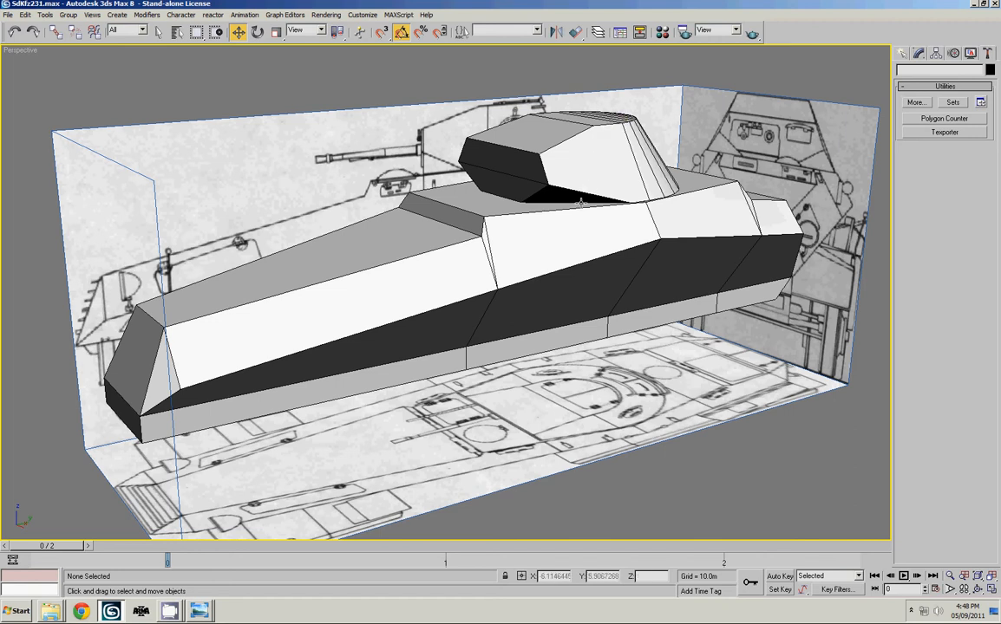
Start vertex editing on the turret and switch to frame 1 for a see-through model over the blueprints
left_click(626, 197)
key("1")
left_click(620, 196)
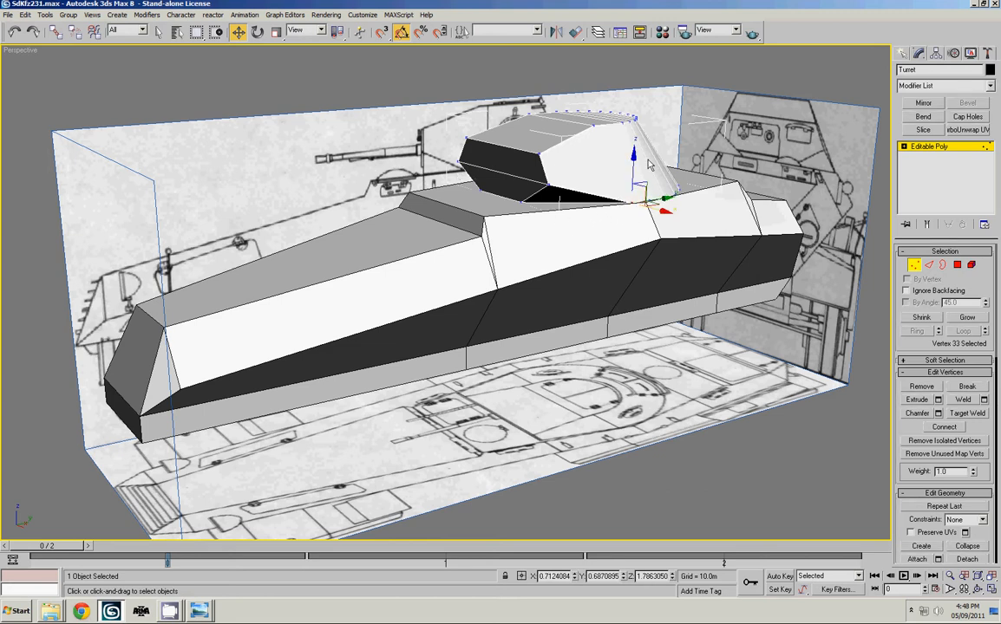
middle_click_drag(628, 214, 515, 146, "alt")
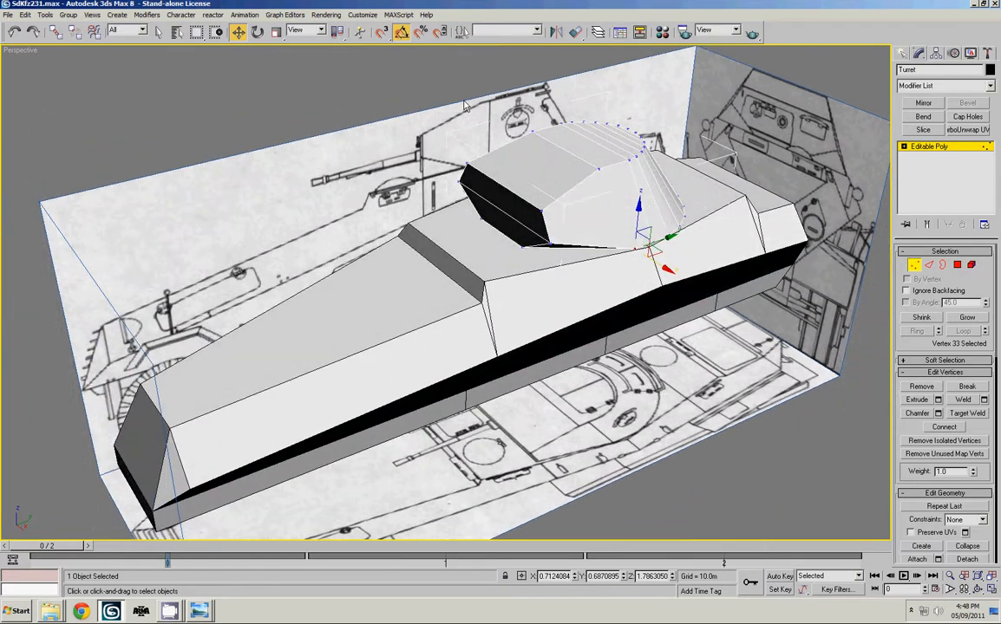
middle_click_drag(555, 177, 486, 112, "alt")
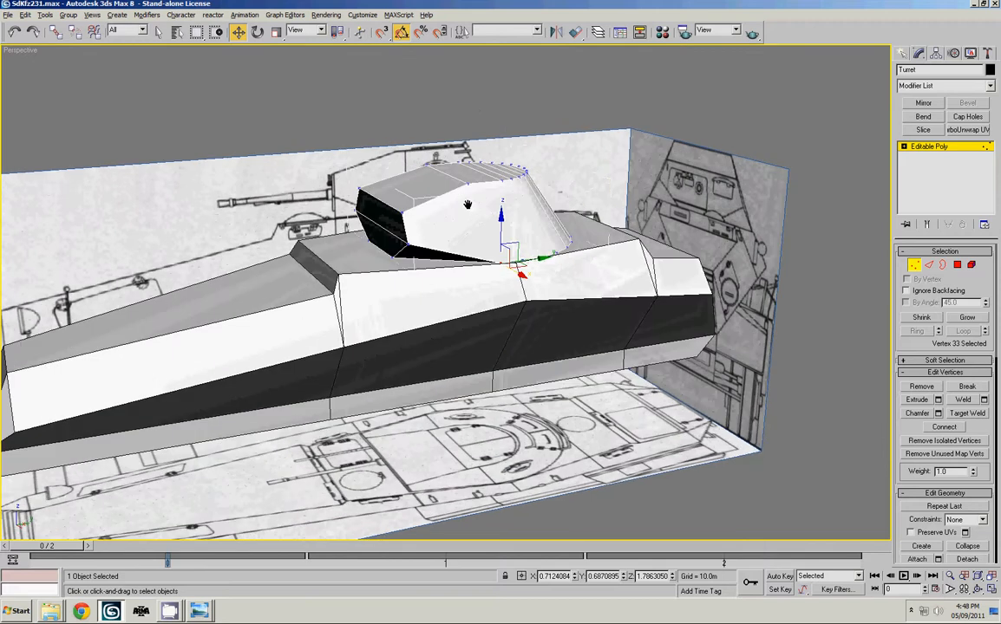
left_click(447, 99)
scroll(564, 165, "up", 3)
middle_click_drag(563, 166, 610, 175, "alt")
key("period")
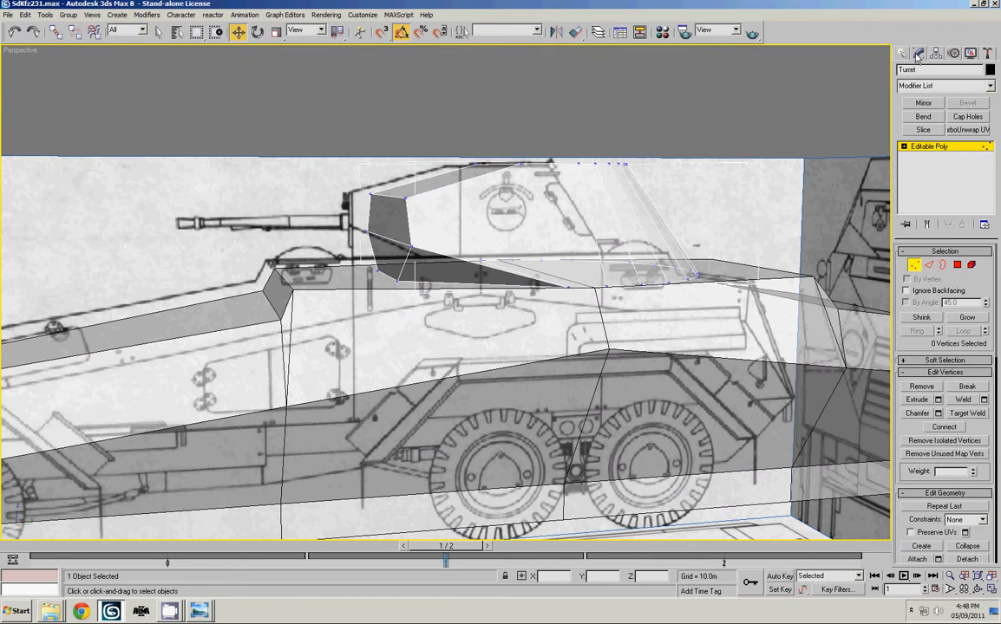
Select all edges of the turret to examine how its sides are divided
key("4")
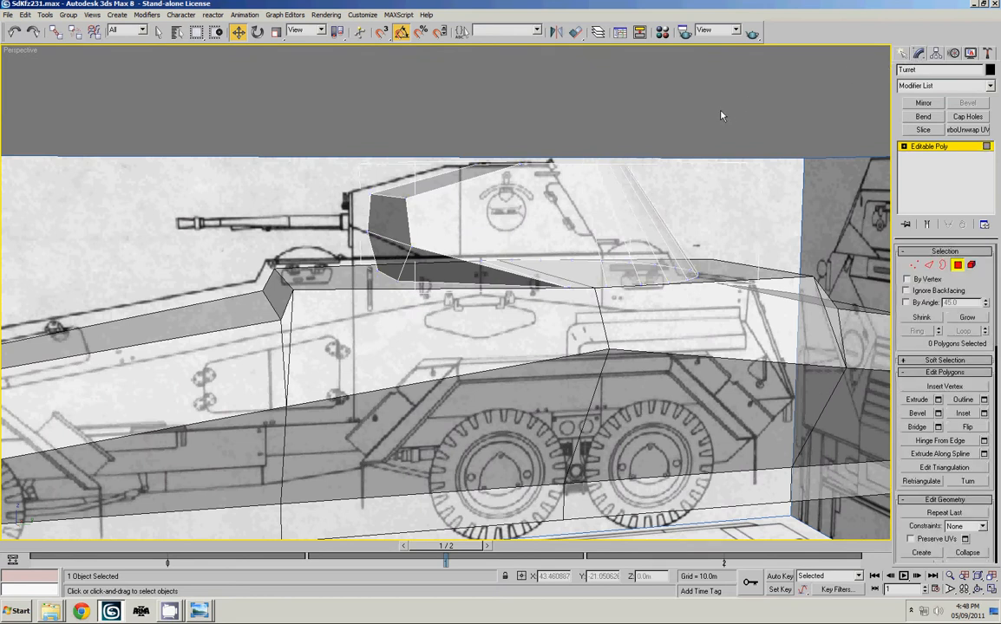
key("2")
key("ctrl+a")
middle_click_drag(685, 129, 659, 161, "alt")
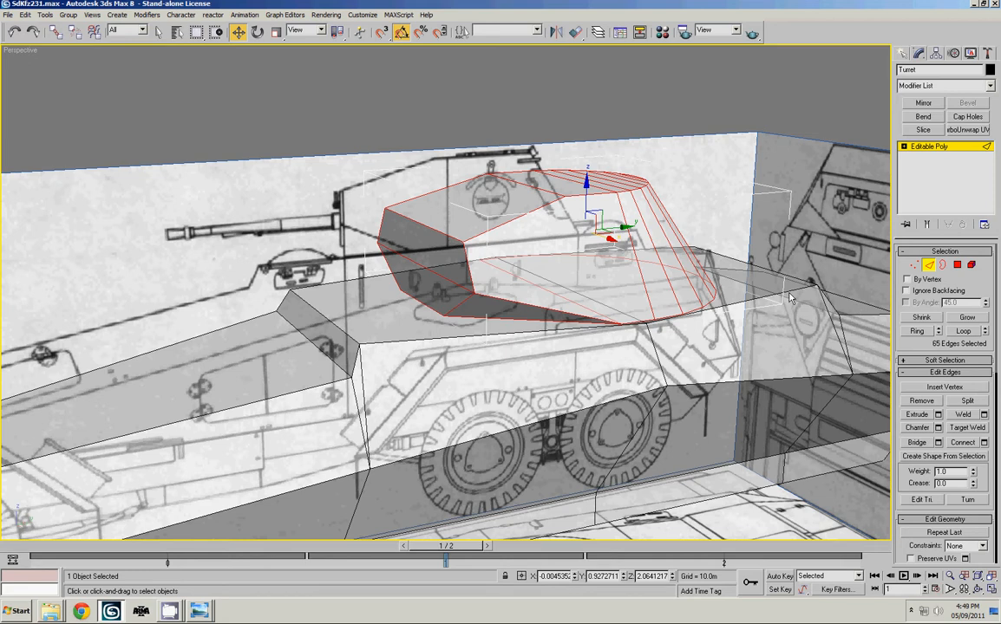
Connect the upper and lower vertices on the turret's near side with a new edge where the rounded rear begins
key("1")
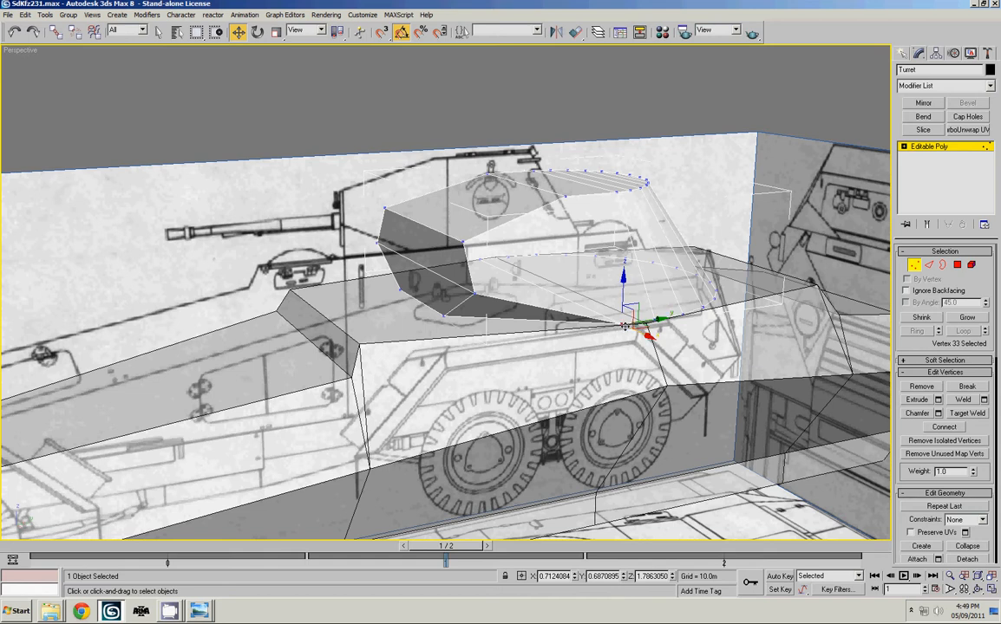
left_click(566, 197, "ctrl")
middle_click_drag(673, 287, 660, 279)
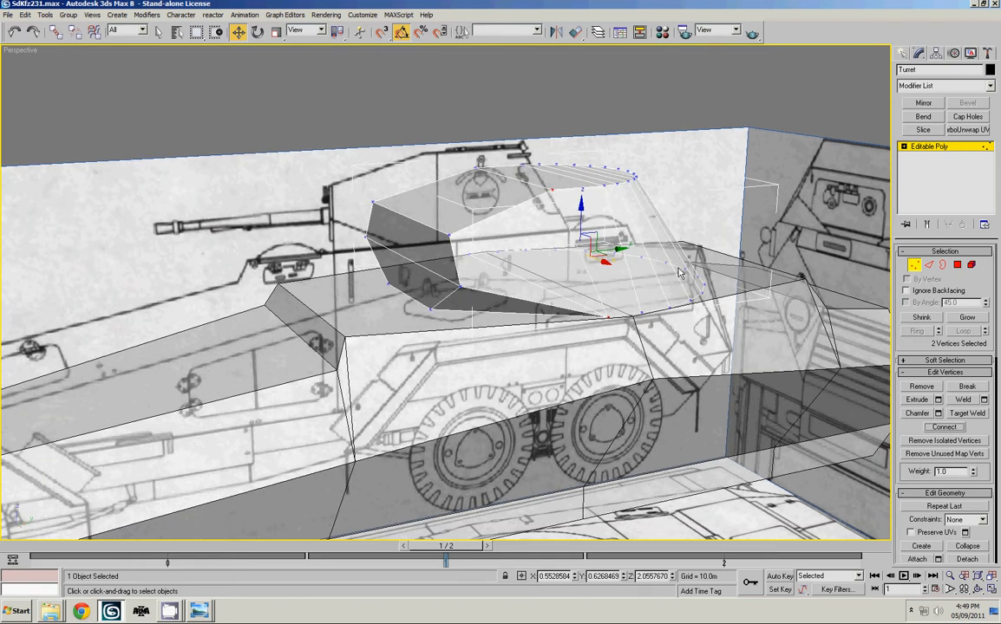
key("2")
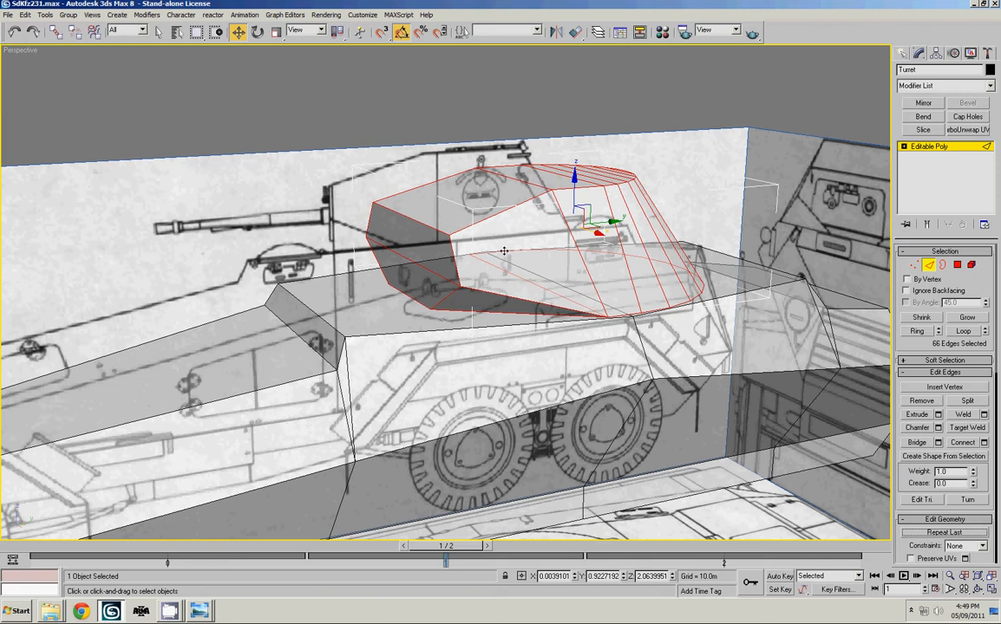
Connect the matching upper and lower vertices on the turret's opposite side with an edge
middle_click_drag(520, 220, 686, 226, "alt")
key("1")
left_click(445, 148)
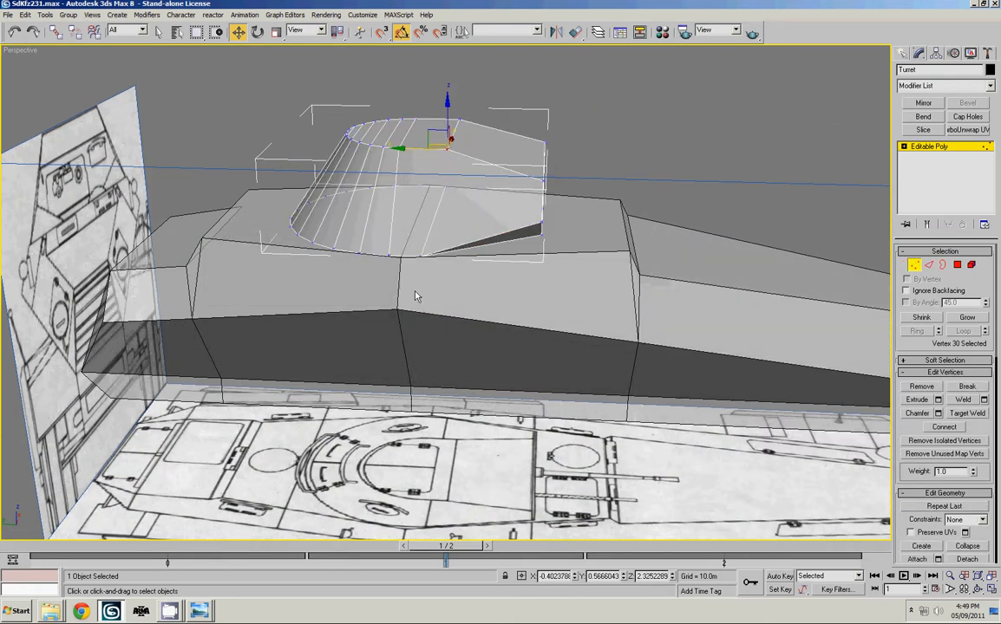
left_click(421, 256, "ctrl")
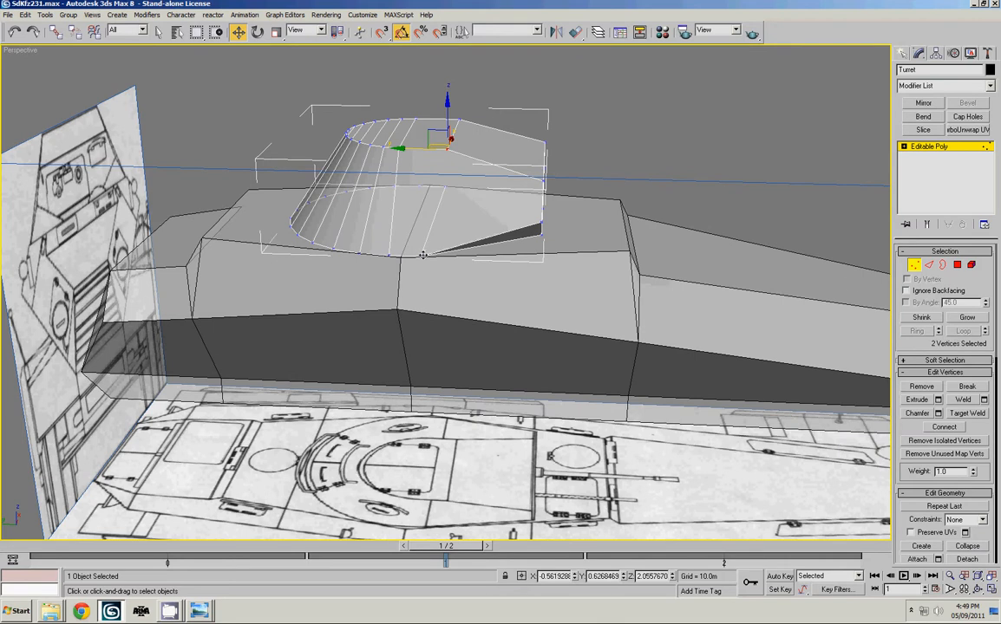
left_click(948, 427)
left_click(674, 153)
Finish editing the turret, deselect it and return to frame 0 for the opaque model
middle_click_drag(674, 154, 590, 171, "alt")
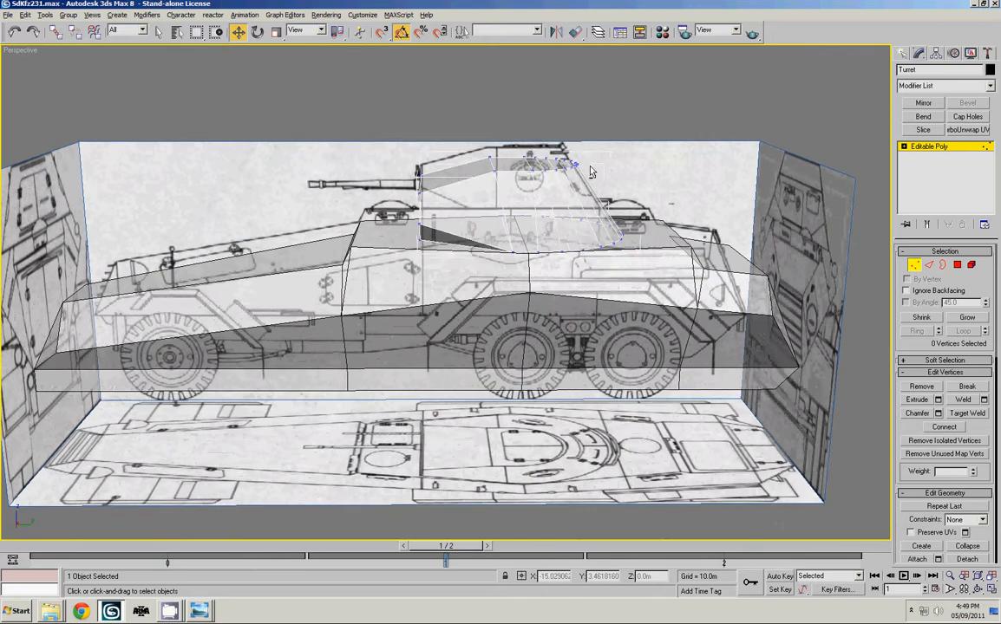
left_click_drag(592, 171, 627, 163, "alt")
left_click(901, 53)
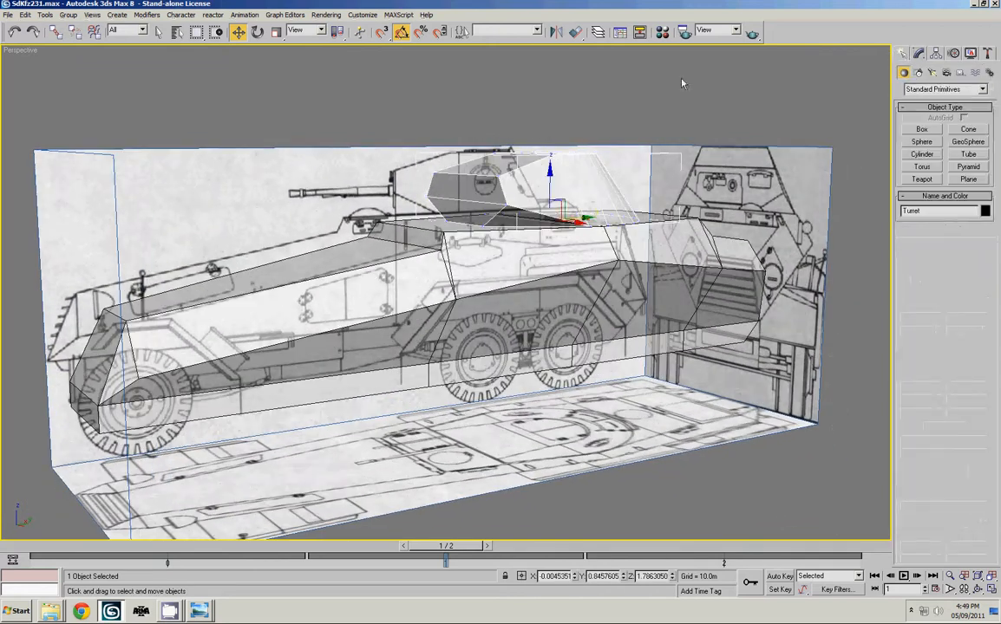
left_click(521, 96)
middle_click_drag(522, 96, 597, 128, "alt")
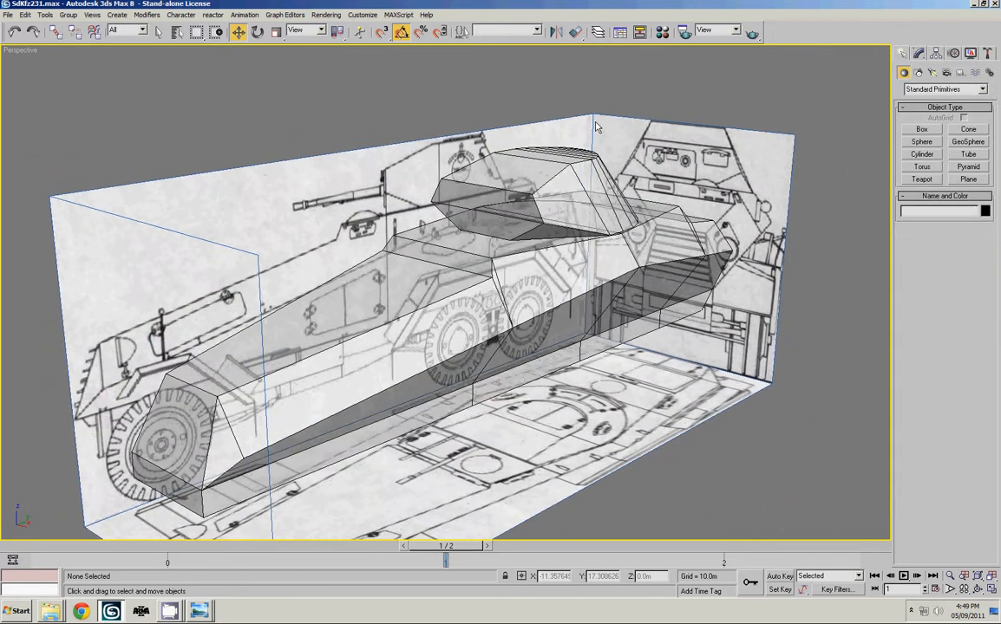
key("period")
key("period")
Hide the vehicle hull so the wheels on the side blueprint are unobstructed
middle_click_drag(557, 174, 579, 129)
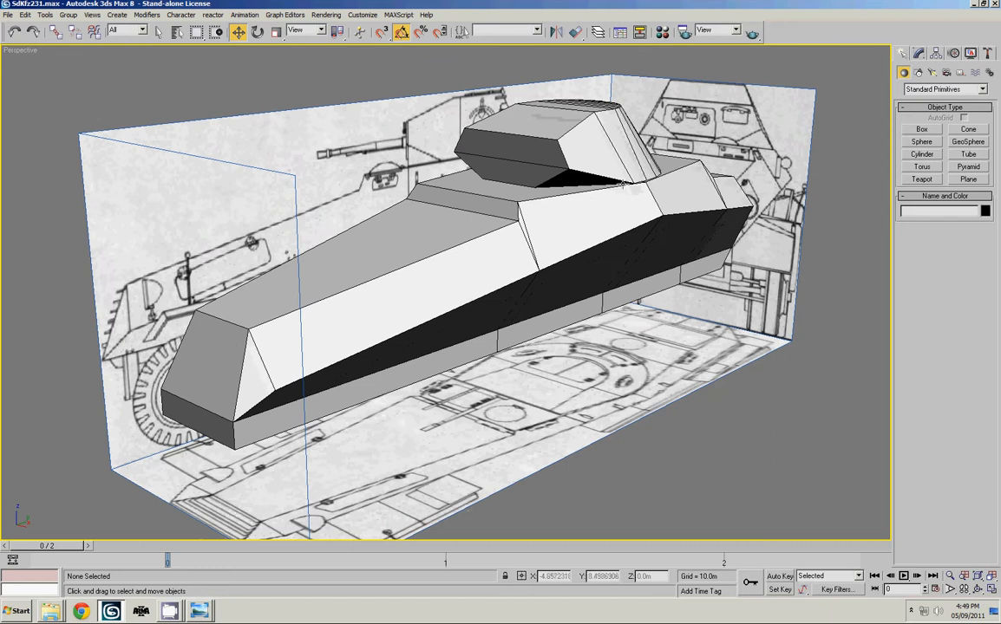
middle_click_drag(622, 184, 624, 156)
middle_click_drag(641, 203, 689, 204, "alt")
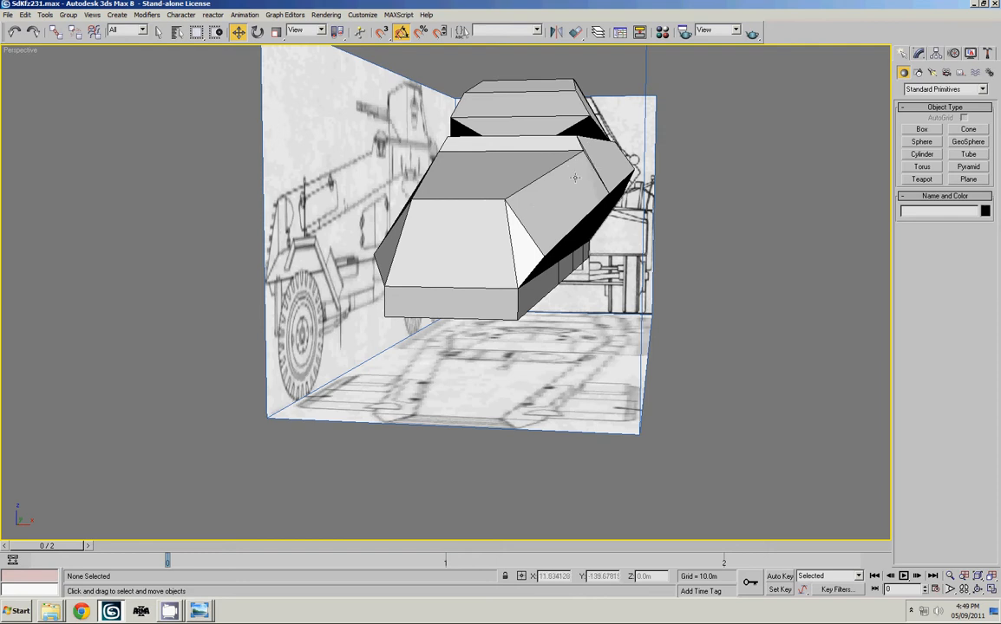
middle_click_drag(578, 179, 524, 194, "alt")
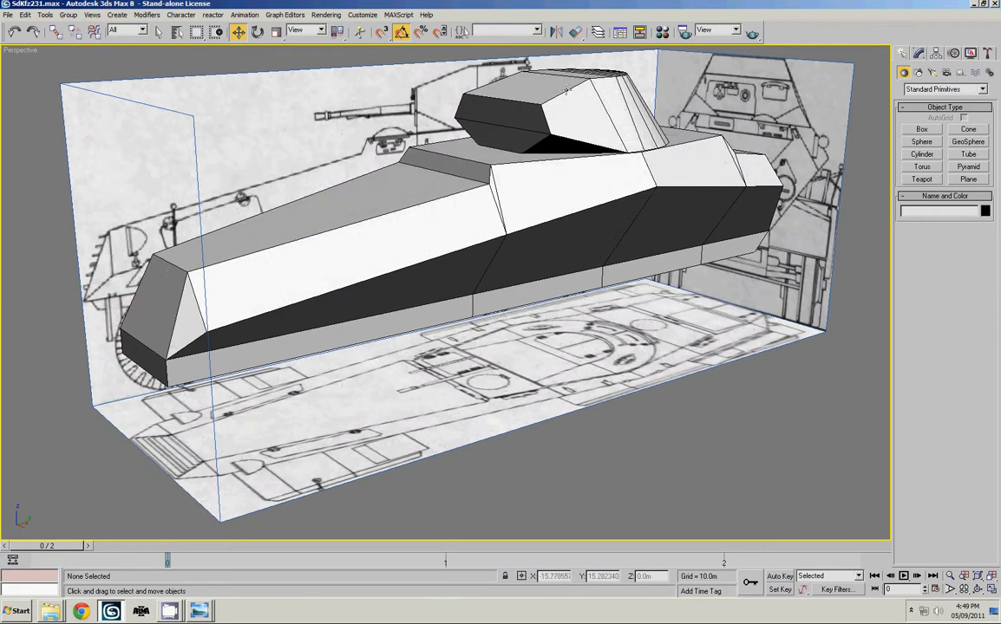
middle_click_drag(402, 218, 478, 179, "alt")
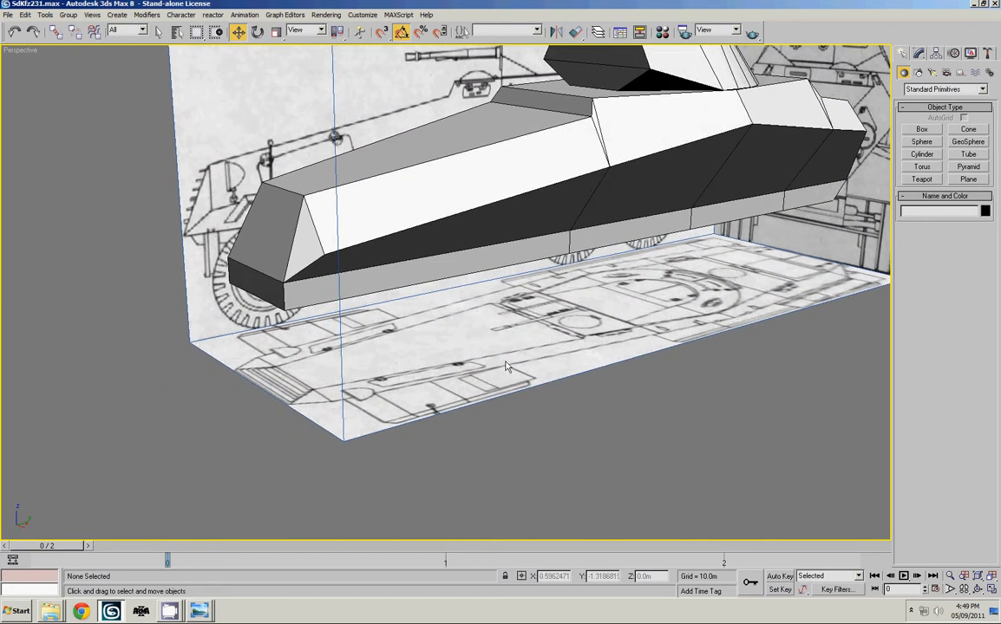
left_click(447, 245)
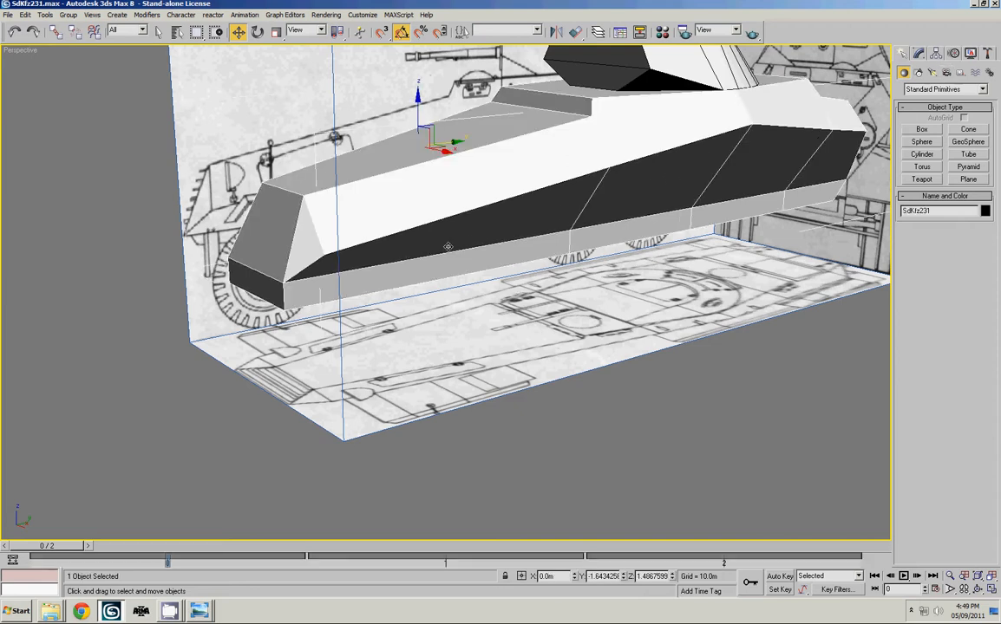
right_click(474, 234)
left_click(499, 202)
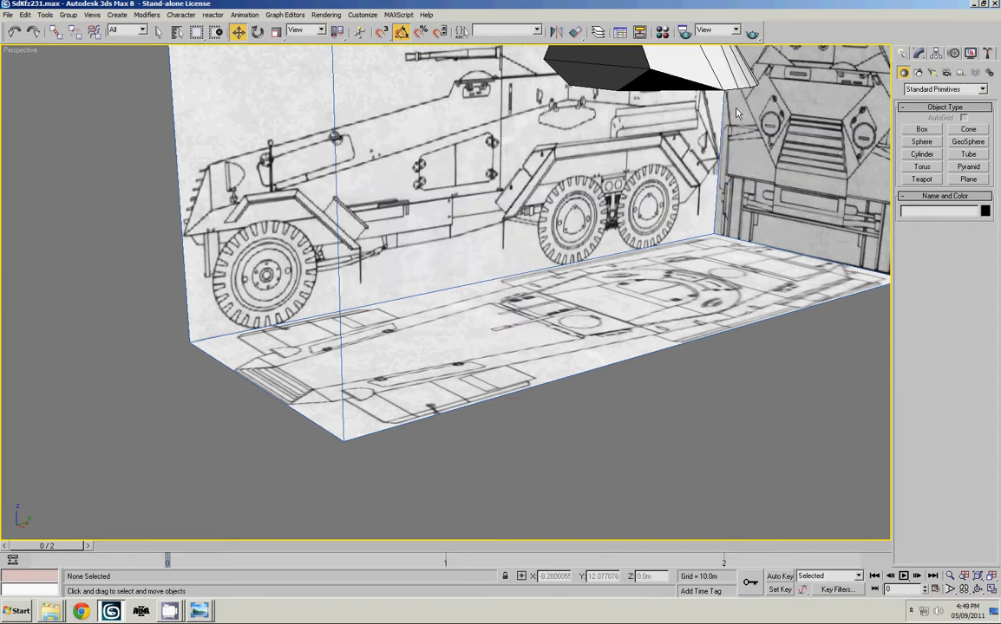
Create a 22-sided cylinder over the front wheel in the side blueprint, about 0.44 m in radius and 0.12 m in height
left_click(922, 153)
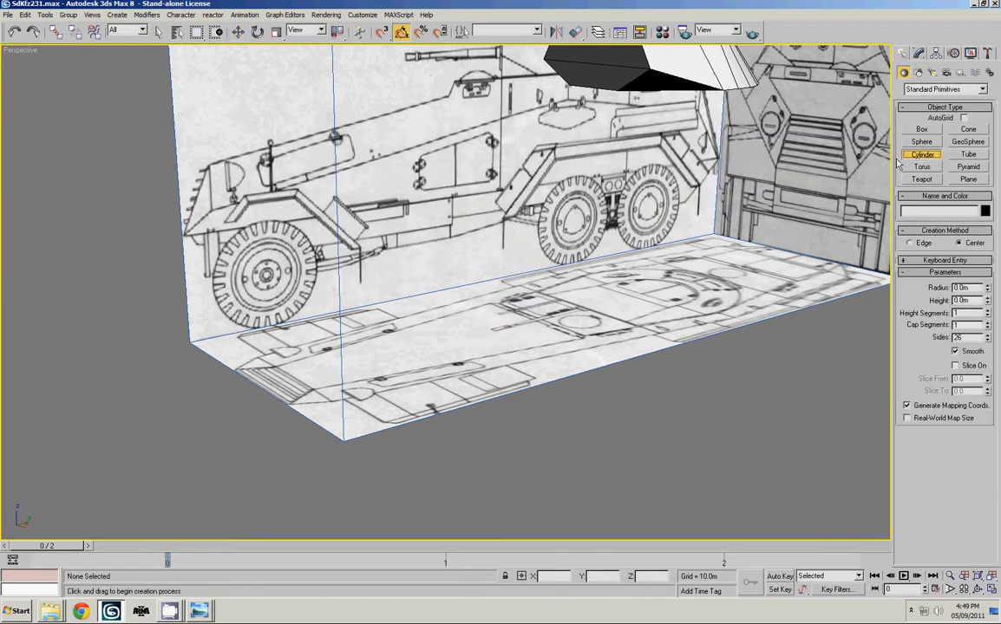
key("alt+w")
left_click(347, 313)
key("alt+w")
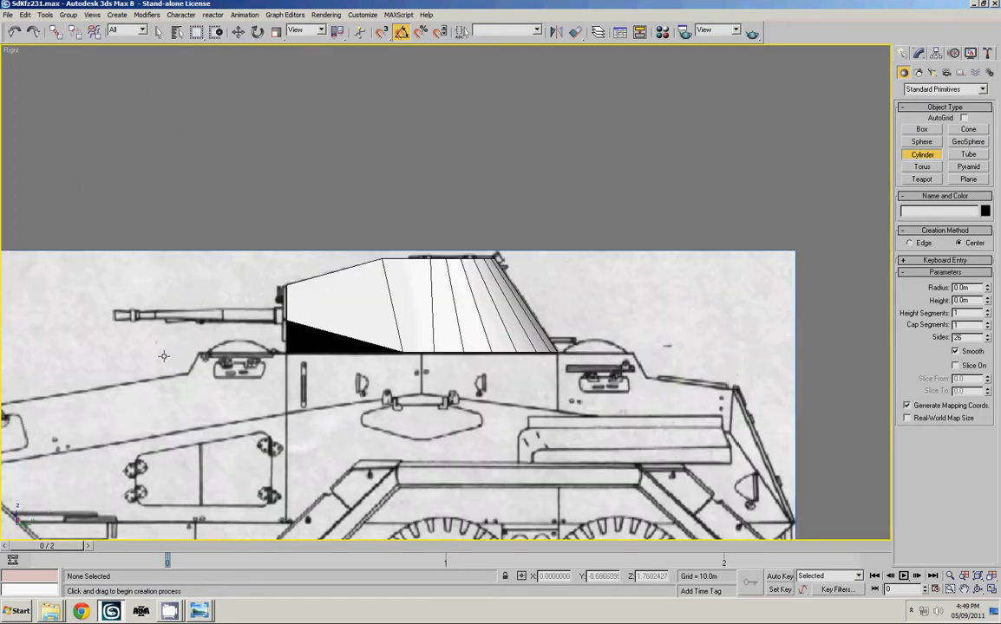
scroll(563, 176, "up", 3)
middle_click_drag(291, 326, 419, 202)
scroll(379, 255, "up", 3)
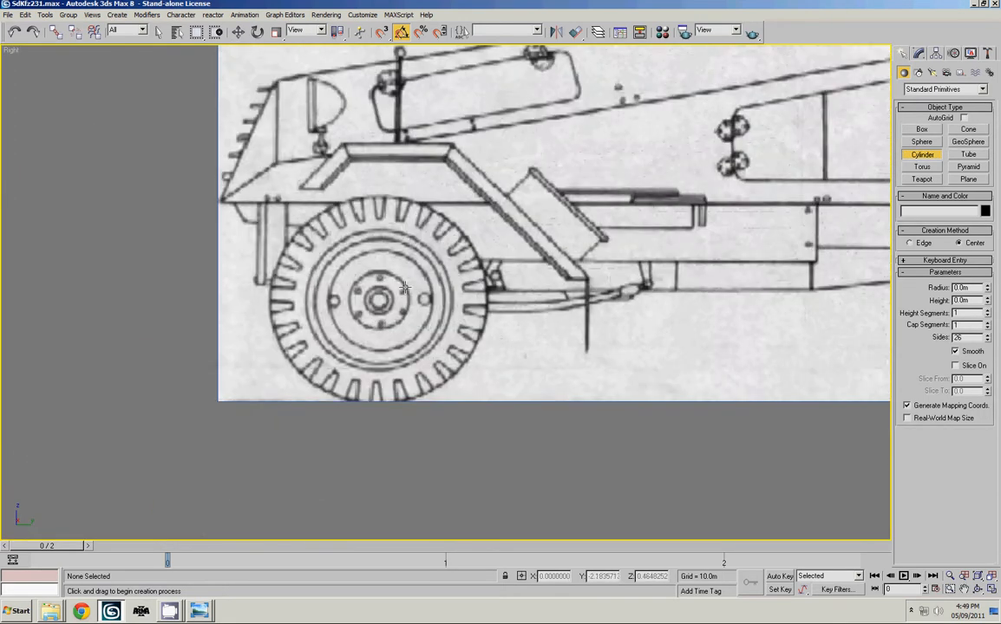
middle_click_drag(376, 295, 414, 254)
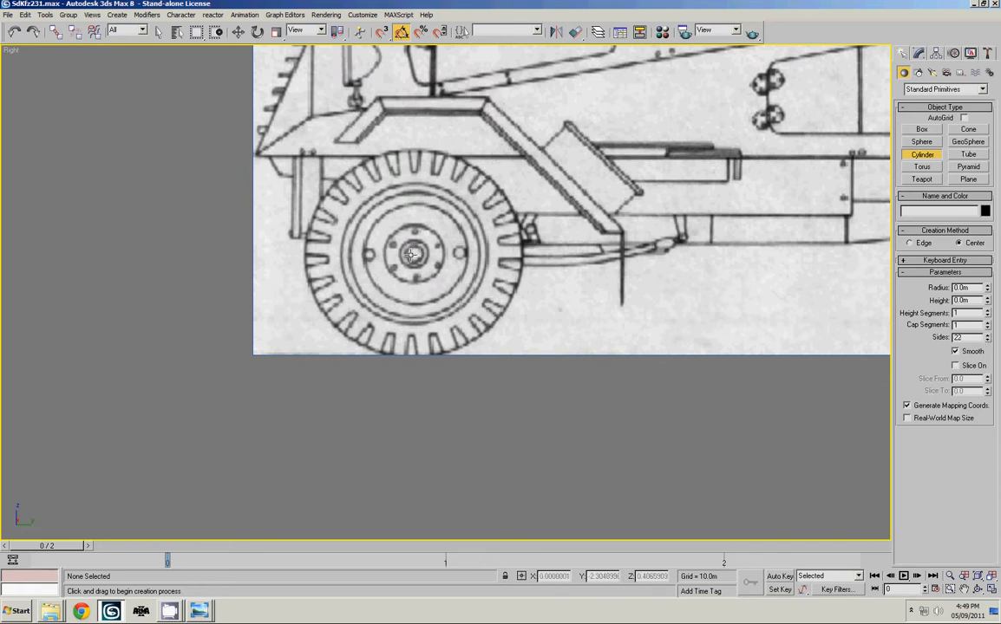
left_click_drag(414, 254, 490, 179)
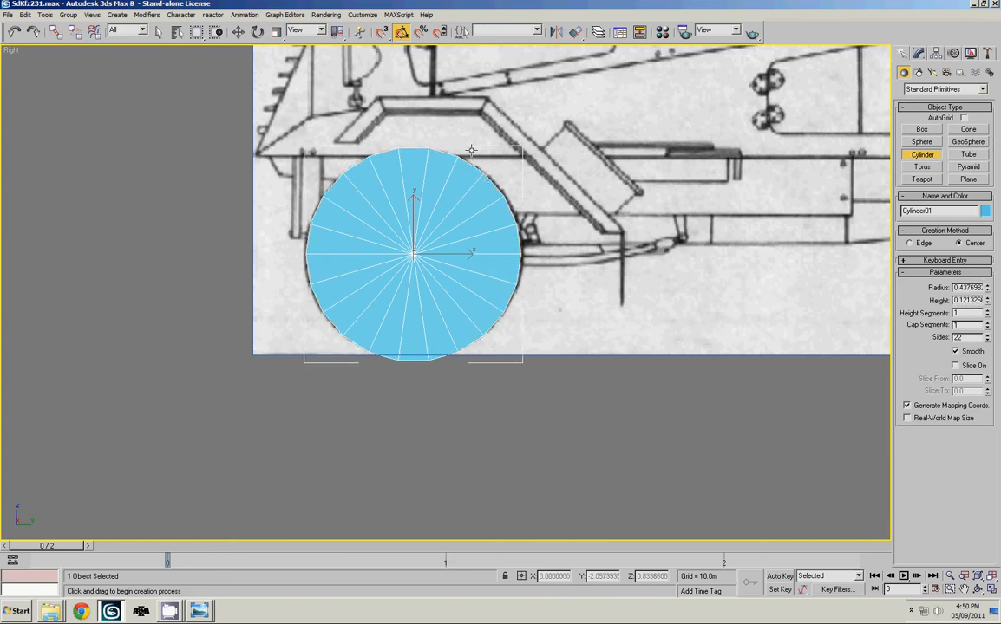
Move the wheel cylinder sideways onto the tyre in the front blueprint, to about 0.78 m on X
key("alt+w")
middle_click_drag(696, 360, 587, 327)
scroll(587, 327, "up", 3)
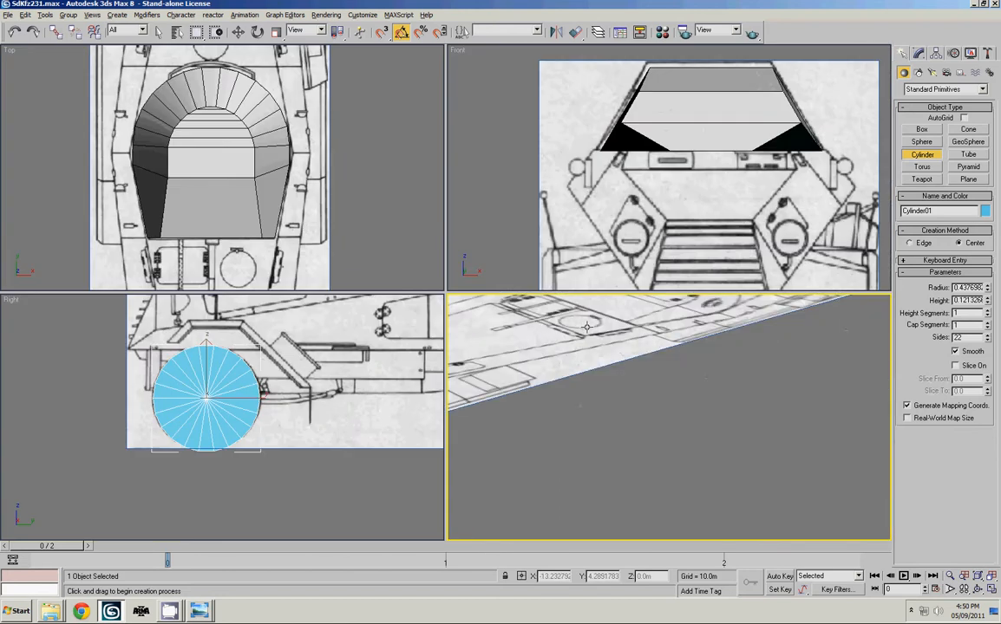
middle_click(618, 224)
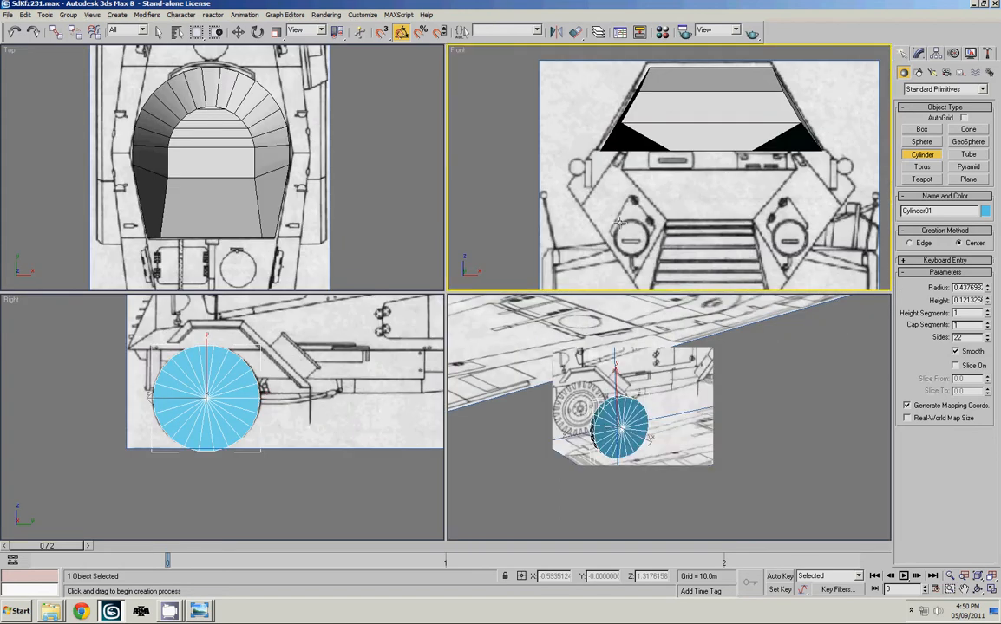
key("alt+w")
middle_click_drag(664, 294, 512, 74)
scroll(512, 75, "down", 2)
middle_click_drag(510, 333, 512, 209)
key("w")
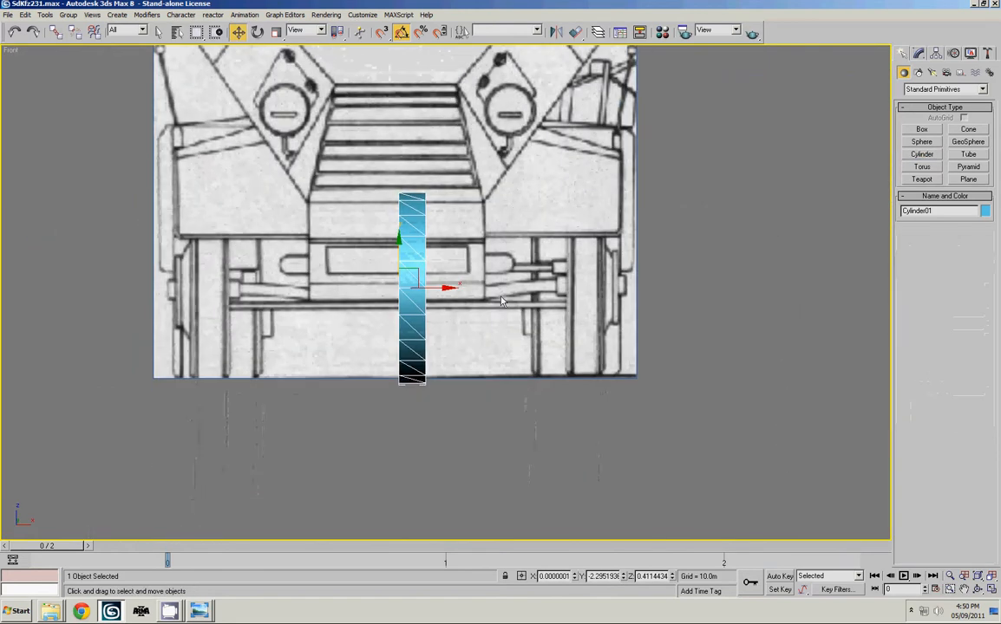
left_click_drag(455, 288, 604, 299)
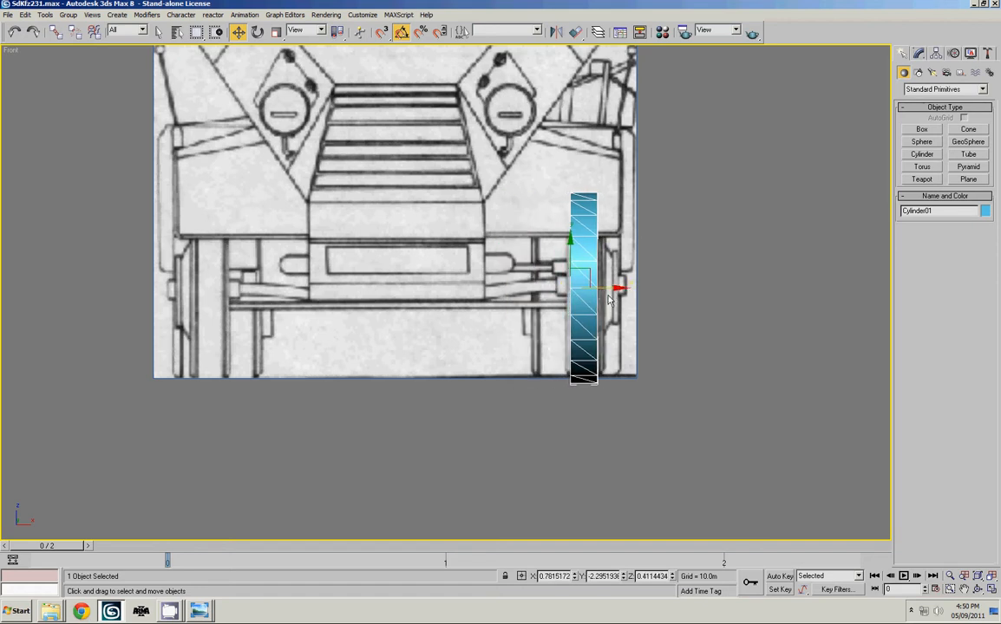
Adjust the wheel cylinder's width by scaling and shift it slightly outward to about 0.785 m on X, within the blueprint tyre
key("r")
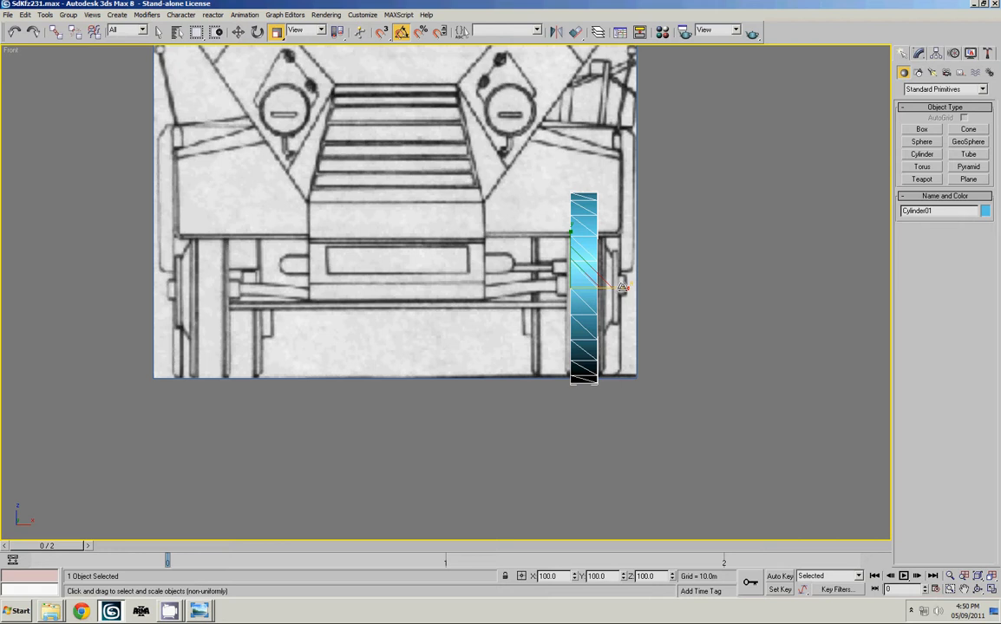
left_click_drag(623, 286, 624, 286)
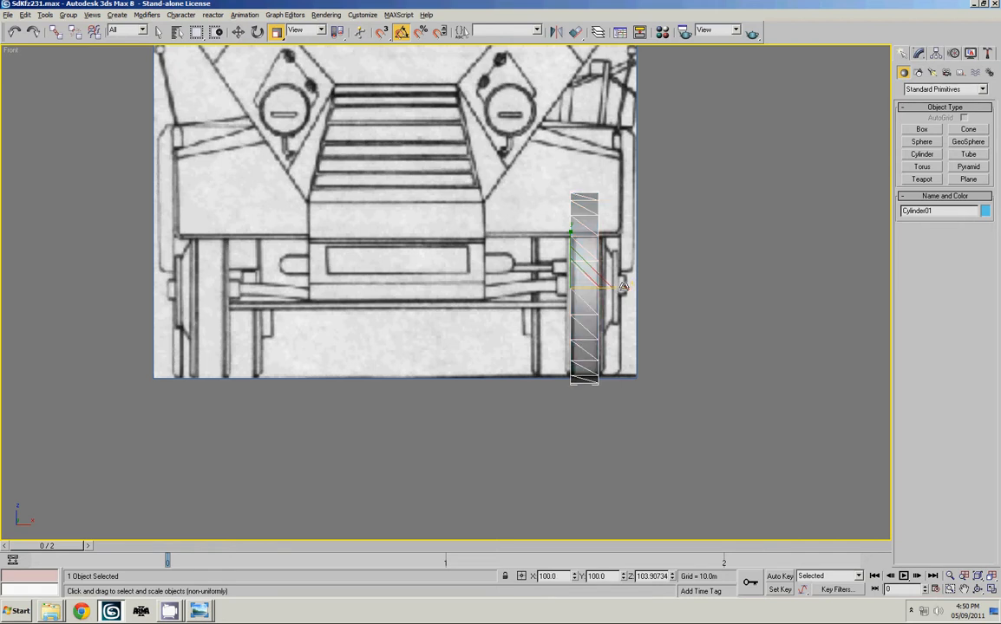
scroll(623, 286, "up", 4)
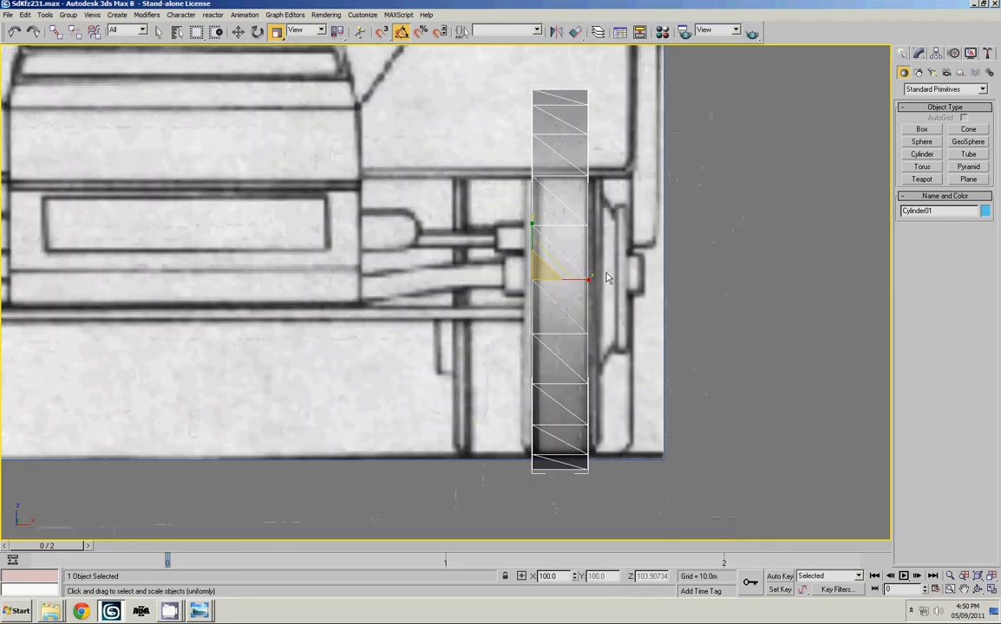
middle_click_drag(561, 259, 490, 222)
scroll(492, 224, "up", 2)
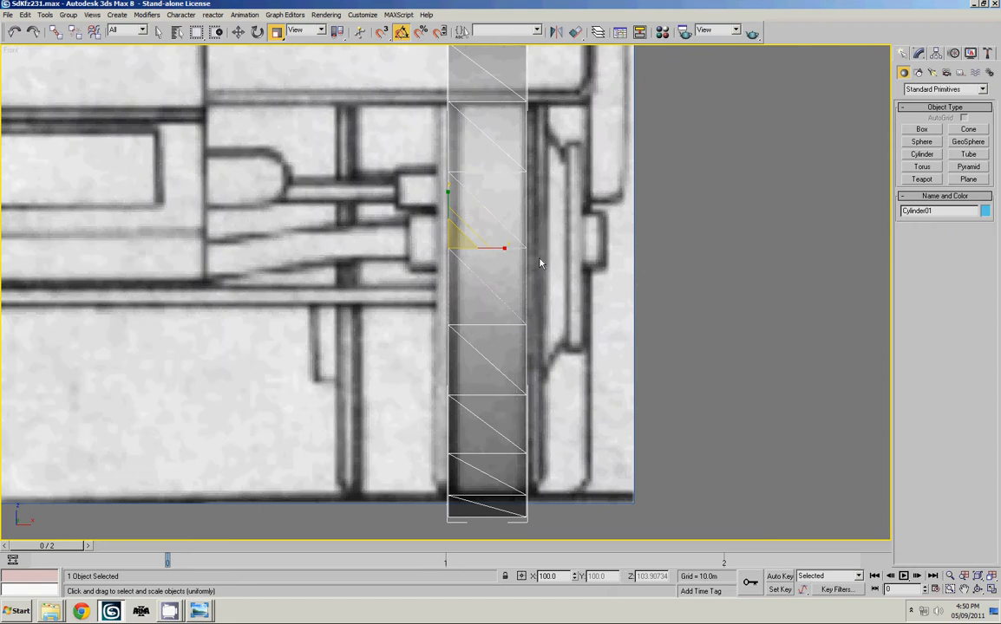
key("w")
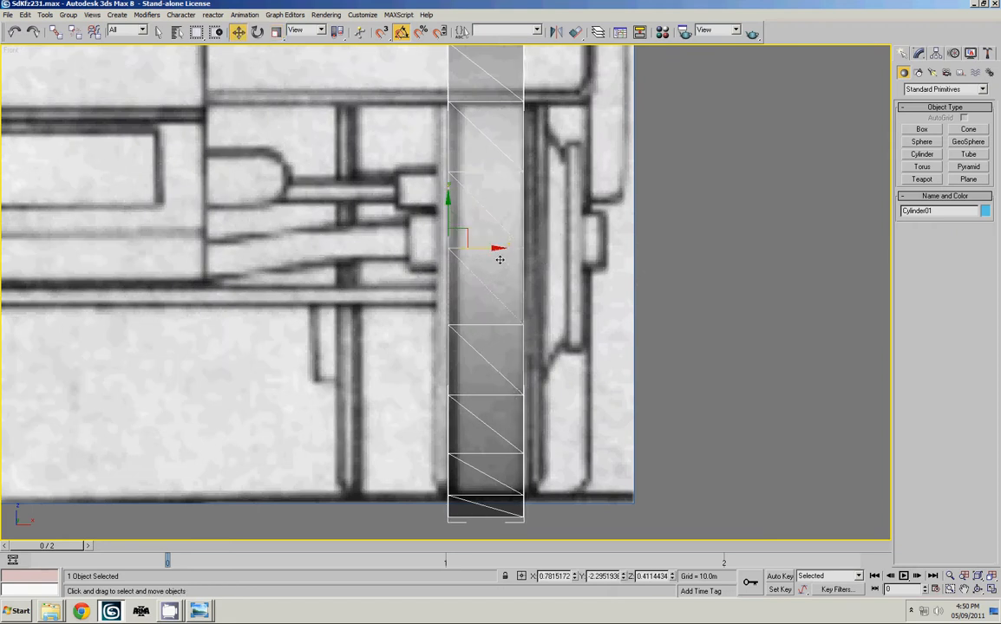
left_click_drag(497, 251, 500, 250)
scroll(500, 251, "down", 3)
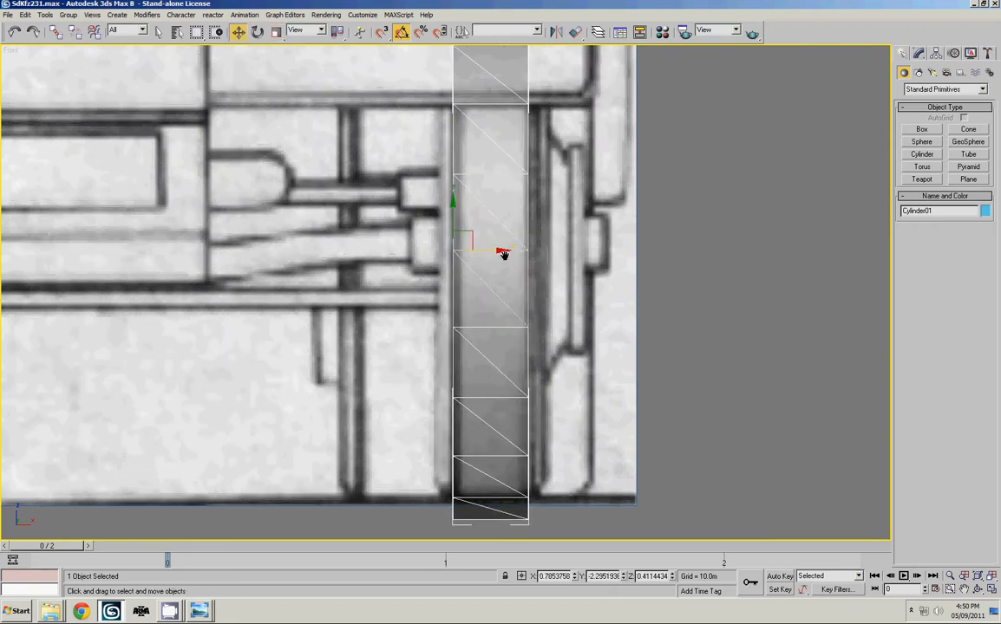
Convert the front wheel cylinder to an editable poly over the side blueprint
key("alt+w")
scroll(329, 384, "up", 2)
key("alt+w")
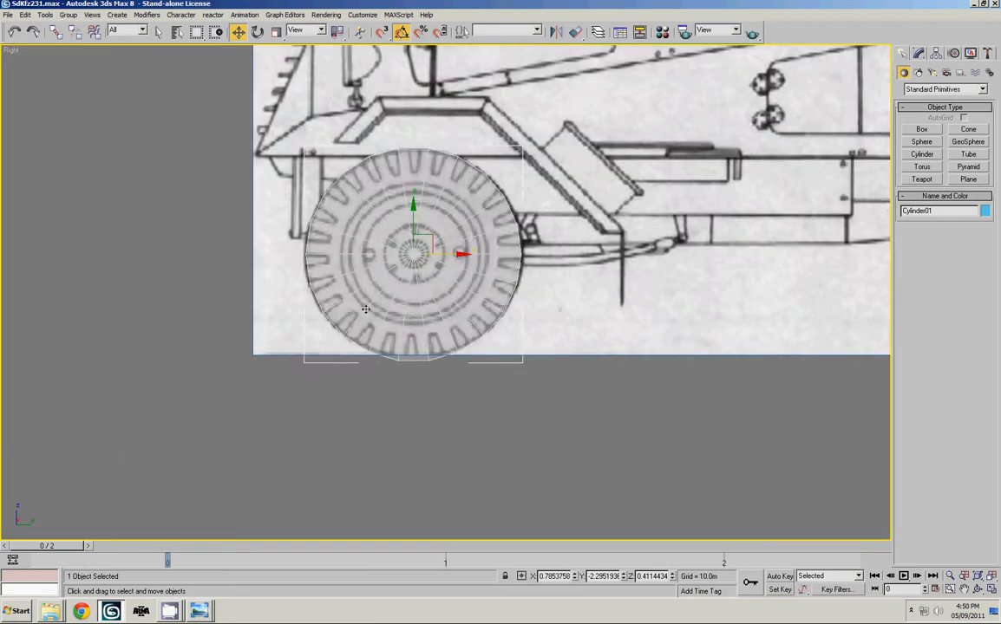
scroll(484, 344, "up", 2)
middle_click_drag(548, 312, 507, 346)
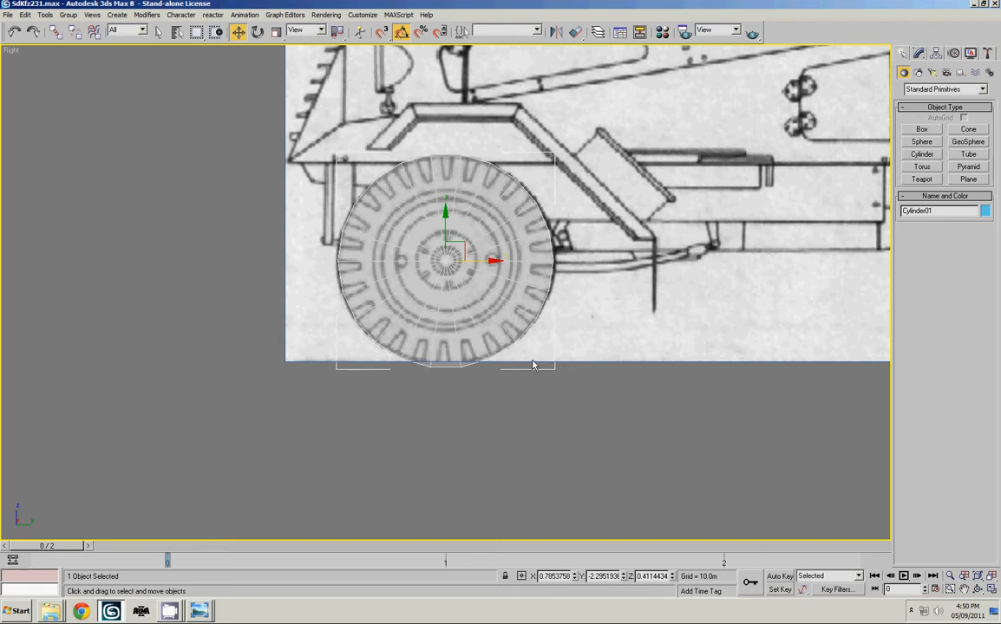
middle_click_drag(500, 258, 516, 269)
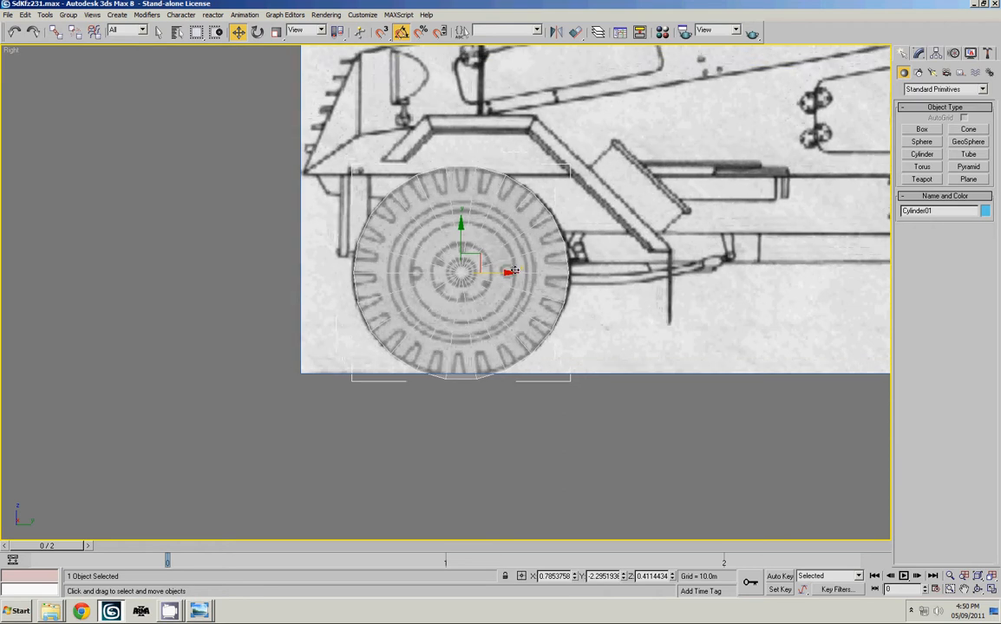
right_click(477, 189)
mouse_move(527, 289)
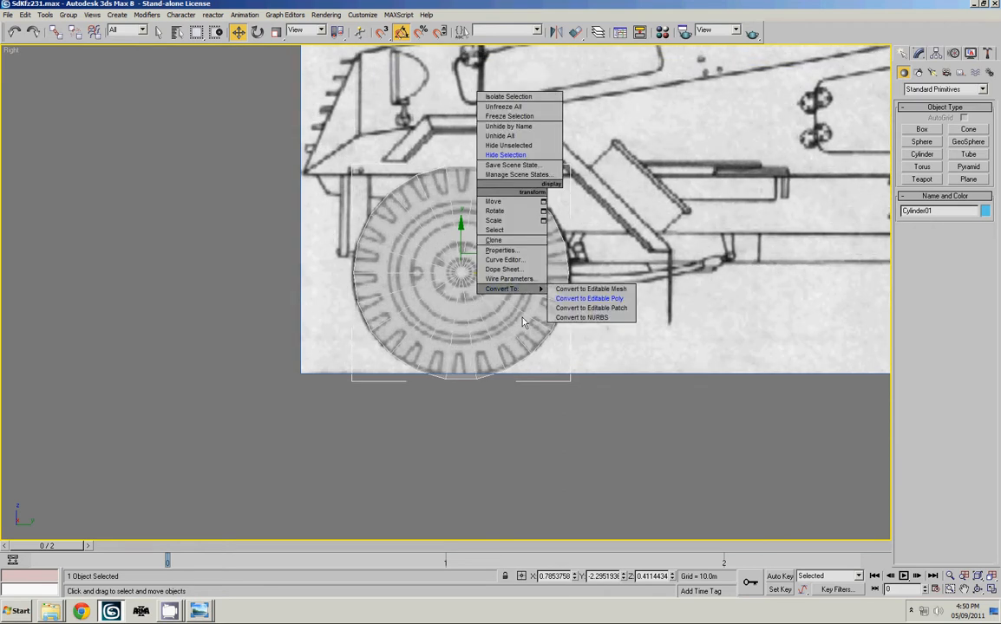
left_click(595, 299)
middle_click_drag(441, 228, 455, 244)
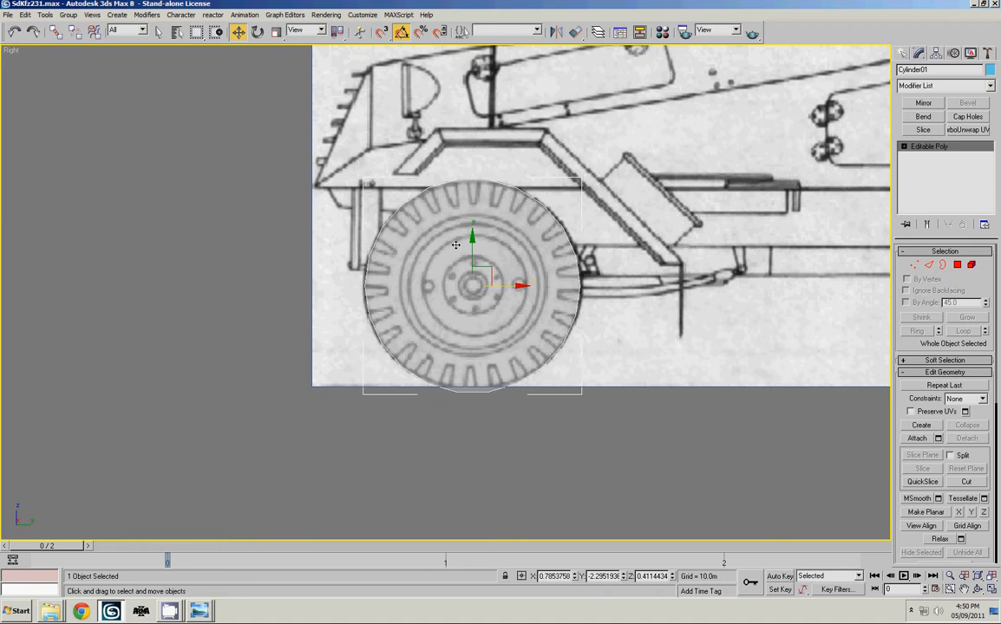
Delete the two flat cap polygons of the wheel cylinder, leaving only its outer ring
key("4")
left_click(470, 243)
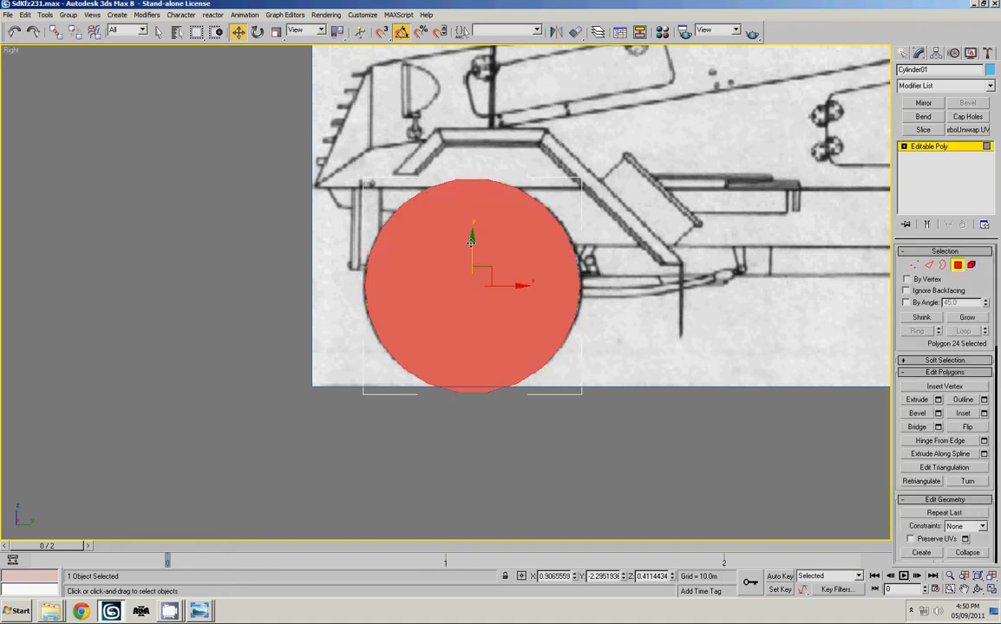
key("Delete")
left_click(439, 241)
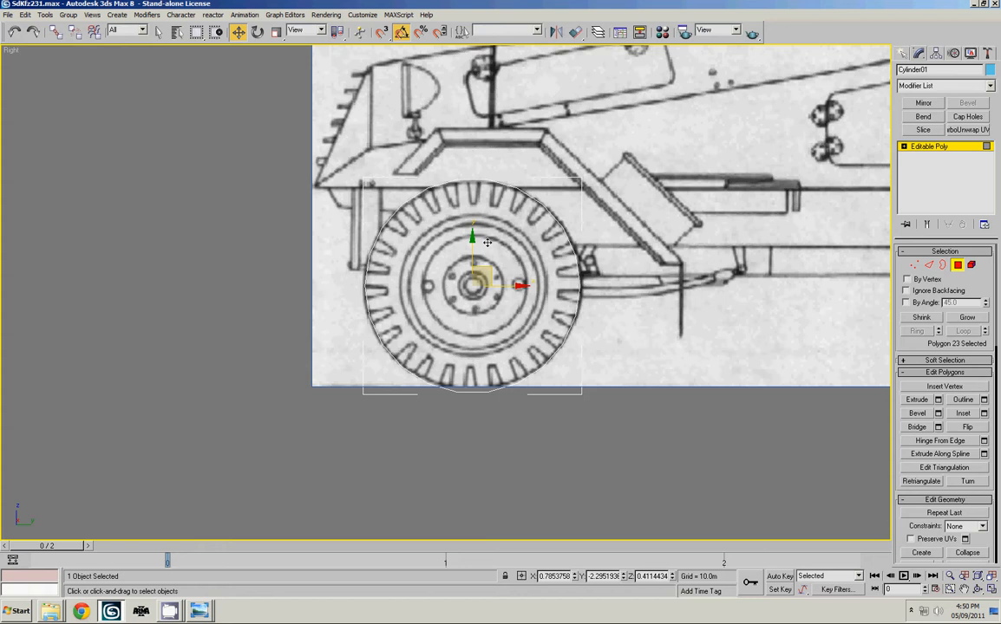
key("Delete")
Hide the turret so only the wheel ring remains over the blueprints
middle_click_drag(491, 260, 480, 253)
key("alt+w")
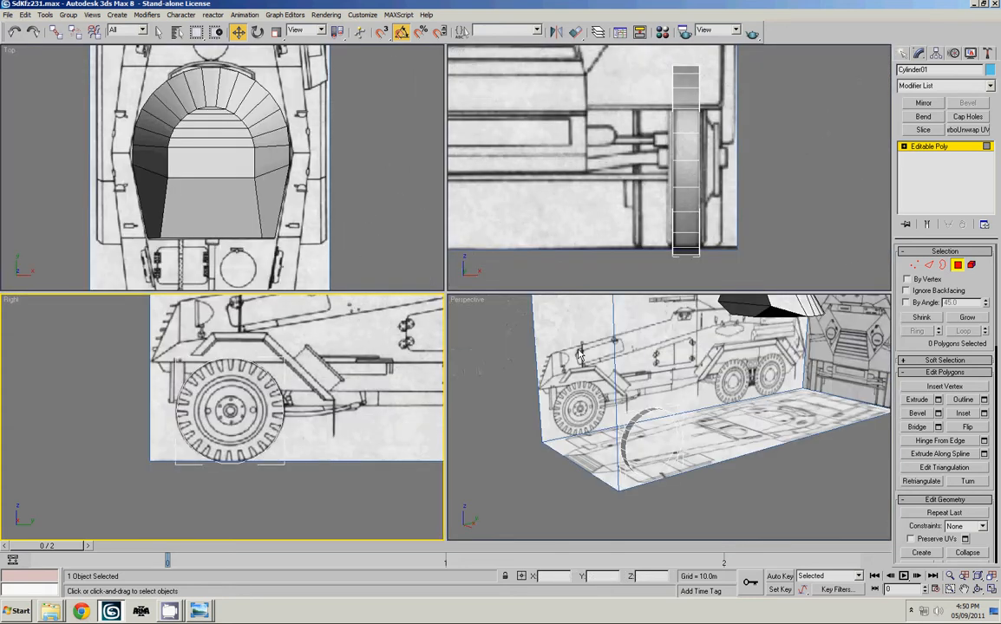
key("alt+w")
middle_click_drag(579, 354, 526, 375, "alt")
key("4")
left_click(655, 98)
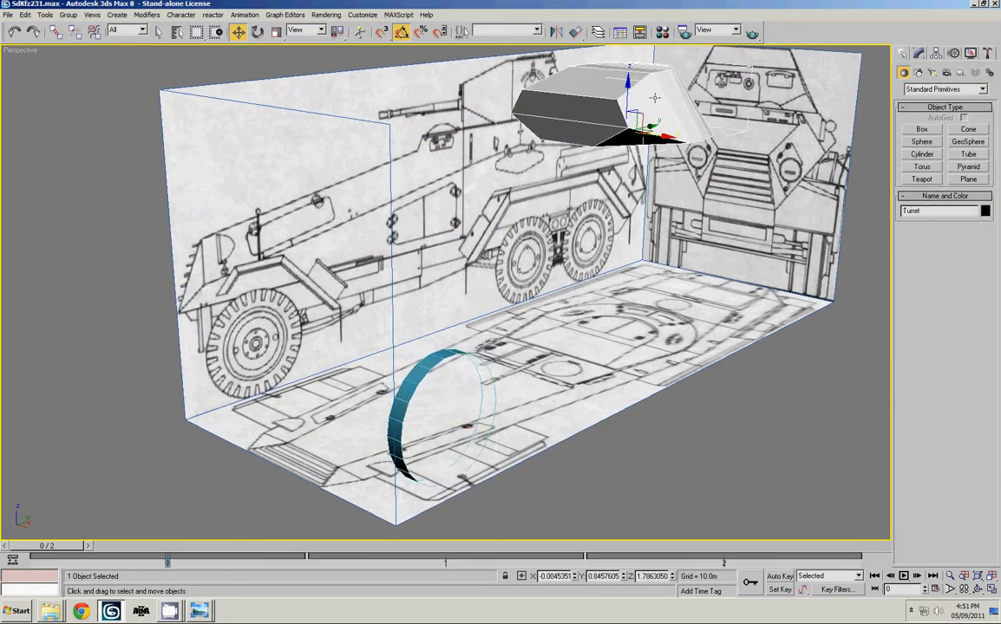
right_click(652, 126)
left_click(661, 91)
Extrude the wheel ring's edges outward to both sides of the front blueprint's tyre, and scale the new border edges in slightly to bevel the shoulders
middle_click_drag(550, 196, 598, 157, "alt")
left_click(609, 205)
key("2")
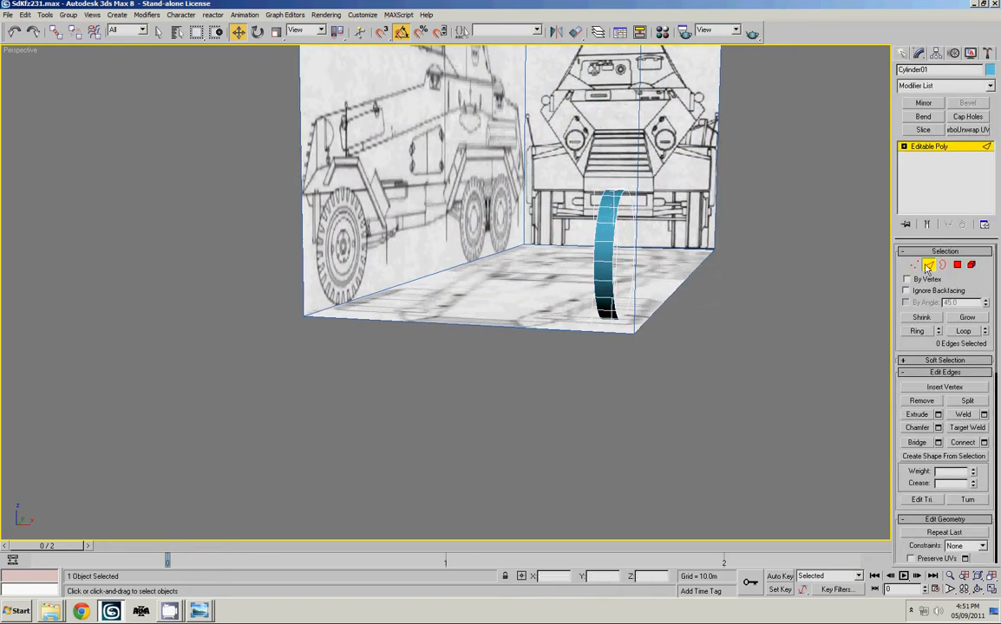
key("ctrl+a")
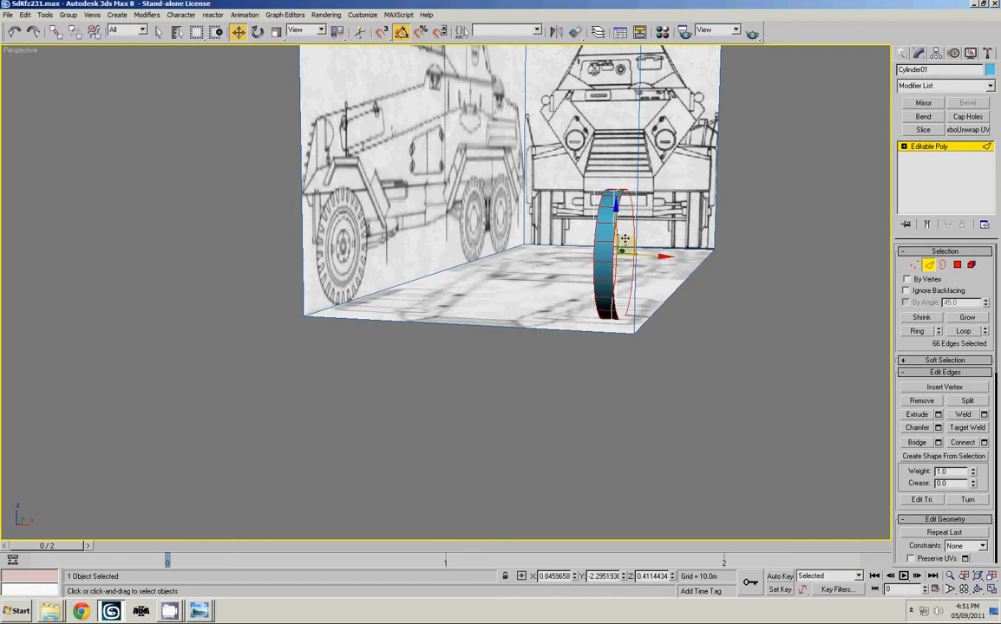
key("alt+w")
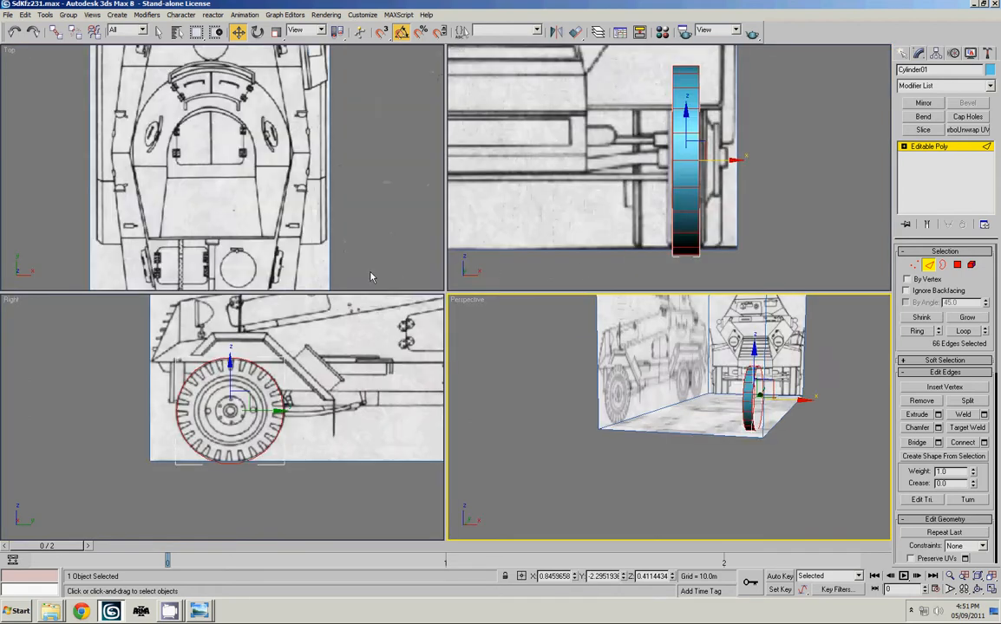
key("alt+w")
middle_click_drag(534, 200, 545, 188)
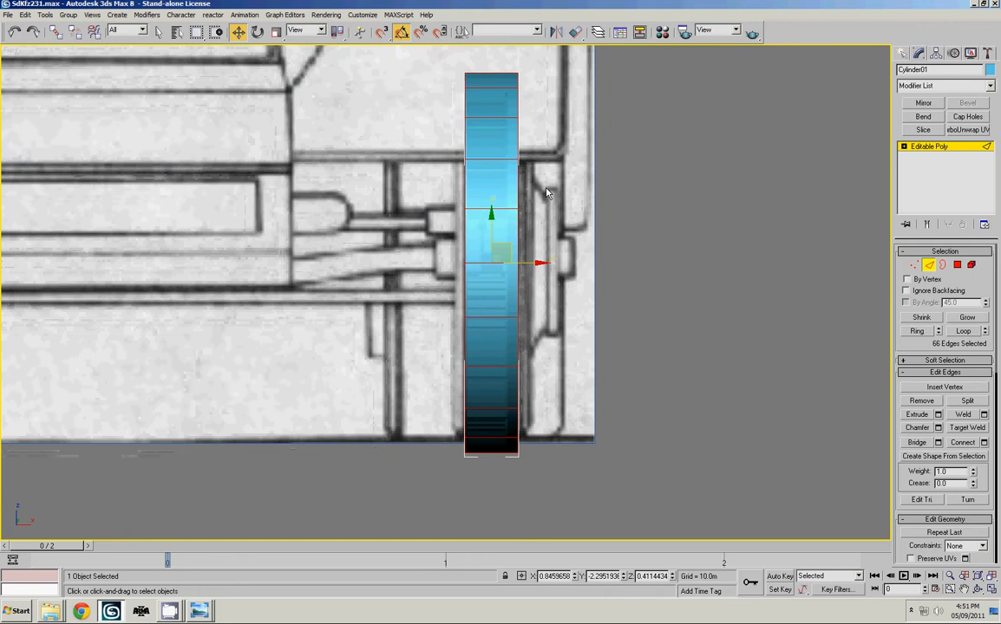
key("r")
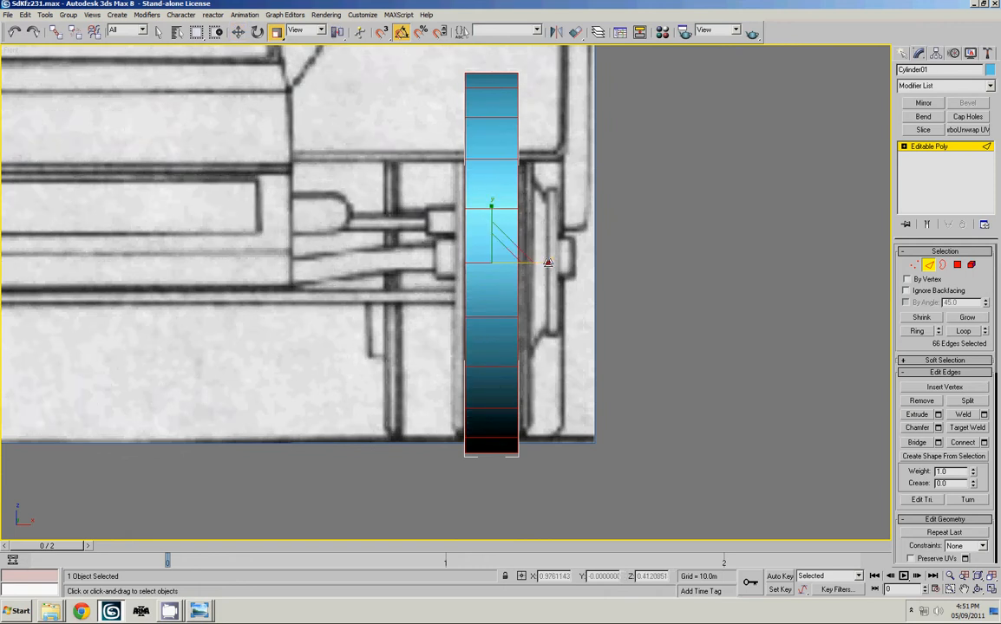
left_click_drag(547, 263, 562, 262)
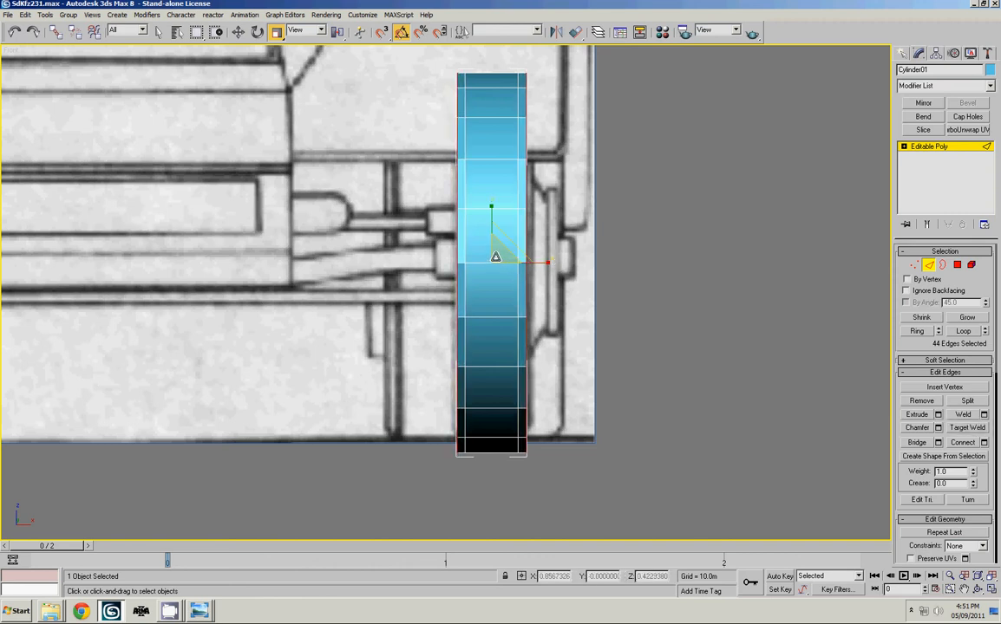
left_click_drag(495, 256, 497, 260)
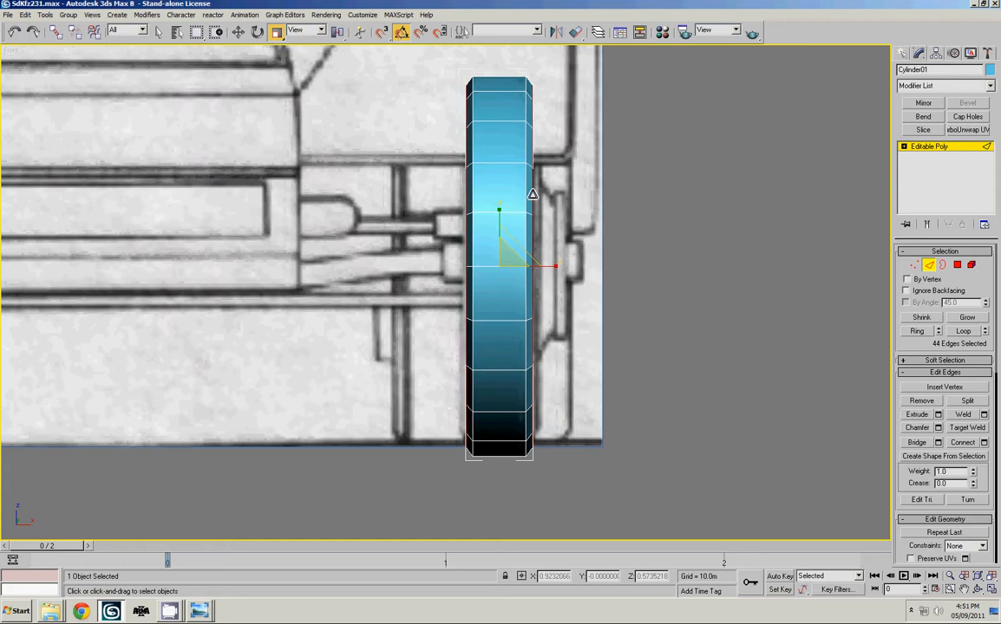
Extrude the tyre's two border loops inward to the rim circle of the side blueprint, forming the sidewalls
key("alt+w")
right_click(290, 358)
key("alt+w")
scroll(513, 260, "up", 5)
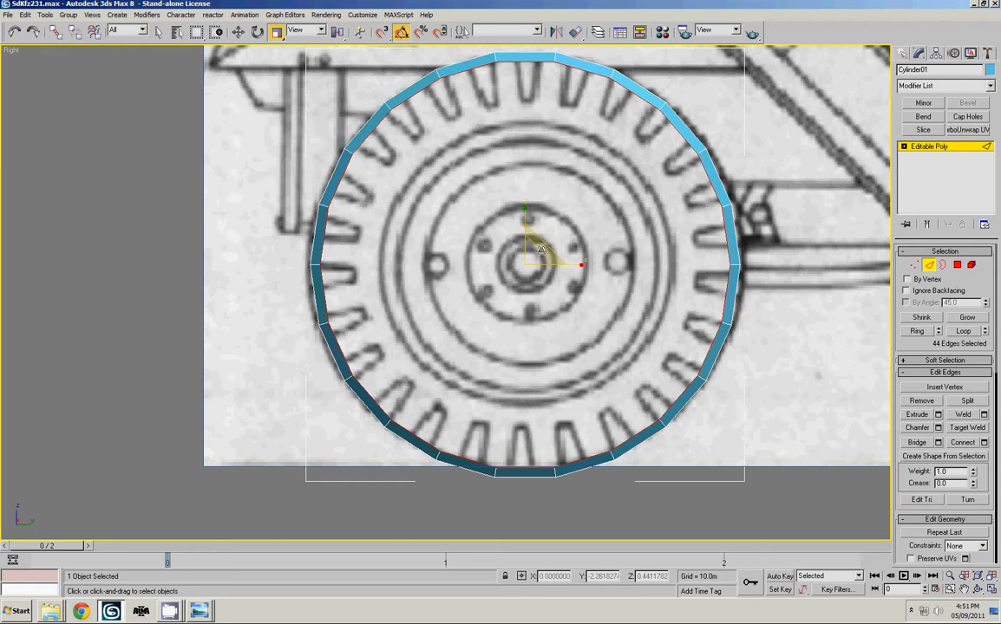
left_click_drag(541, 250, 531, 279)
middle_click_drag(530, 246, 506, 243)
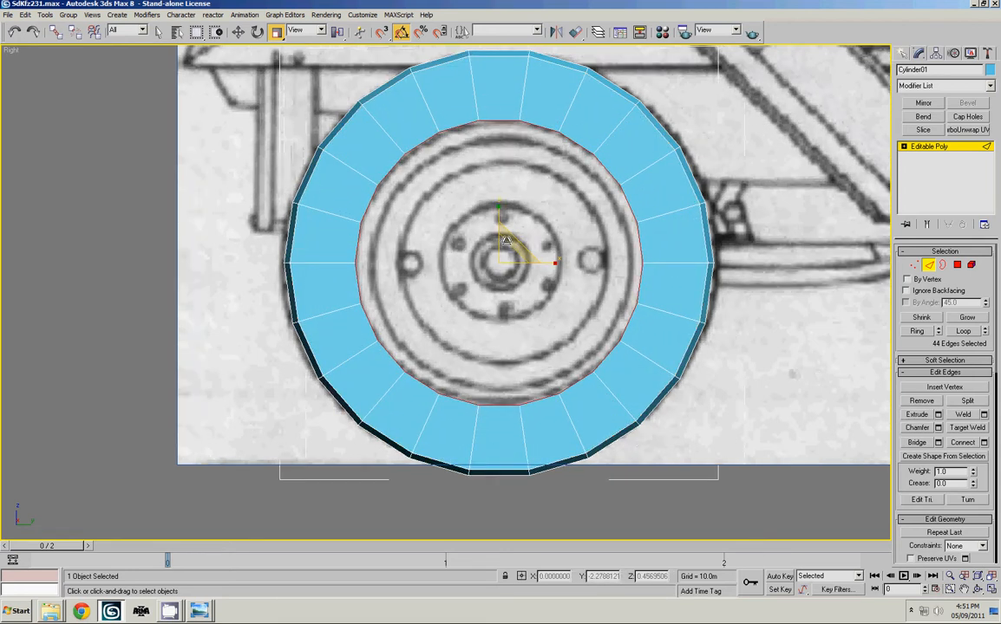
Assign all tyre polygons to smoothing group 4
key("alt+w")
right_click(675, 340)
key("alt+w")
middle_click_drag(673, 340, 609, 327, "alt")
scroll(609, 311, "up", 3)
key("F4")
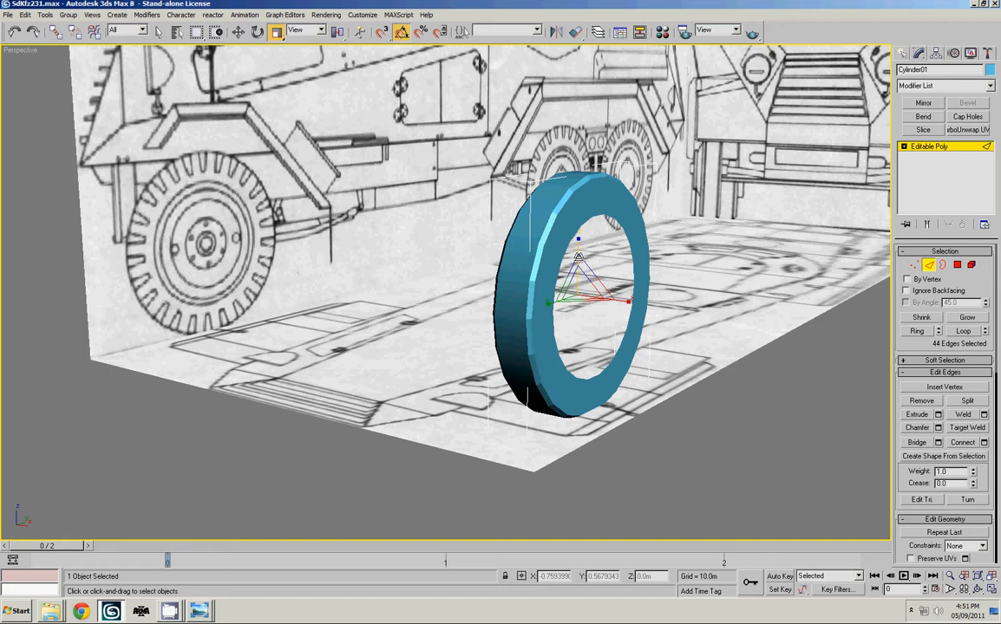
left_click(956, 265)
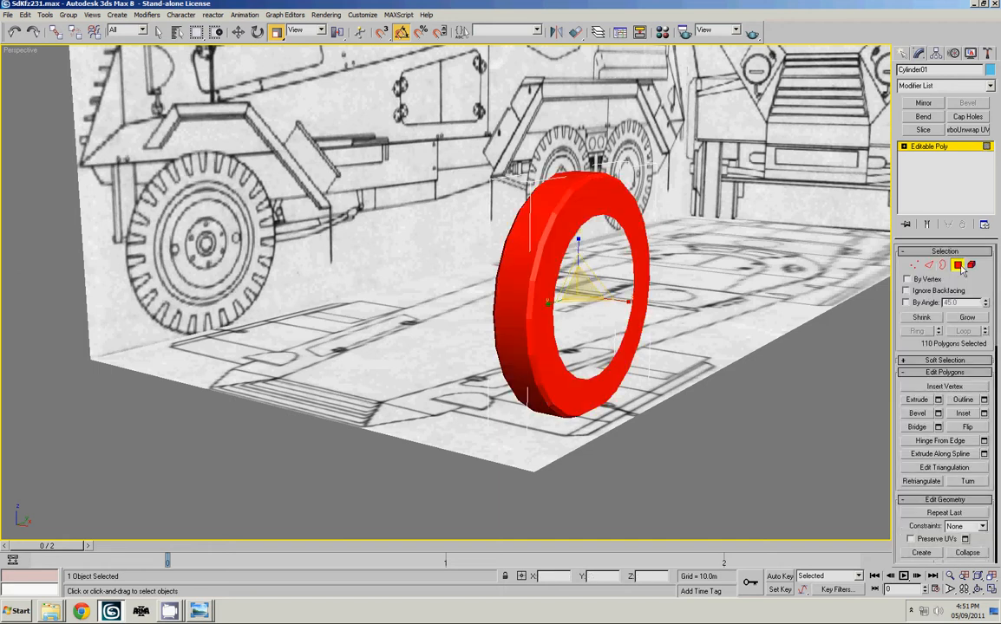
scroll(947, 185, "down", 5)
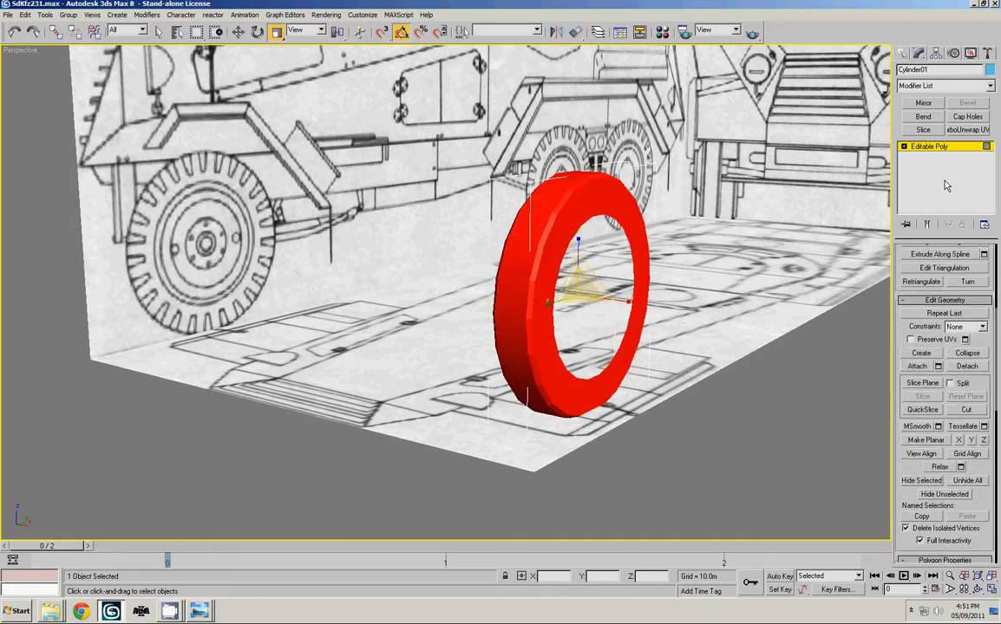
scroll(946, 185, "down", 7)
left_click(939, 374)
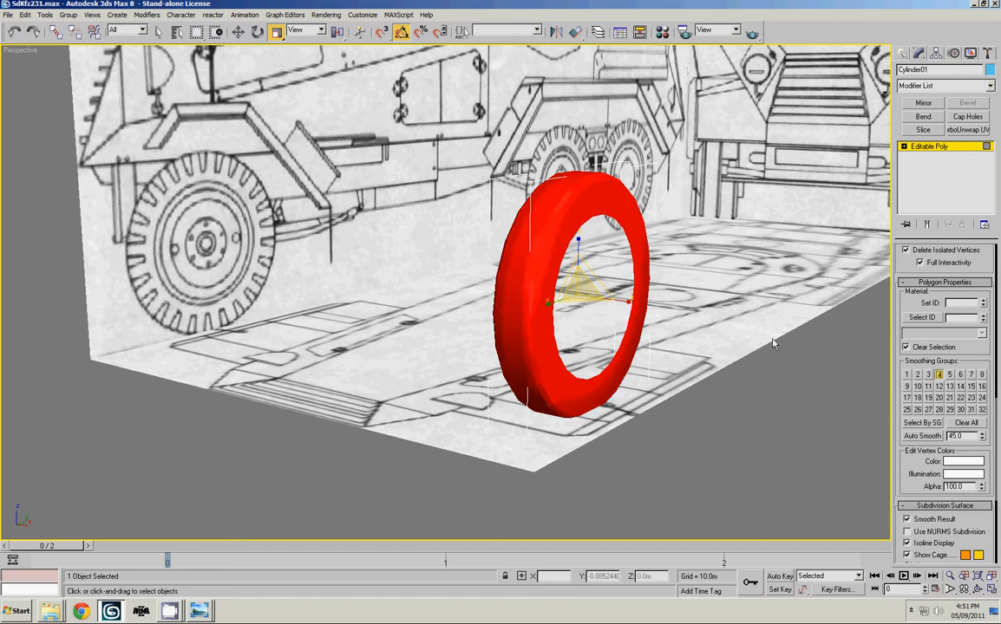
left_click(752, 334)
Make the wheel see-through and keep only the rim edge loop facing the vehicle's centre selected
middle_click_drag(696, 314, 625, 317, "alt")
middle_click_drag(436, 187, 578, 176, "alt")
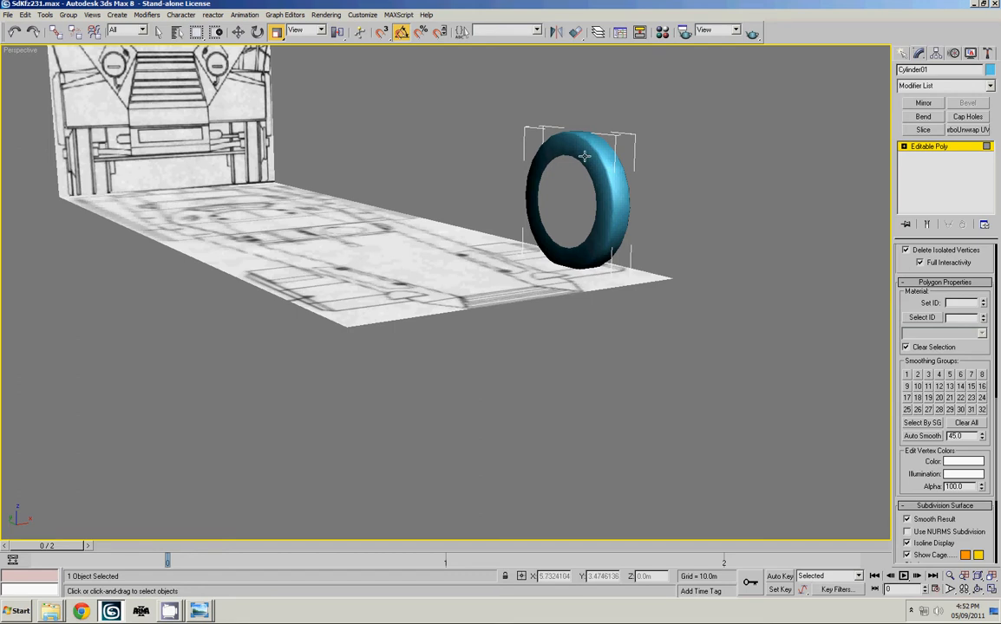
key("F4")
key("2")
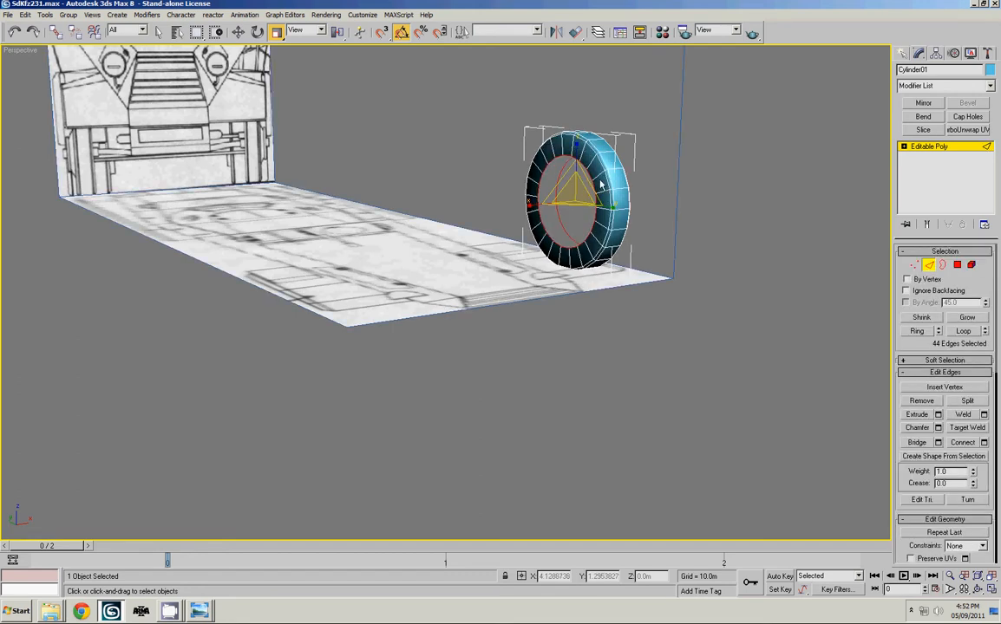
key("alt+w")
key("alt+w")
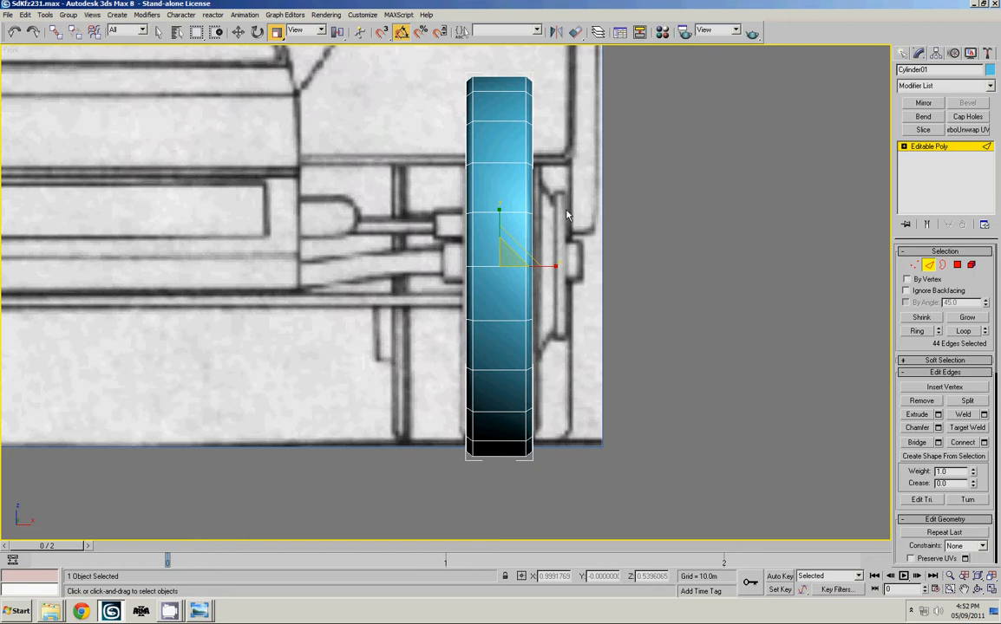
key("alt+x")
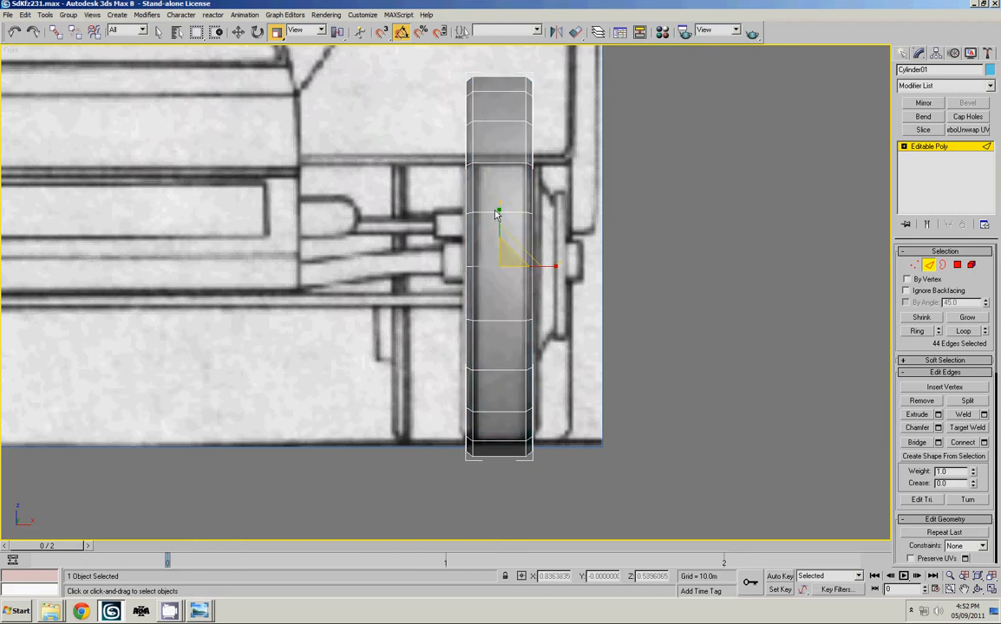
left_click_drag(575, 66, 511, 497, "alt")
Extrude the selected rim loop sideways towards the vehicle's centre, to about 0.746 m on X
key("alt+w")
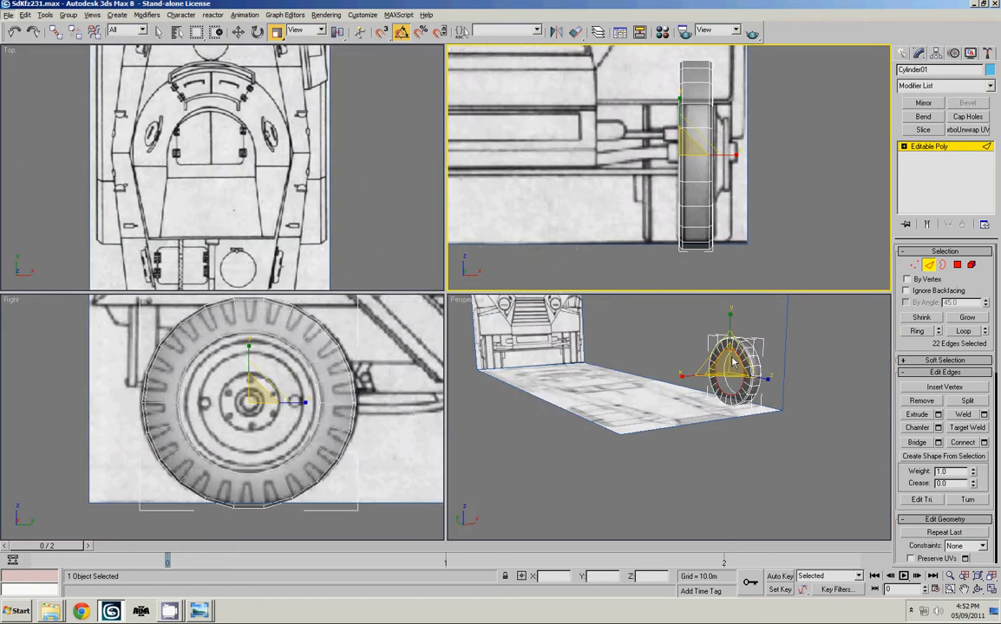
middle_click_drag(747, 372, 678, 376, "alt")
key("w")
scroll(679, 376, "up", 5)
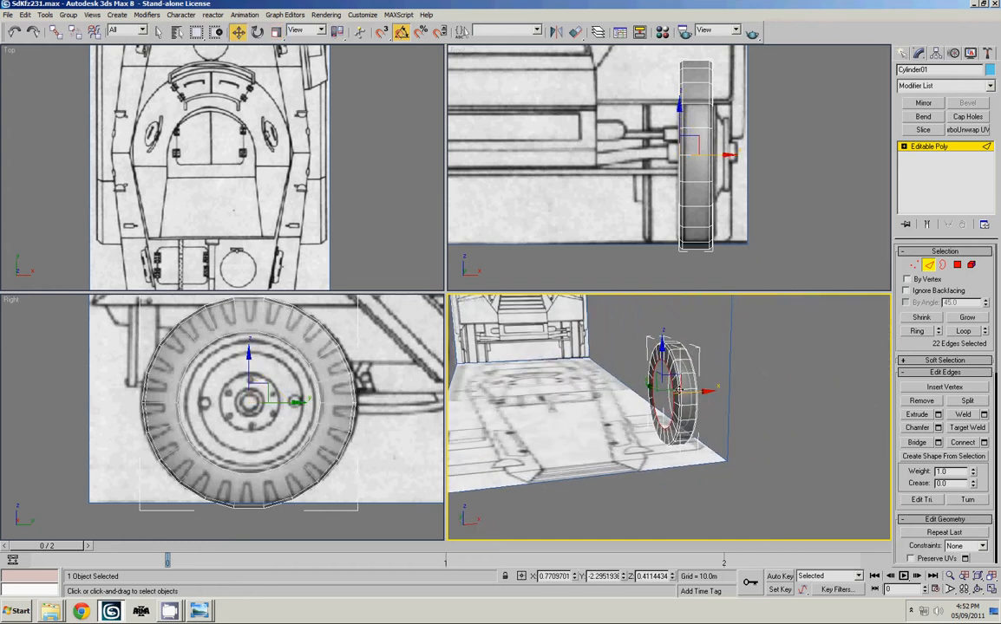
left_click_drag(719, 419, 704, 418)
key("alt+w")
middle_click_drag(621, 312, 601, 347, "alt")
left_click_drag(601, 348, 604, 348)
middle_click_drag(605, 349, 811, 374, "alt")
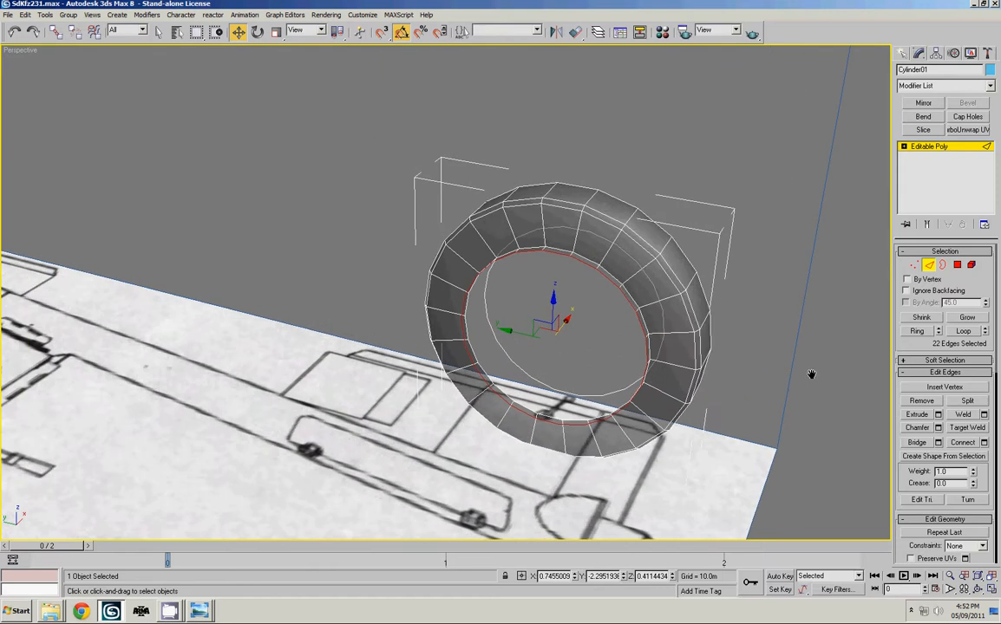
Cap the upper half of the rim opening facing the vehicle's centre by creating polygons strip by strip between its opposite vertices
left_click(959, 265)
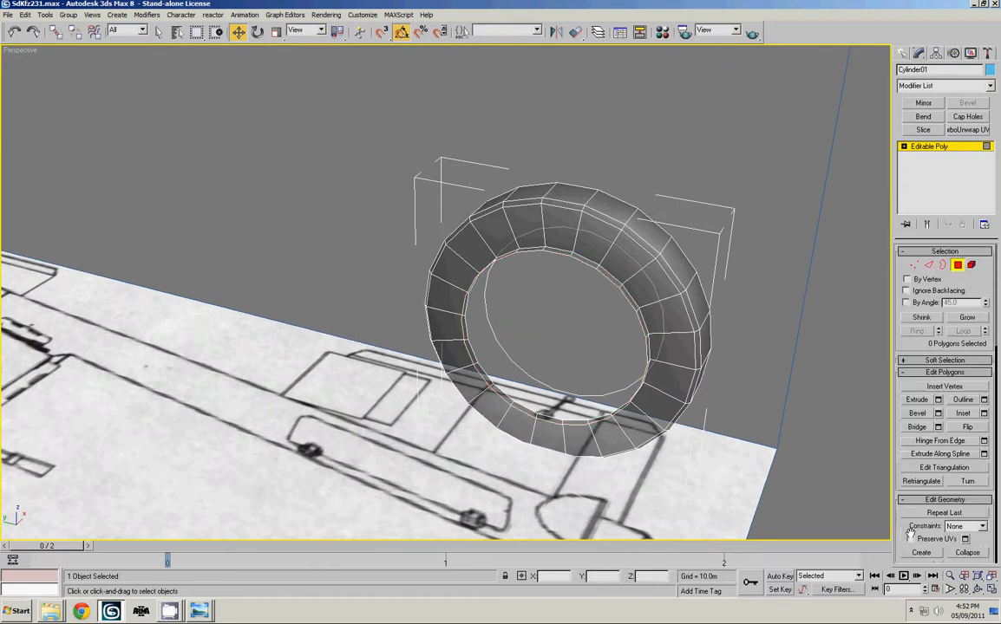
left_click(920, 552)
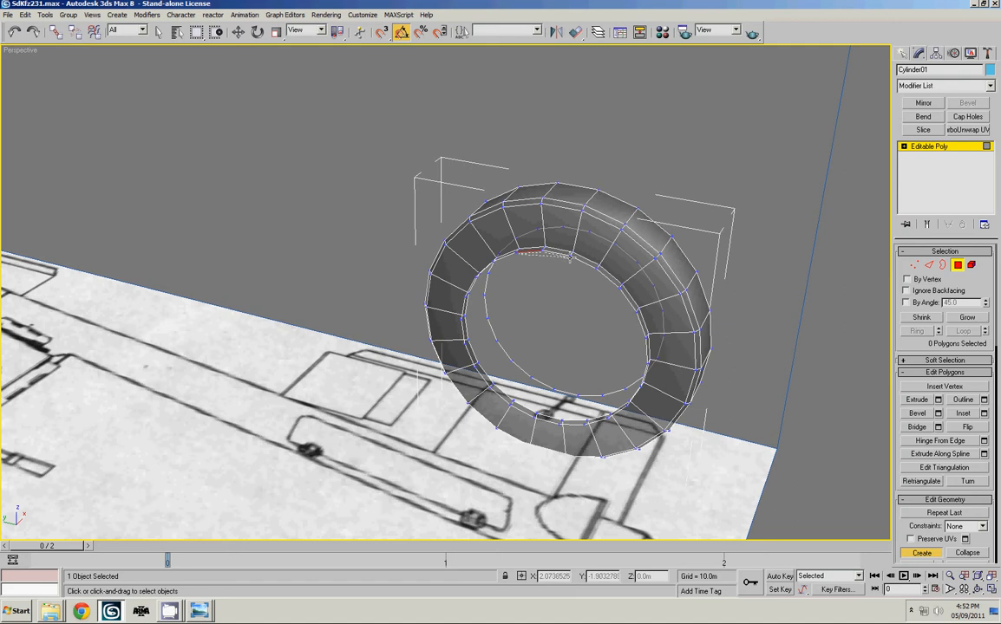
left_click(569, 257)
left_click(594, 270)
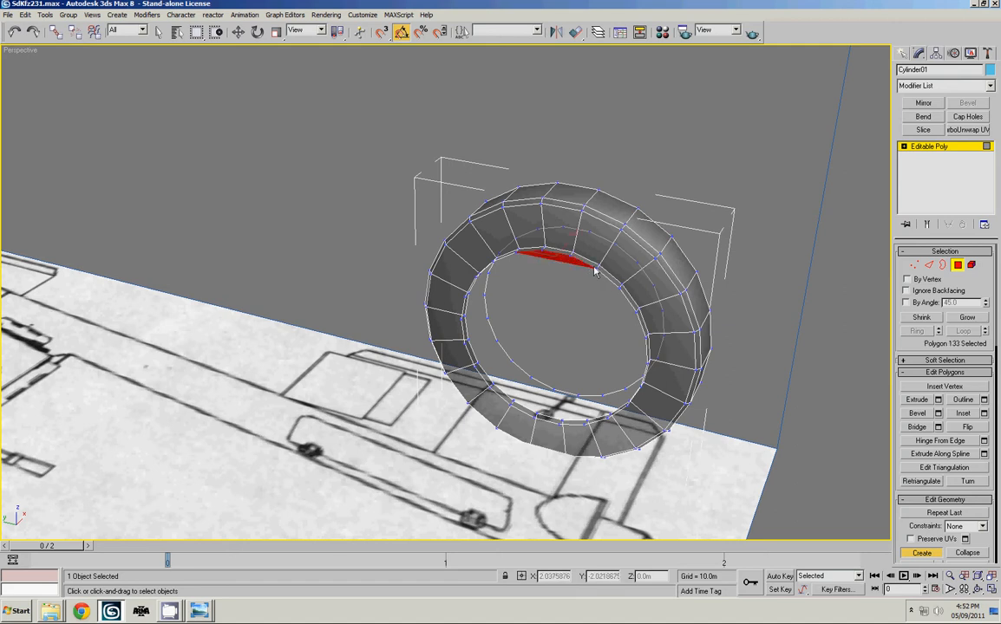
left_click(496, 262)
double_click(515, 253)
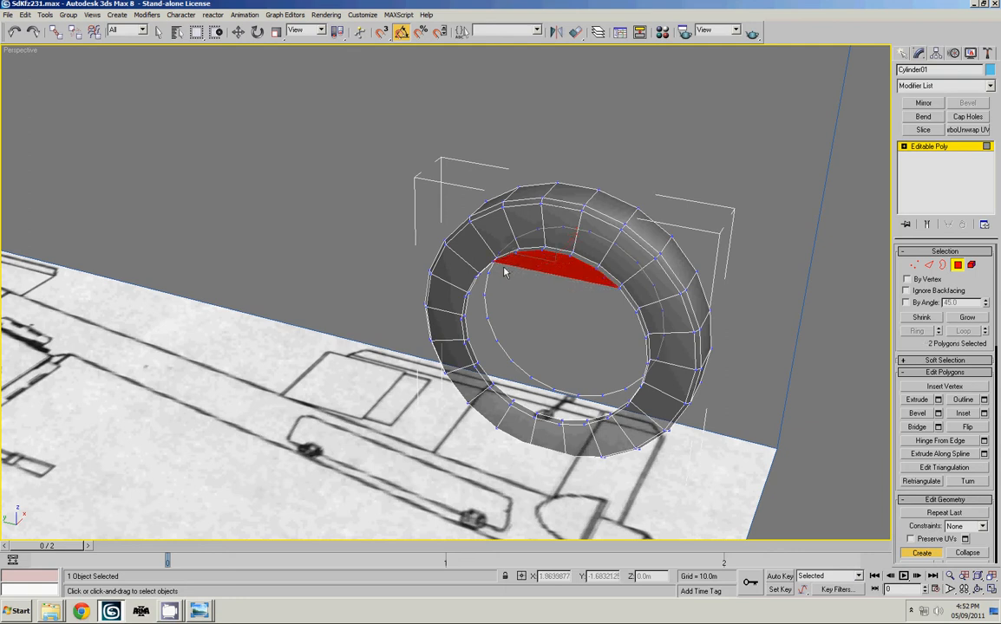
left_click(475, 276)
left_click(637, 311)
double_click(636, 311)
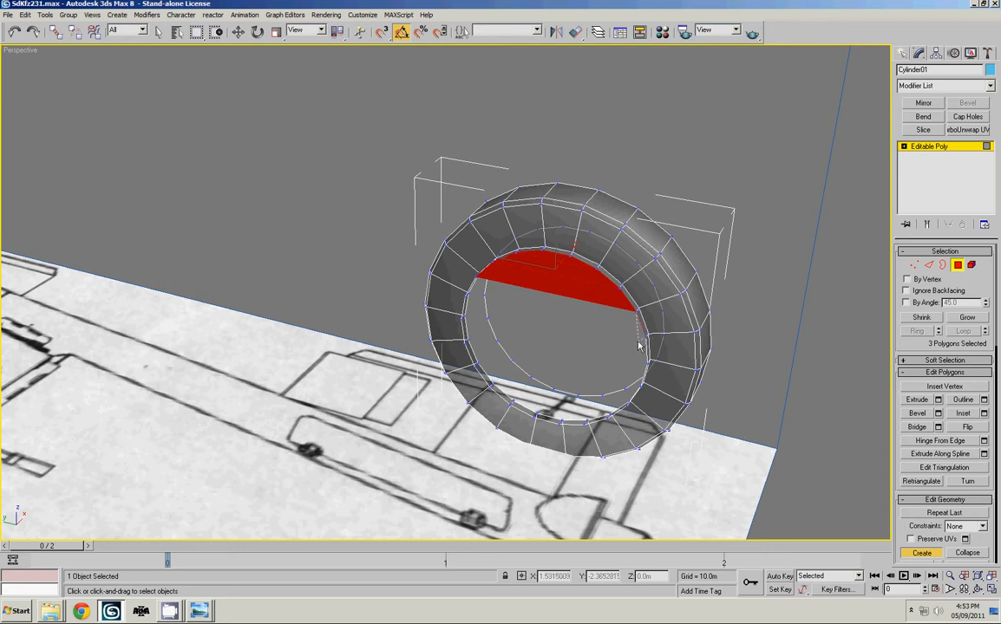
left_click(645, 335)
left_click(468, 296)
left_click(475, 278)
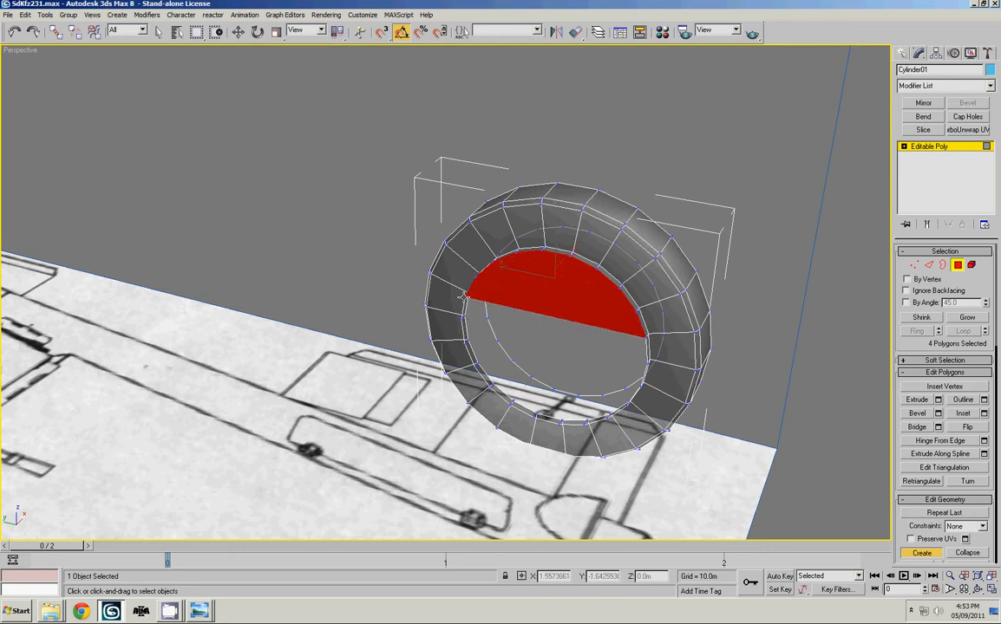
left_click(462, 318)
left_click(648, 361)
left_click(469, 296)
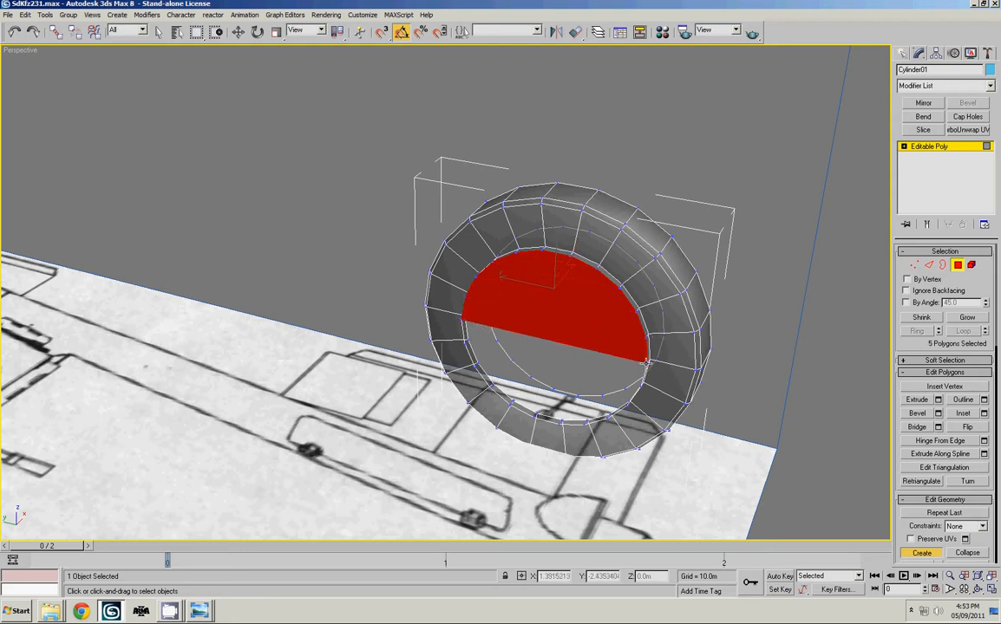
Continue creating polygons between opposite rim vertices through the lower half until the inner opening is fully closed
left_click(640, 385)
left_click(466, 345)
left_click(460, 319)
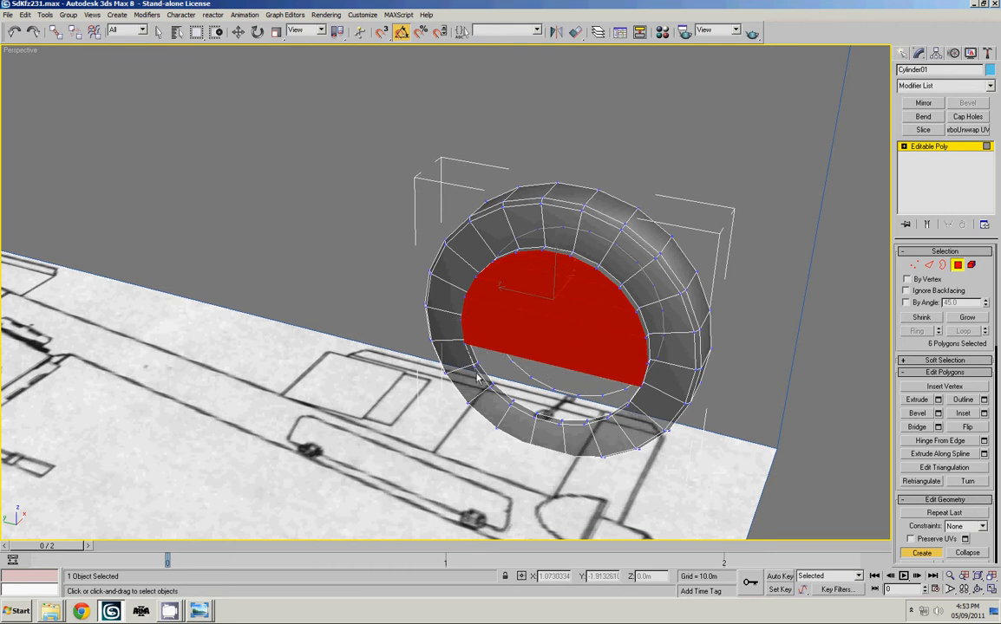
left_click(475, 366)
left_click(630, 406)
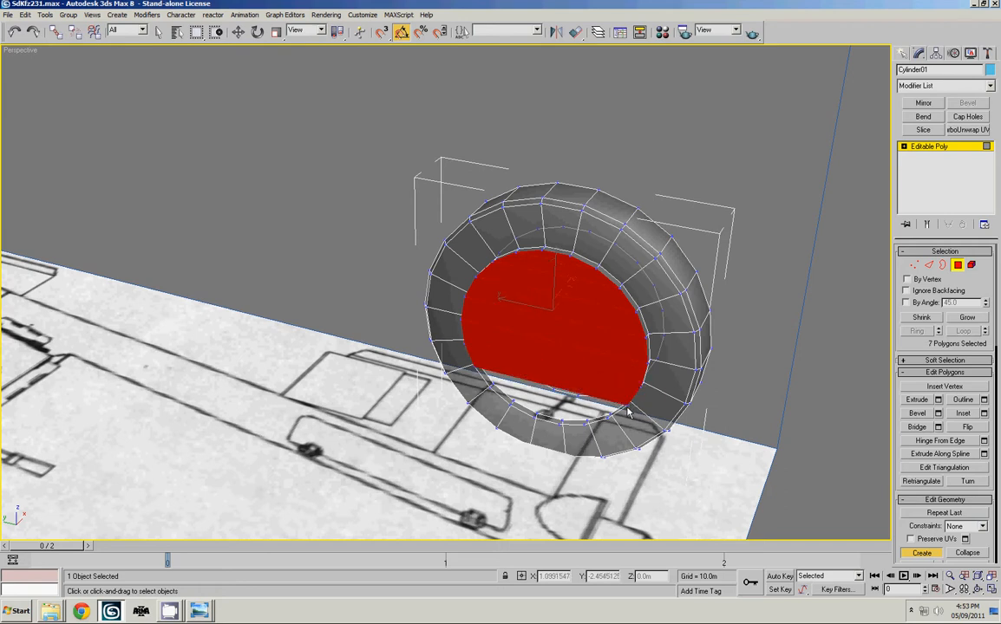
left_click(607, 419)
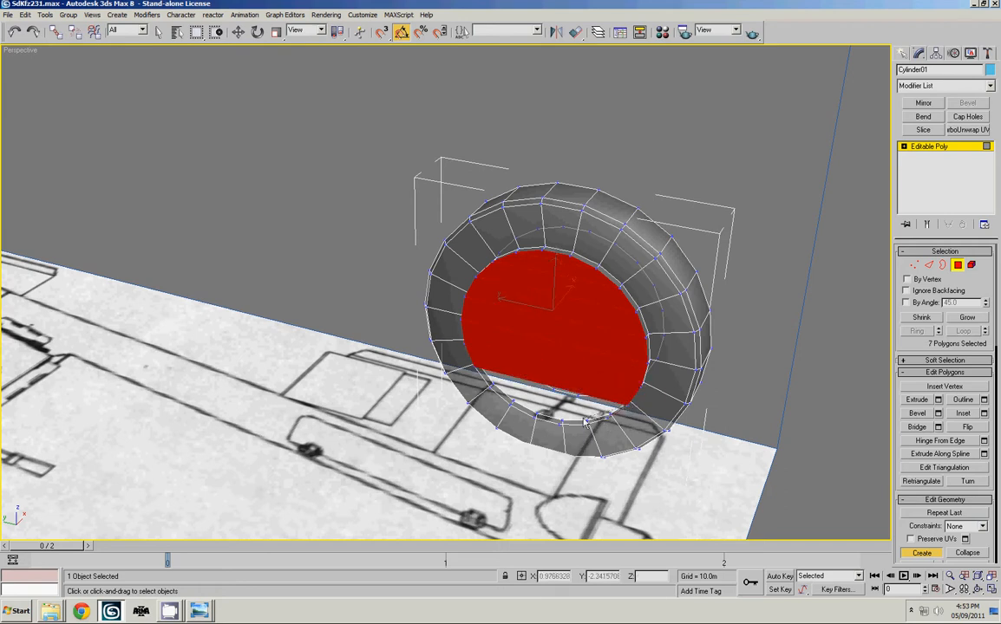
left_click(490, 386)
left_click(473, 367)
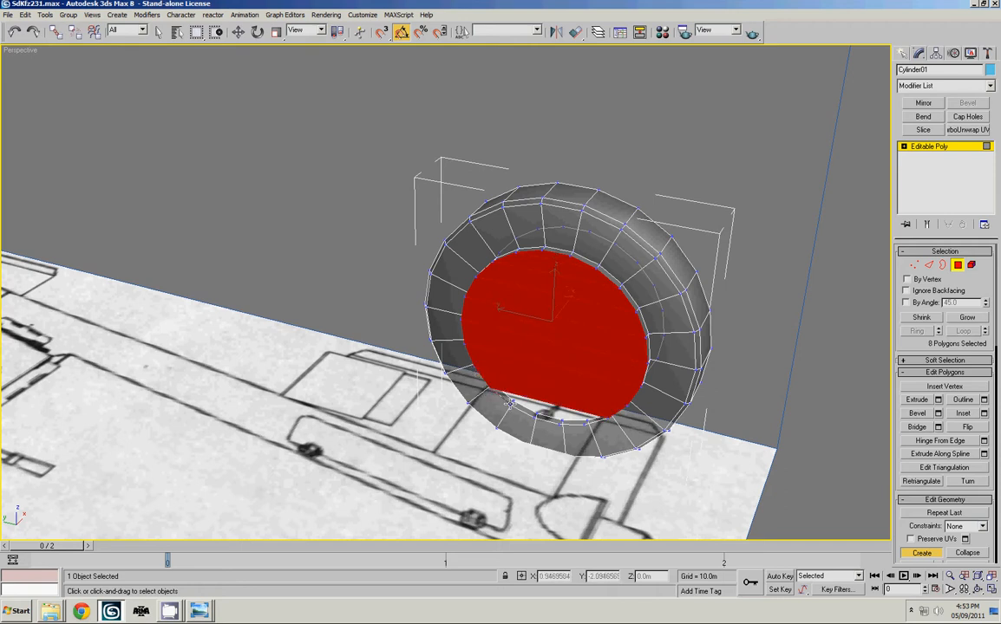
left_click(509, 402)
left_click(587, 422)
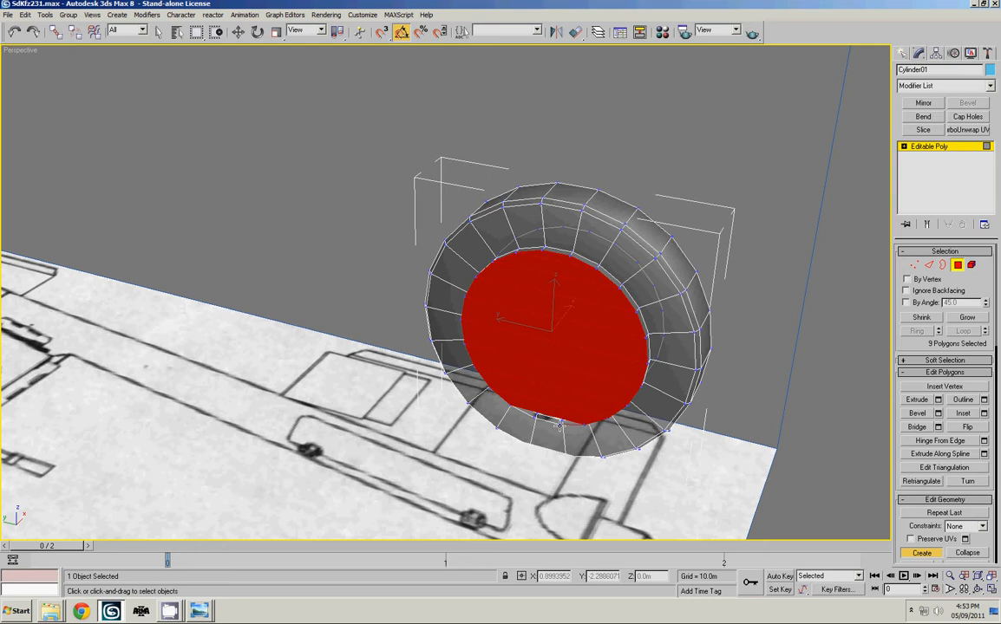
left_click(507, 404)
Hide the mesh edges and turn off the wheel's see-through display
middle_click_drag(707, 267, 551, 160, "alt")
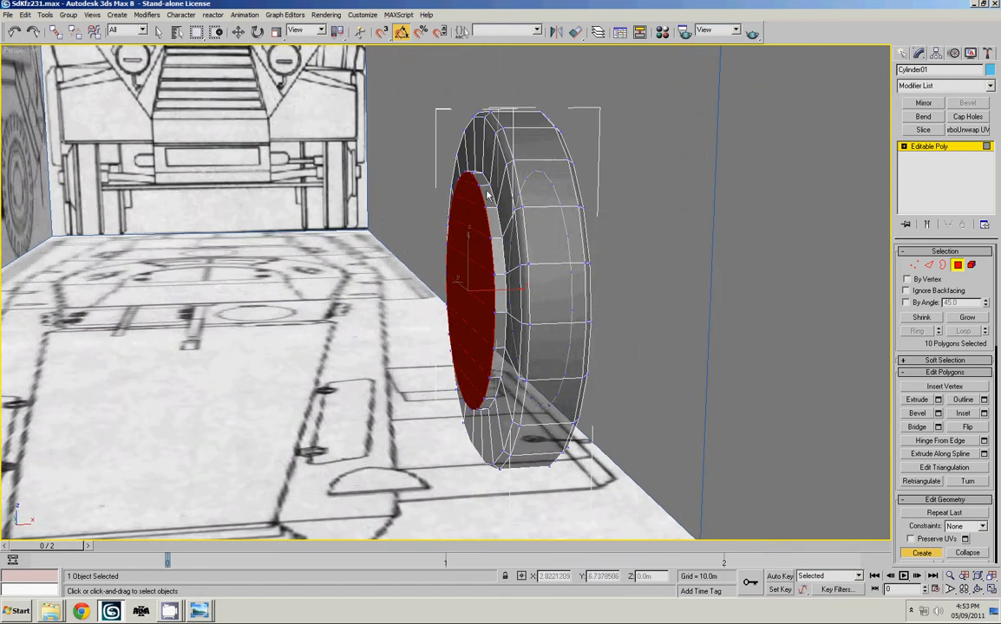
key("F4")
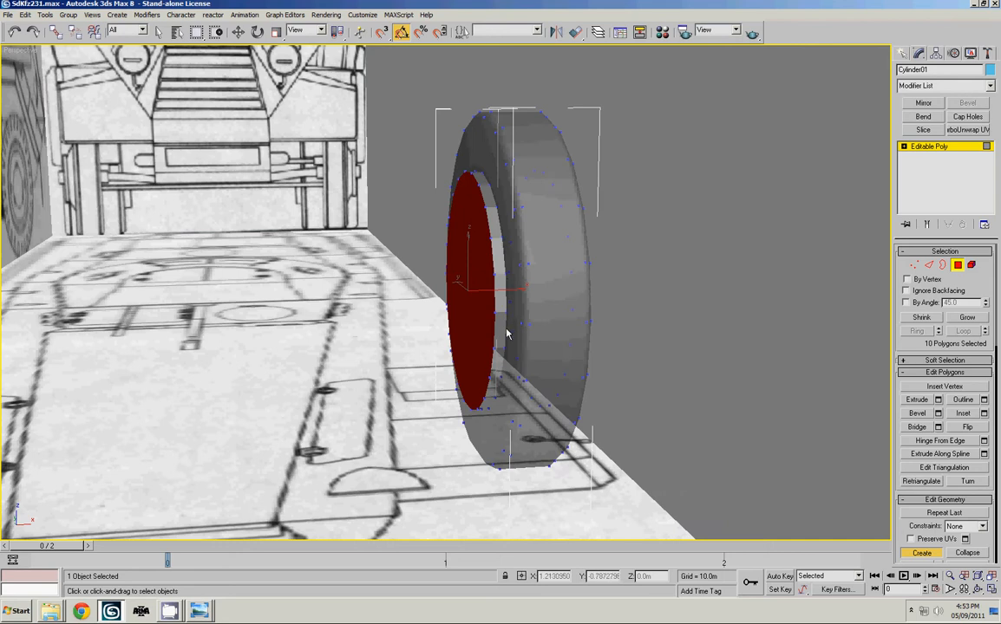
key("alt+x")
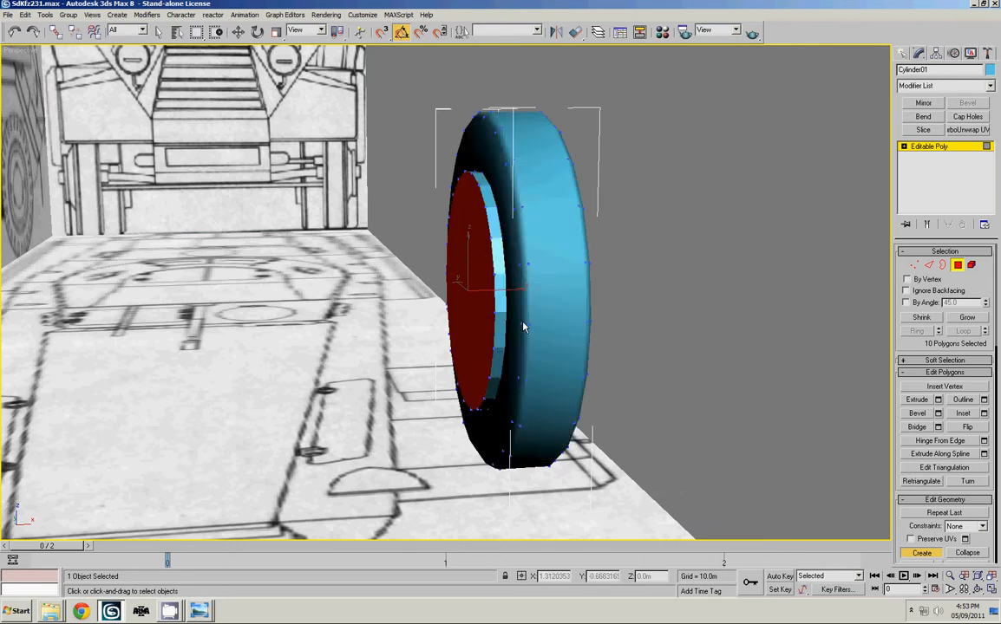
Select the narrow band of extruded rim polygons in the front view and assign it to smoothing group 4
key("alt+w")
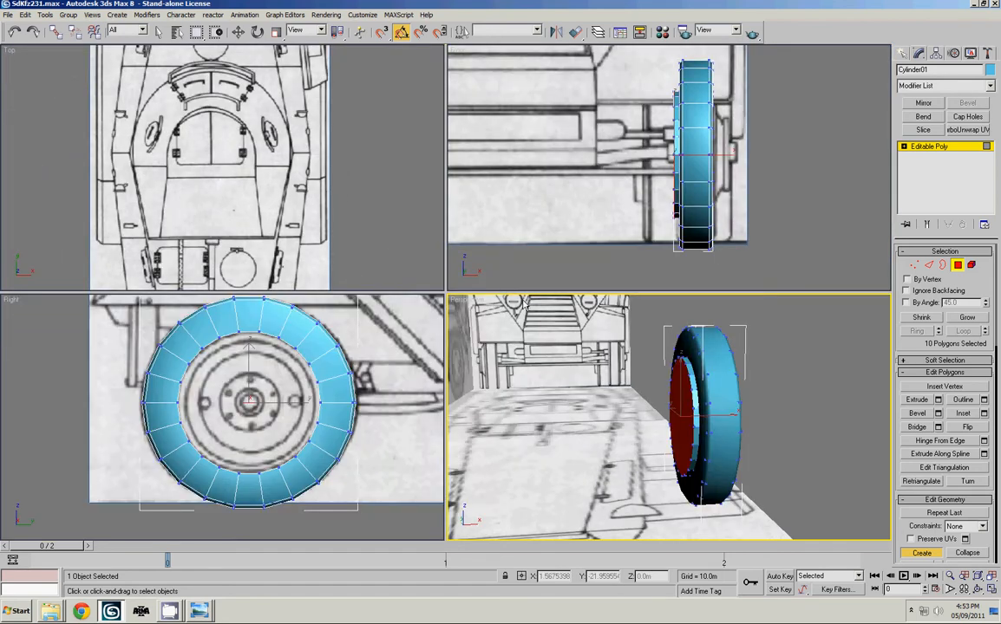
right_click(614, 156)
key("alt+w")
middle_click_drag(476, 131, 513, 115)
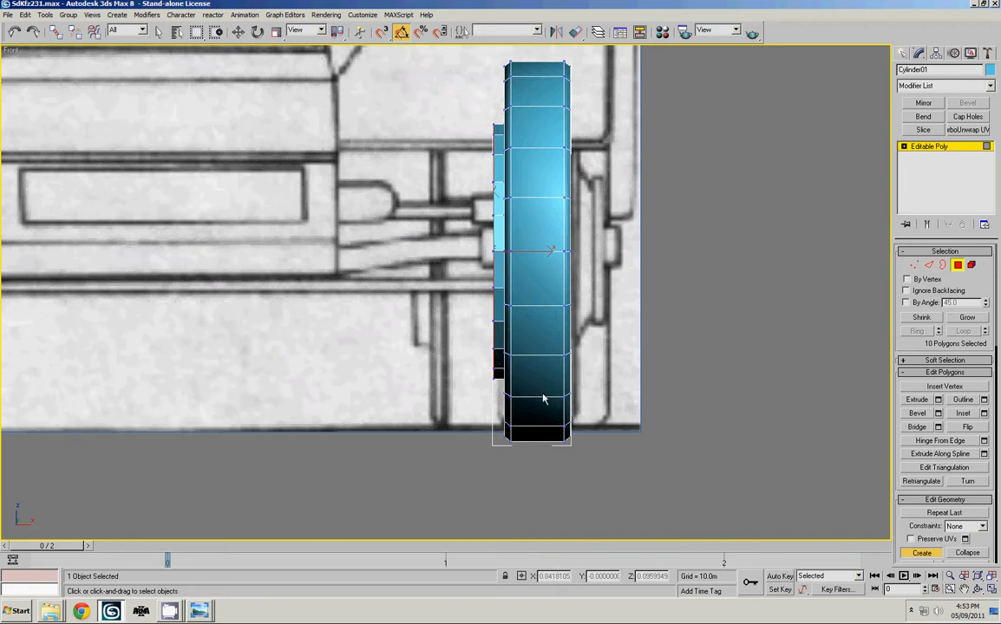
key("w")
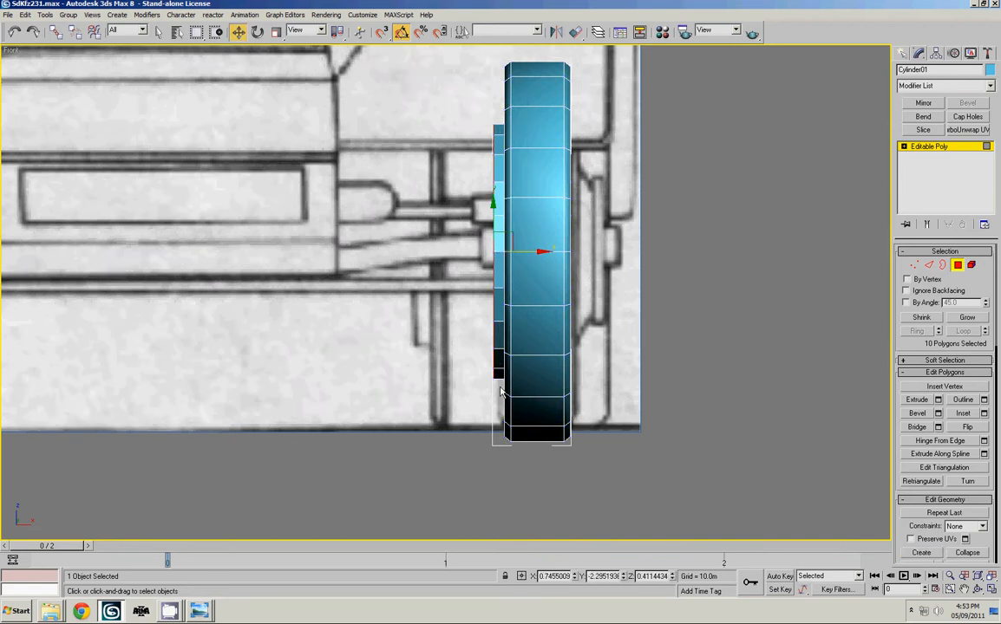
left_click_drag(499, 387, 498, 107)
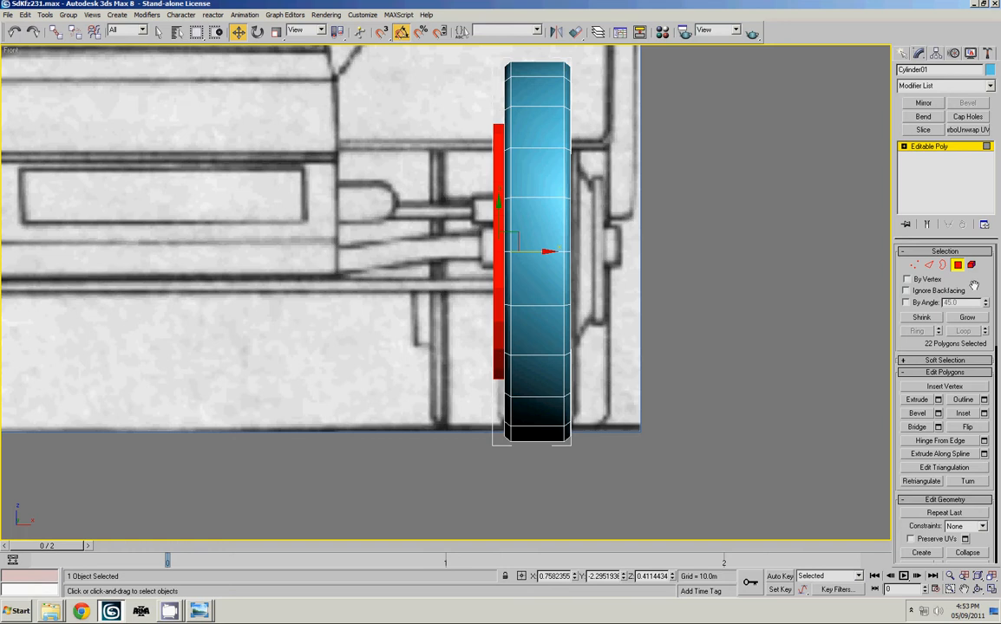
scroll(974, 286, "down", 10)
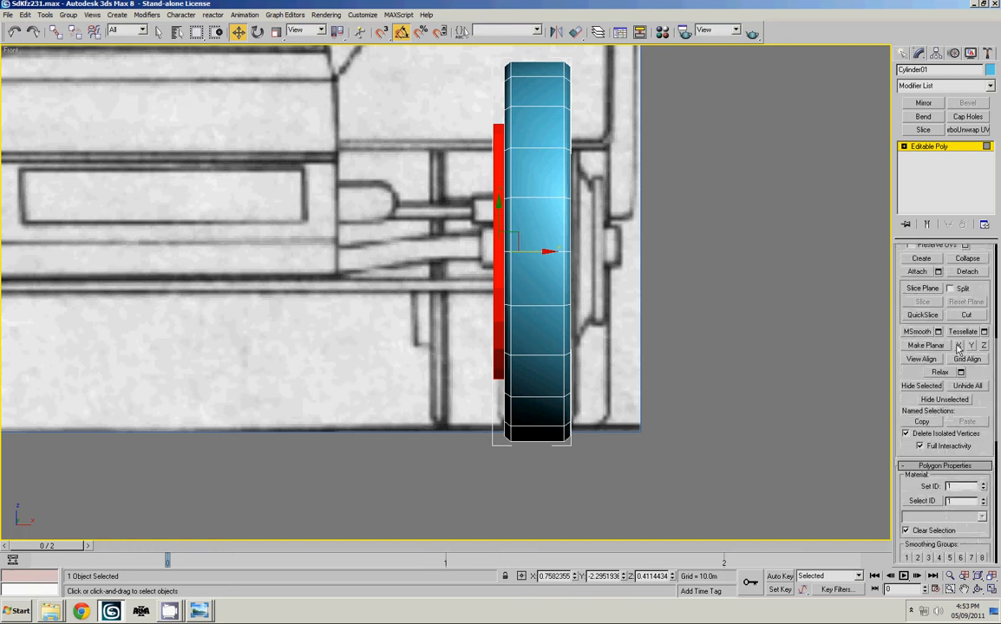
left_click(706, 253)
Check the wheel's inner side in the perspective view and undo the rim band's smoothing group assignment
key("alt+w")
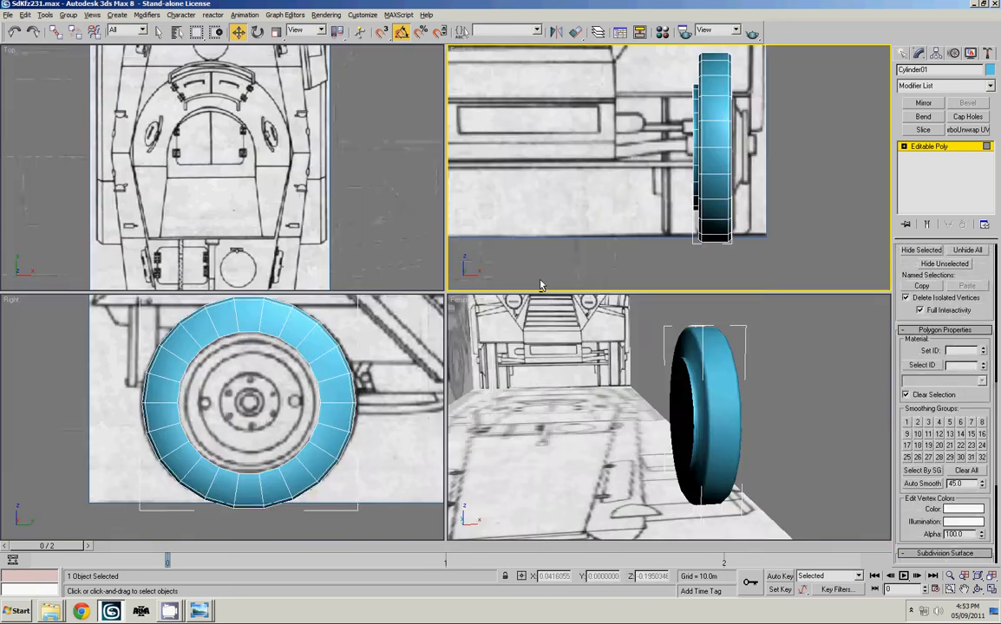
middle_click_drag(616, 336, 651, 331, "alt")
key("alt+w")
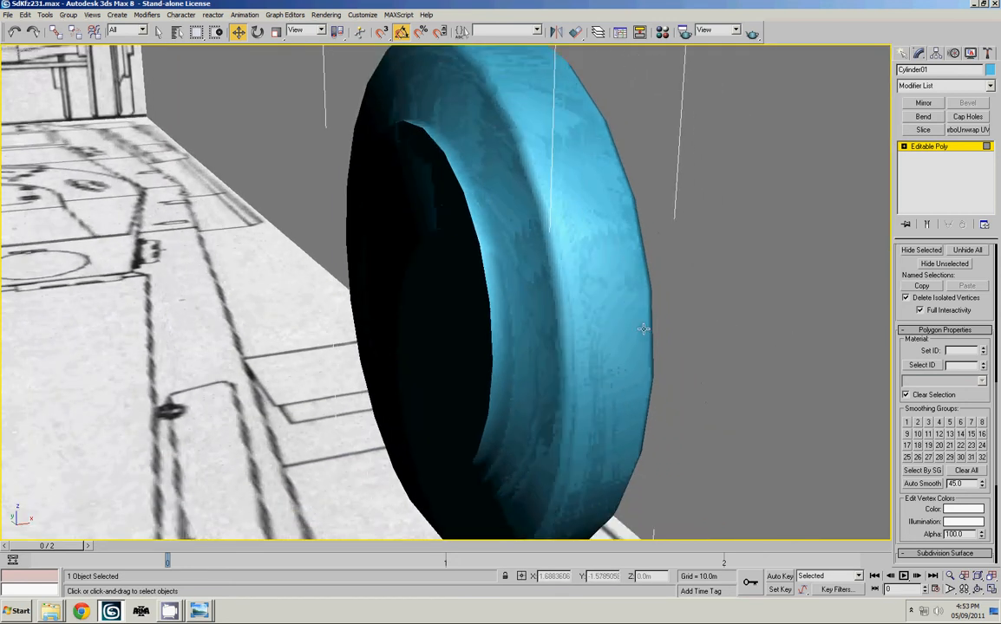
key("ctrl+z")
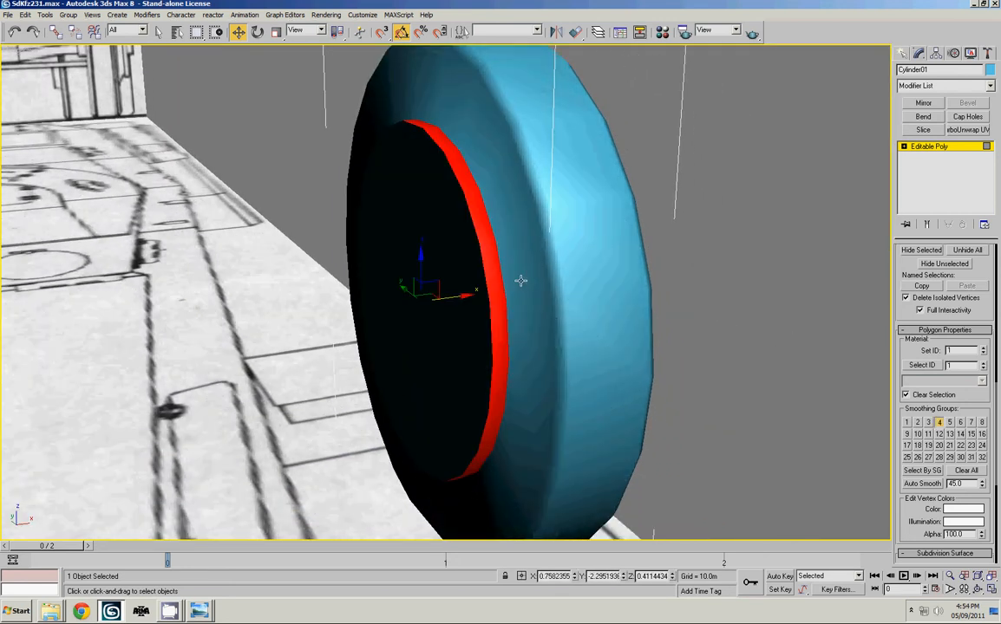
key("ctrl+z")
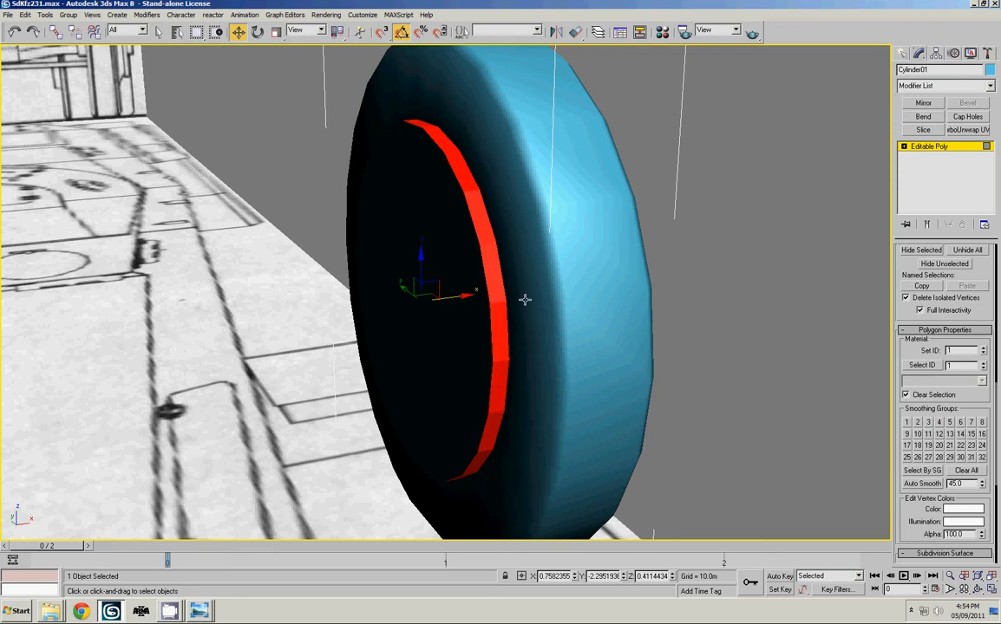
Compare the rim band's shading with smoothing group 4 on and off, leave it off and deselect the band
left_click(940, 423)
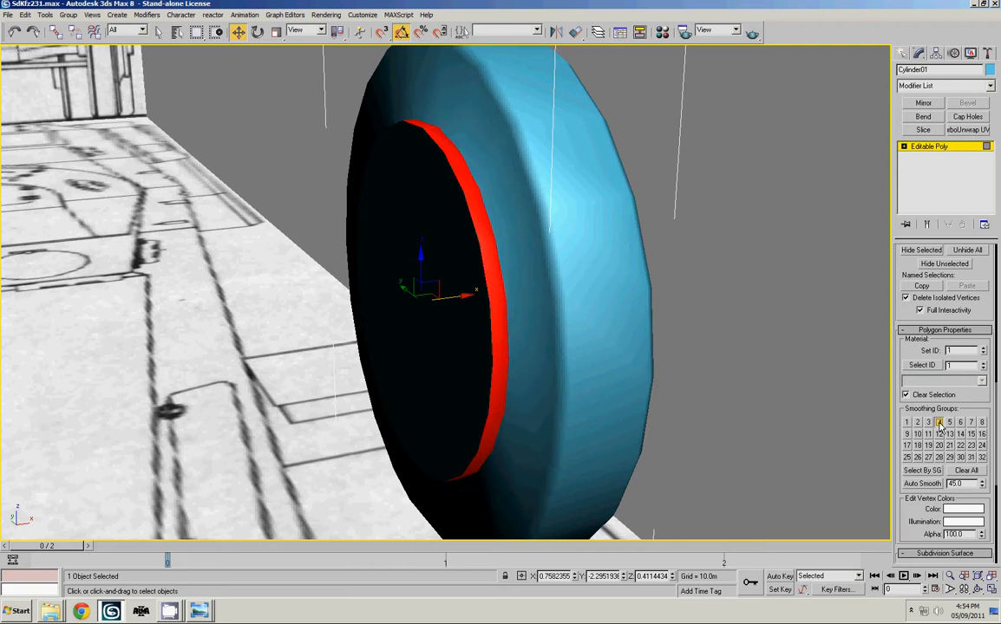
left_click(939, 423)
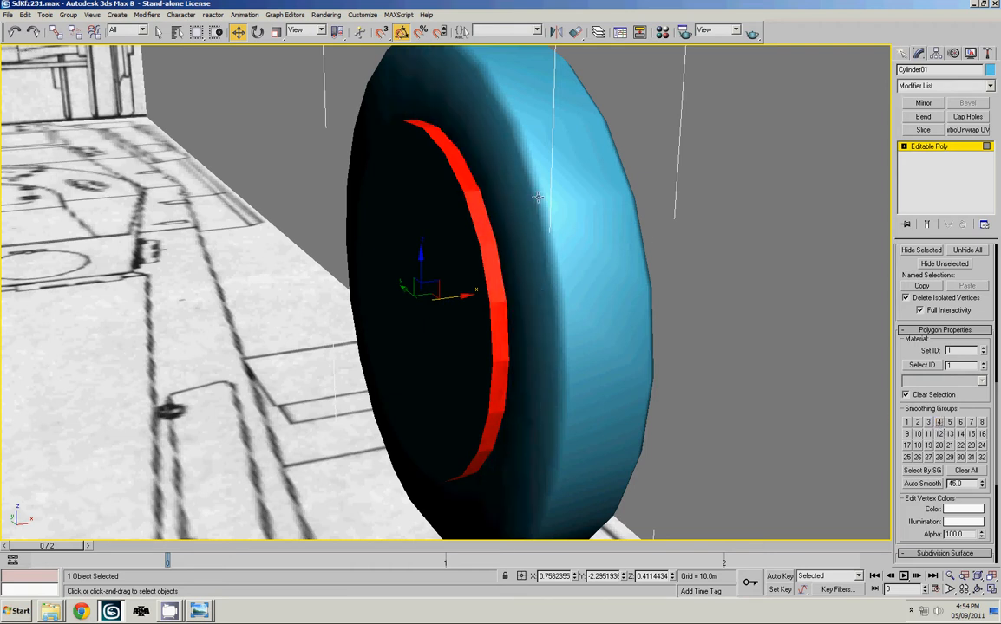
left_click(770, 302)
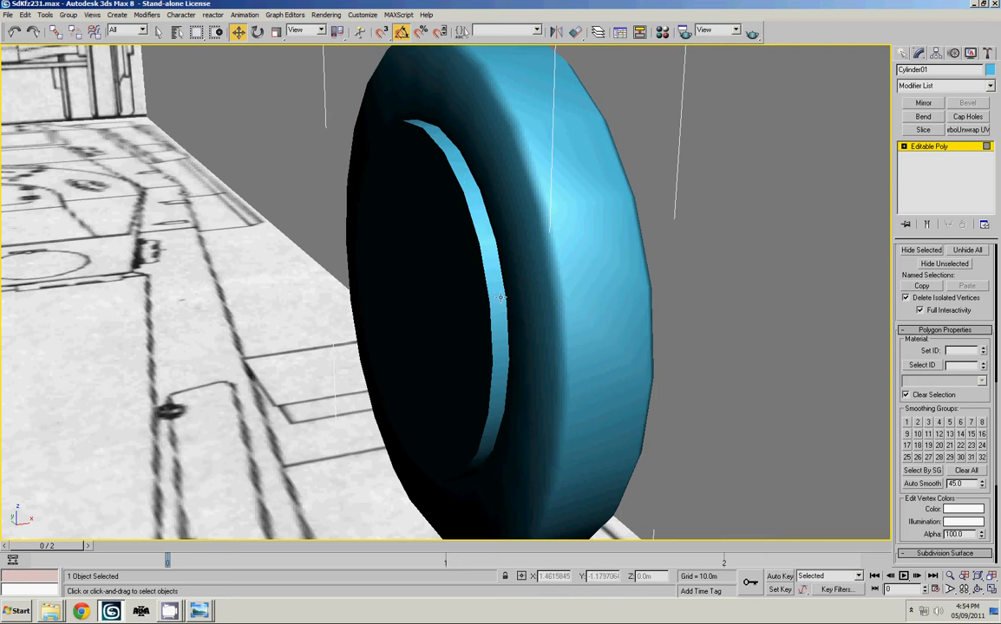
Show the mesh edges and select the open rim border on the wheel's outer side as an edge selection
scroll(656, 297, "down", 3)
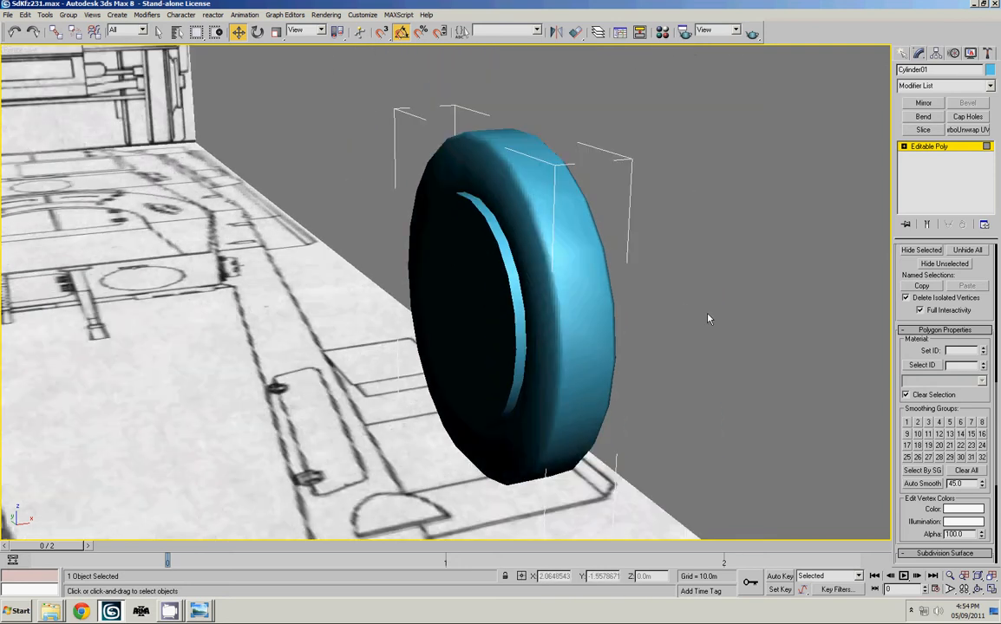
middle_click_drag(707, 319, 588, 282, "alt")
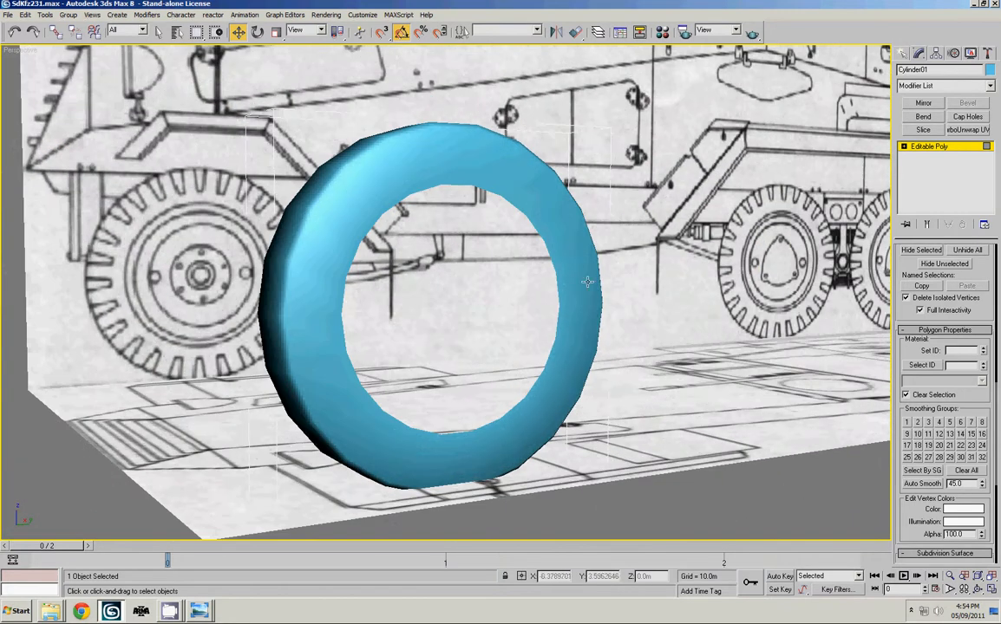
left_click(574, 265)
key("2")
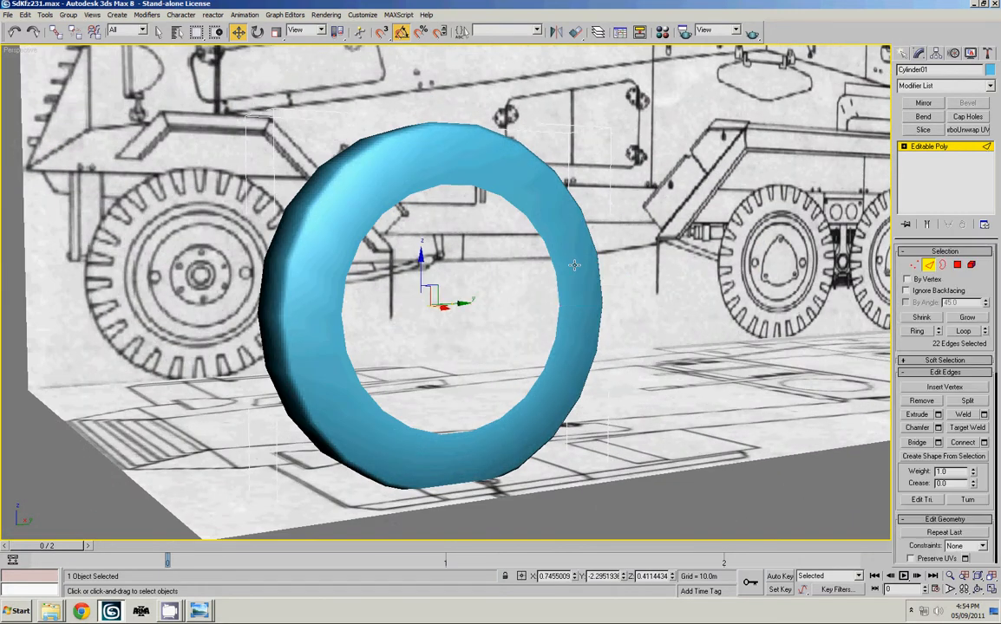
middle_click_drag(474, 269, 506, 255, "alt")
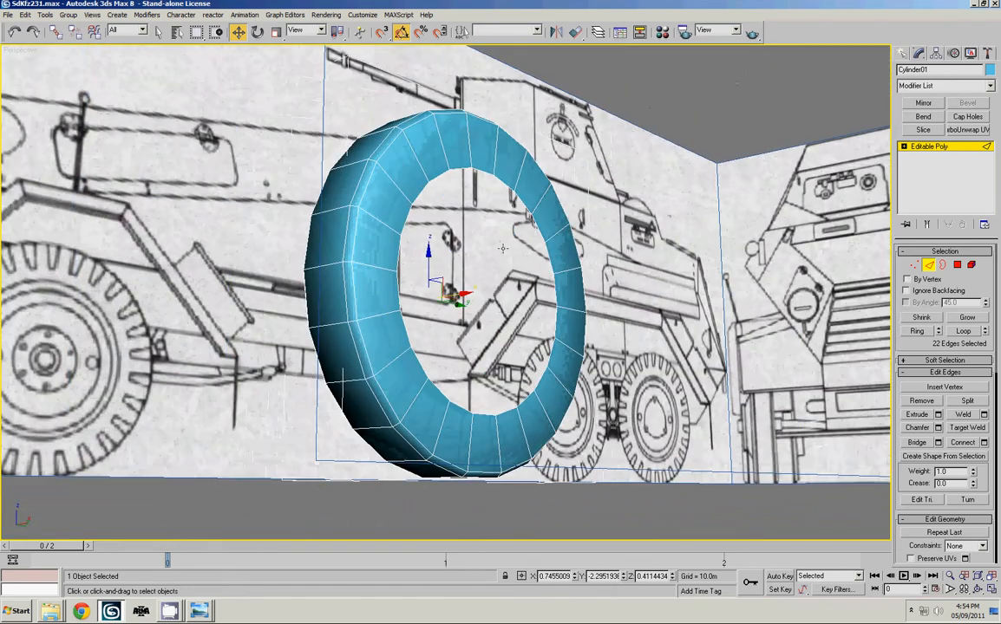
left_click(943, 264)
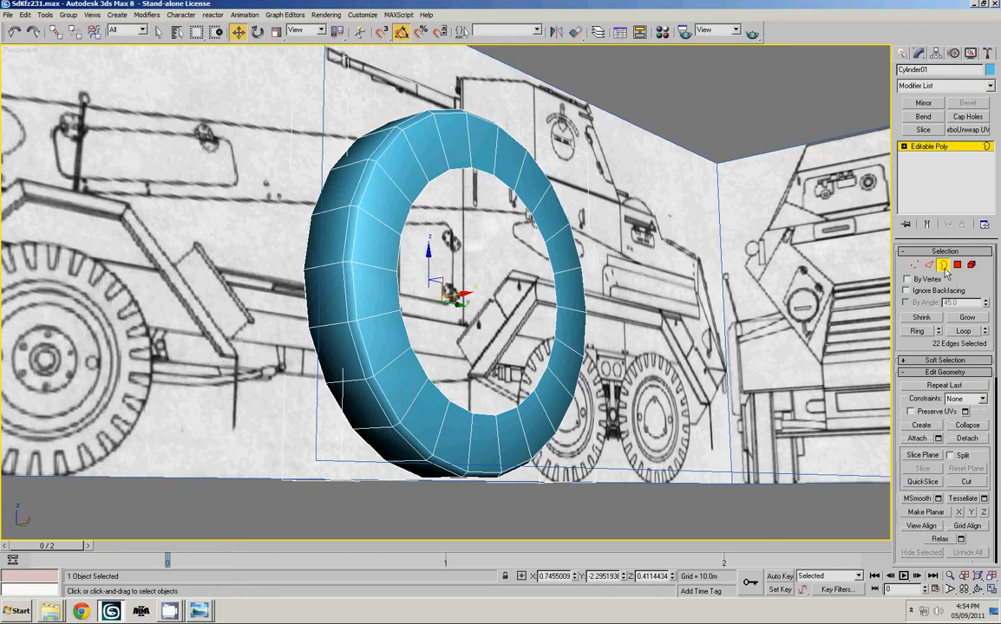
left_click(464, 167)
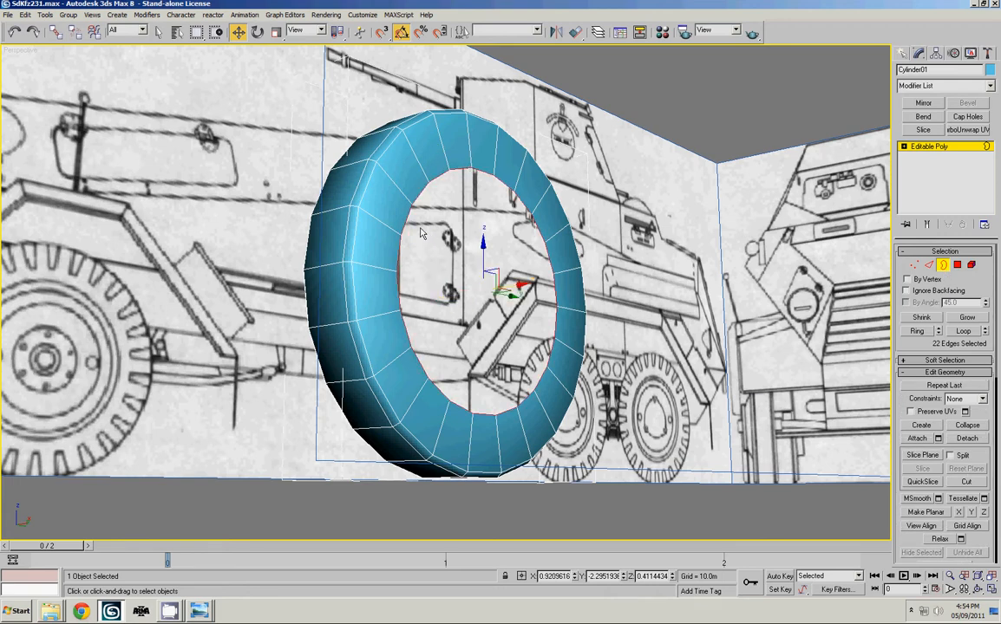
middle_click_drag(628, 224, 621, 275, "alt")
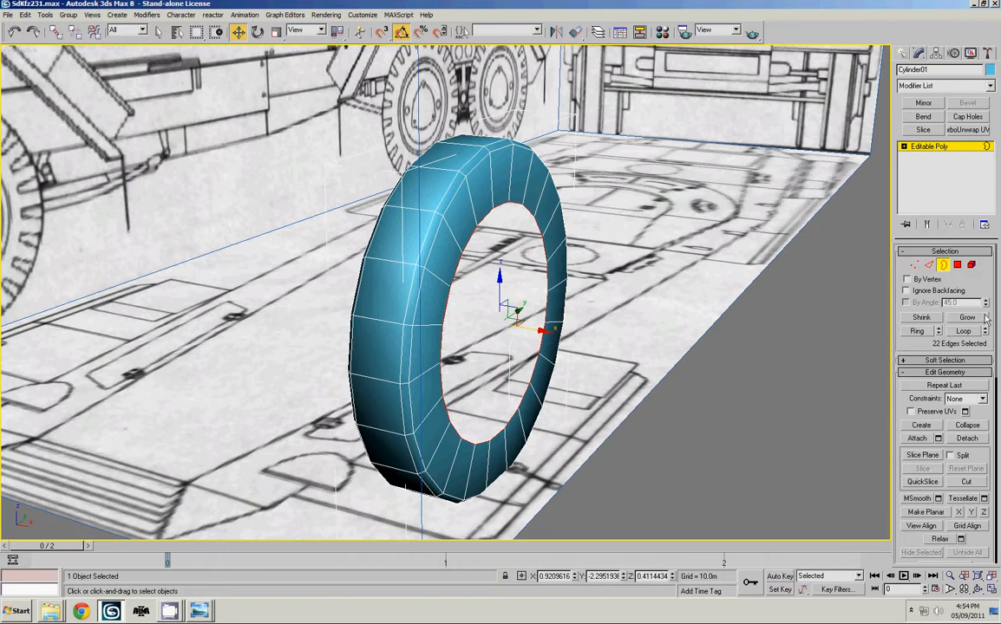
left_click(930, 265)
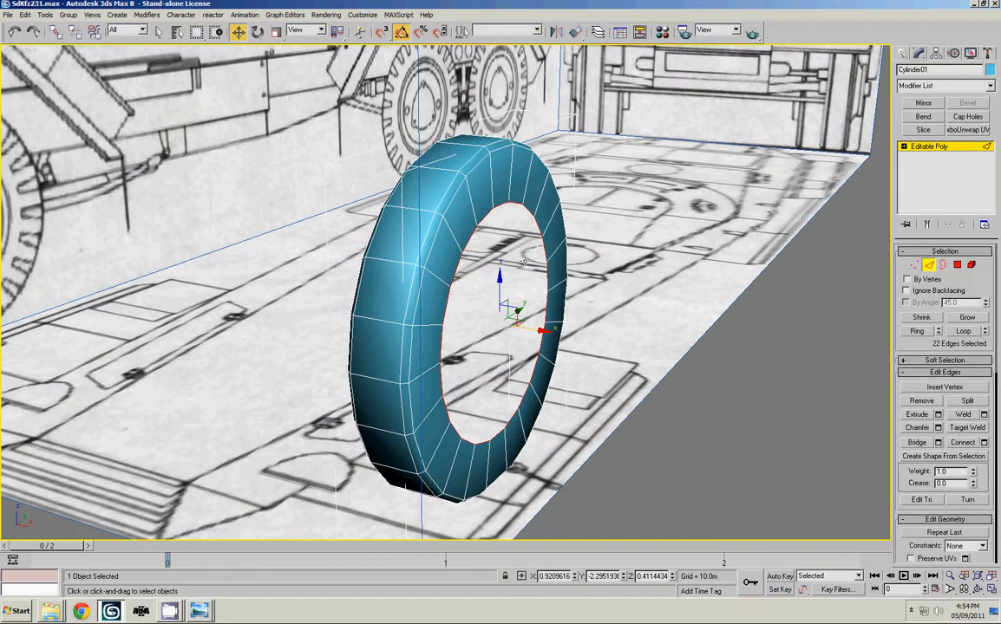
Consult the wheel reference image and extrude the outer side's open rim border inward, scaling it to 95% in Y and Z
middle_click_drag(523, 259, 552, 284, "alt")
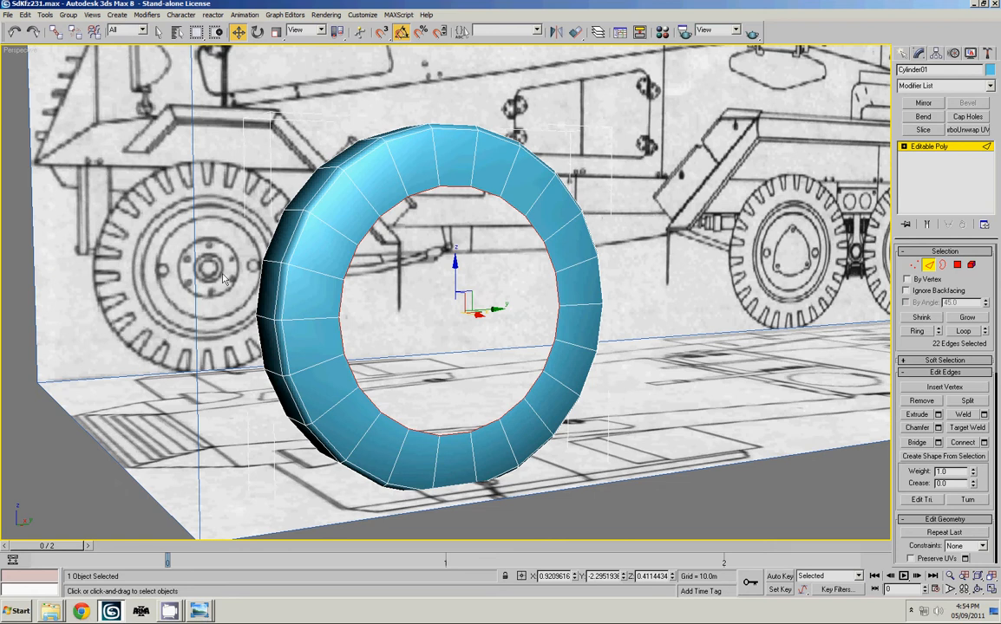
left_click(50, 611)
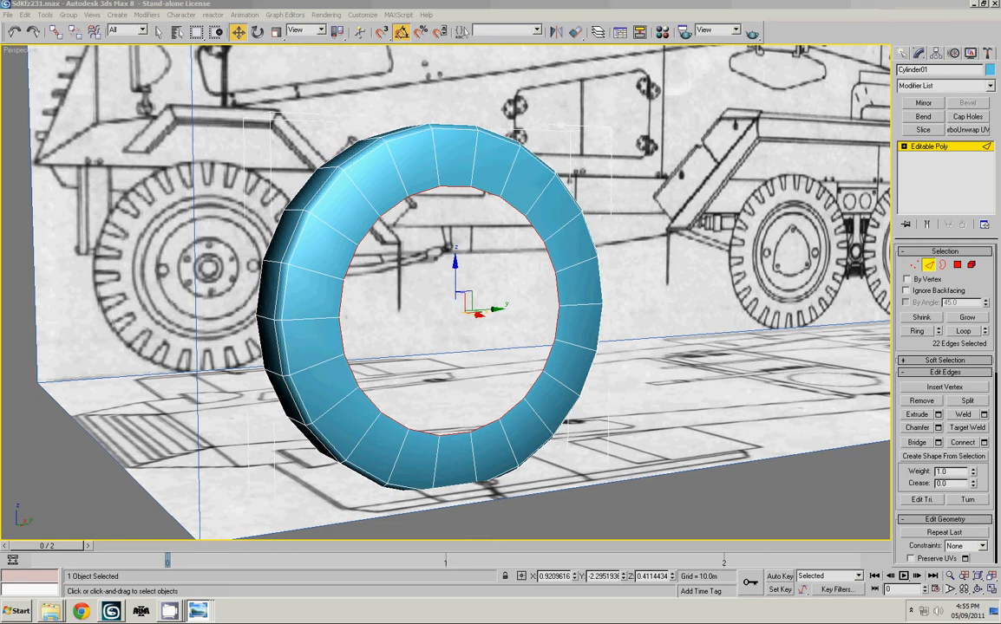
middle_click_drag(455, 162, 479, 143)
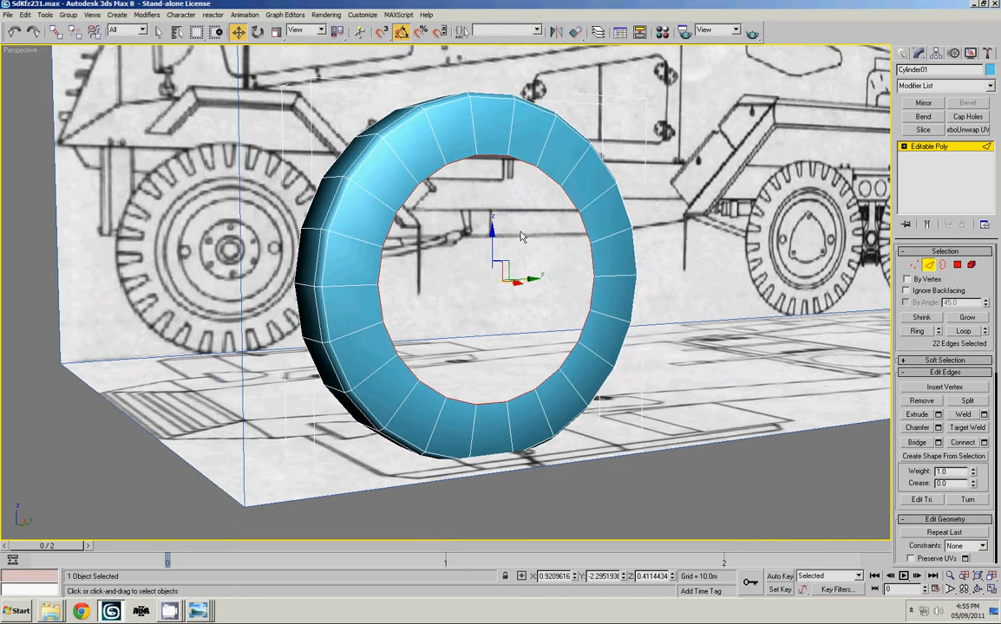
key("r")
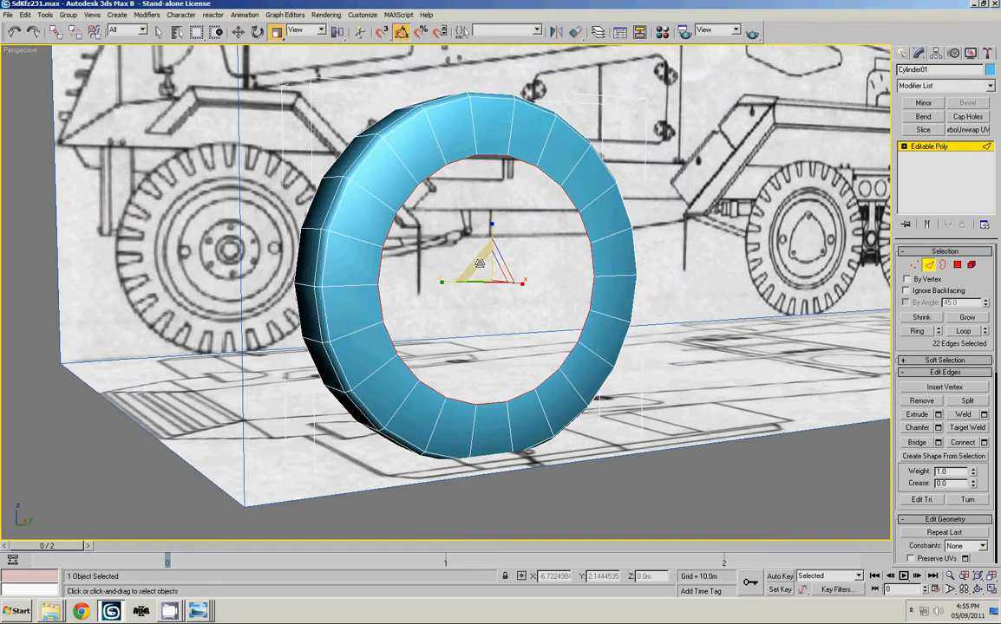
left_click_drag(482, 253, 482, 265)
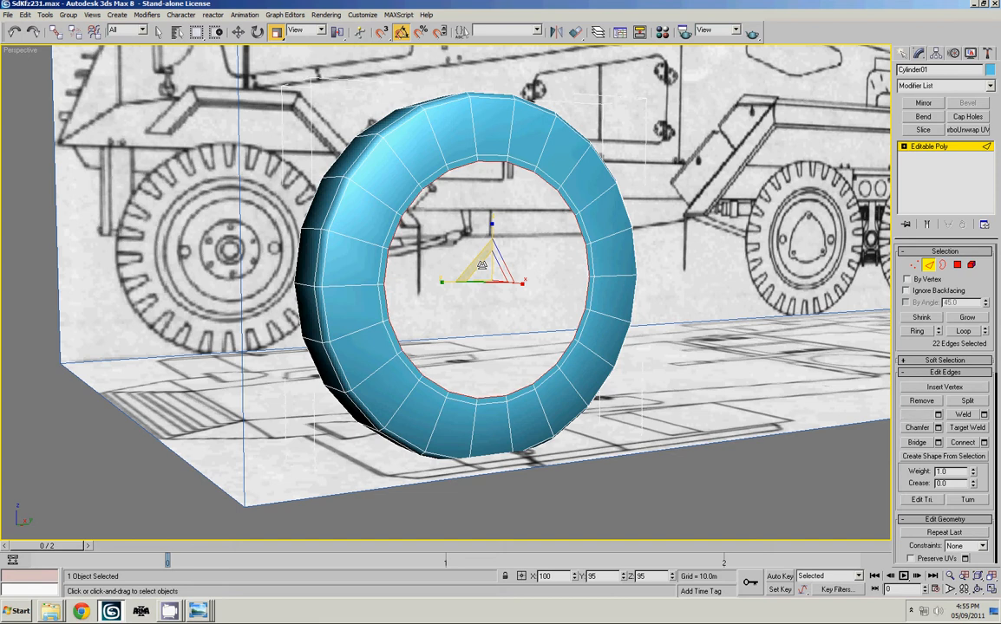
Extrude the inner rim border outward along X to X about 1.58 m, forming a long temporary tube
key("w")
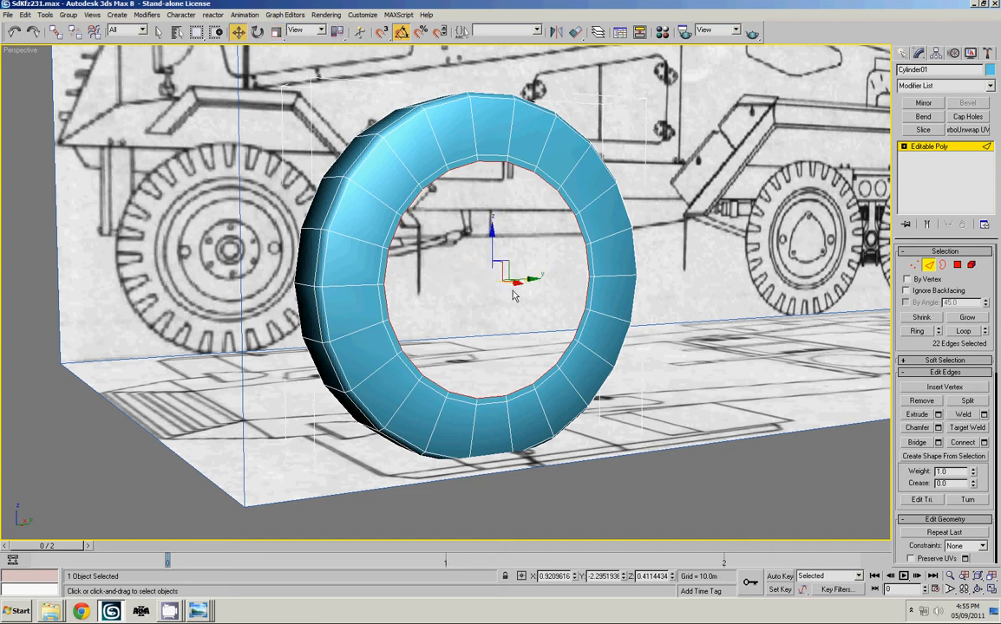
middle_click_drag(516, 284, 562, 318, "alt")
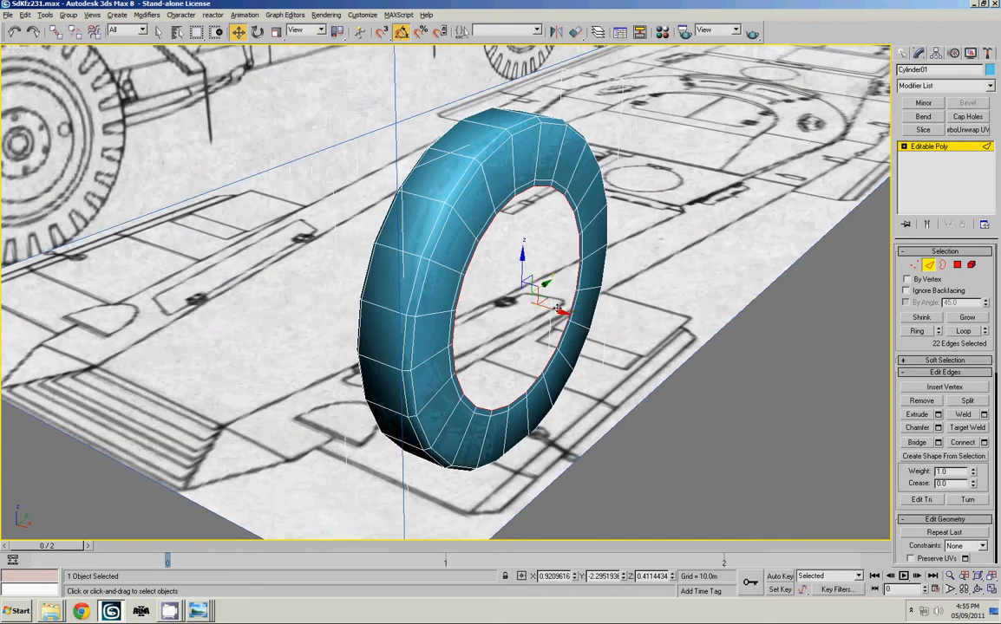
left_click_drag(560, 311, 811, 312)
middle_click_drag(811, 312, 608, 295)
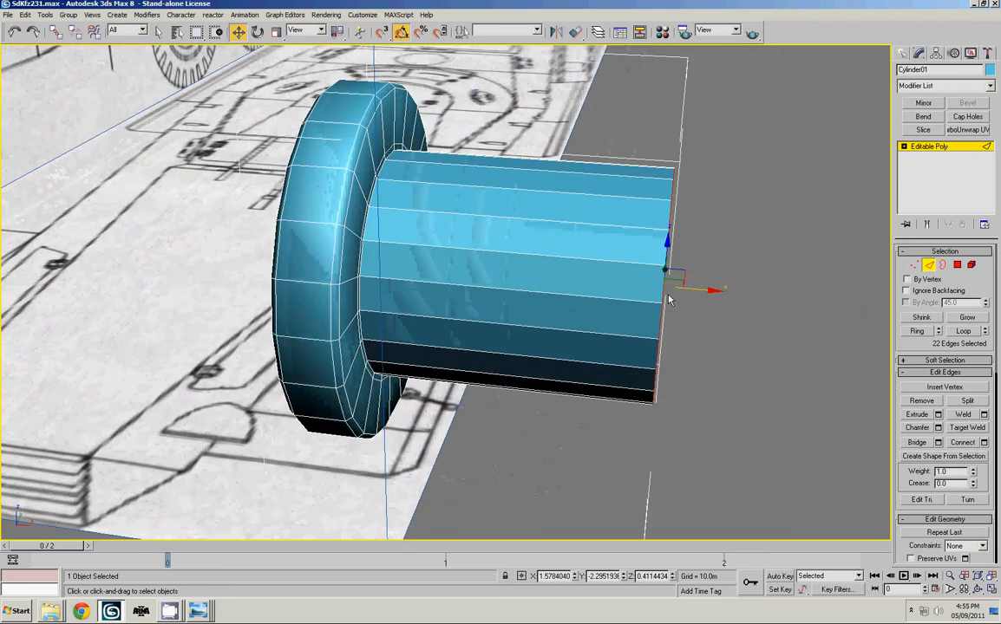
Select the tube's 22 side polygons, smooth them with a smoothing group and deselect them
key("4")
key("ctrl+a")
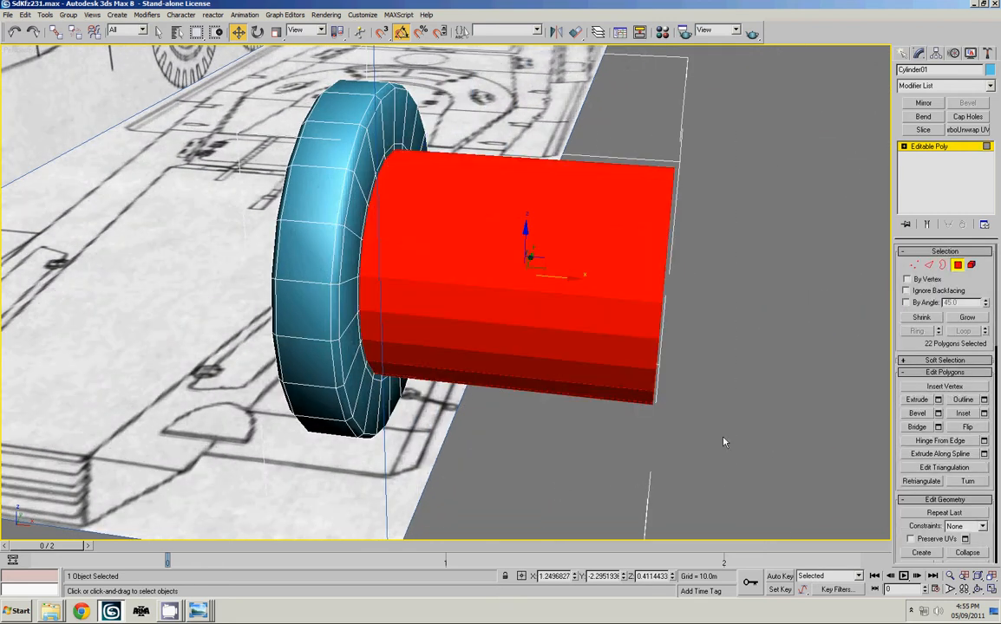
scroll(954, 408, "down", 10)
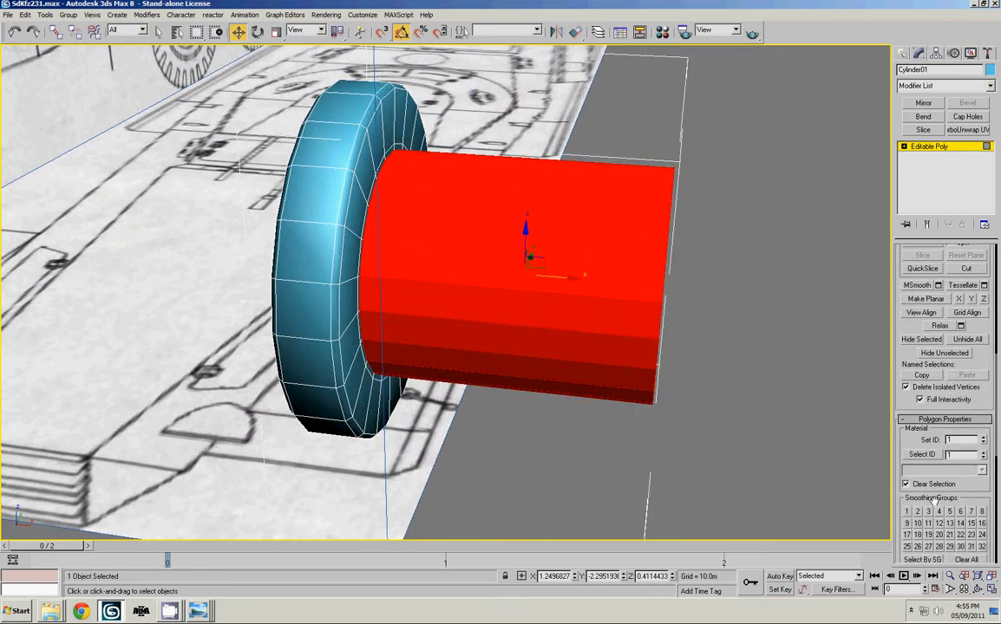
left_click(762, 326)
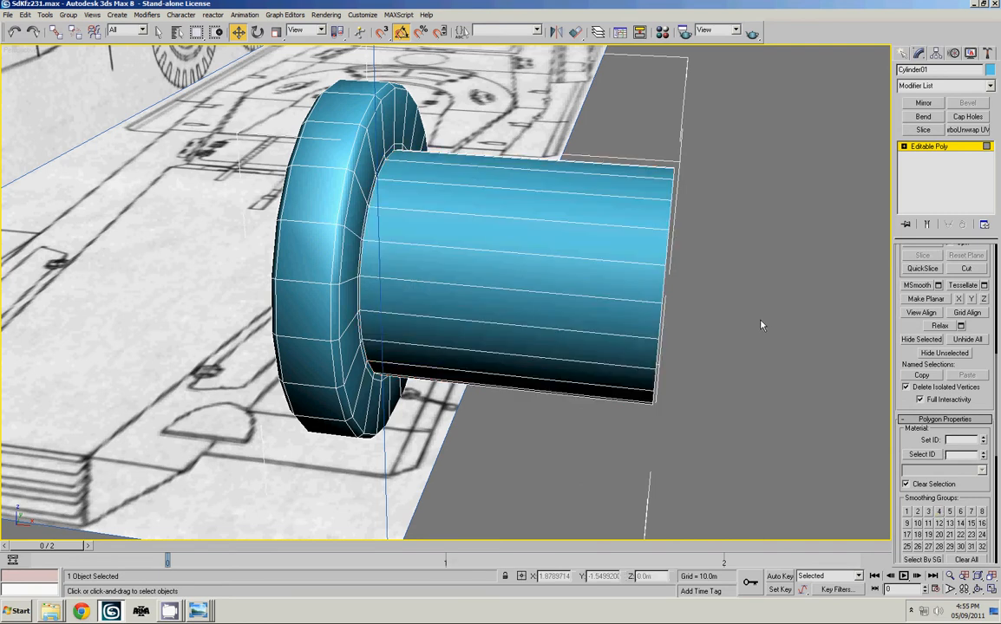
Reselect the tube's open end edges and move them back inside the wheel to X about 0.9 m
key("2")
middle_click_drag(697, 279, 679, 298, "alt")
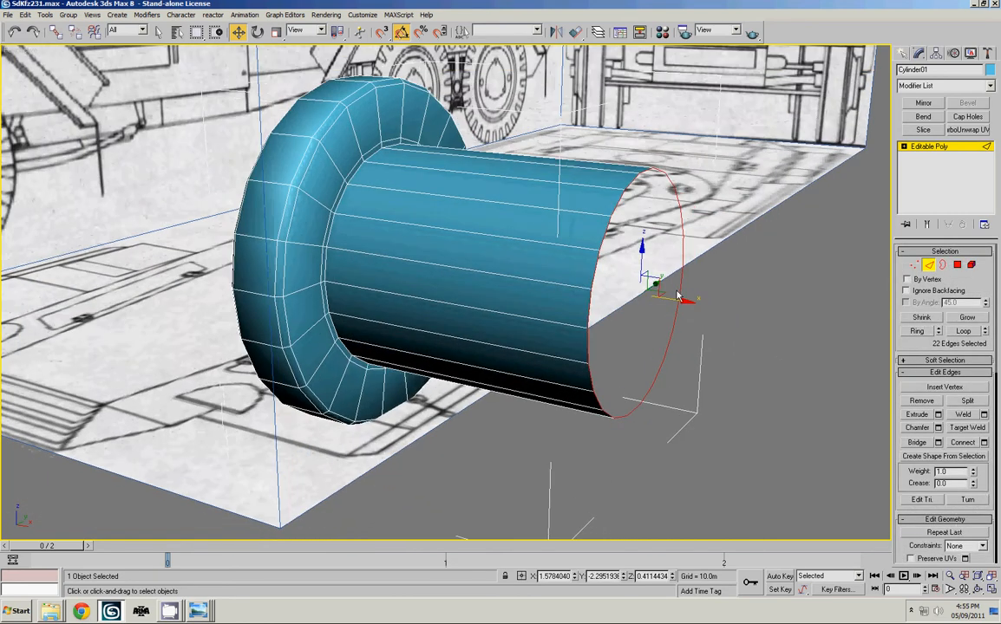
left_click_drag(676, 301, 421, 279)
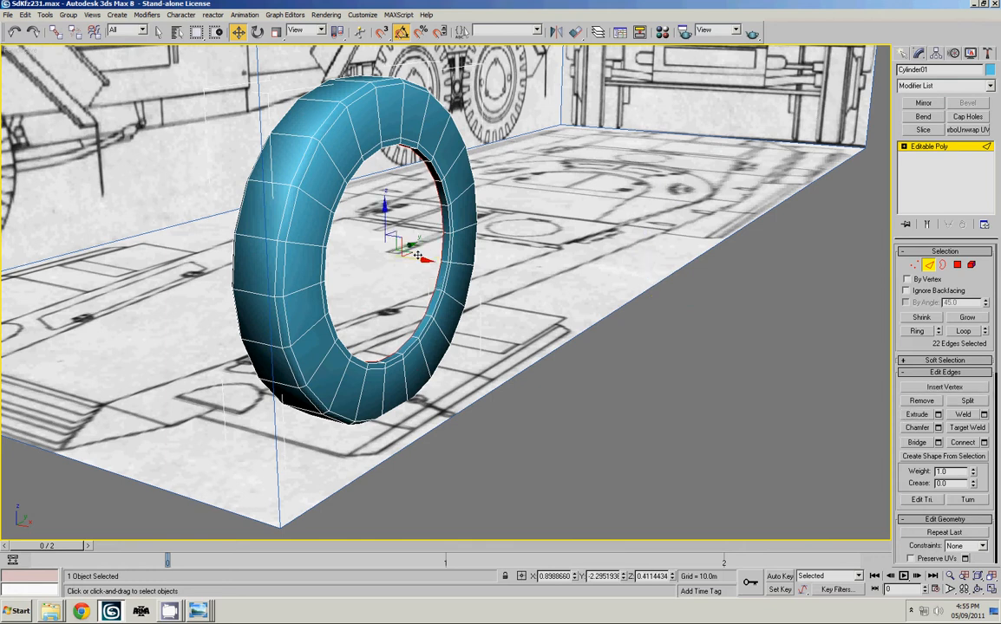
Extrude the recessed border inward by scaling it toward the wheel centre to form a flat disc ring
key("r")
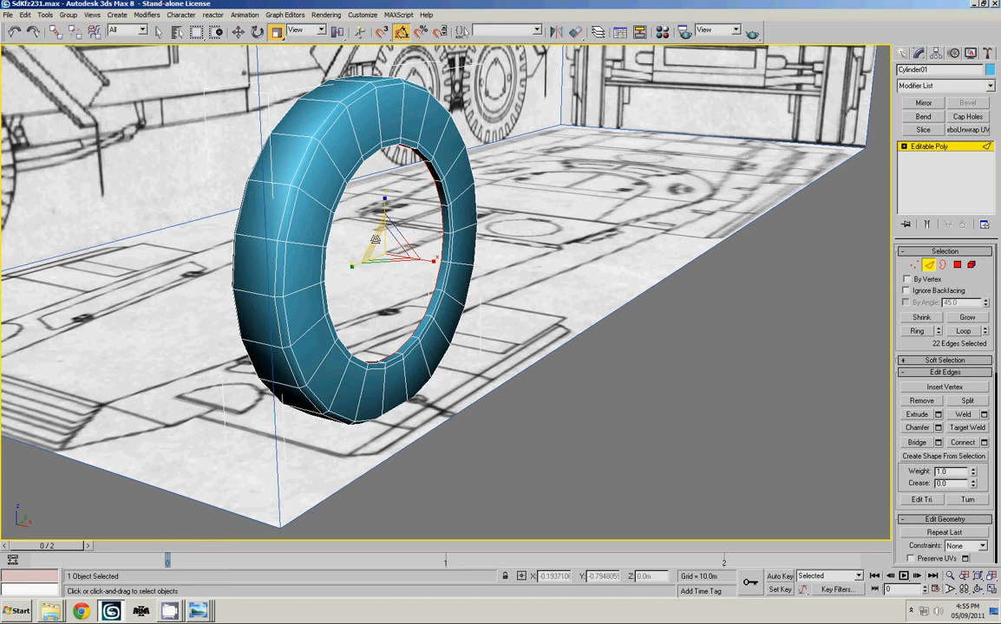
left_click_drag(375, 239, 347, 229)
middle_click_drag(250, 236, 372, 245, "alt")
Assign the 05 - Default material to the wheel and show it see-through at frame 1 over the side blueprint
key("alt+w")
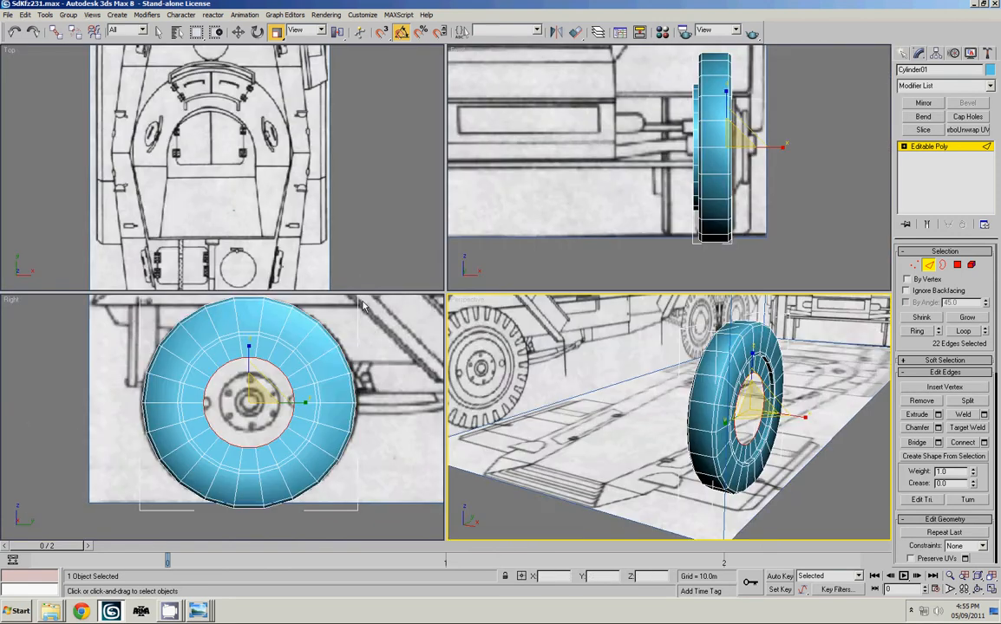
right_click(328, 342)
key("alt+w")
key("period")
middle_click_drag(505, 263, 503, 273)
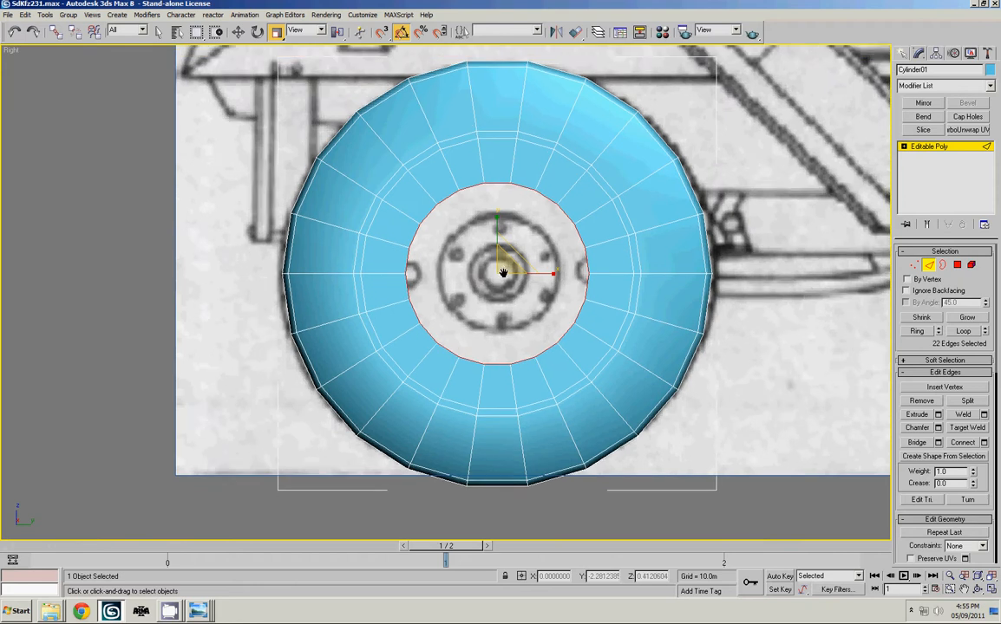
key("m")
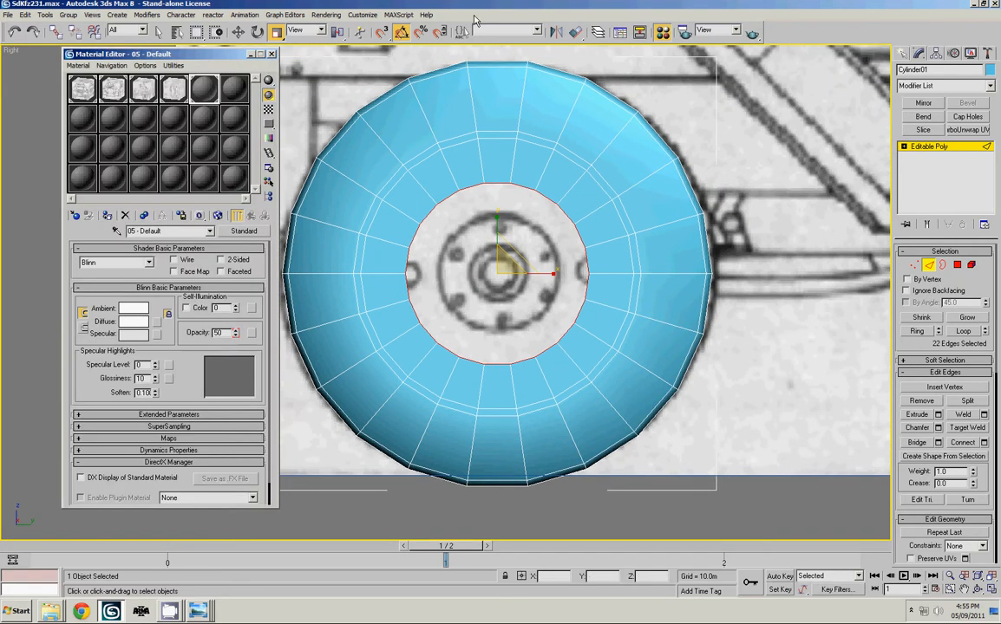
left_click(109, 215)
key("m")
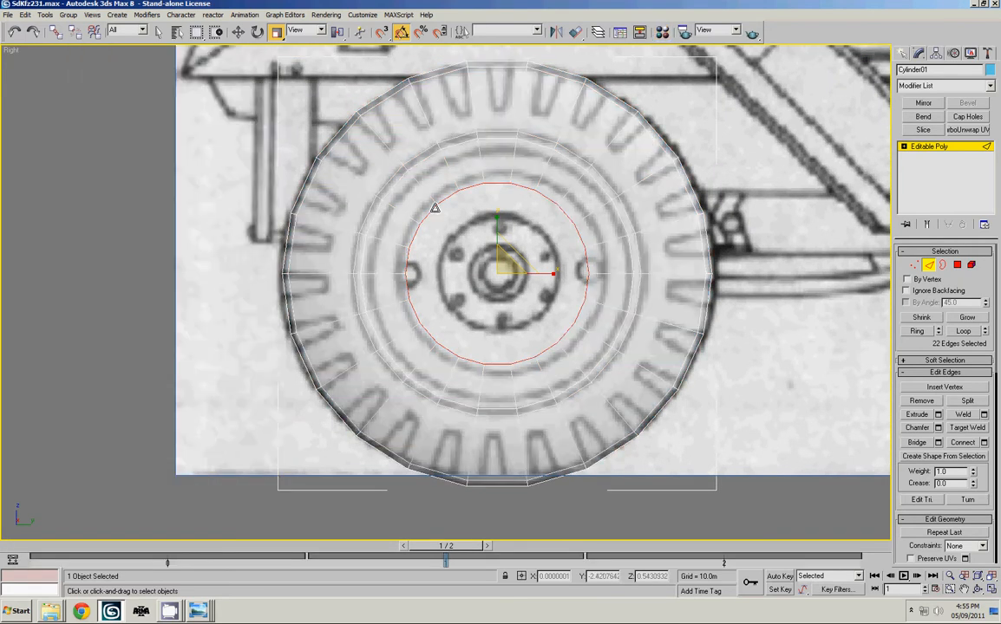
Scale the disc's inner border down to match the blueprint's bolted hub circle in the right view
middle_click_drag(435, 205, 460, 230)
left_click_drag(526, 268, 480, 276)
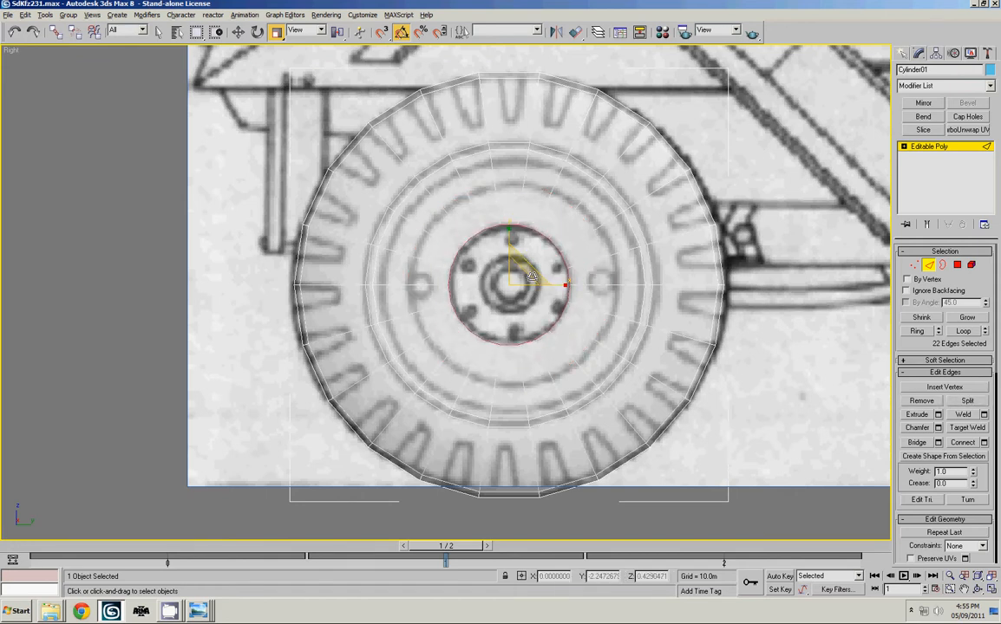
key("alt+w")
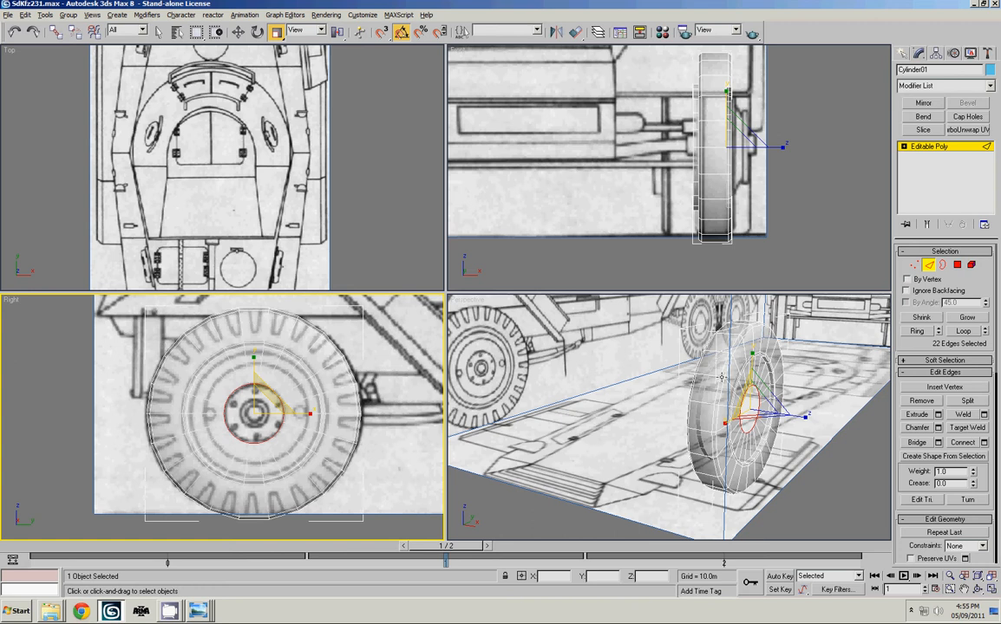
key("alt+w")
key("alt+w")
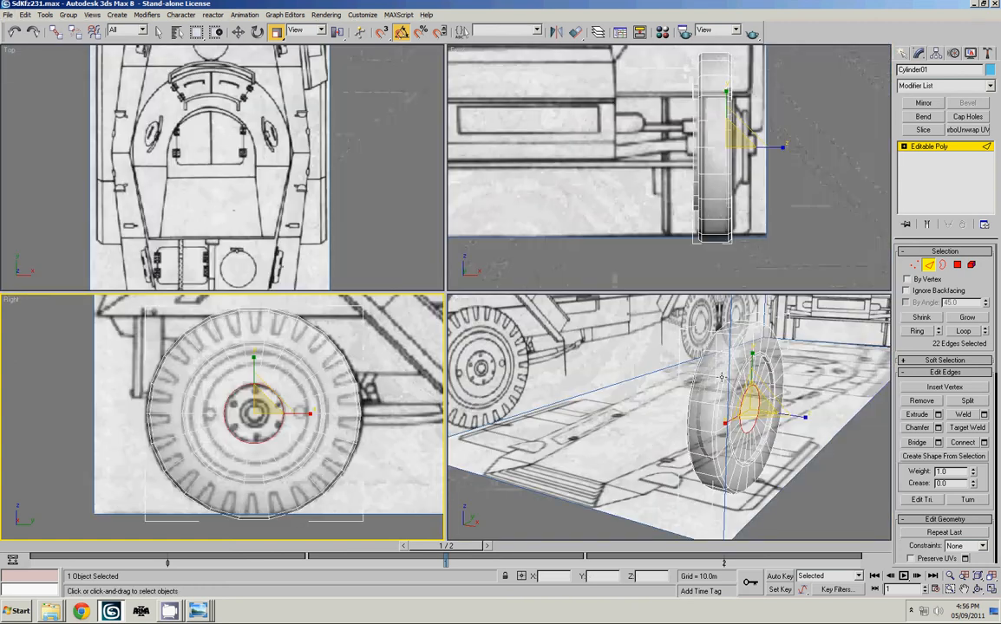
Move the hub border outward along X to about 0.93 m and return to frame 0 for opaque shading
right_click(693, 357)
key("alt+w")
scroll(659, 334, "up", 4)
key("w")
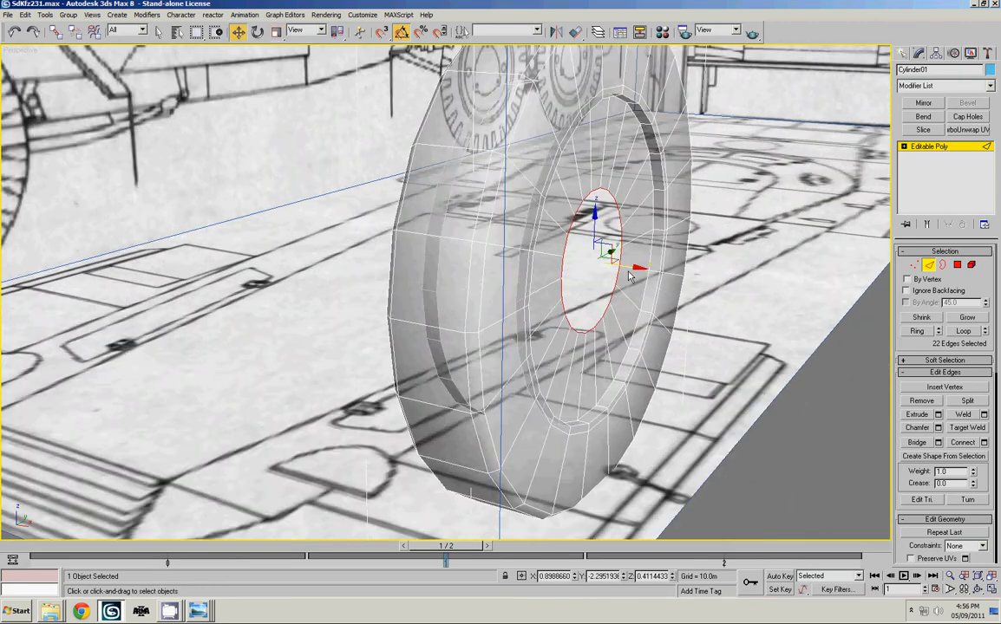
left_click_drag(629, 269, 646, 261)
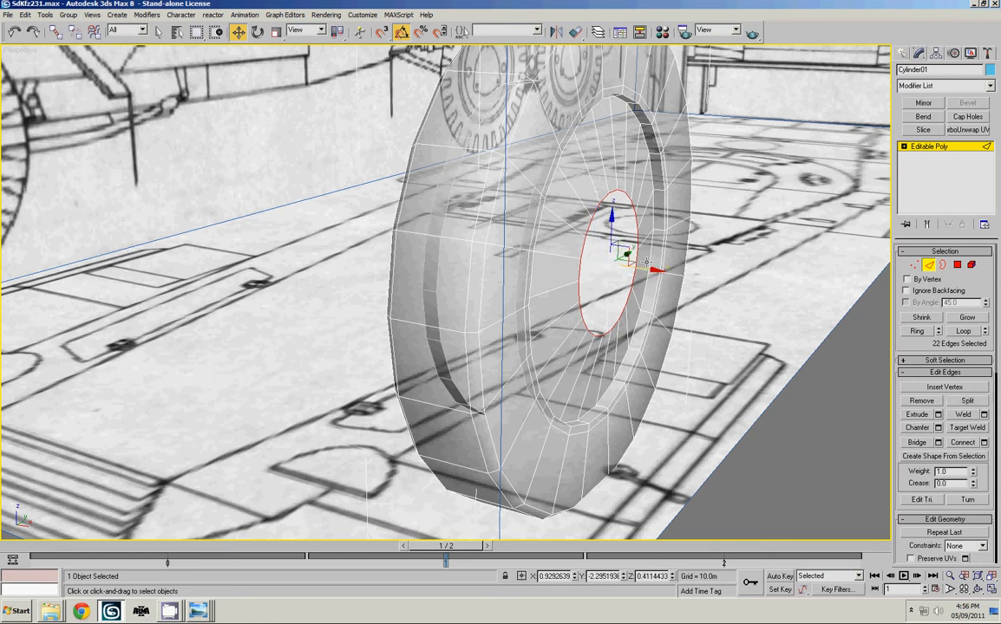
key("comma")
middle_click_drag(646, 261, 523, 265)
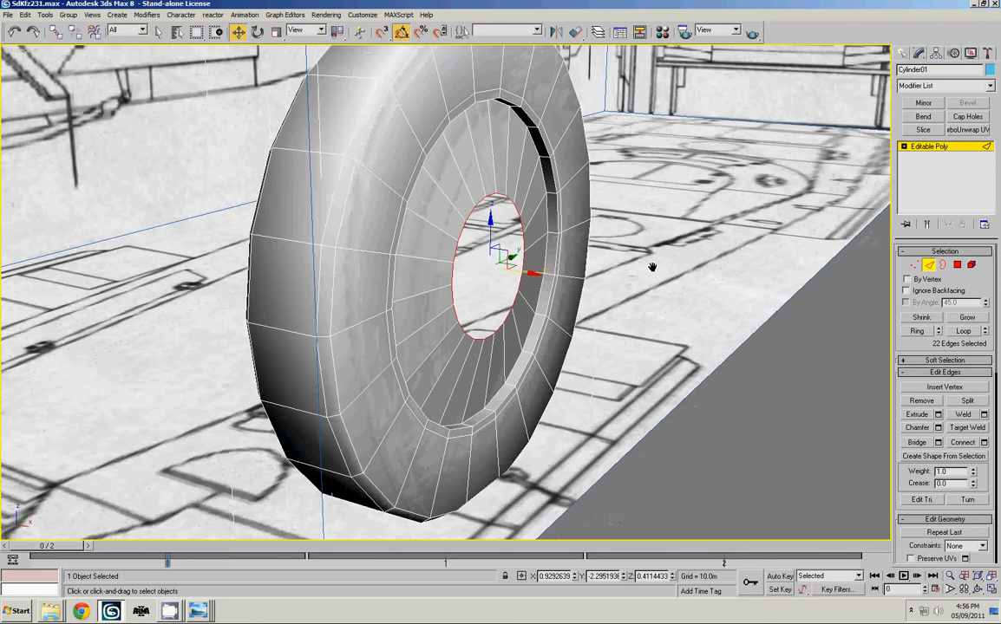
scroll(653, 268, "down", 4)
Move the hub border out to X about 0.97 m in the front view and enlarge it slightly to match the blueprint
key("alt+w")
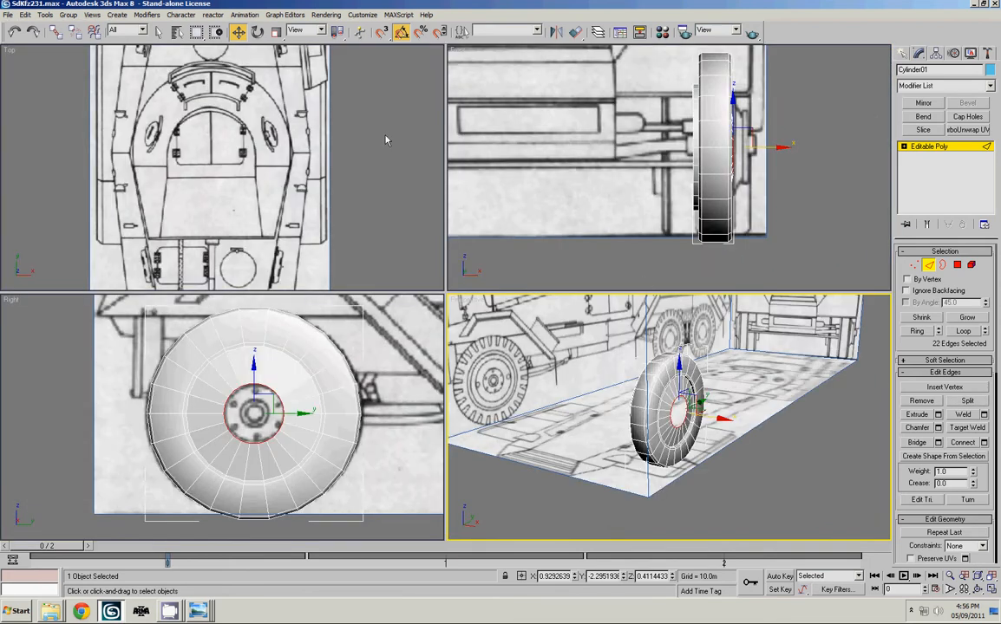
right_click(587, 178)
key("alt+w")
scroll(492, 206, "up", 6)
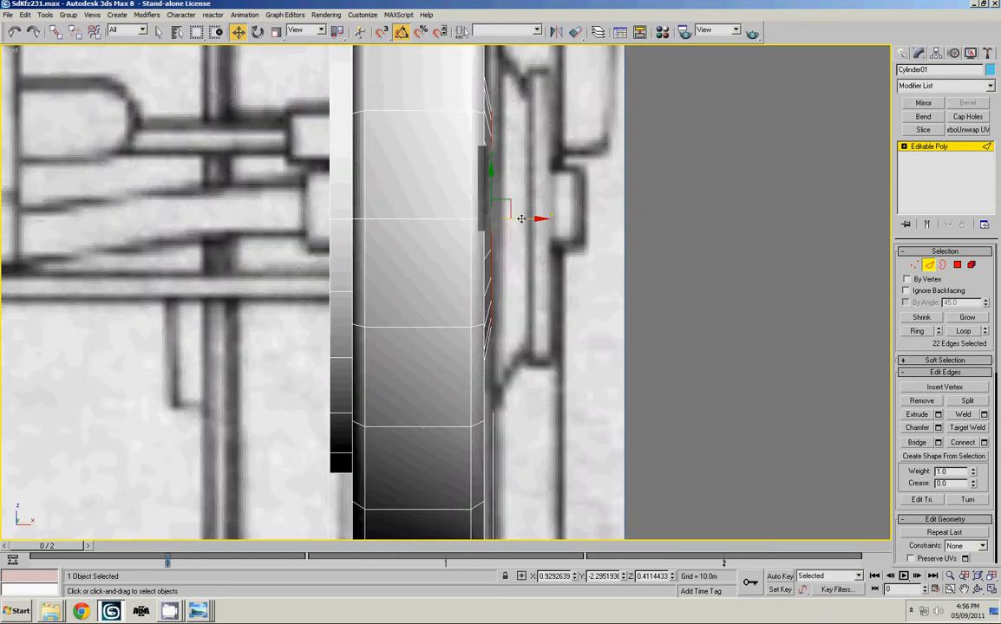
left_click_drag(520, 219, 557, 219)
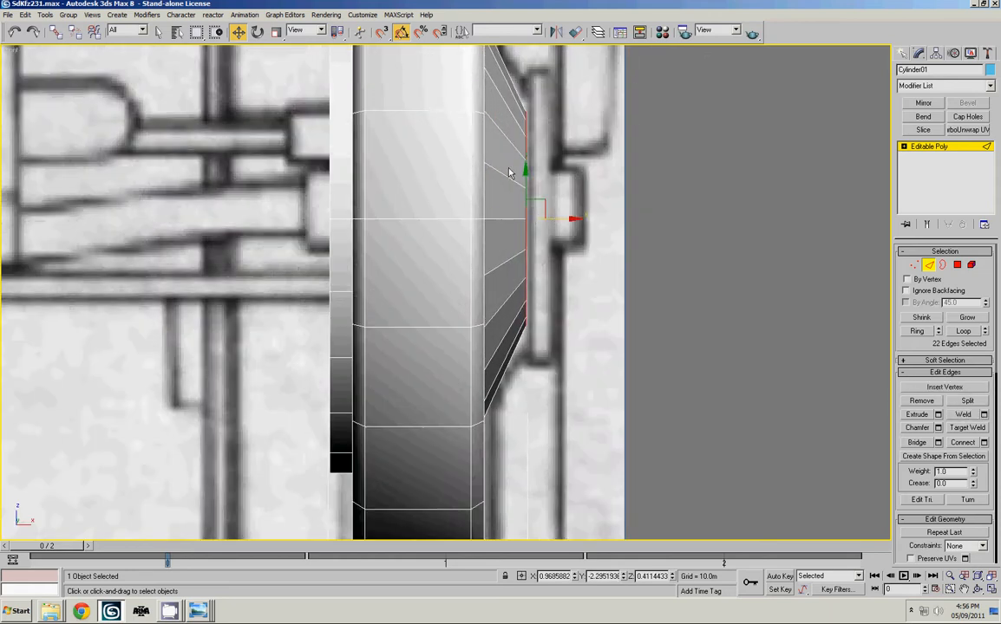
key("r")
left_click_drag(532, 203, 532, 196)
Select all 22 polygons of the sloped disc ring around the hub opening in the right view
key("alt+w")
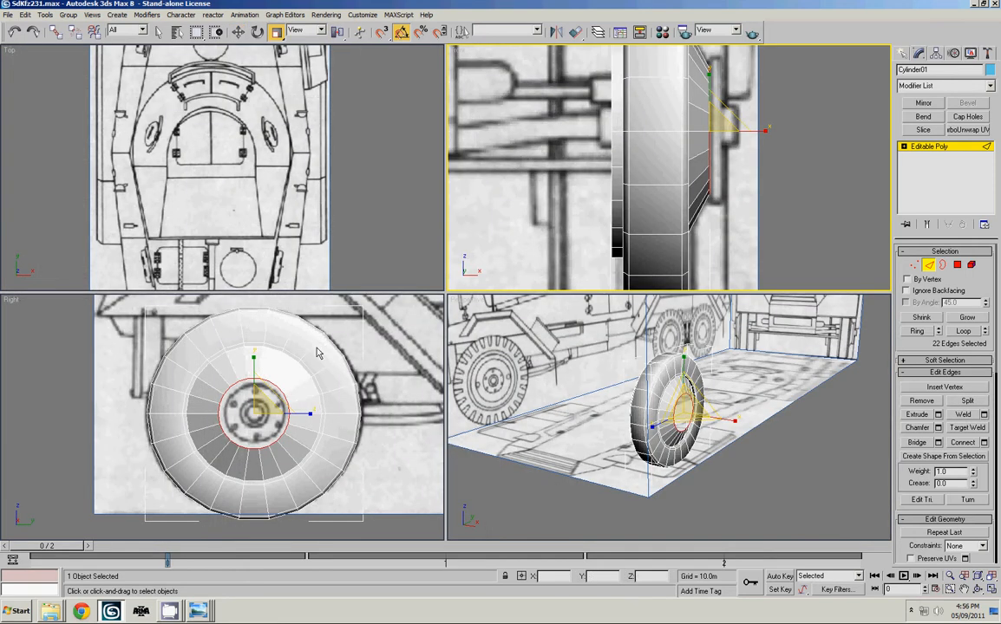
middle_click_drag(317, 353, 335, 355)
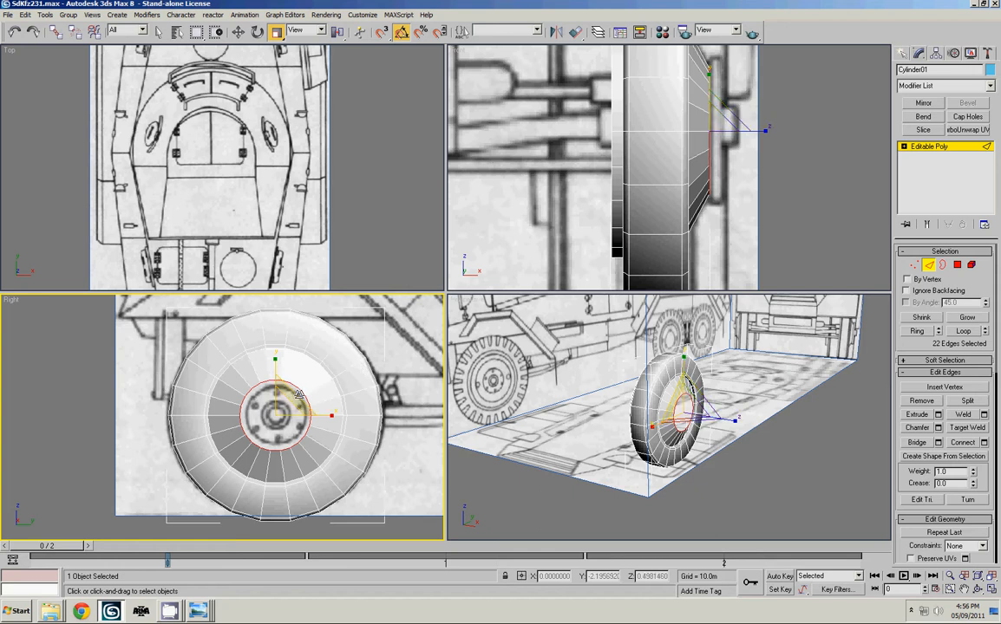
middle_click_drag(324, 385, 344, 383)
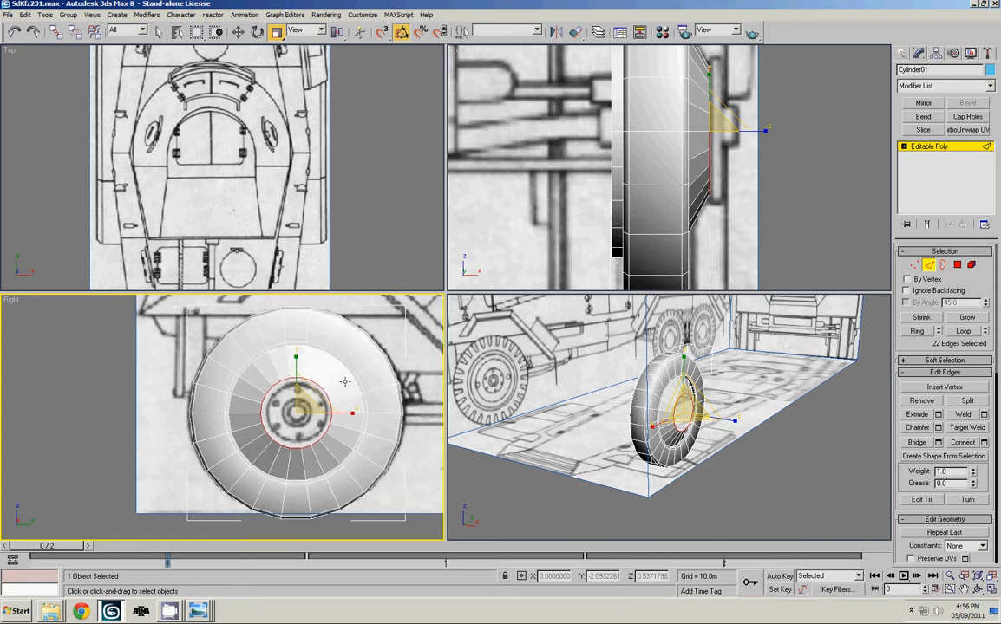
key("4")
left_click(327, 457)
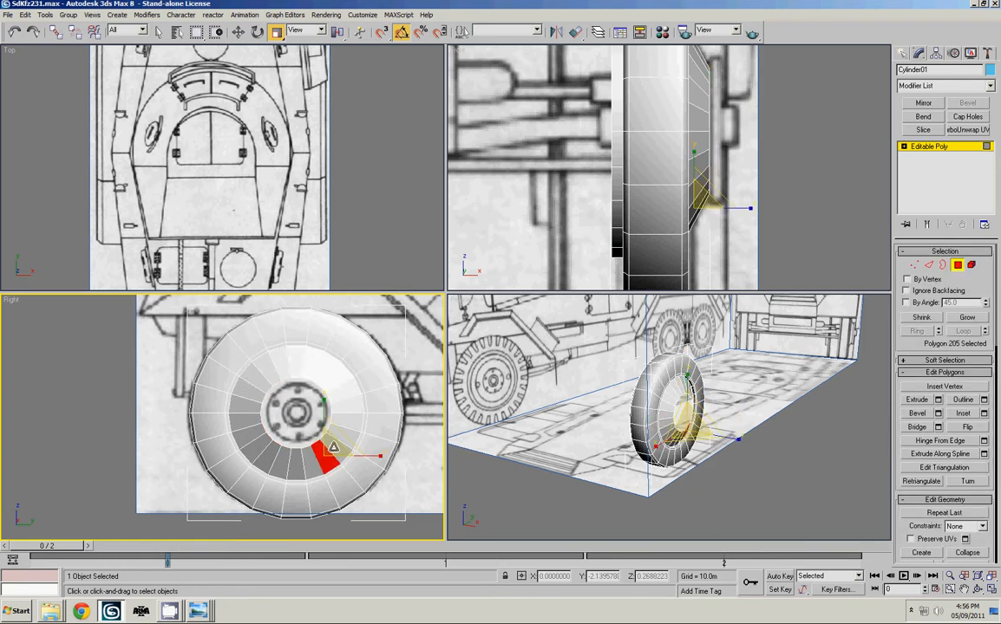
left_click(342, 444, "ctrl")
left_click(350, 430, "ctrl")
left_click(352, 414, "ctrl")
left_click(352, 400, "ctrl")
left_click(347, 385, "ctrl")
left_click(339, 371, "ctrl")
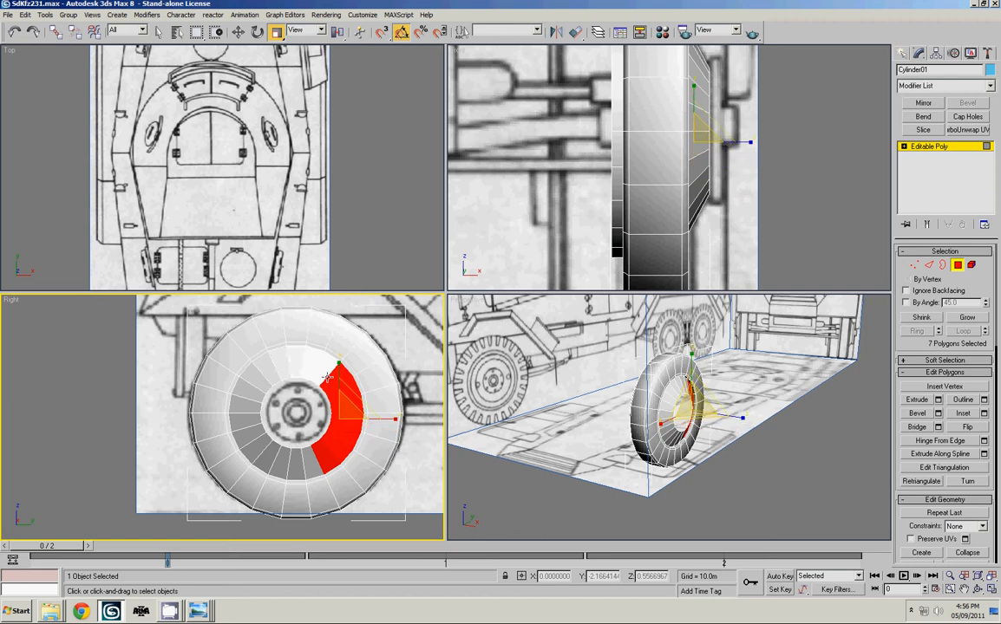
left_click(327, 359, "ctrl")
left_click(312, 352, "ctrl")
left_click(295, 363, "ctrl")
left_click(276, 359, "ctrl")
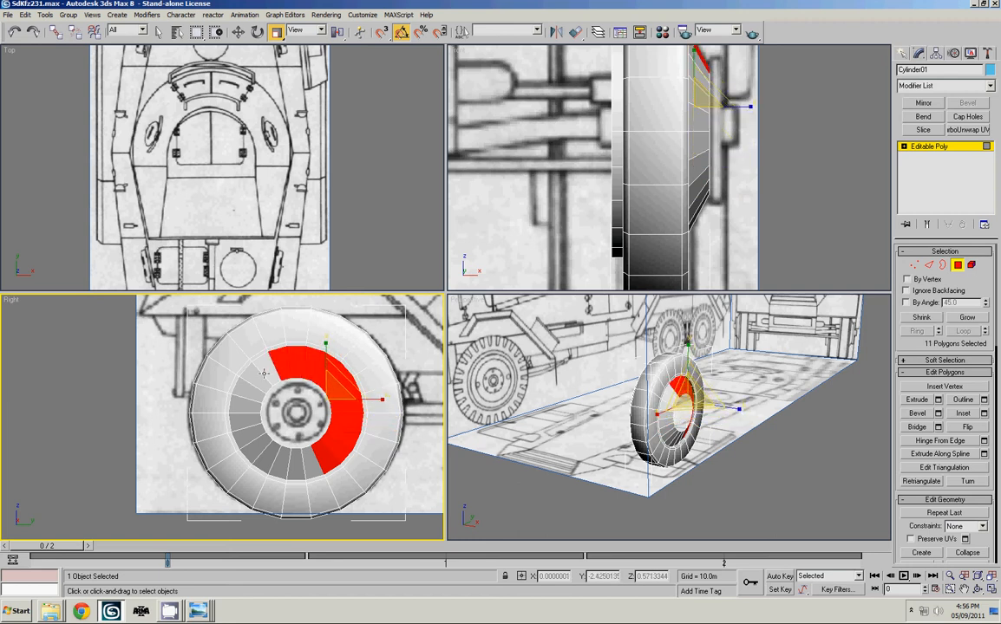
left_click(260, 367, "ctrl")
left_click(248, 381, "ctrl")
left_click(243, 397, "ctrl")
left_click(244, 412, "ctrl")
left_click(254, 426, "ctrl")
left_click(257, 439, "ctrl")
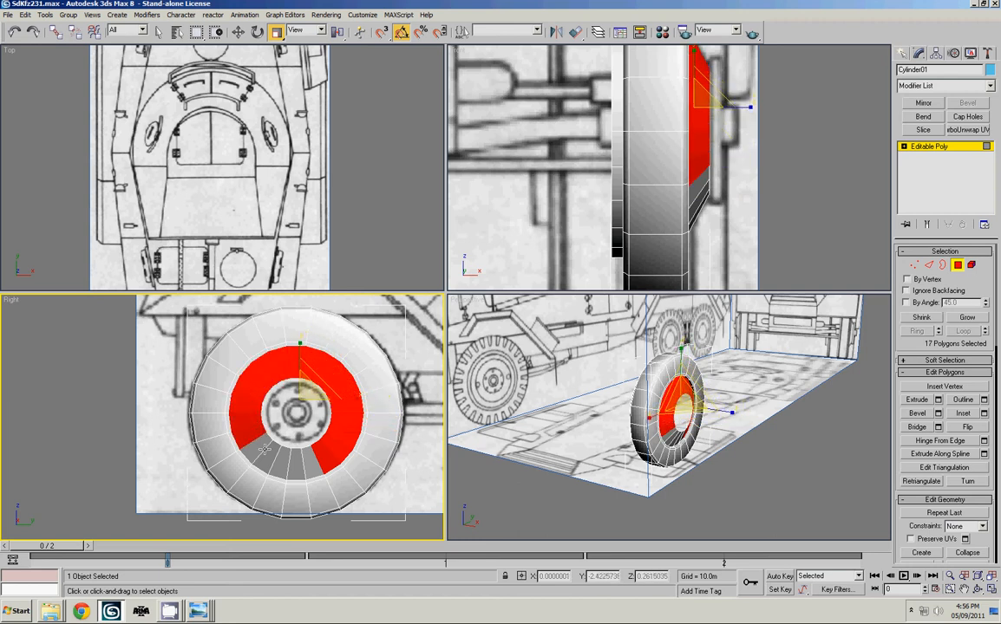
left_click(266, 448, "ctrl")
left_click(277, 455, "ctrl")
left_click(290, 460, "ctrl")
left_click(304, 462, "ctrl")
left_click(314, 466, "ctrl")
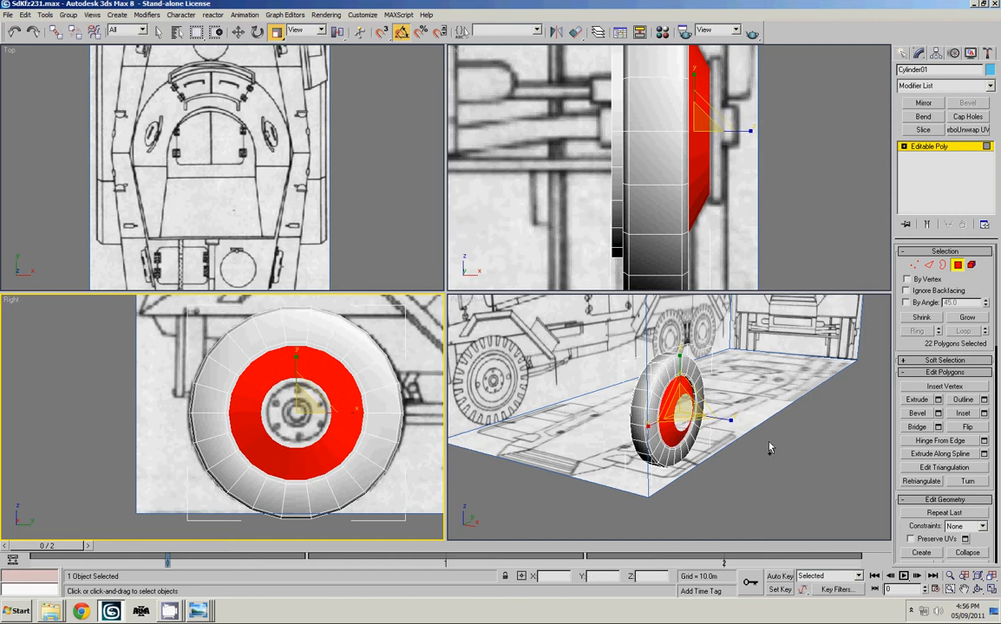
Assign the selected disc ring polygons to smoothing group 5 and clear the selection
scroll(949, 382, "down", 10)
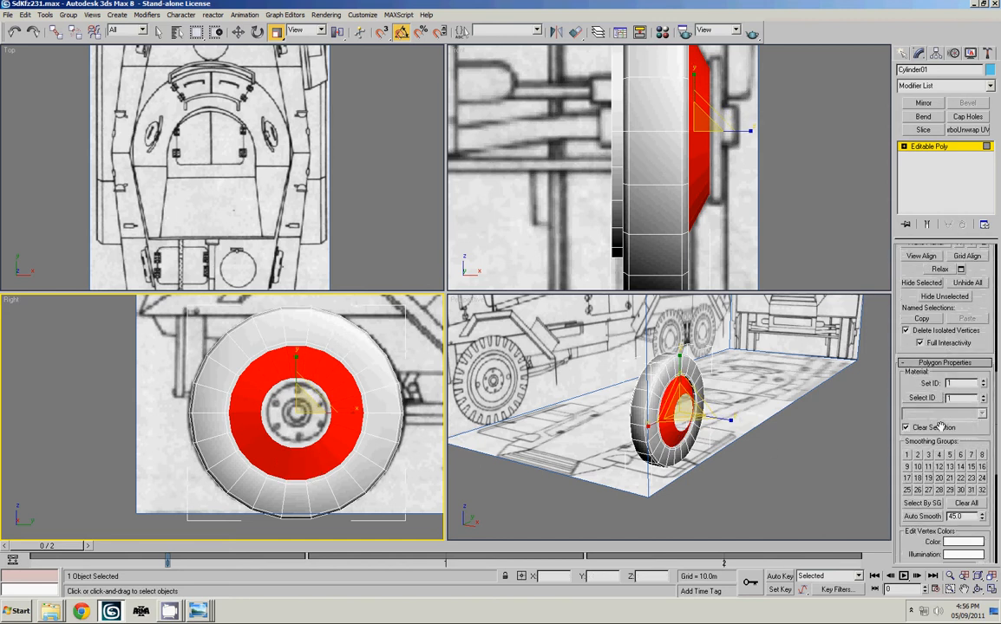
left_click(938, 456)
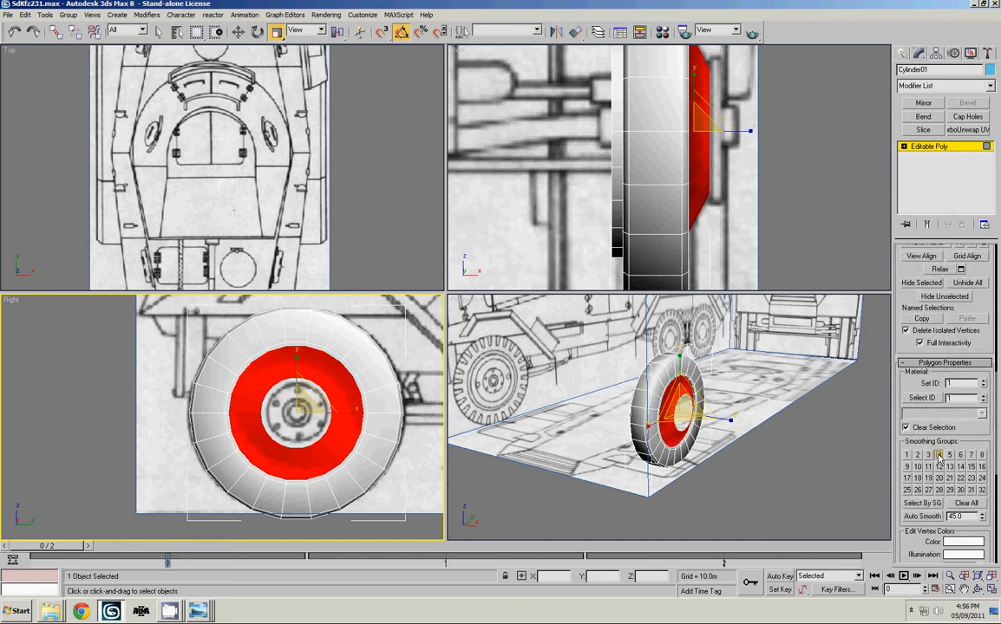
left_click(950, 456)
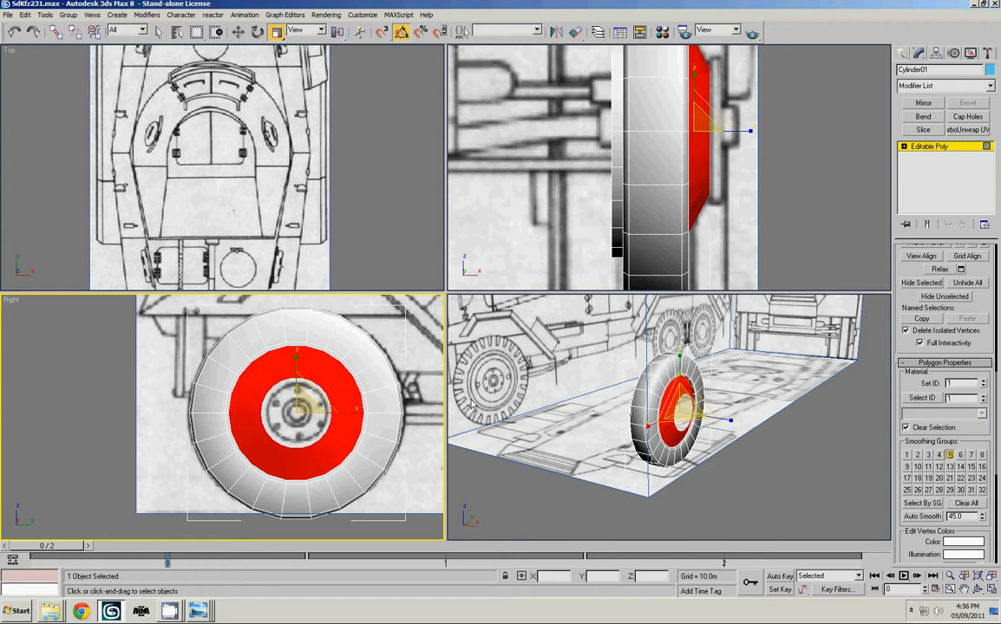
left_click(646, 471)
middle_click_drag(653, 421, 727, 435, "alt")
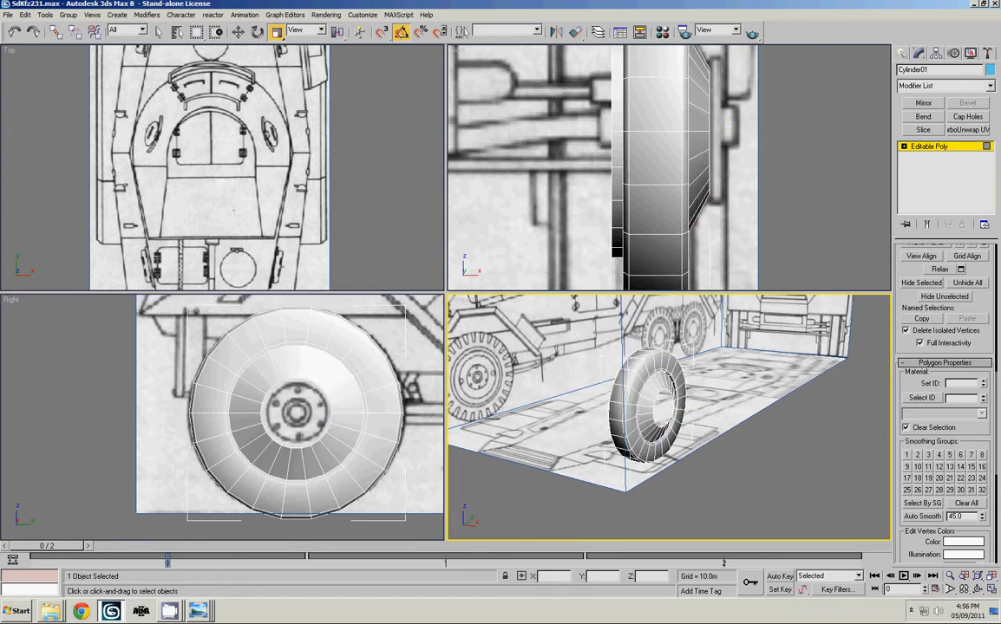
Extrude the hub border's 22 edges into a slightly wider flange reaching X about 0.99 m, matching the blueprint in the front view
scroll(682, 171, "up", 2)
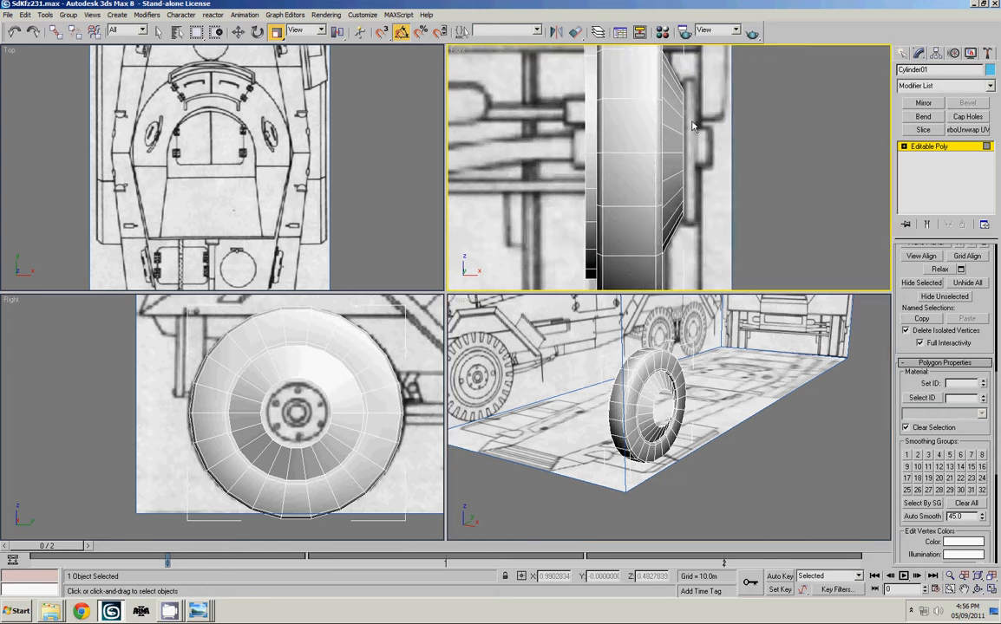
key("2")
key("alt+w")
scroll(601, 208, "up", 4)
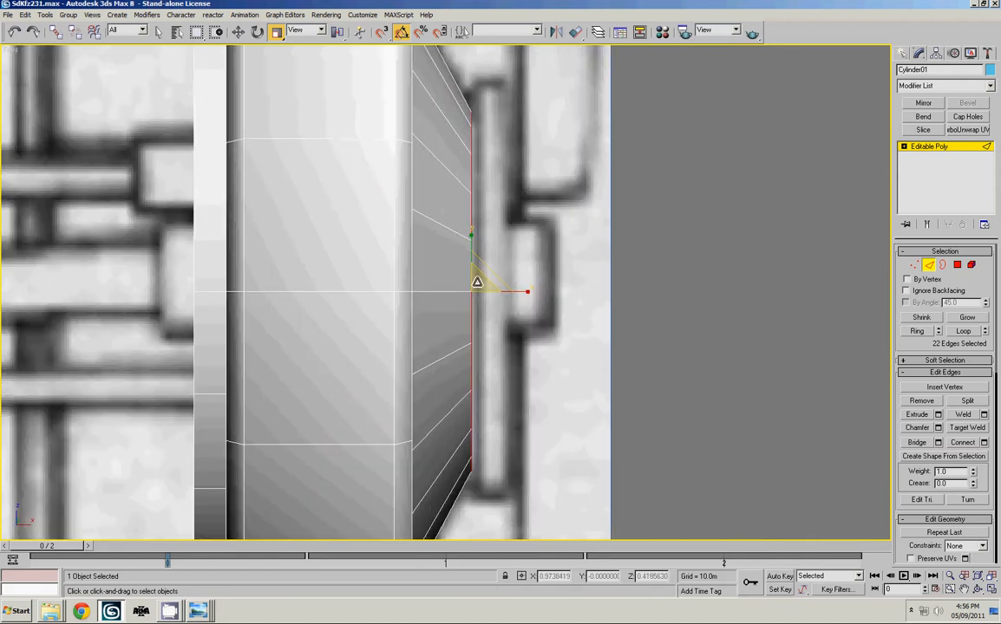
left_click_drag(477, 282, 534, 312, "shift")
key("w")
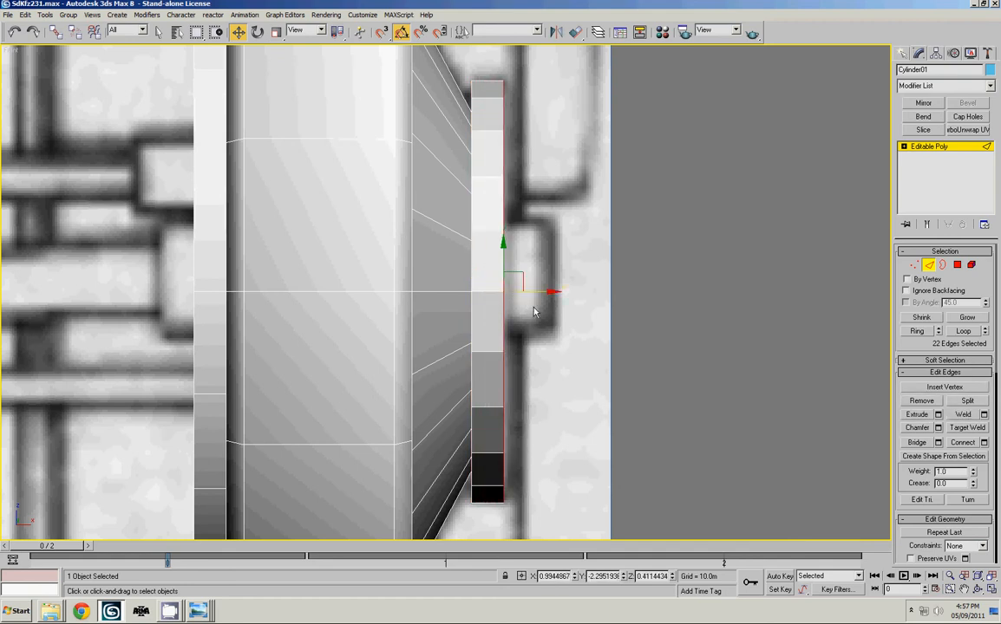
Extrude the flange's outer border inward by scaling a copy down to the blueprint's small central hub circle in the right view
key("r")
key("alt+w")
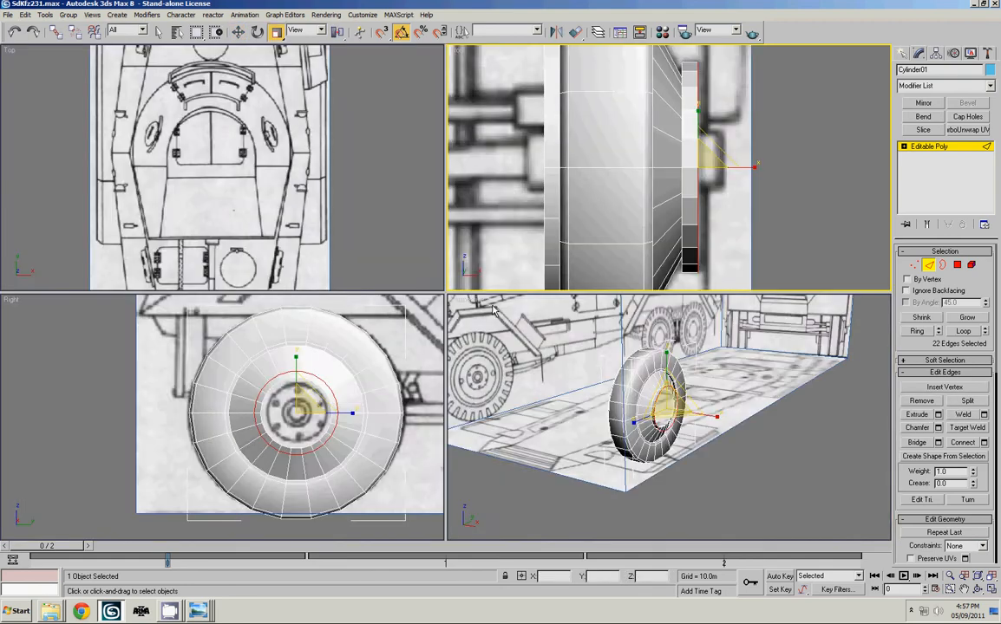
key("alt+w")
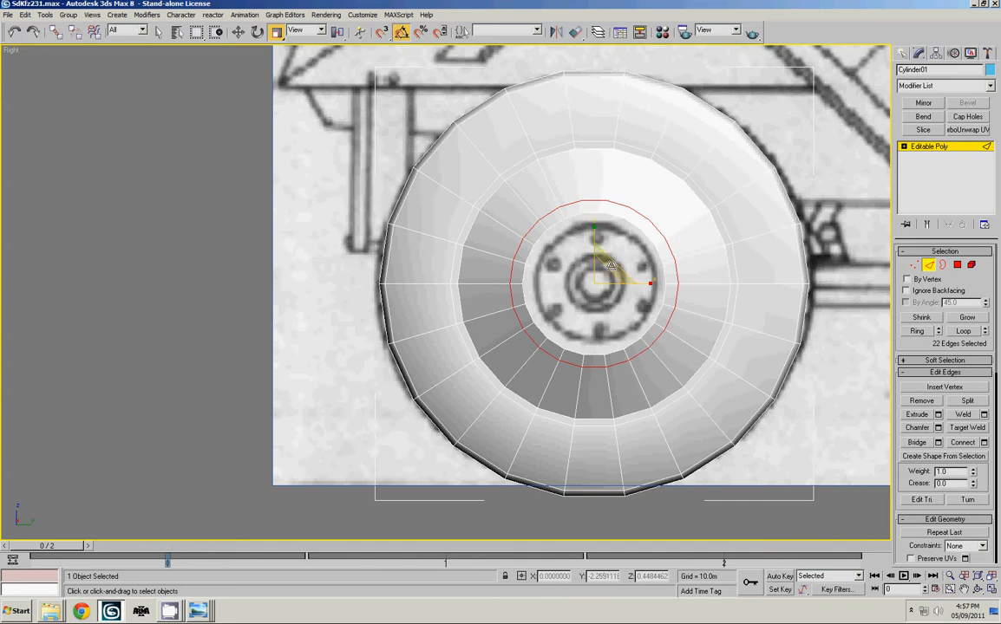
left_click_drag(612, 270, 567, 451)
key("alt+w")
right_click(576, 260)
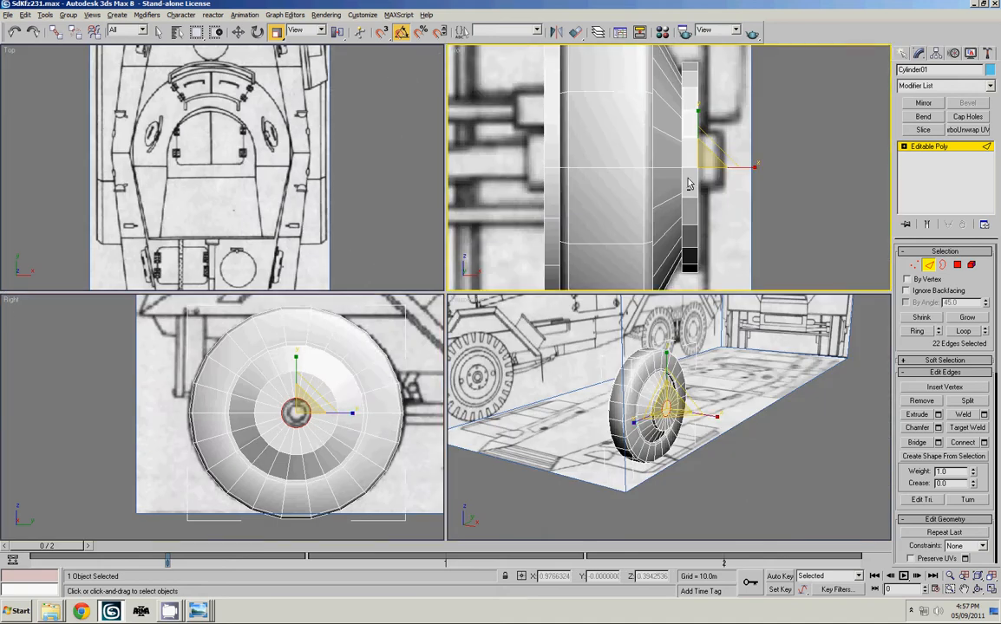
Extrude the 22-edge central hub border outward along X to about 1.03 m in the front view
key("alt+w")
key("w")
left_click_drag(538, 292, 582, 305, "shift")
scroll(576, 295, "down", 6)
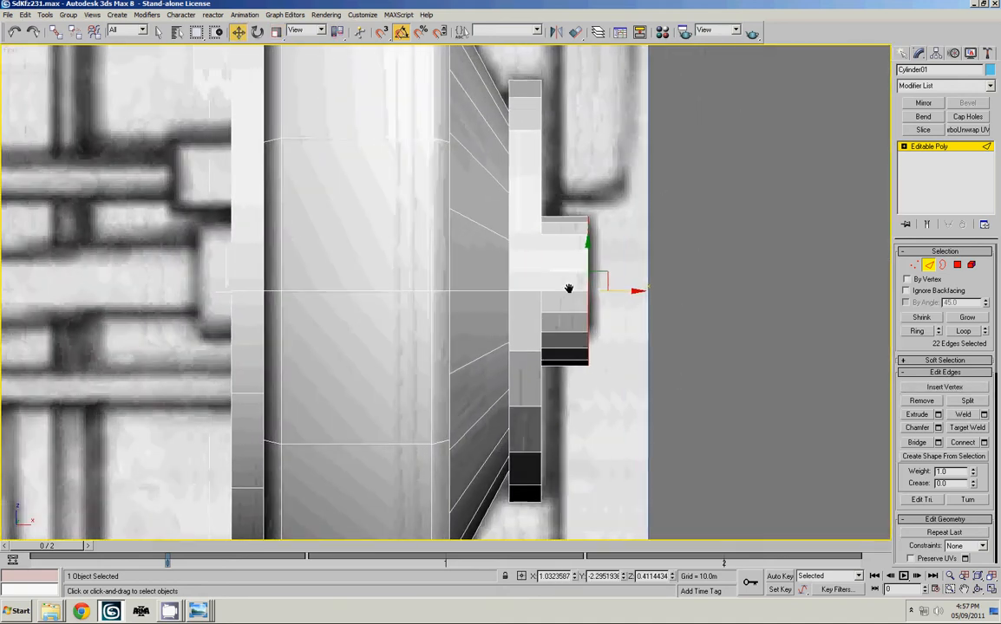
Inspect the hub from several angles in the perspective view with and without edged faces, and undo the central cap's extrusion
key("alt+w")
right_click(548, 357)
key("alt+w")
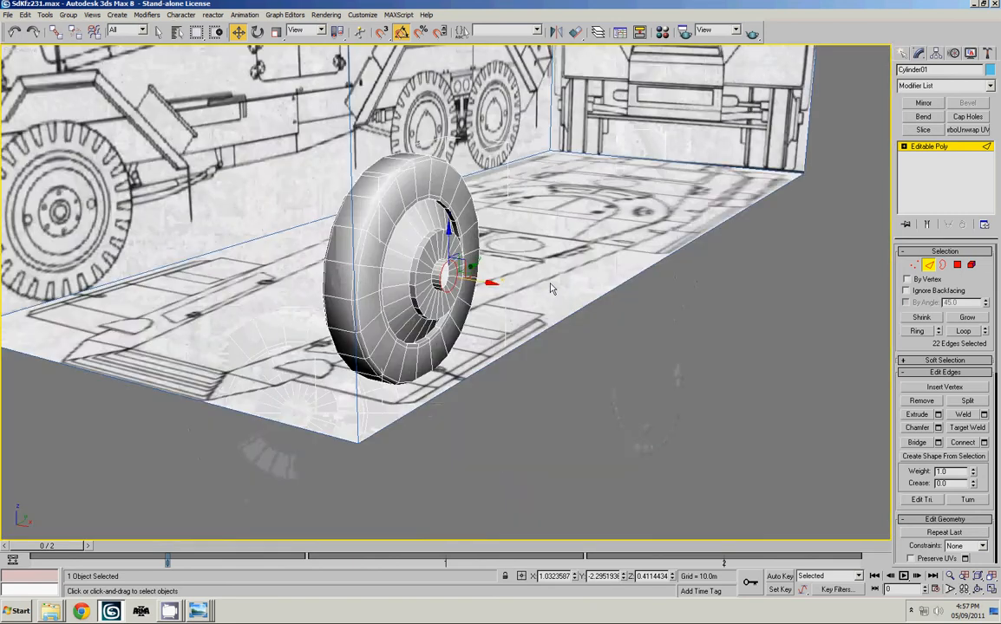
middle_click_drag(568, 335, 505, 308, "alt")
scroll(508, 300, "up", 3)
middle_click_drag(509, 249, 578, 286)
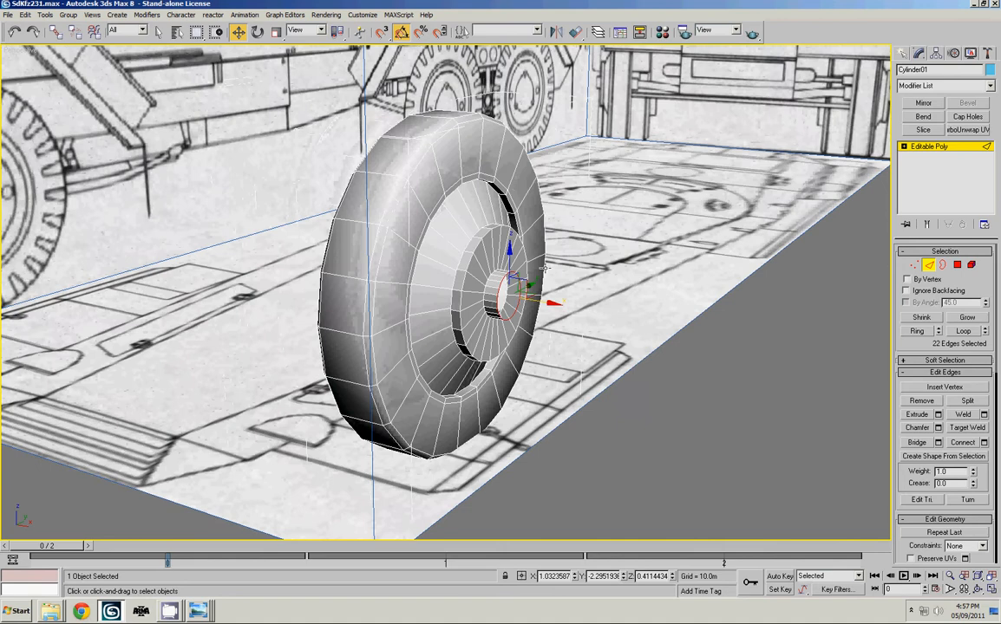
scroll(577, 287, "up", 3)
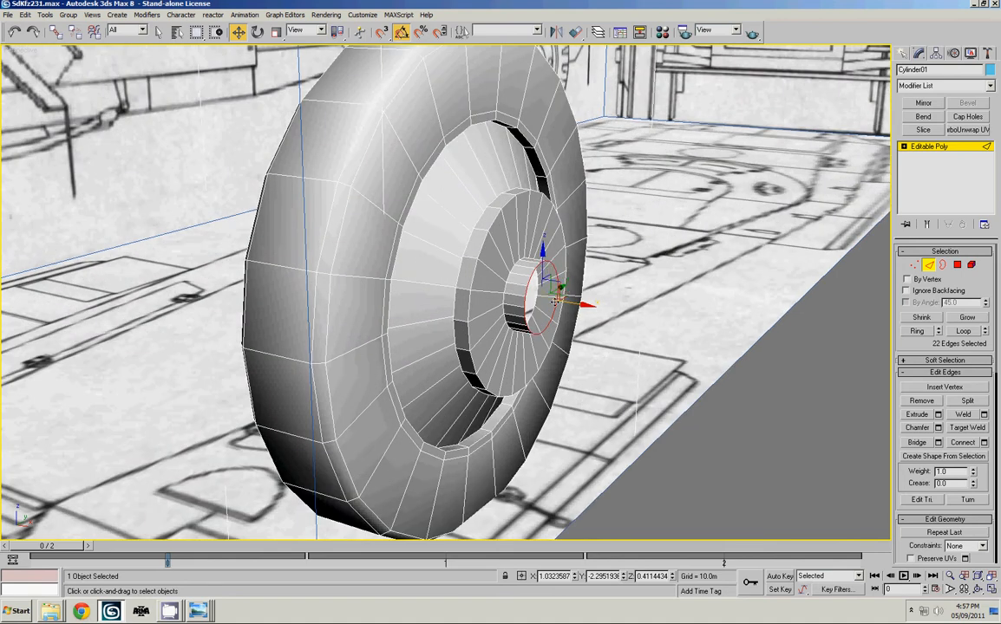
middle_click_drag(556, 299, 470, 351, "alt")
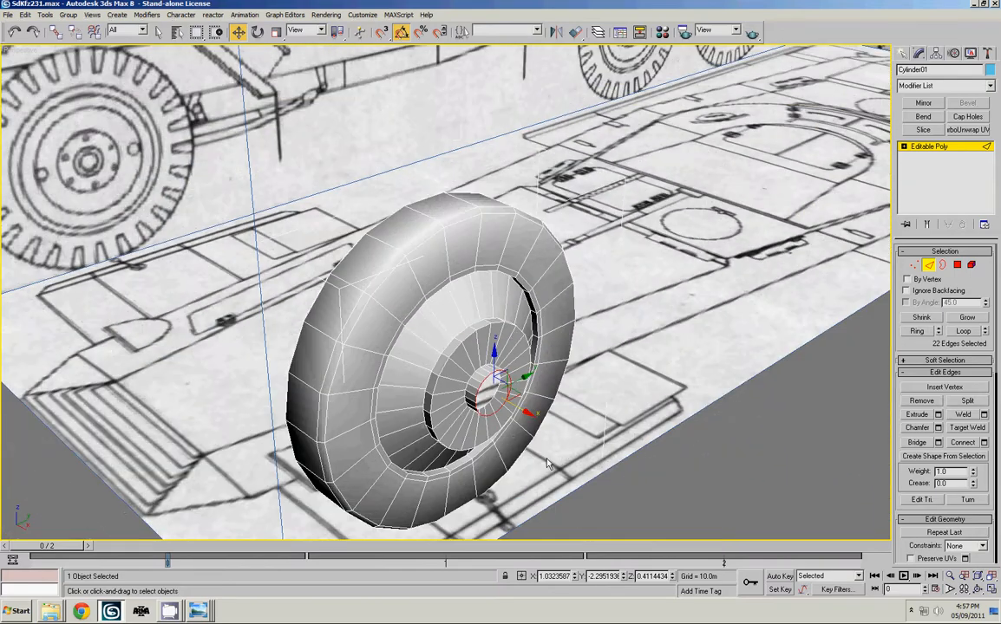
middle_click_drag(495, 316, 524, 339, "alt")
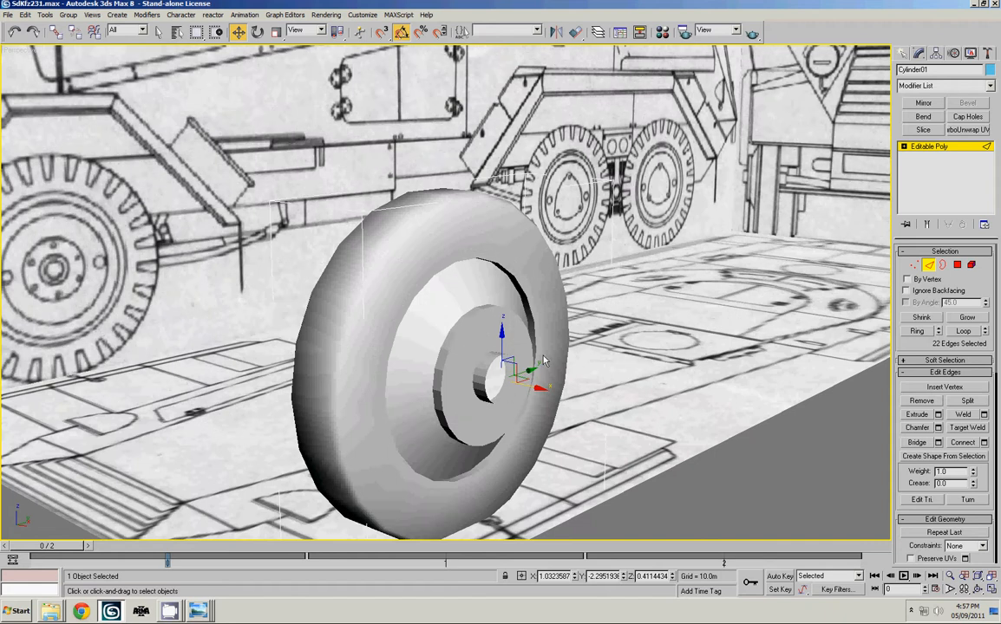
key("ctrl+z")
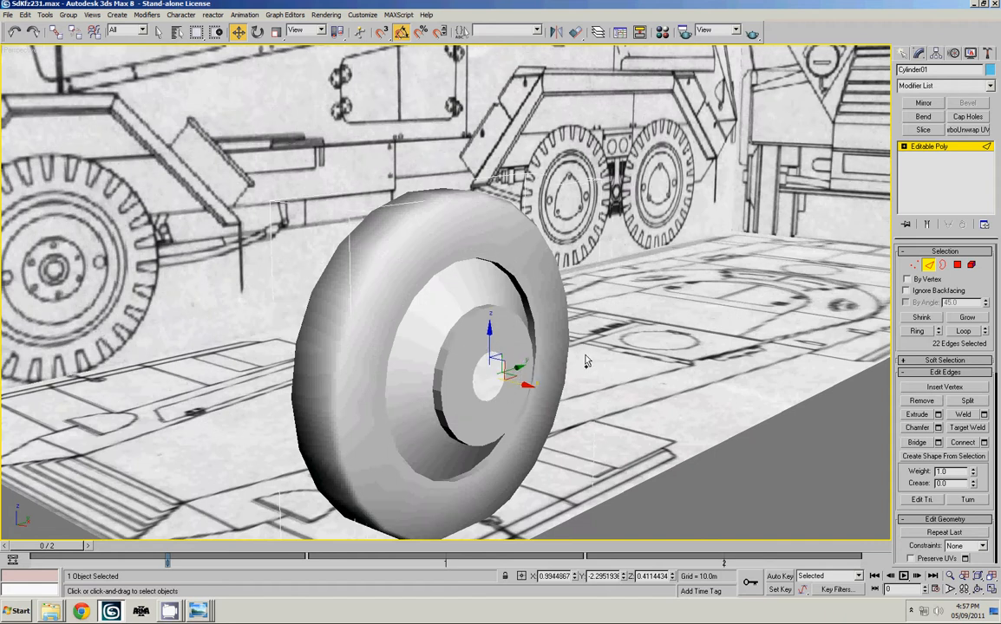
Weld the top pair of vertices on the hub's central opening and the adjacent upper-left pair in the right view
mouse_move(508, 373)
middle_mouse_down("alt")
mouse_move(478, 382)
mouse_move(489, 373)
middle_mouse_up("alt")
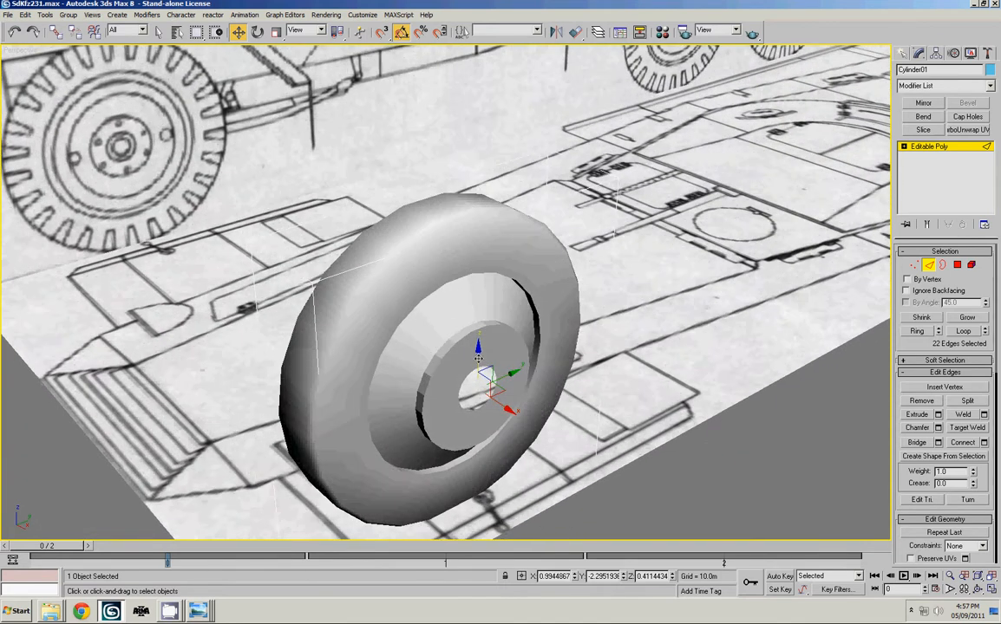
key("1")
key("F4")
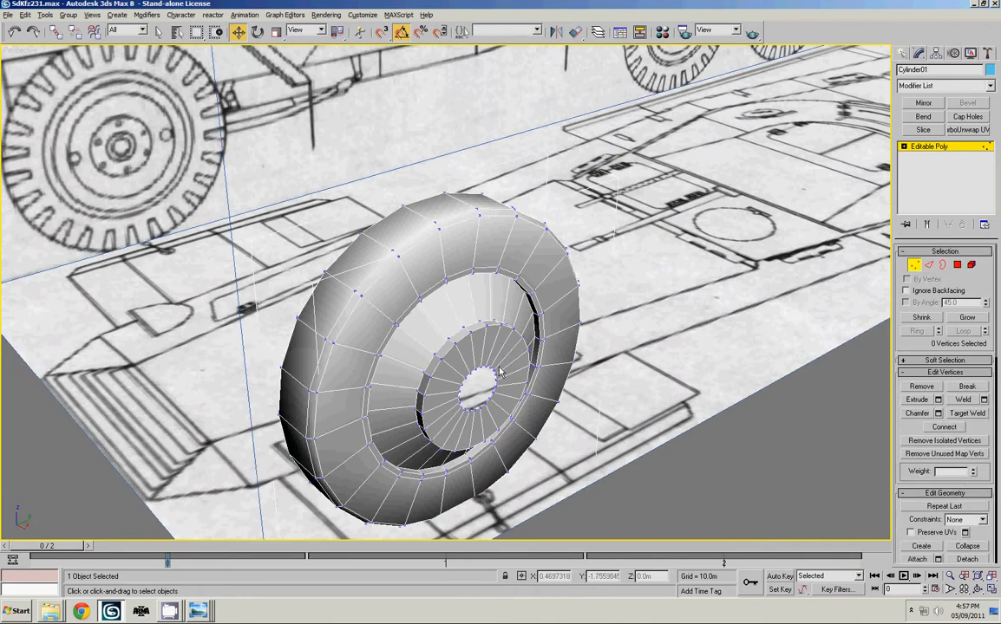
key("alt+w")
key("alt+w")
scroll(429, 319, "up", 8)
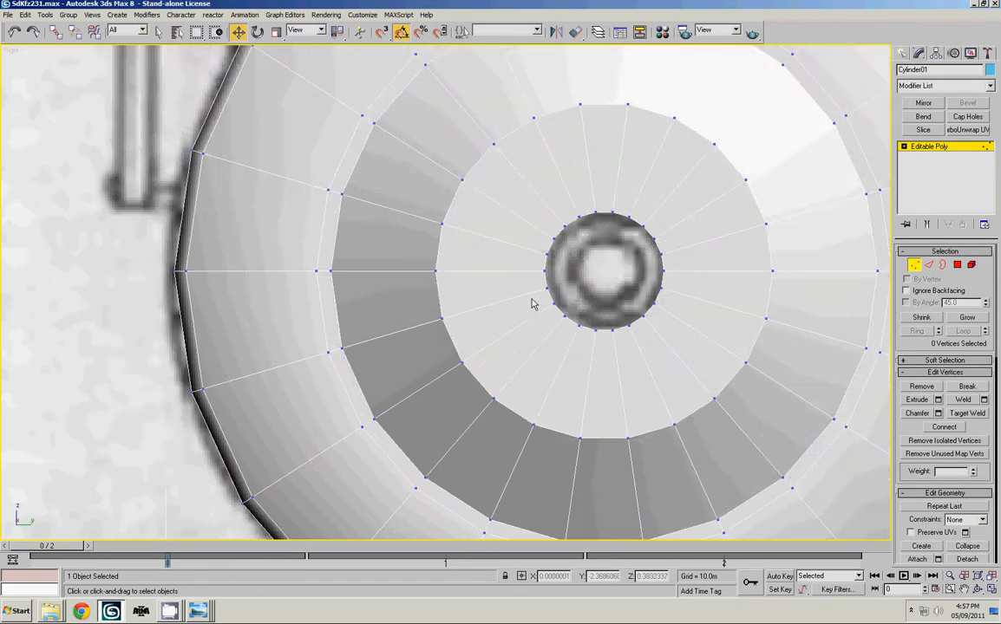
middle_click_drag(632, 240, 531, 268)
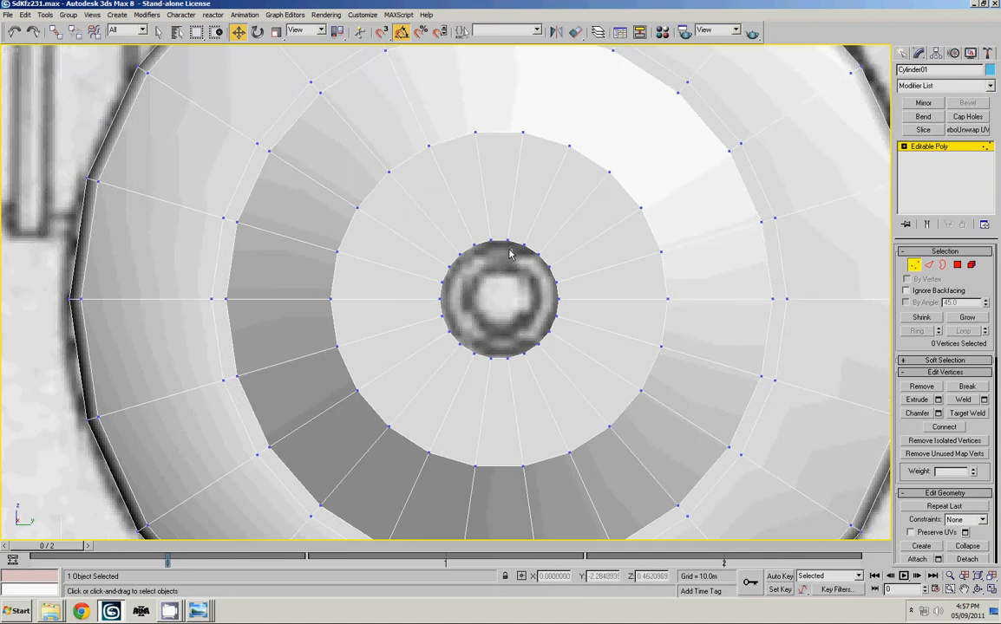
left_click_drag(510, 254, 484, 230)
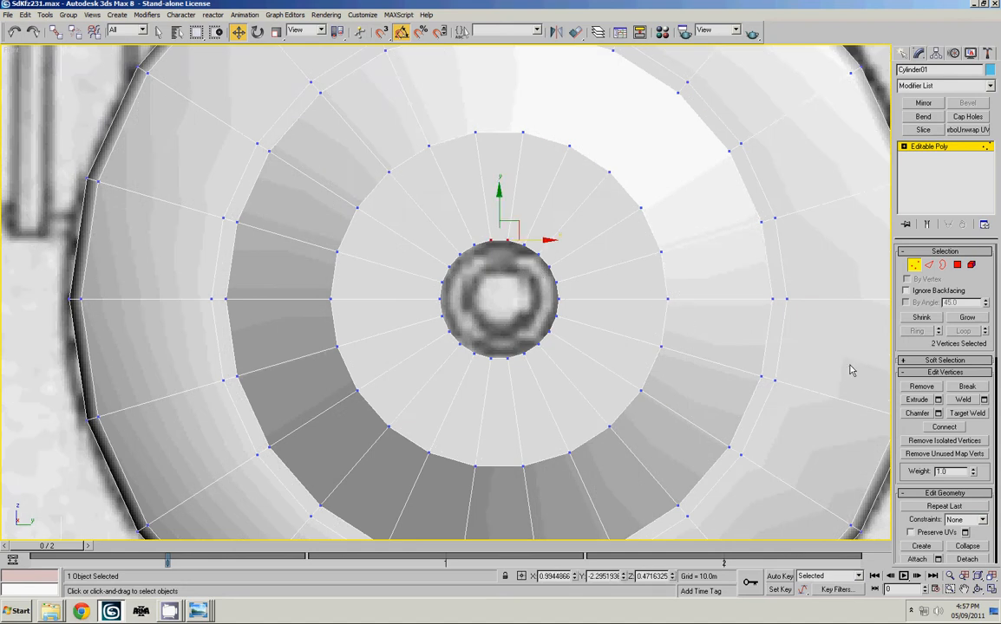
left_click(974, 401)
left_click_drag(490, 260, 412, 214)
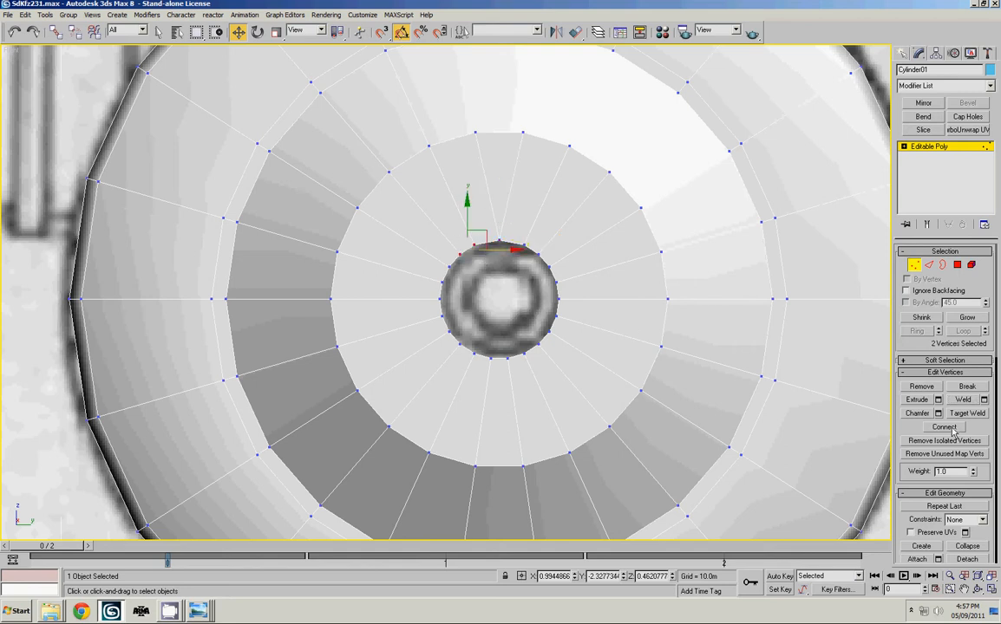
left_click(964, 400)
Weld the central opening's neighbouring vertices in pairs down its left side and along the bottom
left_click_drag(401, 250, 488, 364)
left_click(963, 400)
left_click(965, 400)
left_click(963, 400)
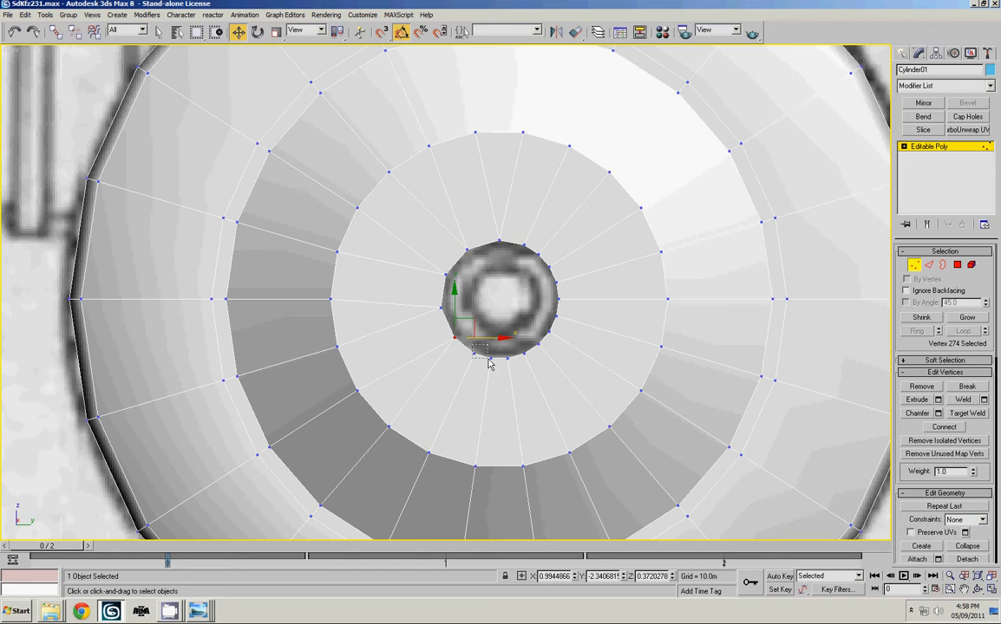
left_click(963, 400)
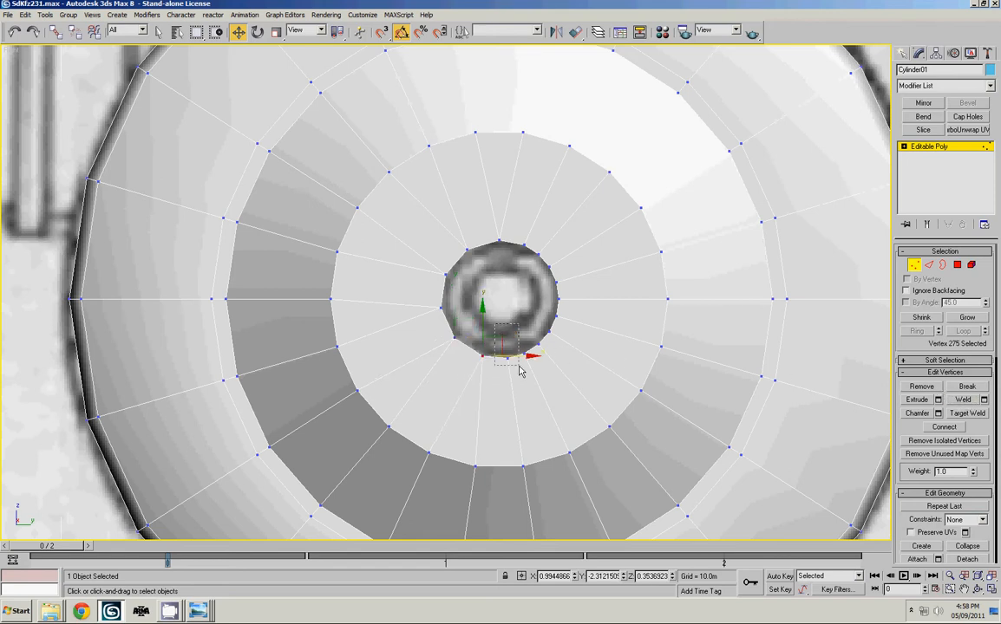
key("ctrl+z")
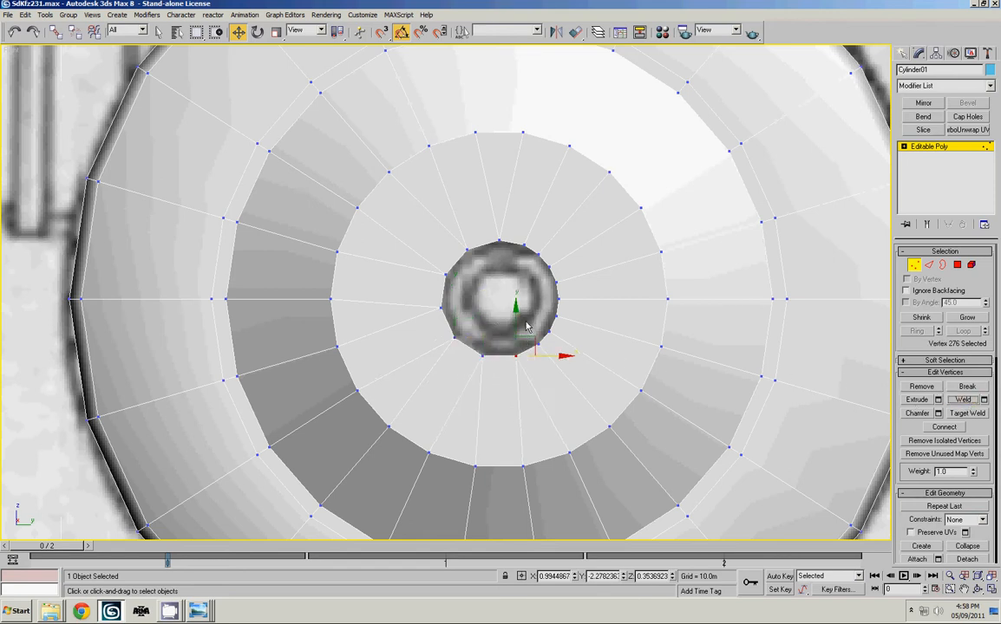
Weld the central opening's remaining vertex pairs up its right side to reduce the border to 11 edges
left_click_drag(531, 372, 560, 357)
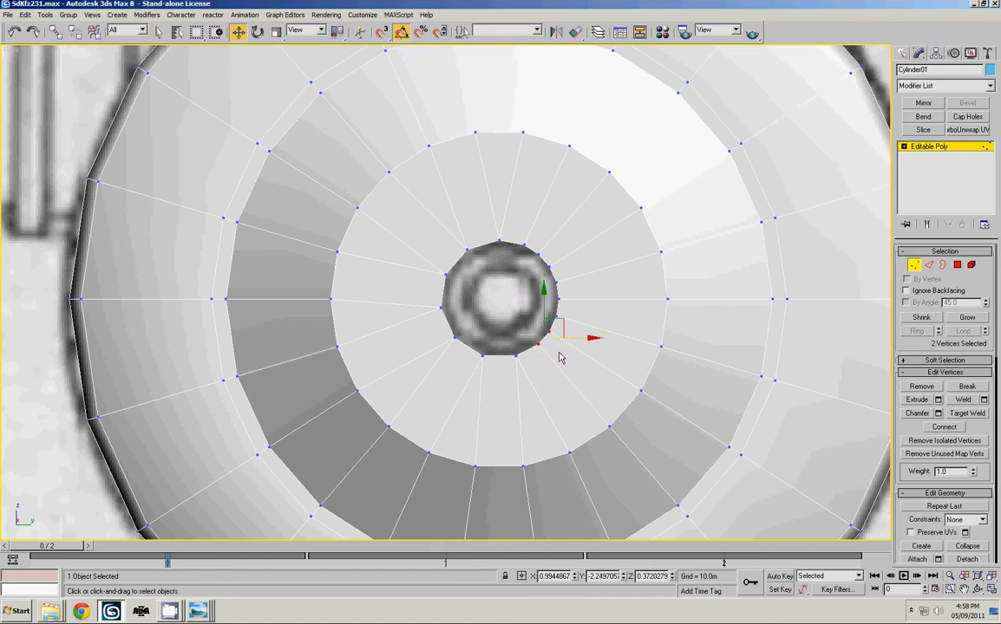
left_click(963, 402)
key("ctrl+z")
left_click(952, 401)
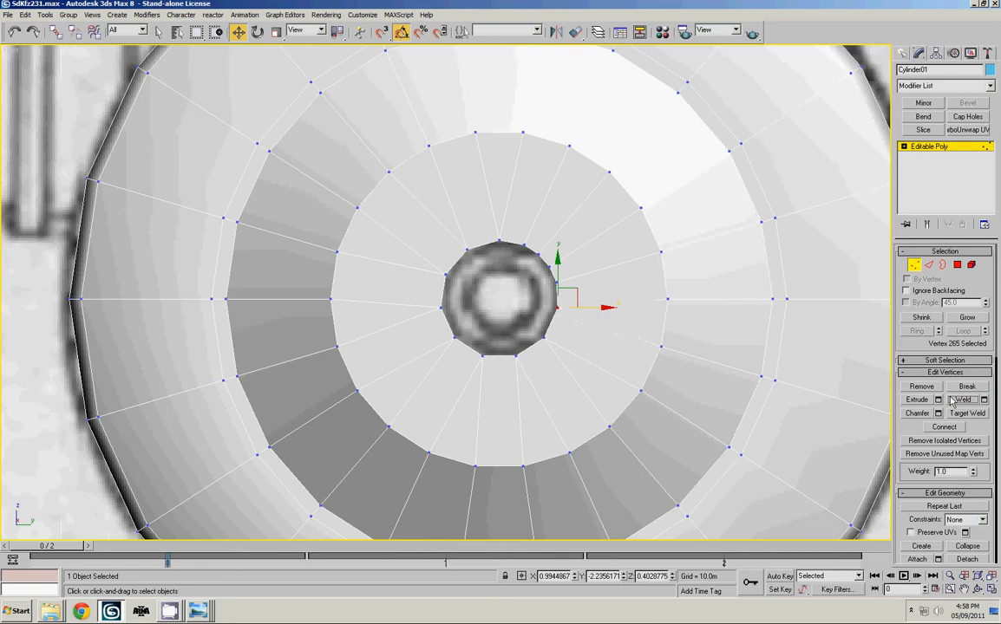
key("ctrl+z")
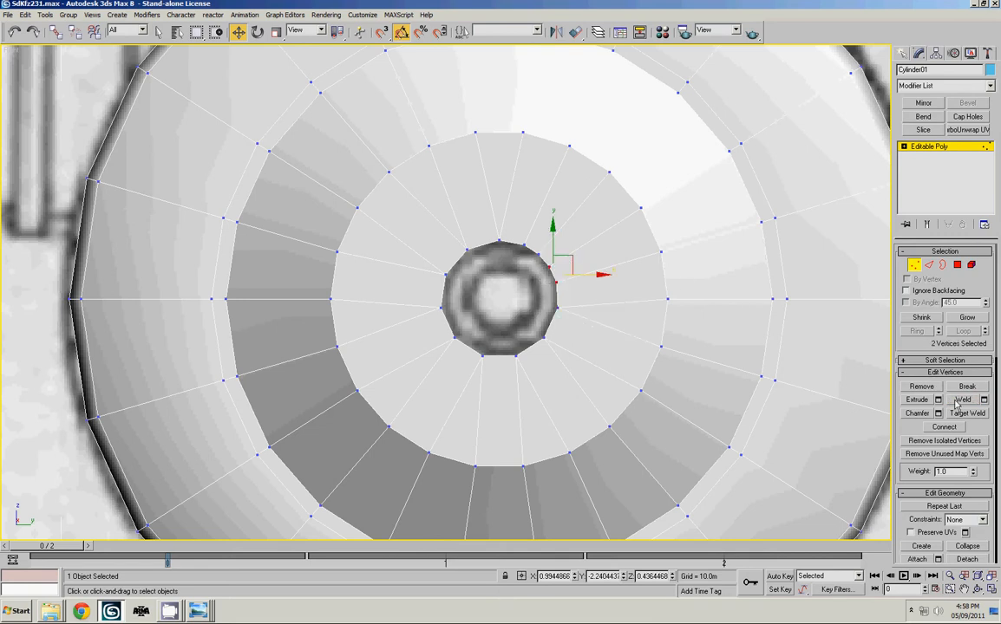
left_click_drag(560, 268, 538, 243)
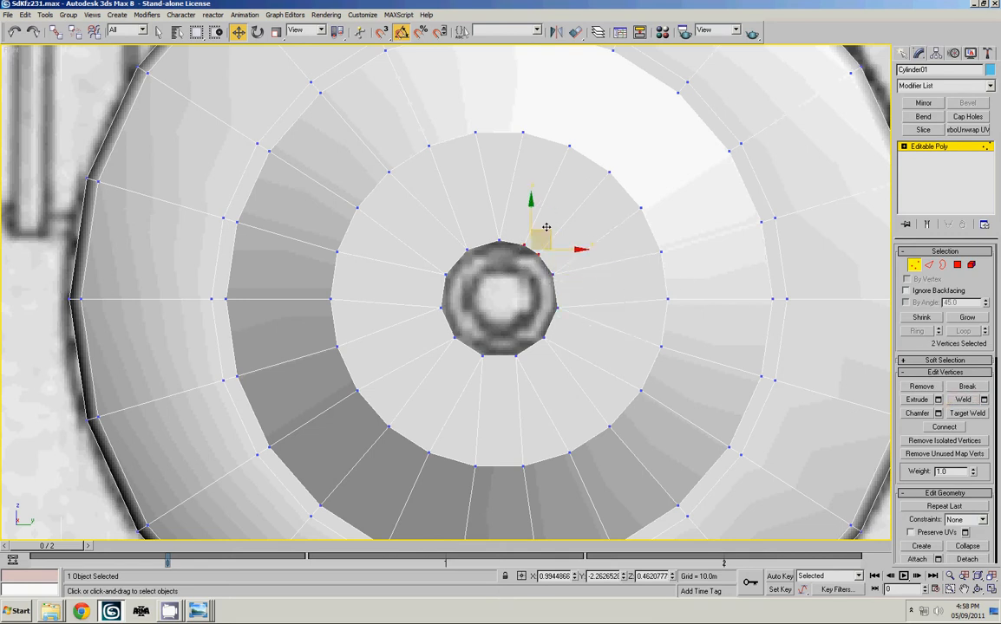
left_click(963, 400)
Extrude the central opening's 11 border edges outward along X to about 1.02 m as the hub cap
scroll(659, 261, "down", 2)
key("alt+w")
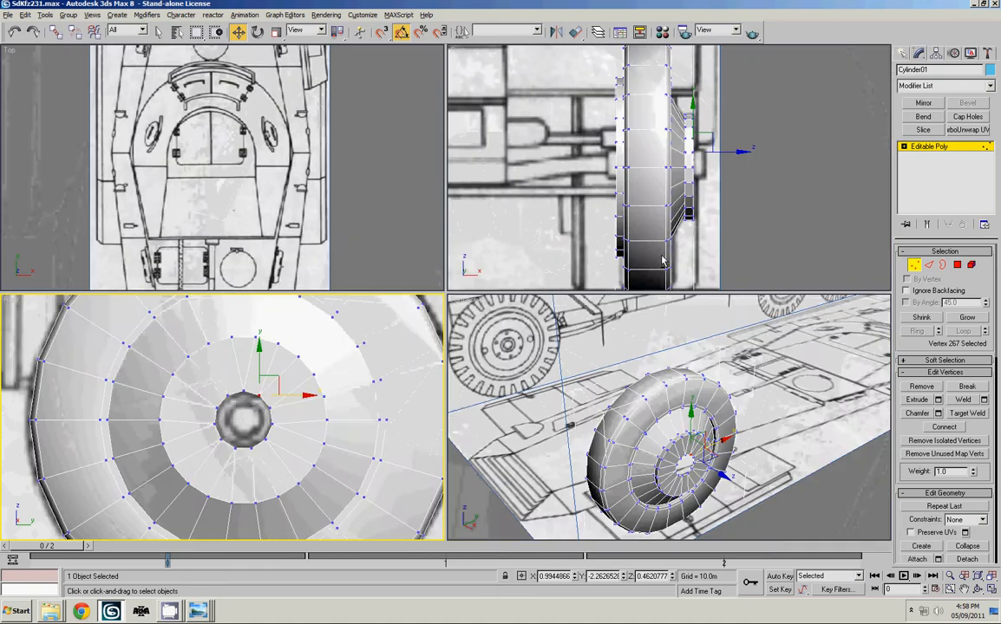
key("alt+w")
middle_click_drag(568, 247, 619, 213, "alt")
key("2")
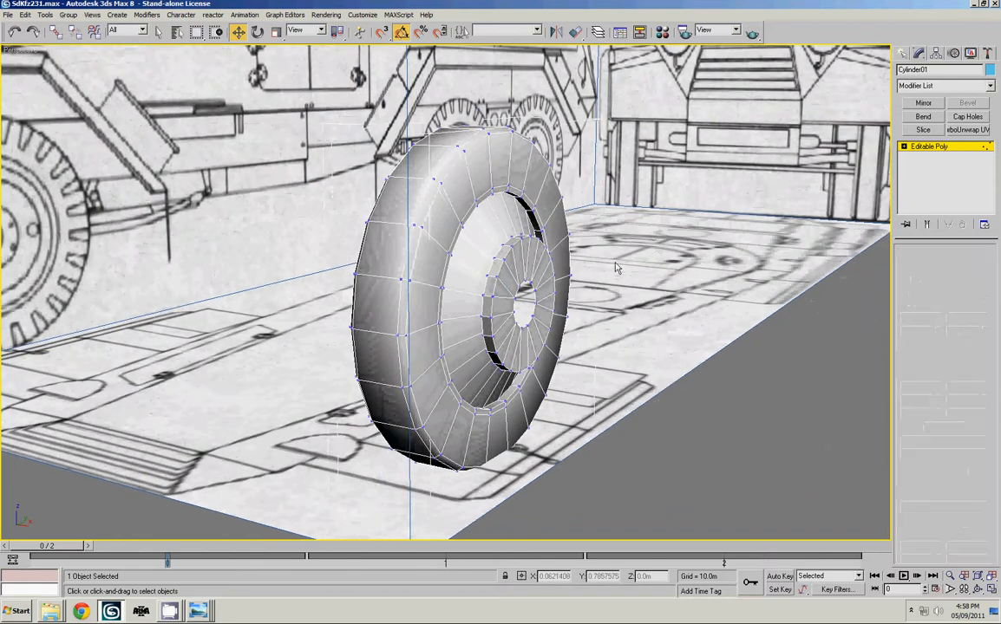
middle_click_drag(543, 300, 576, 261, "alt")
key("alt+w")
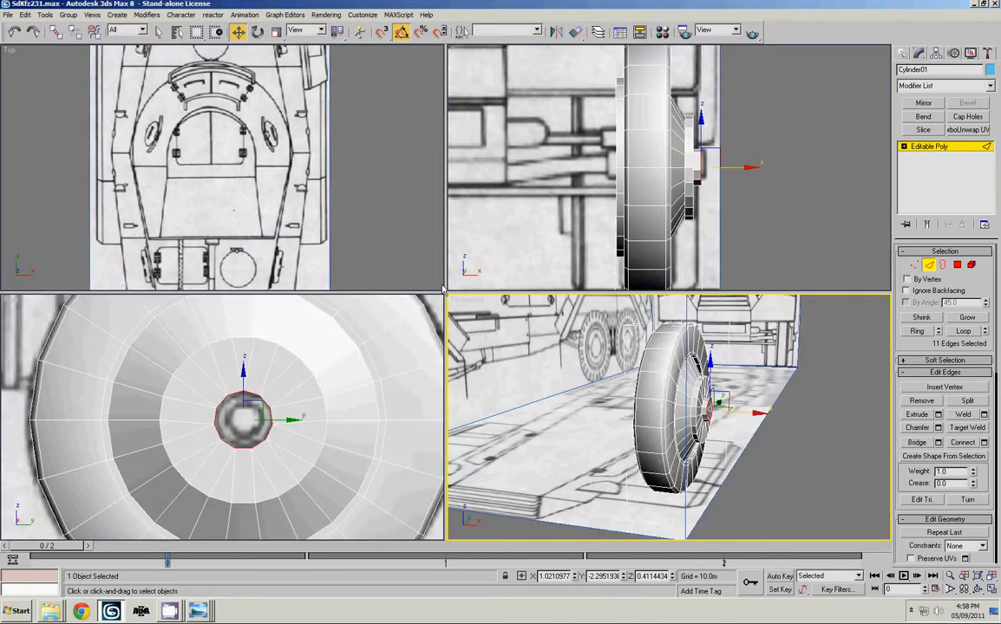
Move the hub cap's outer border to X about 1.03 m in the front view to match the blueprint
right_click(615, 178)
key("alt+w")
left_click_drag(539, 292, 544, 292)
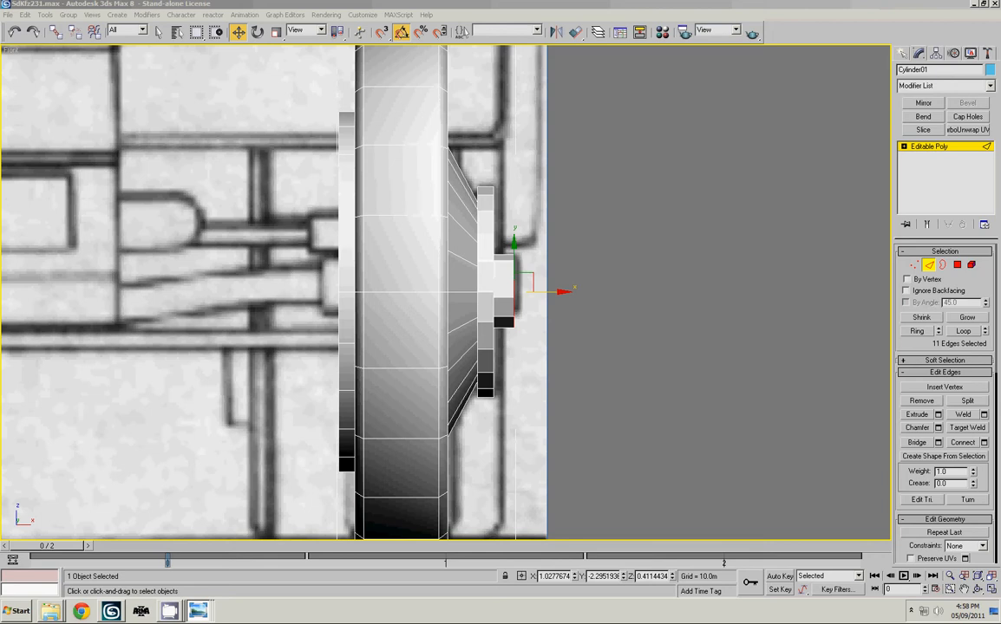
middle_click_drag(447, 233, 440, 224)
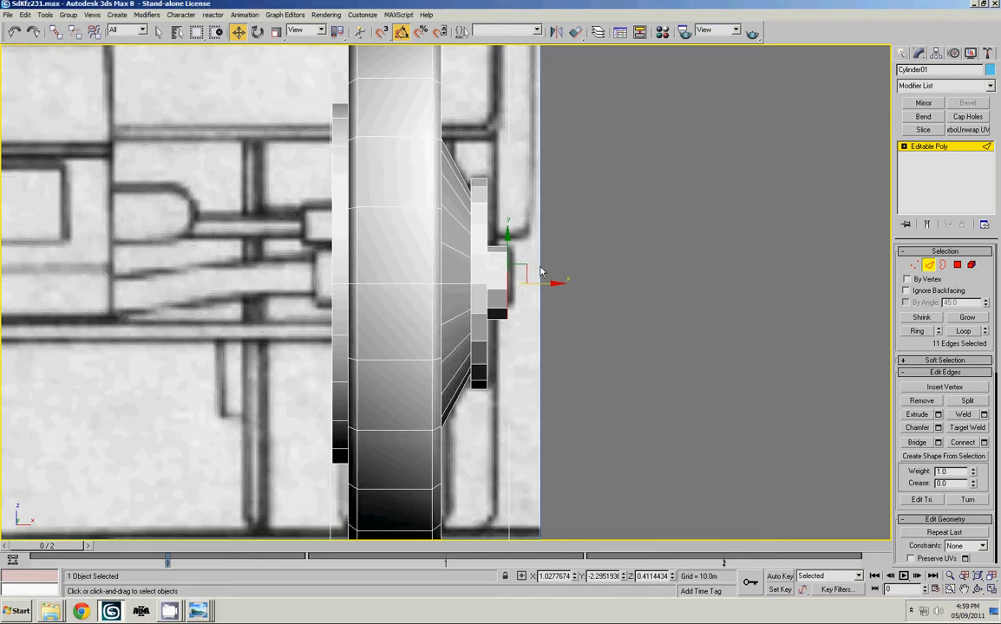
Scale the hub cap's outer border edges uniformly to 74% to taper the cap
key("r")
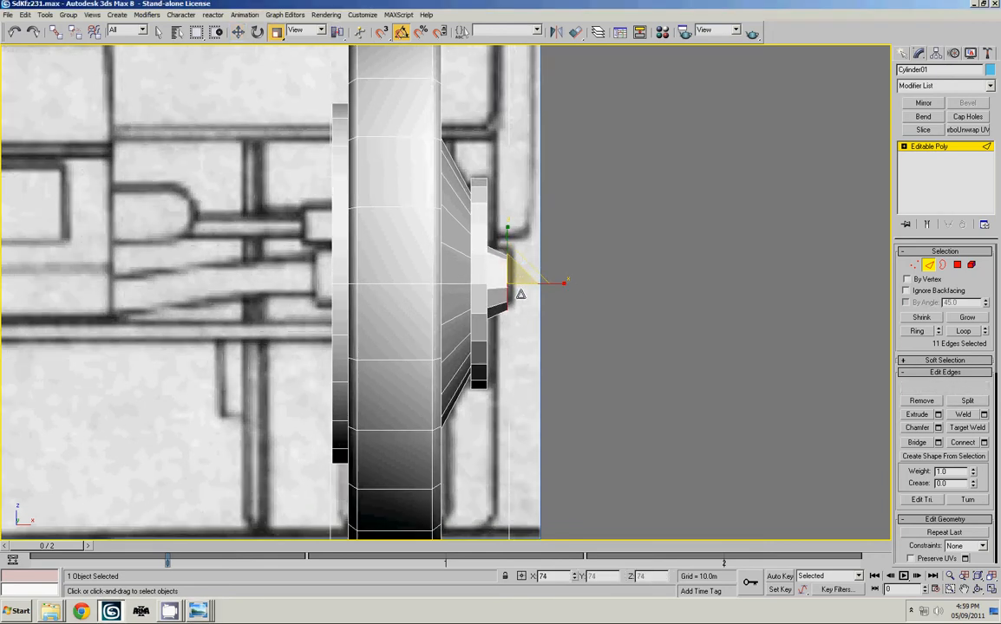
key("alt+w")
right_click(626, 381)
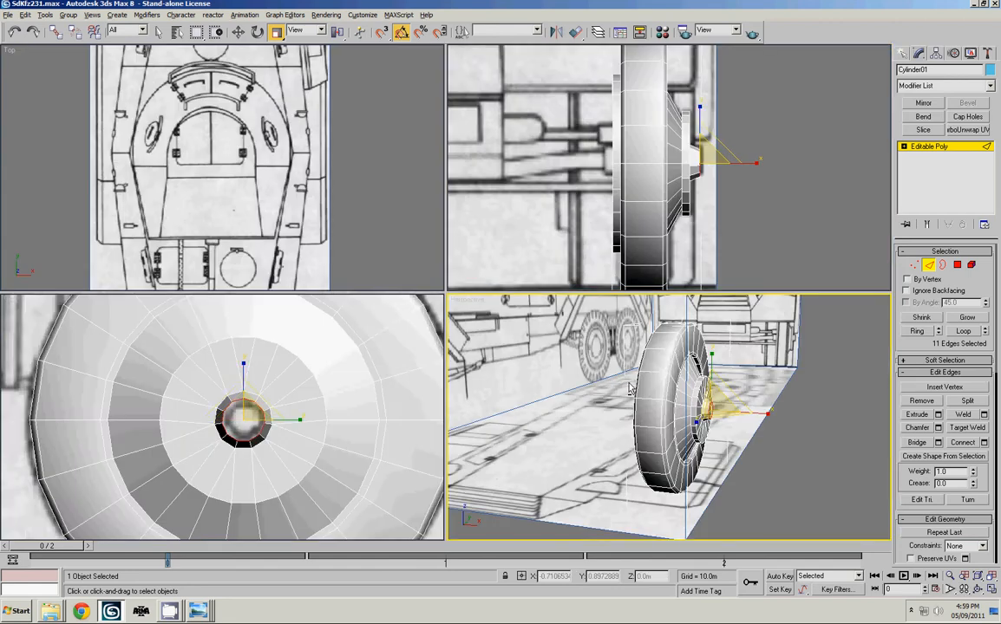
key("alt+w")
middle_click_drag(626, 381, 591, 362, "alt")
scroll(564, 371, "up", 3)
scroll(590, 357, "down", 2)
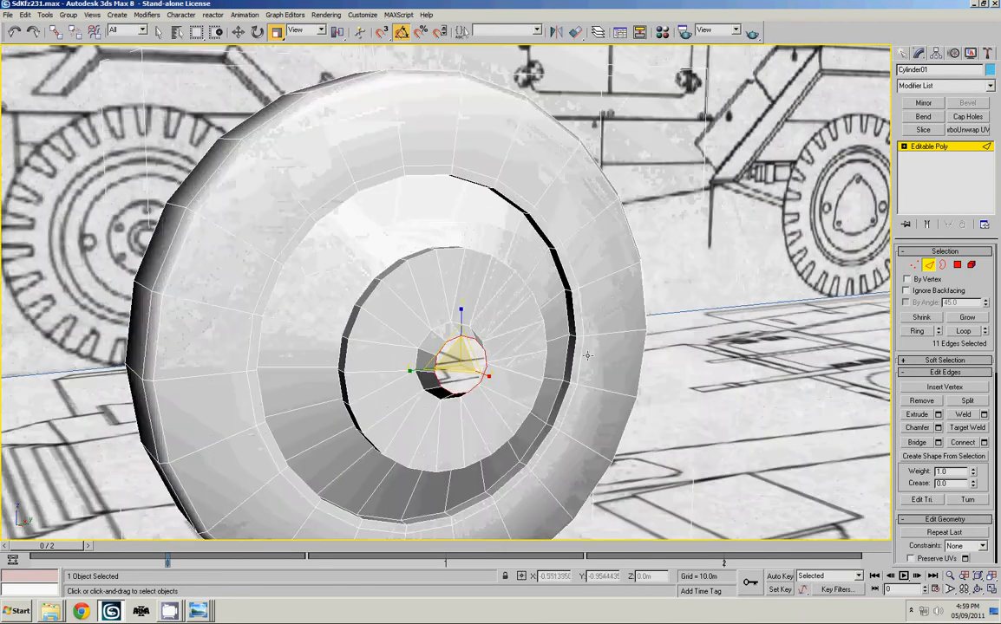
left_click(957, 264)
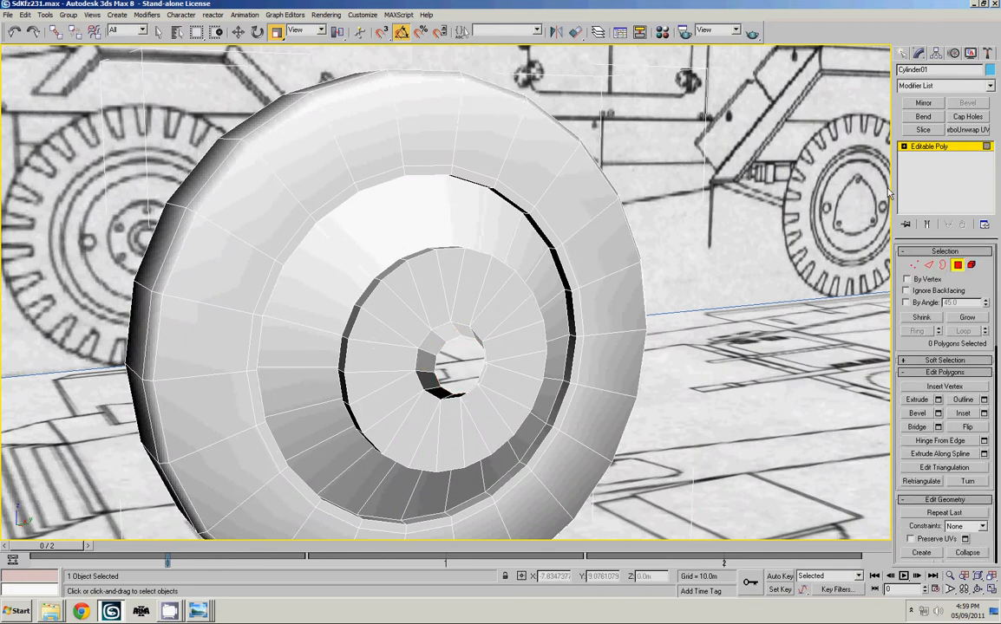
left_click(967, 117)
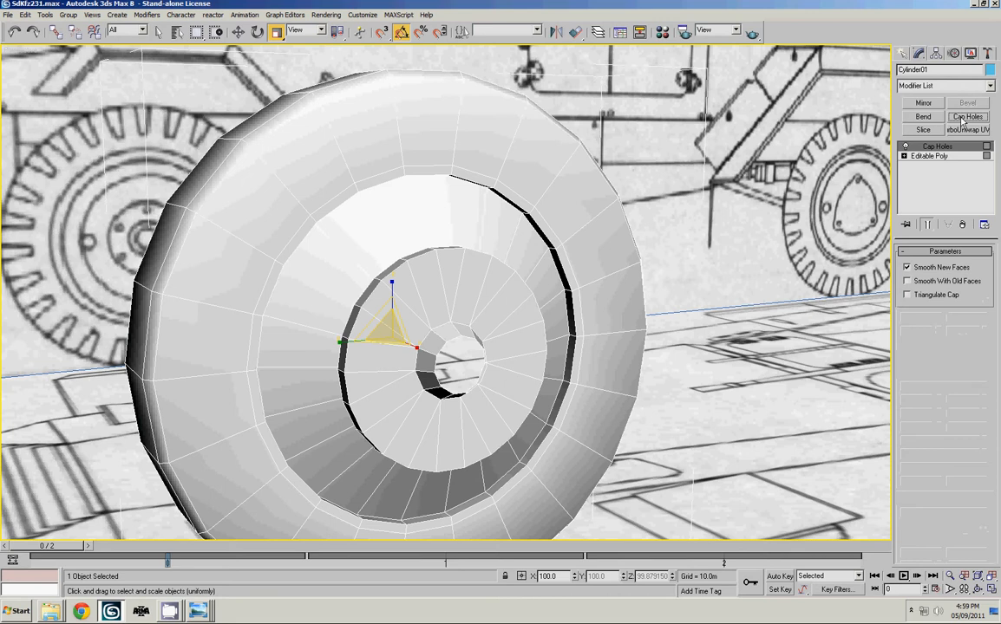
key("ctrl+z")
Select all of the wheel's polygons, close the hub opening with Cap Holes, and convert the wheel back to Editable Poly
key("4")
middle_click_drag(501, 288, 538, 277, "alt")
key("ctrl+a")
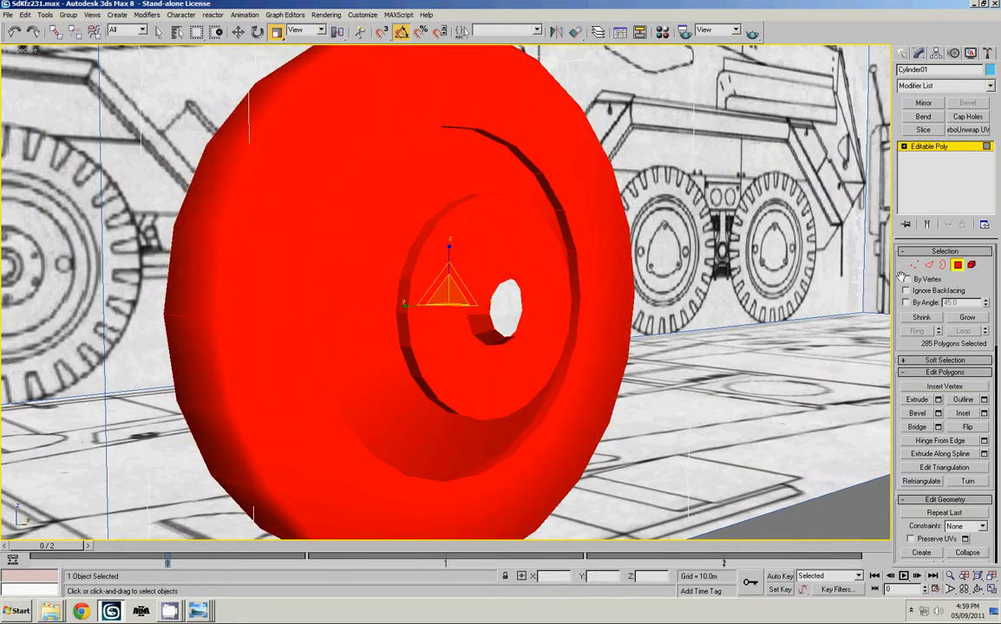
left_click(963, 118)
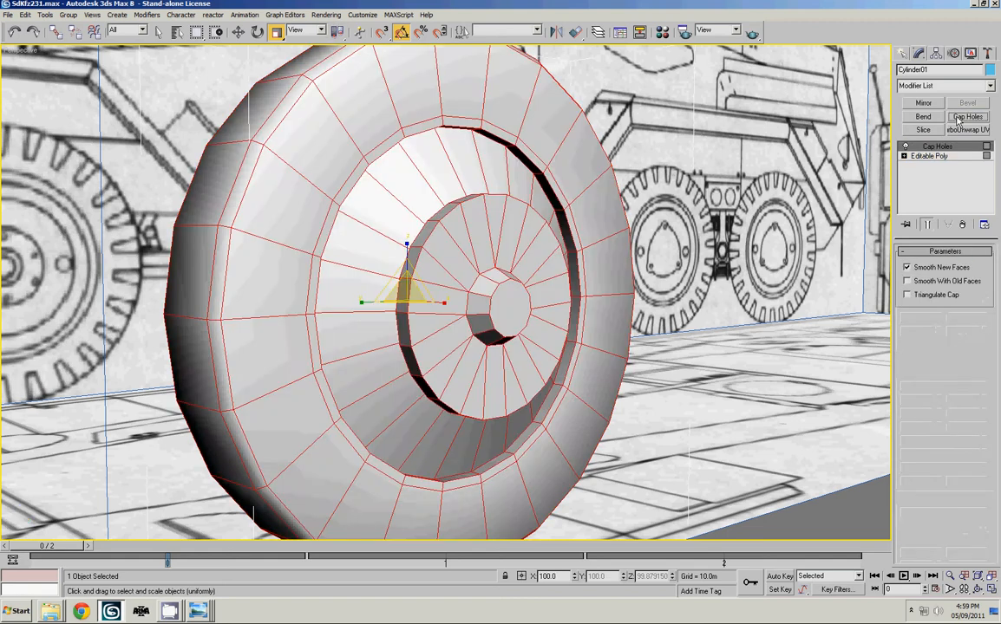
middle_click_drag(555, 313, 568, 290, "alt")
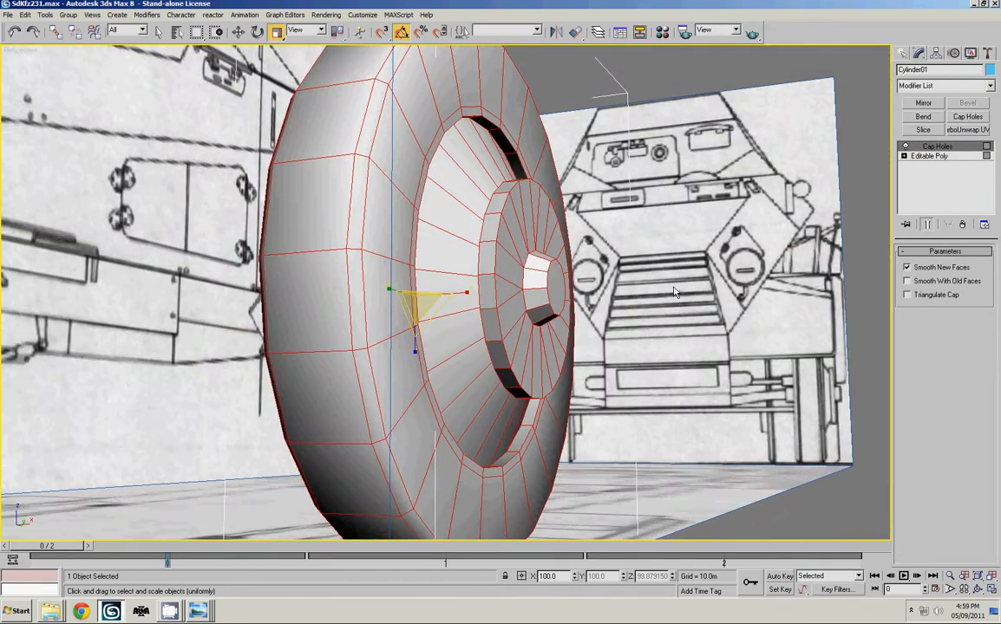
right_click(543, 264)
left_click(479, 262)
Connect two pairs of opposite vertices across the upper part of the hub cap's new end face
middle_click_drag(507, 281, 439, 345, "alt")
key("1")
left_click(420, 326)
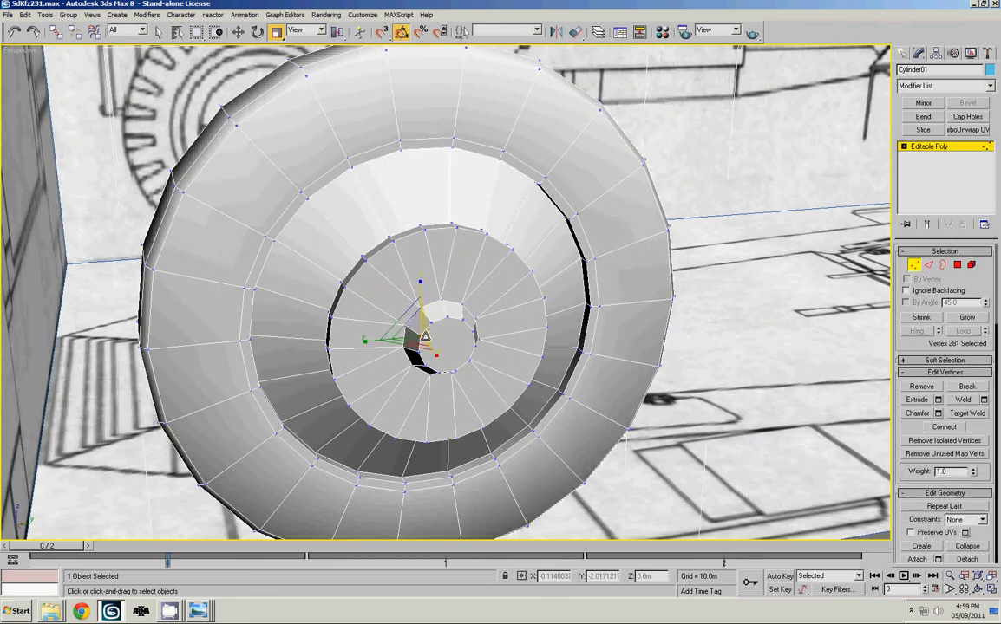
left_click(461, 321, "ctrl")
key("w")
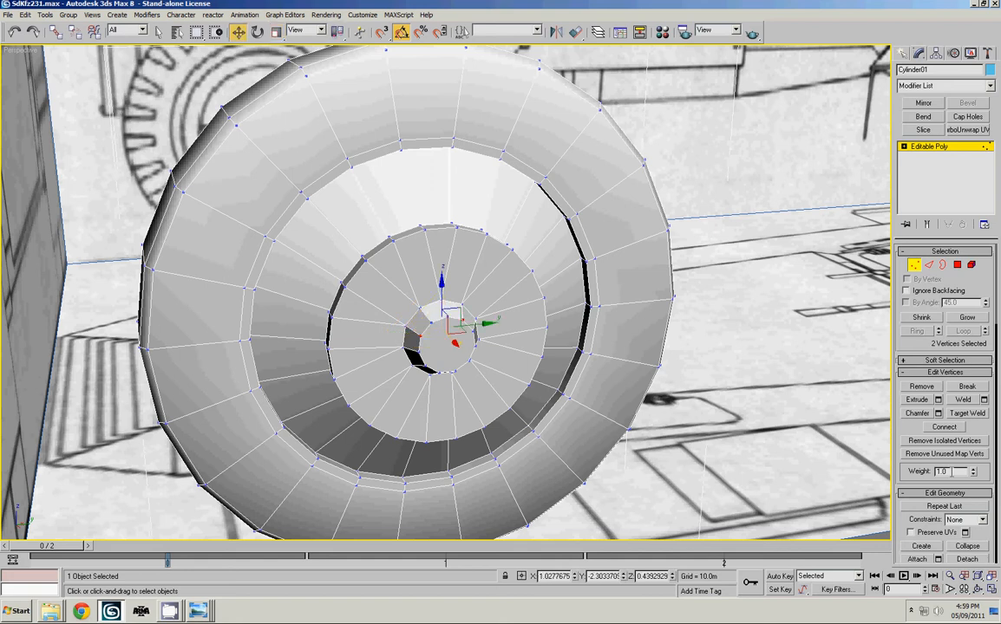
left_click(944, 427)
left_click_drag(473, 338, 475, 332)
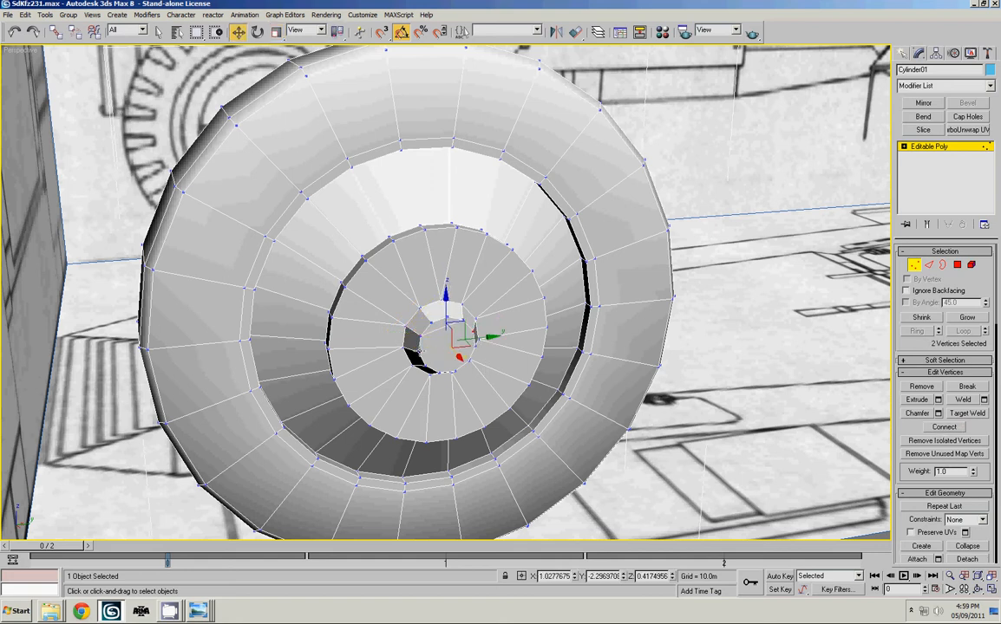
left_click(945, 431)
Connect the two remaining opposite vertex pairs across the lower part of the hub cap's end face
left_click(474, 346)
left_click(426, 366, "ctrl")
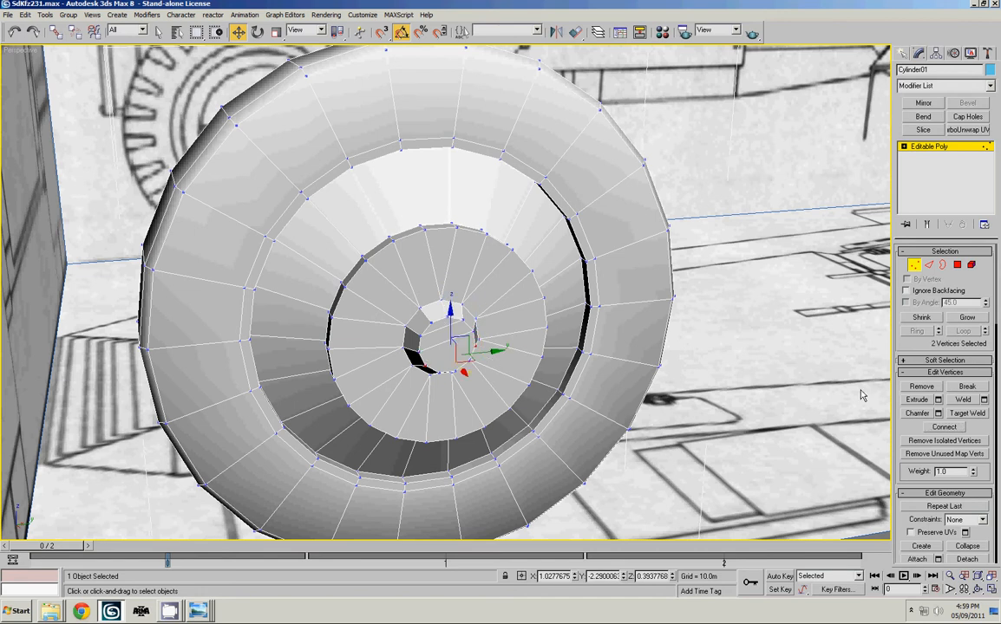
middle_click_drag(659, 330, 607, 323, "alt")
left_click(438, 341)
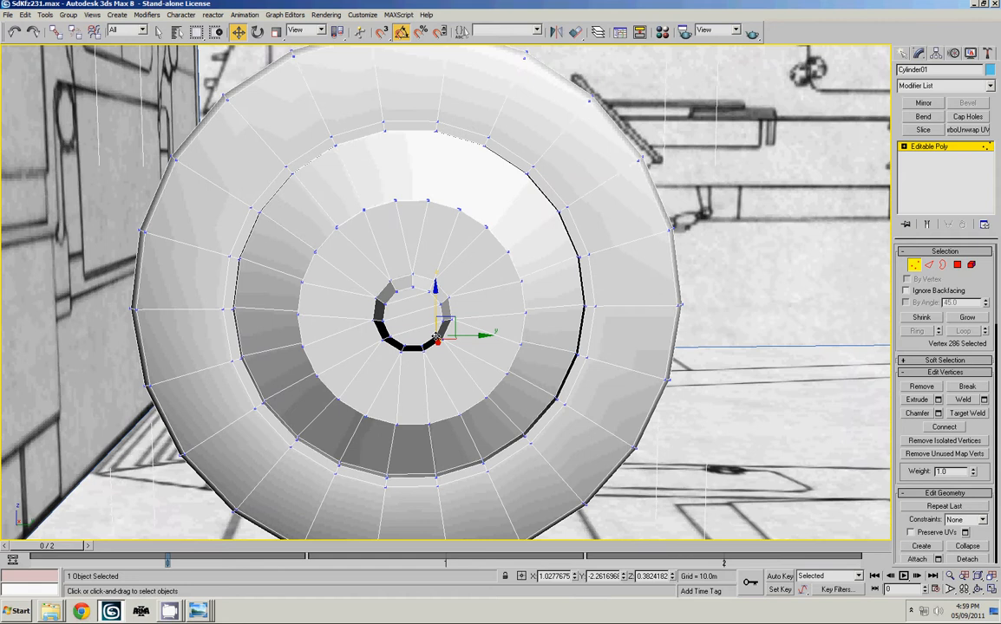
left_click(403, 346, "ctrl")
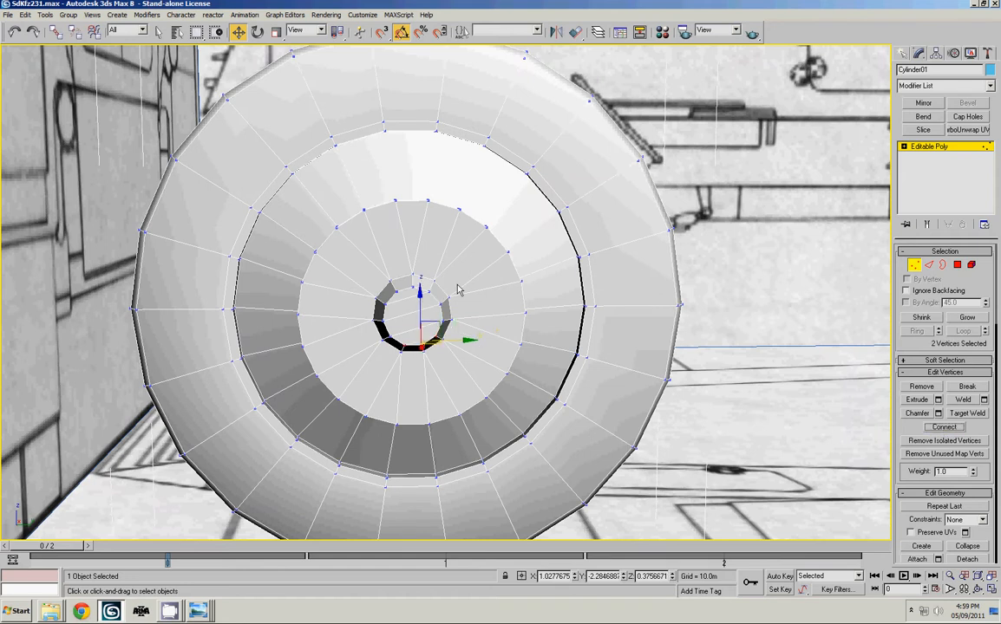
Select the 11 side polygons of the hub cap and assign them to smoothing group 4
middle_click_drag(457, 286, 561, 278, "alt")
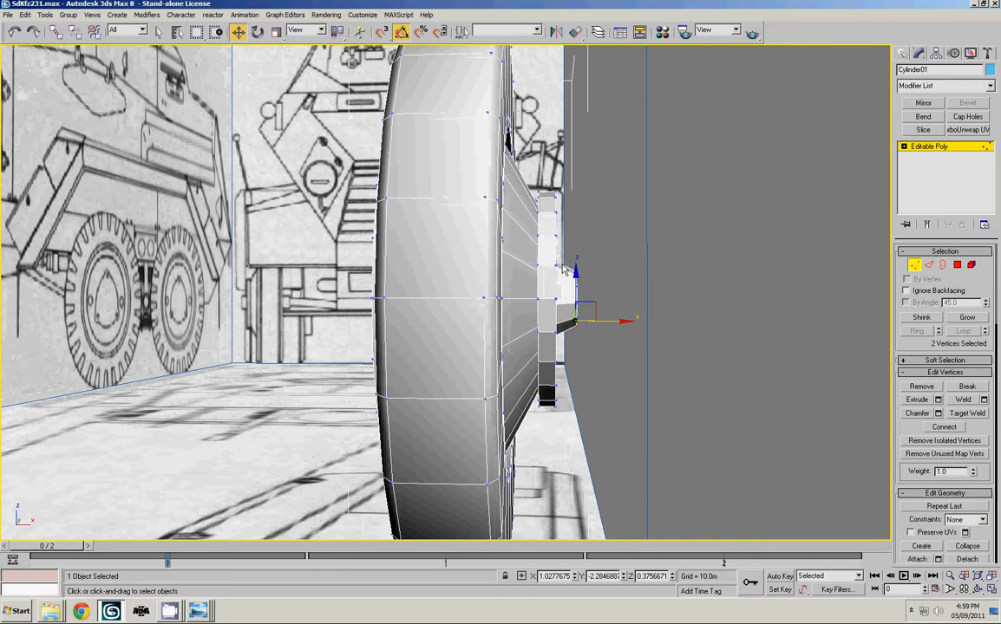
key("4")
left_click(589, 250)
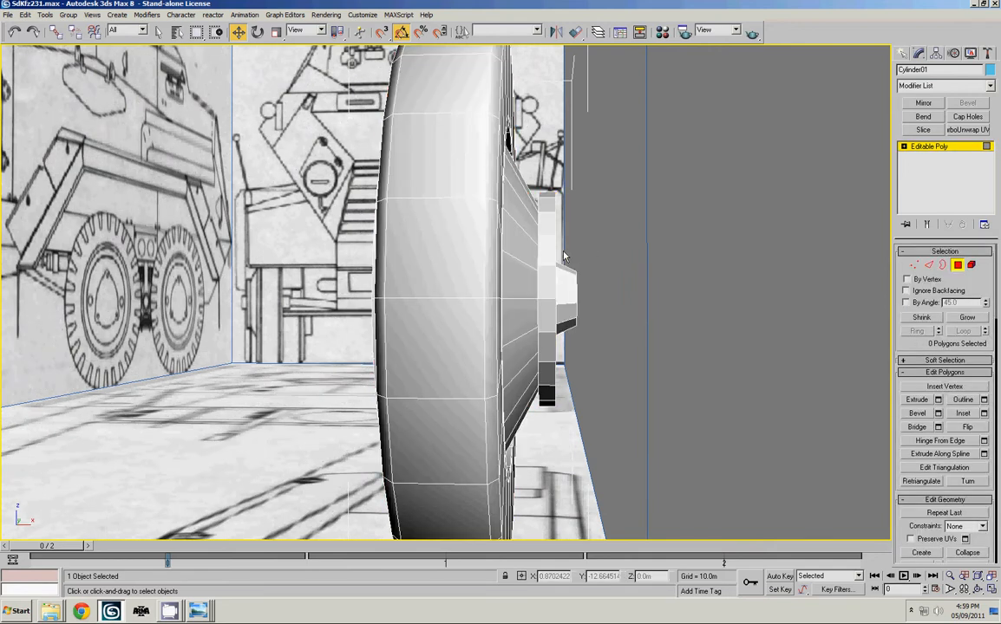
left_click_drag(563, 257, 569, 368)
left_click_drag(981, 344, 979, 329)
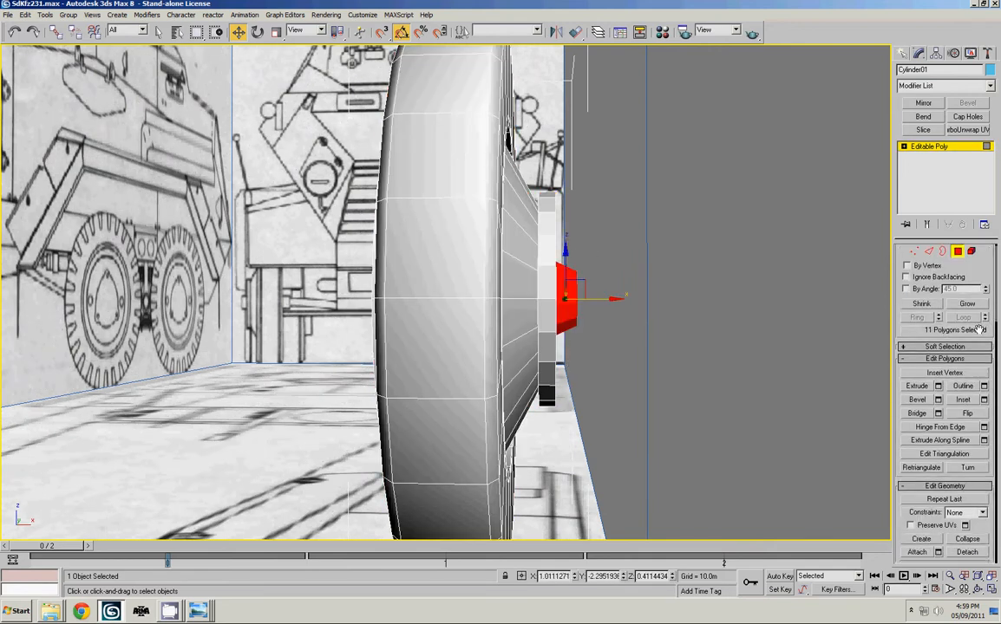
scroll(979, 330, "down", 10)
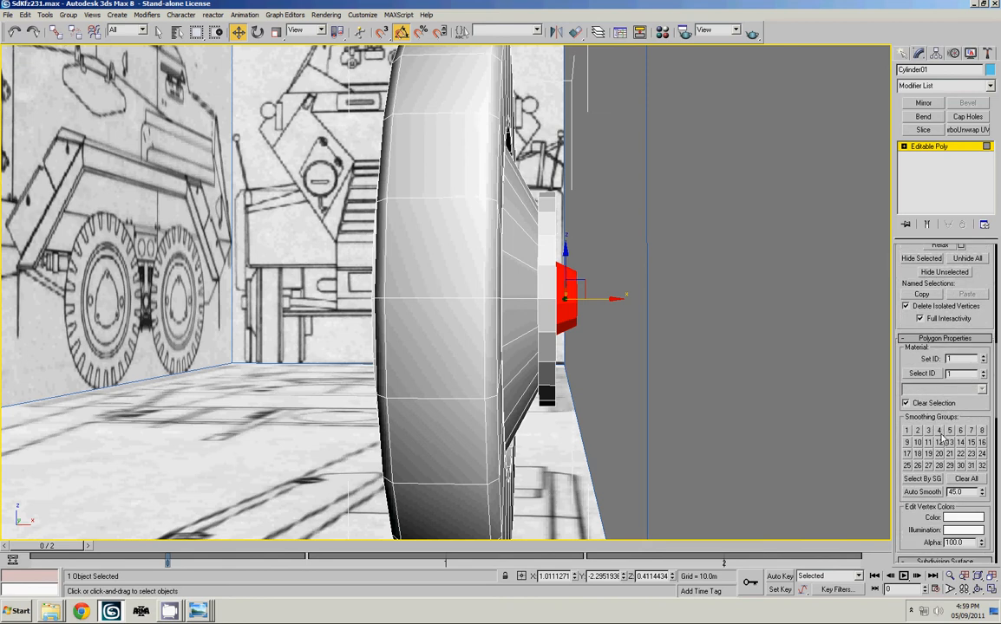
scroll(704, 308, "up", 2)
Select the hub flange's rim polygons in the front view, assign them to smoothing group 4, and clear the selection
key("alt+w")
scroll(538, 195, "up", 4)
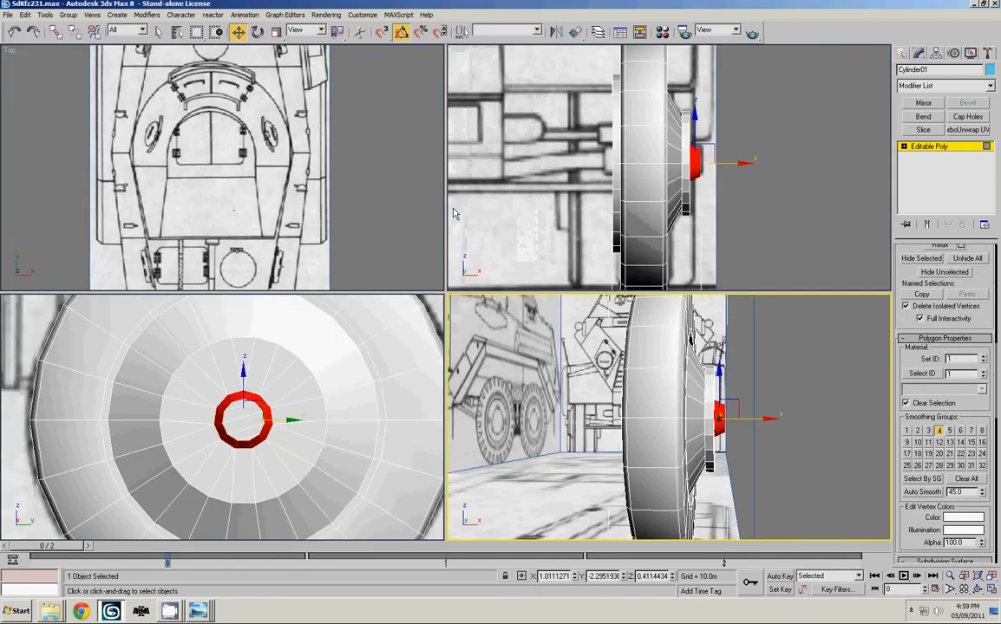
key("alt+w")
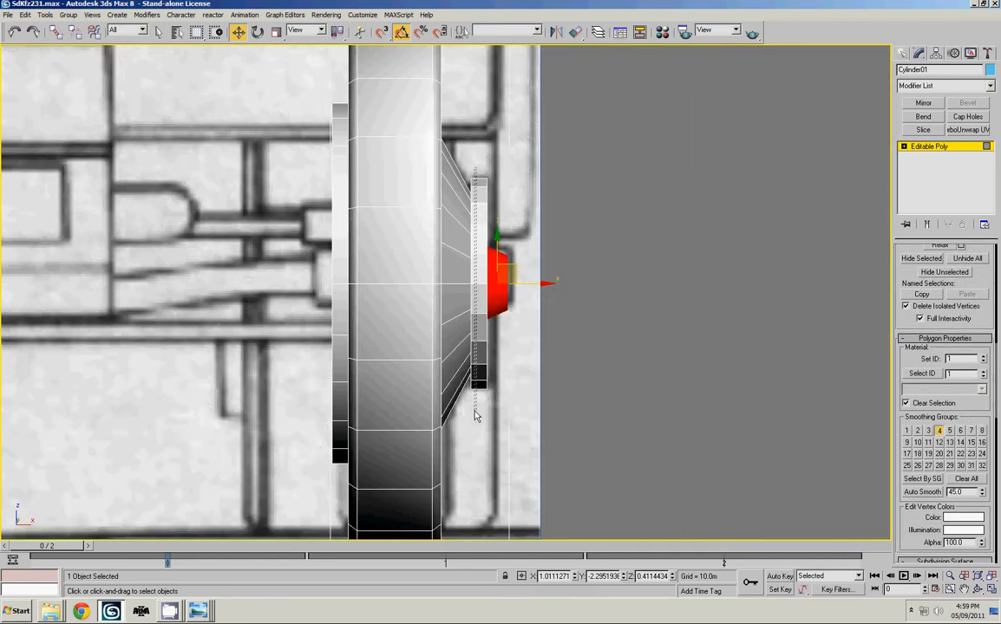
left_click(480, 424)
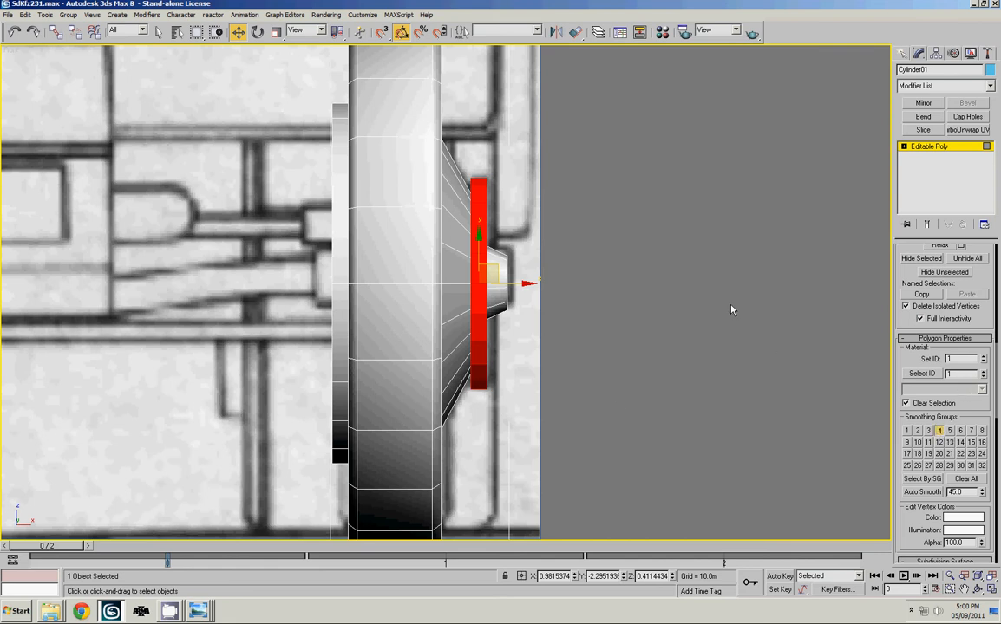
key("alt+w")
left_click(710, 327)
key("alt+w")
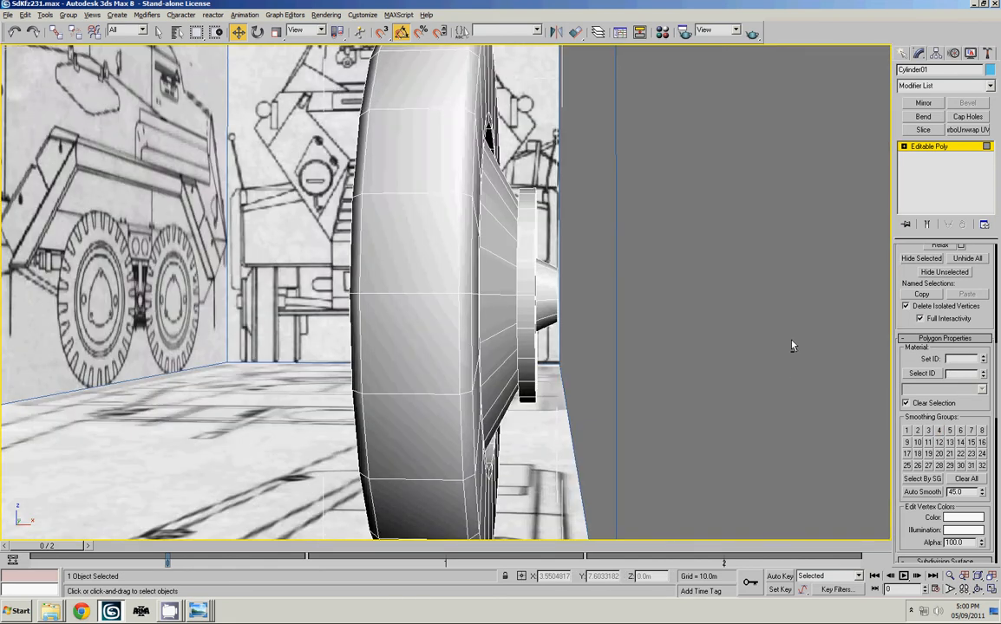
Unhide all hidden objects to bring back the car's hull and turret
middle_click_drag(791, 345, 740, 352, "alt")
scroll(731, 355, "down", 7)
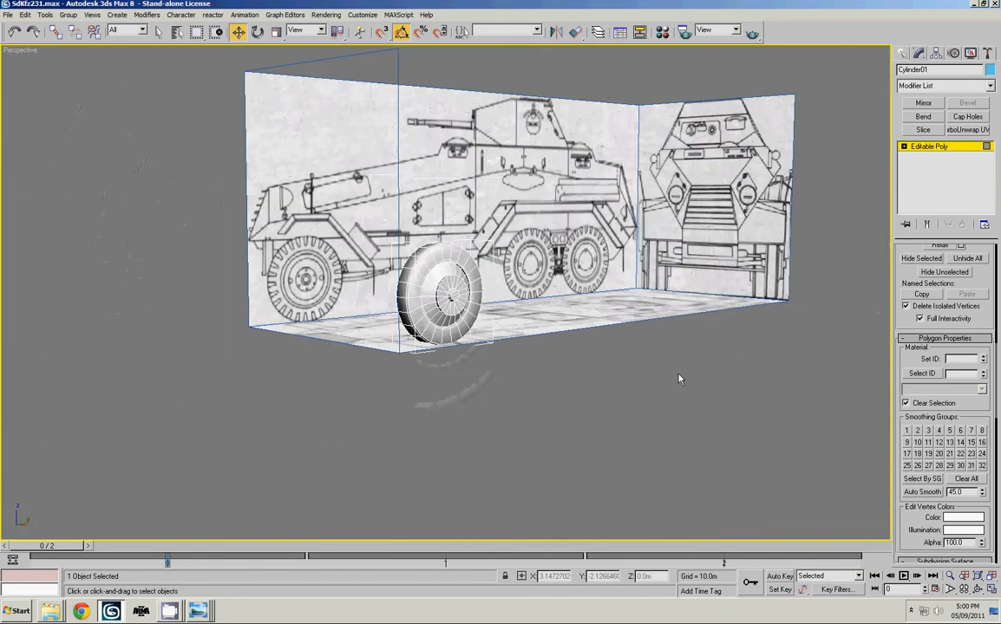
right_click(604, 379)
left_click(671, 368)
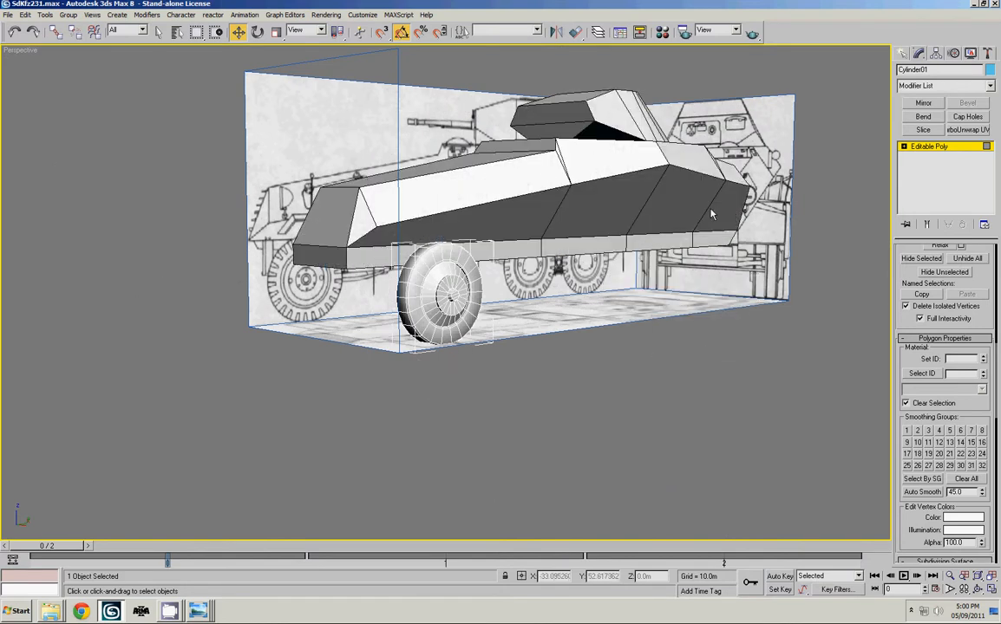
Change the wheel's object colour to black and deselect the wheel
left_click(903, 54)
left_click(985, 211)
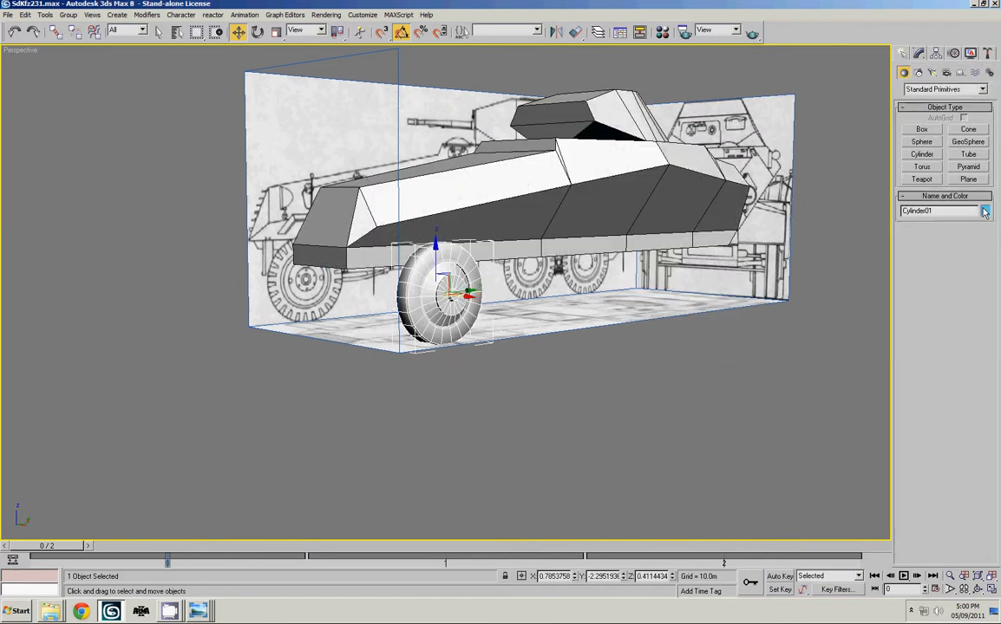
left_click(589, 328)
left_click(563, 369)
left_click(615, 371)
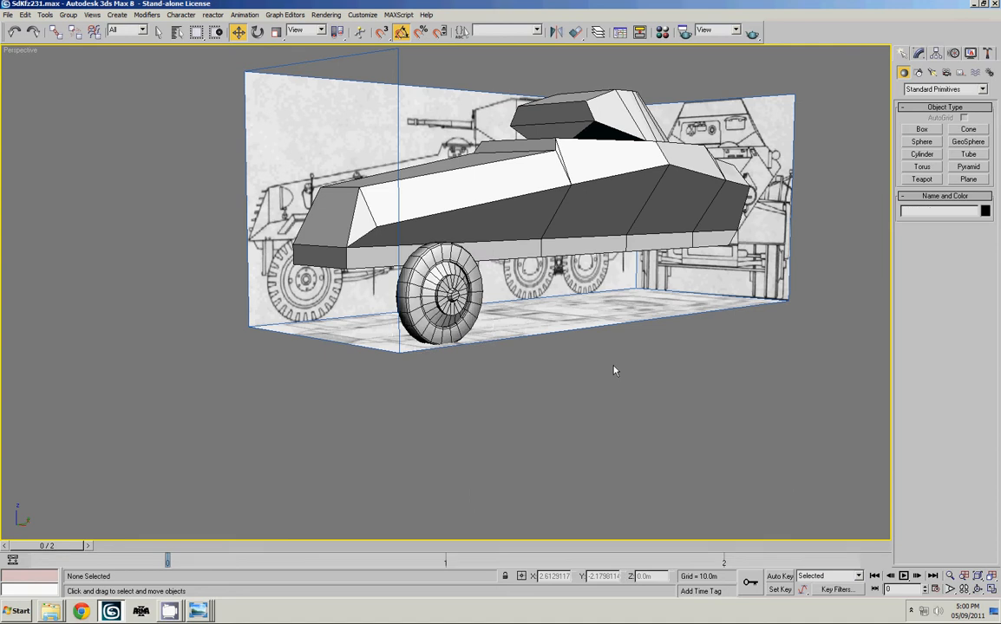
Reselect the wheel and examine its placement against the hull and blueprints from several angles
middle_click_drag(595, 272, 507, 234, "alt")
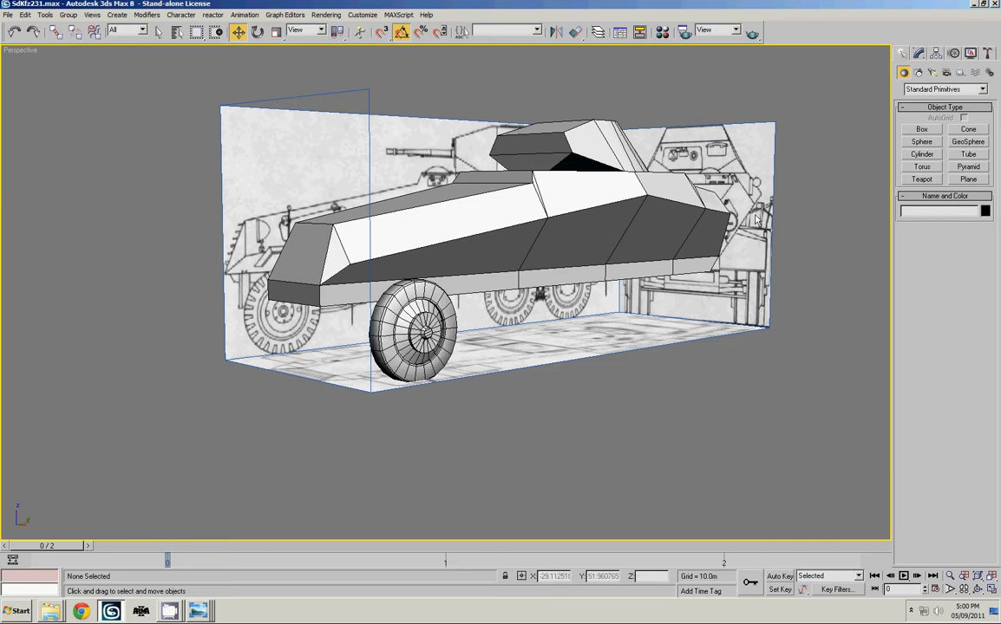
left_click(446, 334)
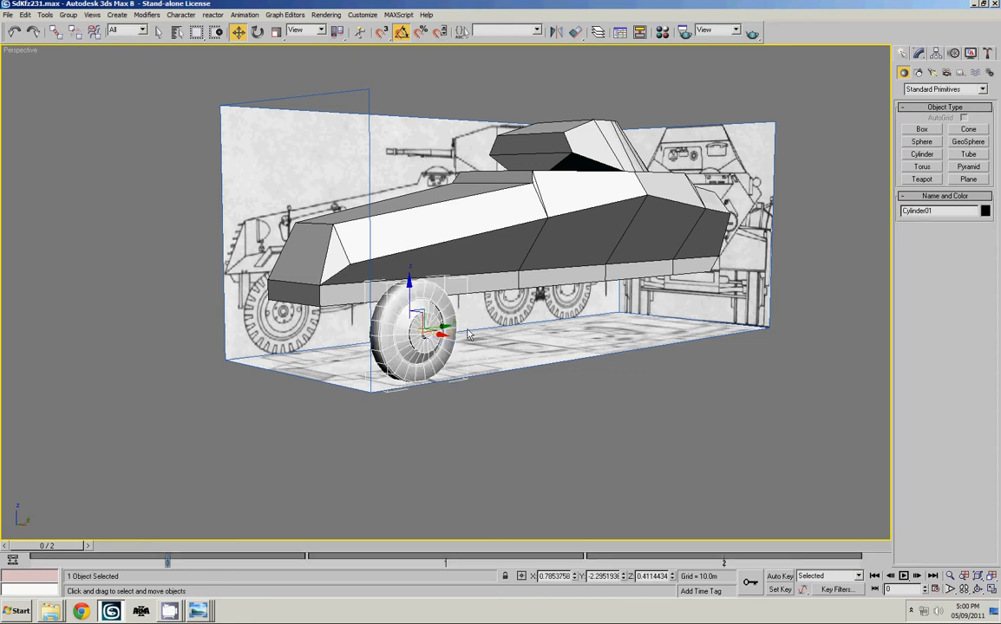
middle_click_drag(464, 347, 473, 390, "alt")
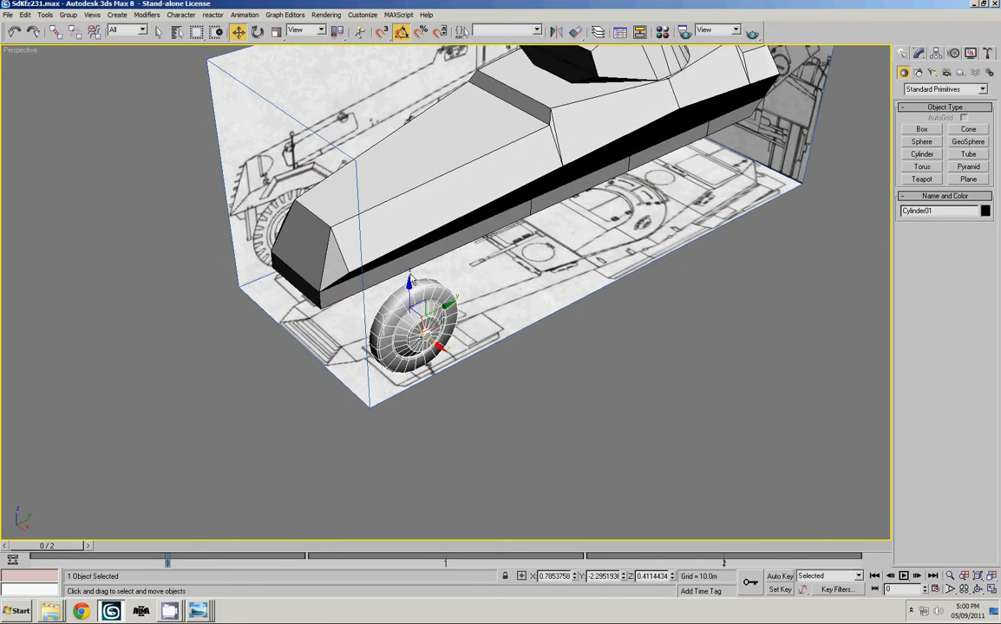
left_click(606, 325)
middle_click_drag(606, 326, 803, 215, "alt")
left_click(468, 354)
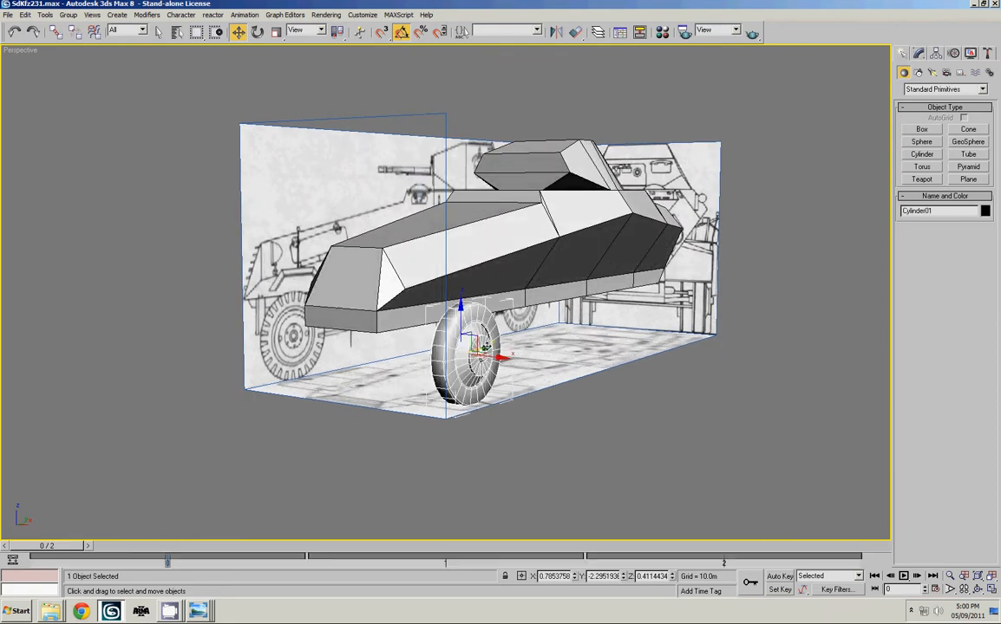
middle_click_drag(511, 321, 267, 371, "alt")
middle_click_drag(524, 276, 446, 271, "alt")
Move only the wheel's pivot to X 0 on the vehicle's centreline
left_click(918, 53)
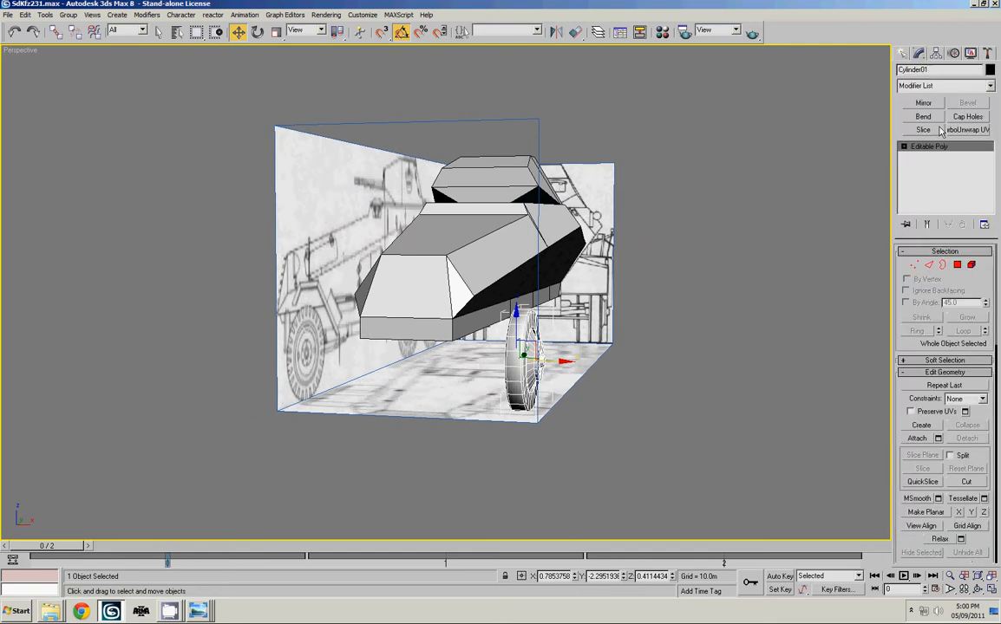
left_click(936, 53)
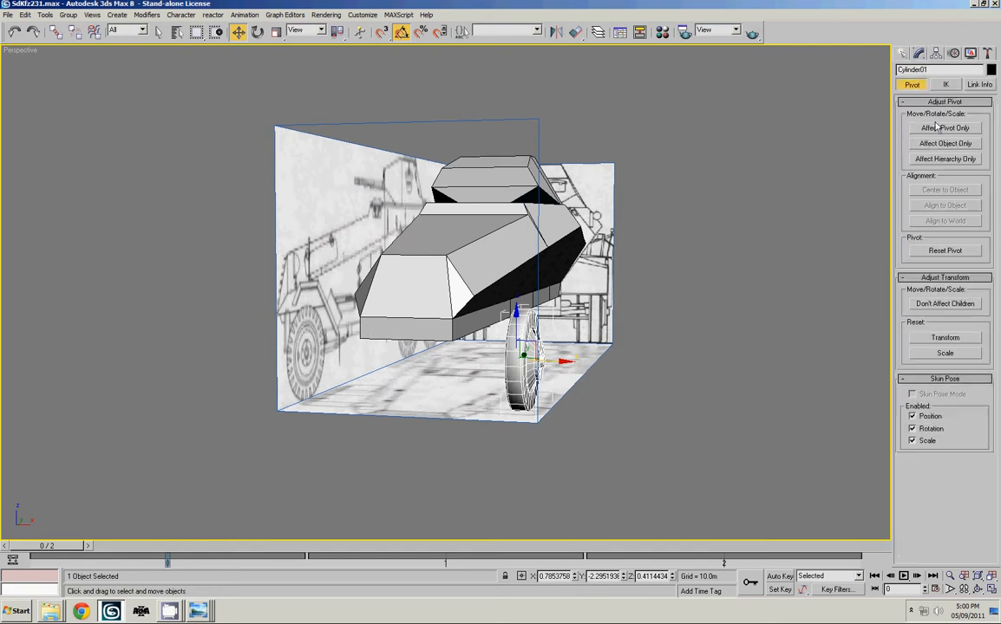
left_click(937, 128)
middle_click_drag(551, 367, 542, 386, "alt")
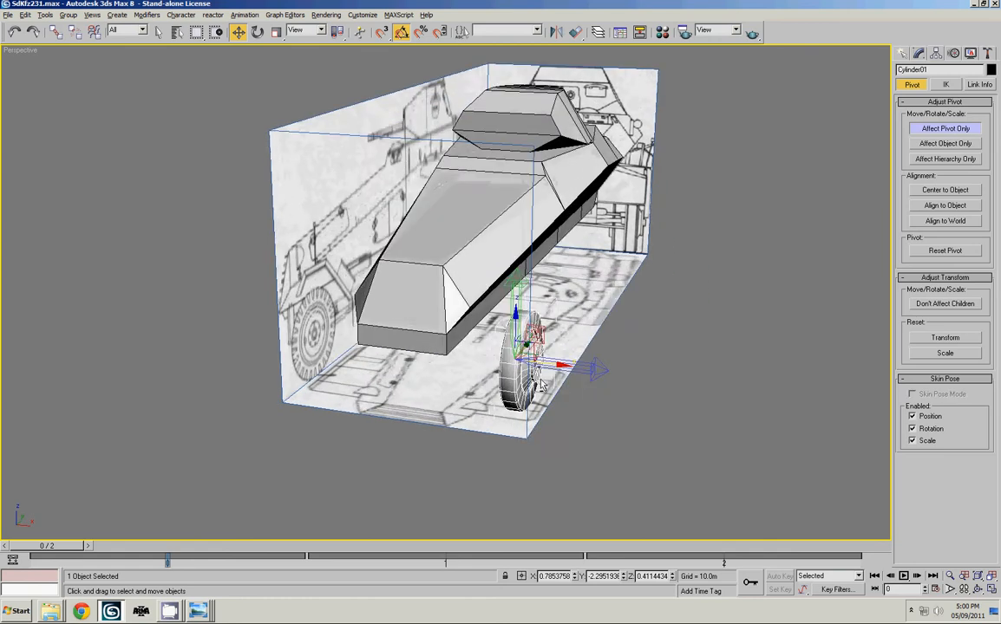
double_click(552, 576)
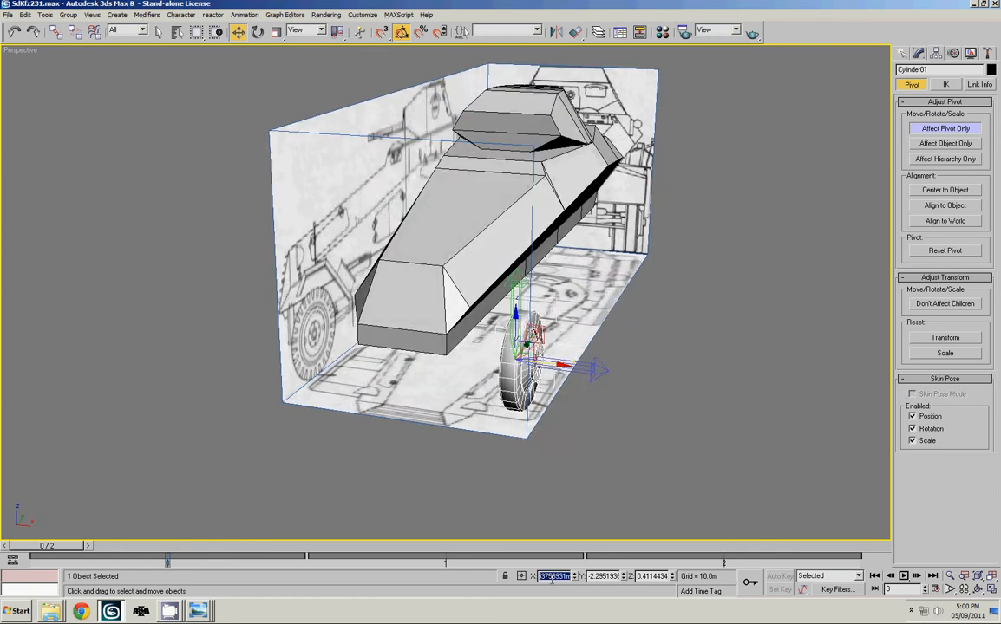
type("0")
key("Return")
Apply a Mirror modifier to the front wheel with the Z mirror axis, keeping a copy on the opposite side
middle_click_drag(437, 77, 518, 81, "alt")
left_click(918, 53)
left_click(924, 103)
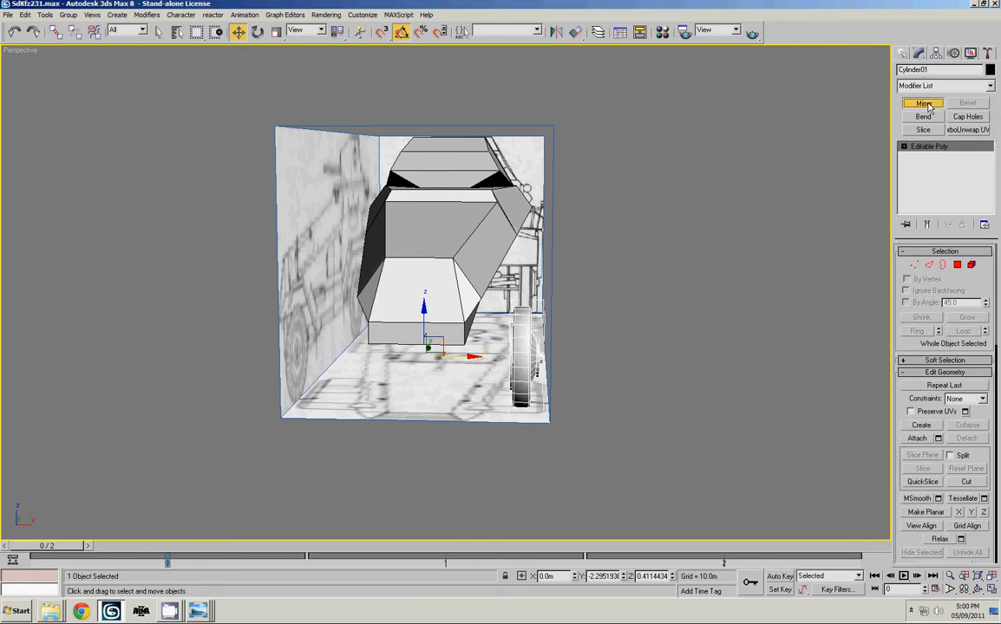
left_click(923, 285)
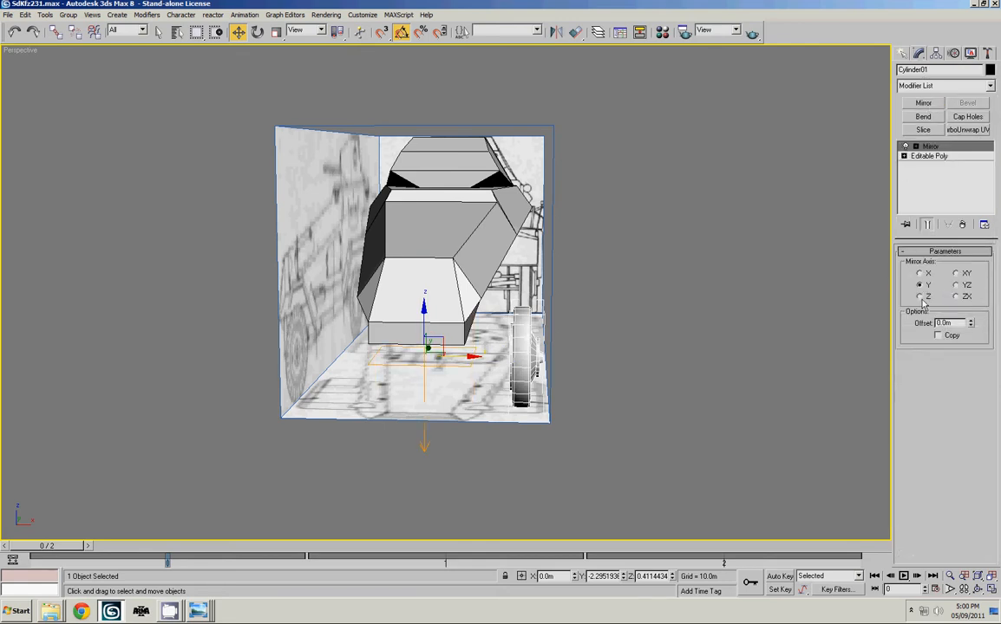
left_click(923, 297)
middle_click_drag(555, 286, 511, 334, "alt")
left_click(937, 336)
Convert the mirrored front wheel pair to an Editable Poly
right_click(510, 335)
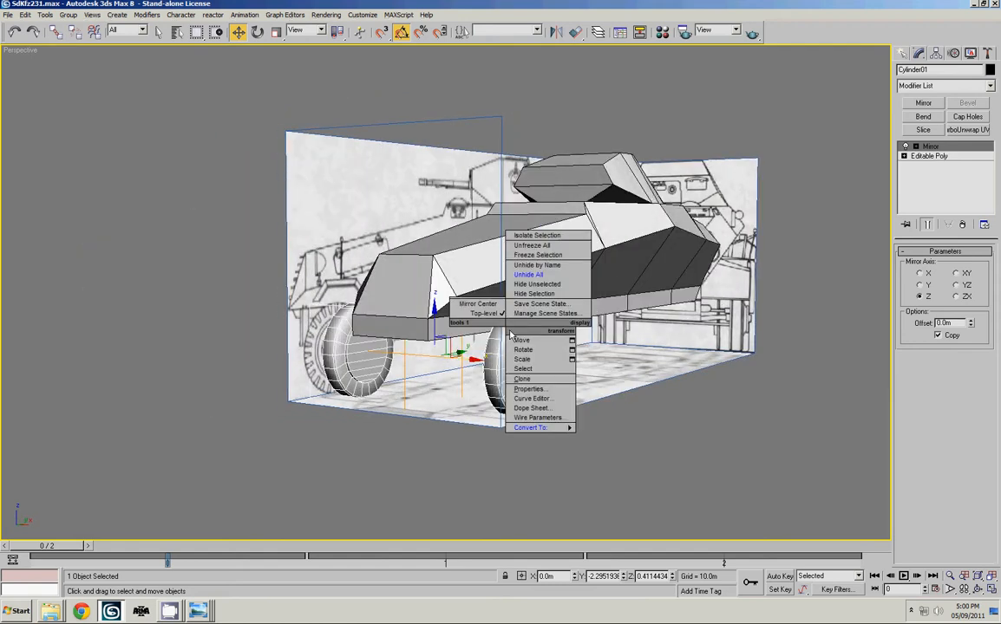
mouse_move(560, 427)
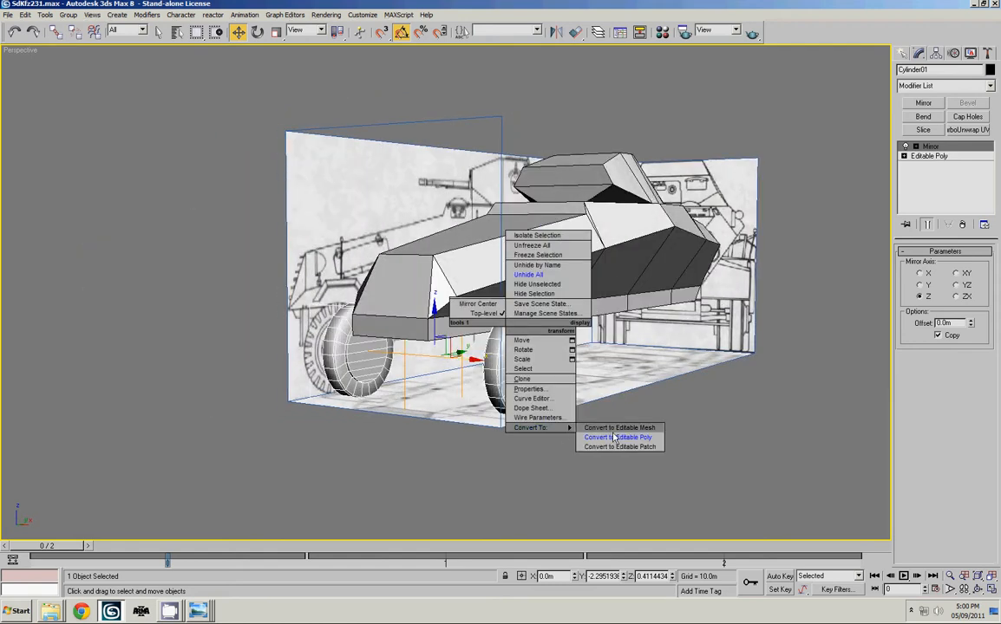
left_click(614, 438)
middle_click_drag(642, 399, 565, 457, "alt")
Clone one front wheel's polygons back along the hull to about Y 0.939 m as a separate object
key("4")
left_click_drag(562, 455, 443, 271)
middle_click_drag(559, 333, 496, 359, "alt")
mouse_move(495, 370)
left_mouse_down("shift")
mouse_move(550, 372)
mouse_move(793, 326)
left_mouse_up("shift")
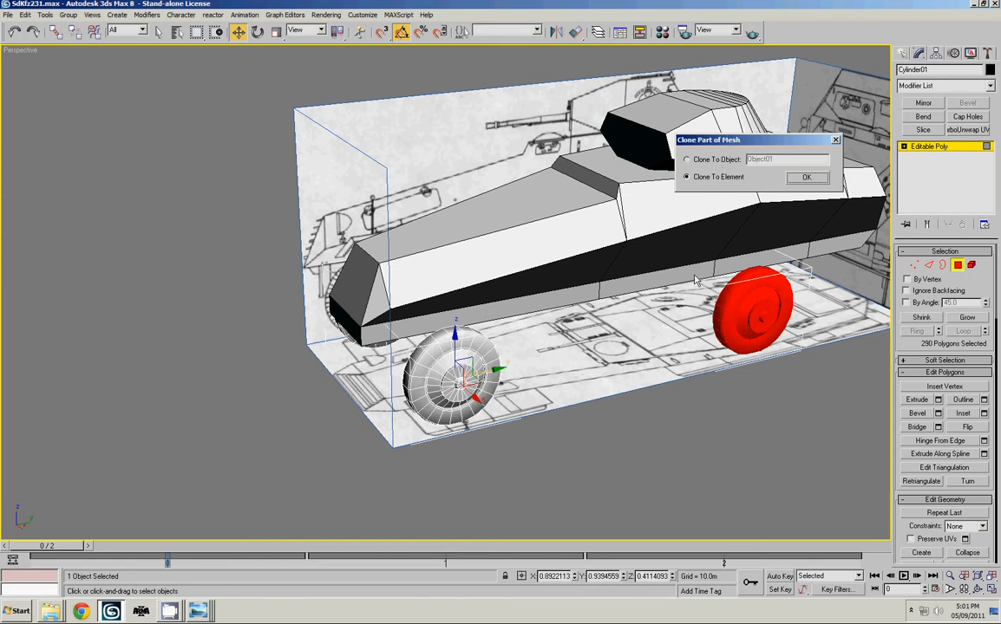
left_click(702, 161)
left_click(806, 179)
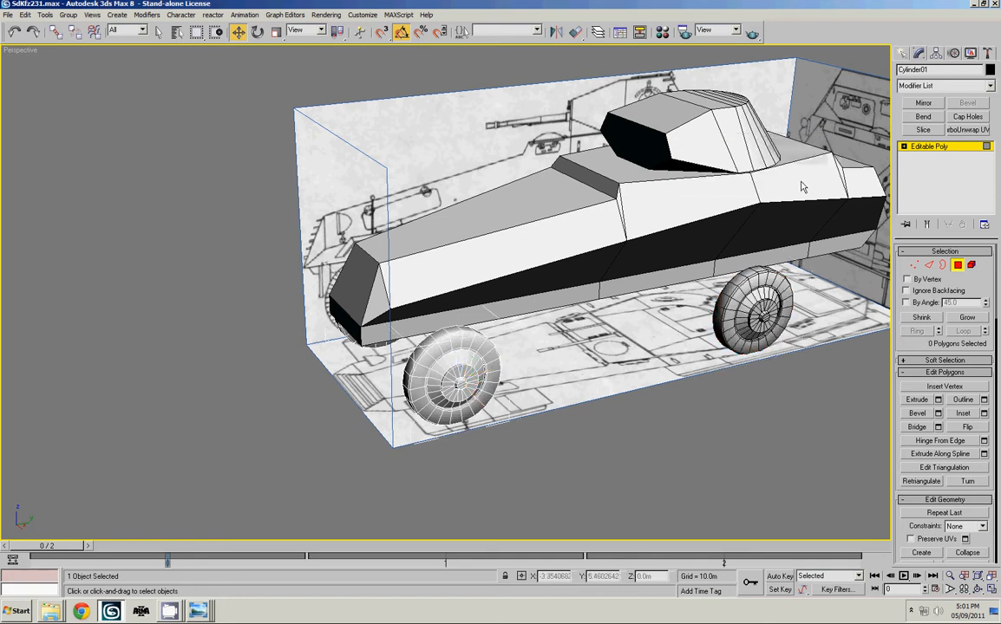
Select the cloned rear wheel and centre its pivot to the object
left_click(903, 54)
left_click(780, 305)
middle_click_drag(780, 305, 565, 228, "alt")
key("alt+w")
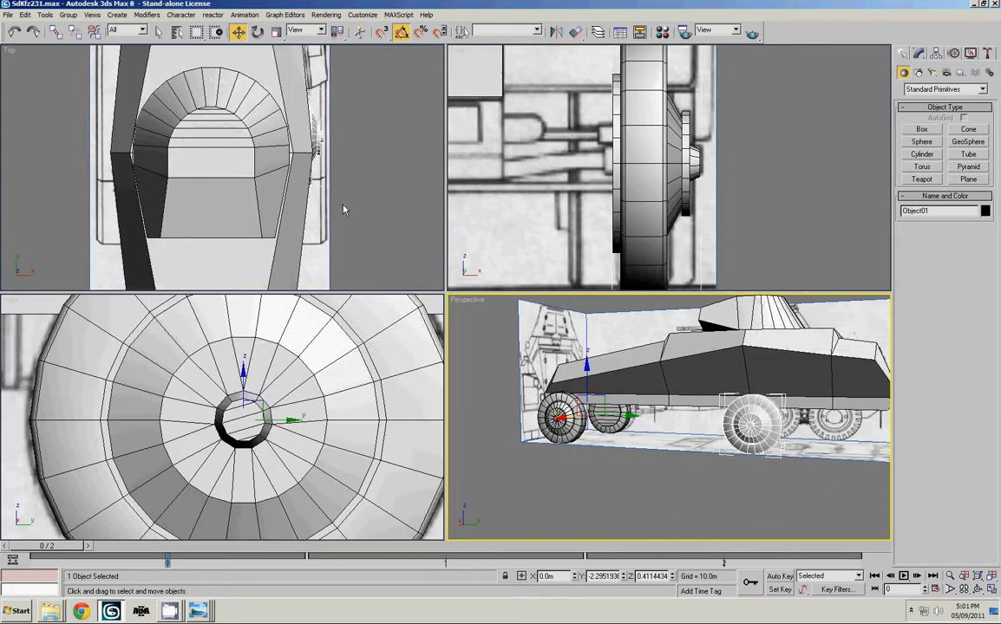
right_click(471, 172)
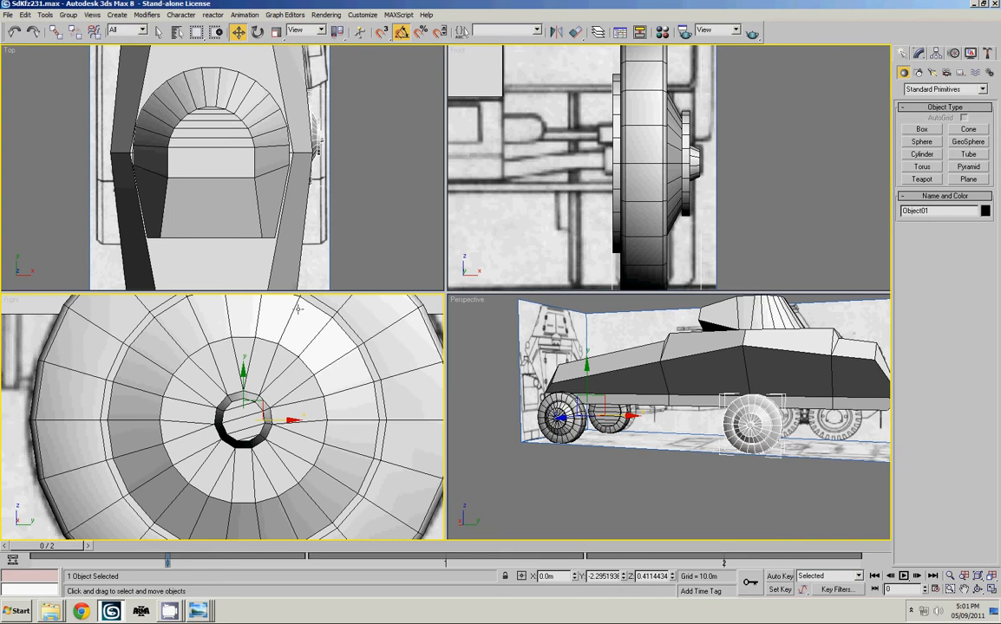
key("alt+w")
scroll(454, 224, "down", 4)
middle_click_drag(660, 267, 477, 276)
scroll(429, 255, "up", 3)
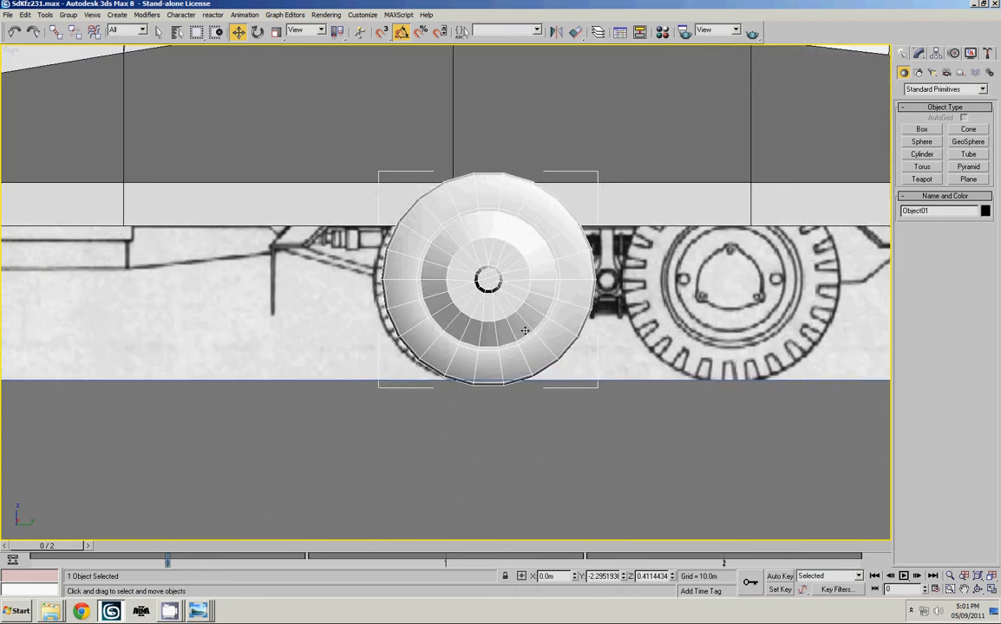
scroll(526, 243, "down", 4)
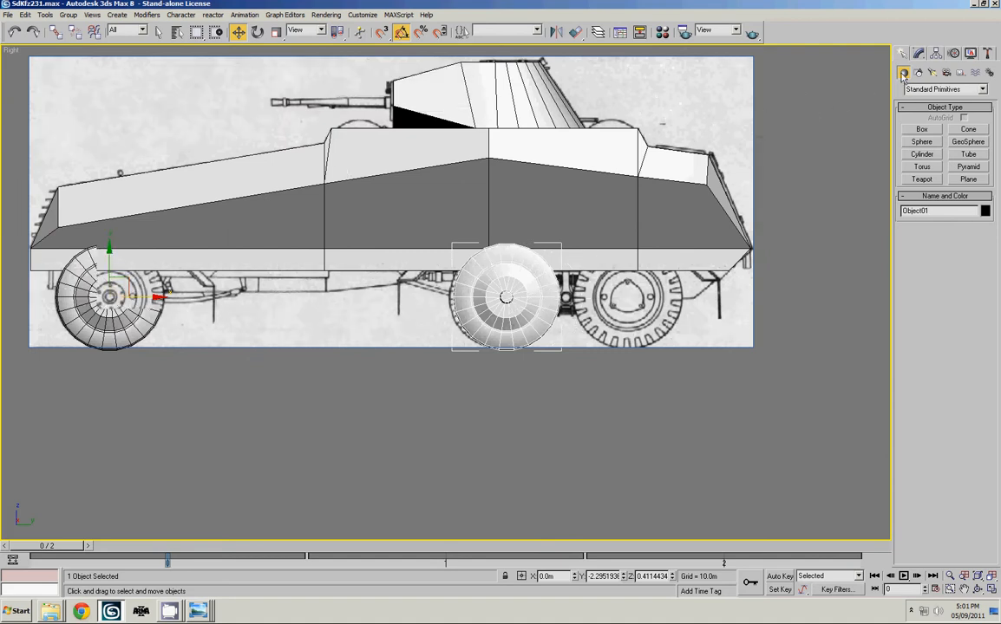
left_click(935, 53)
left_click(945, 129)
left_click(942, 191)
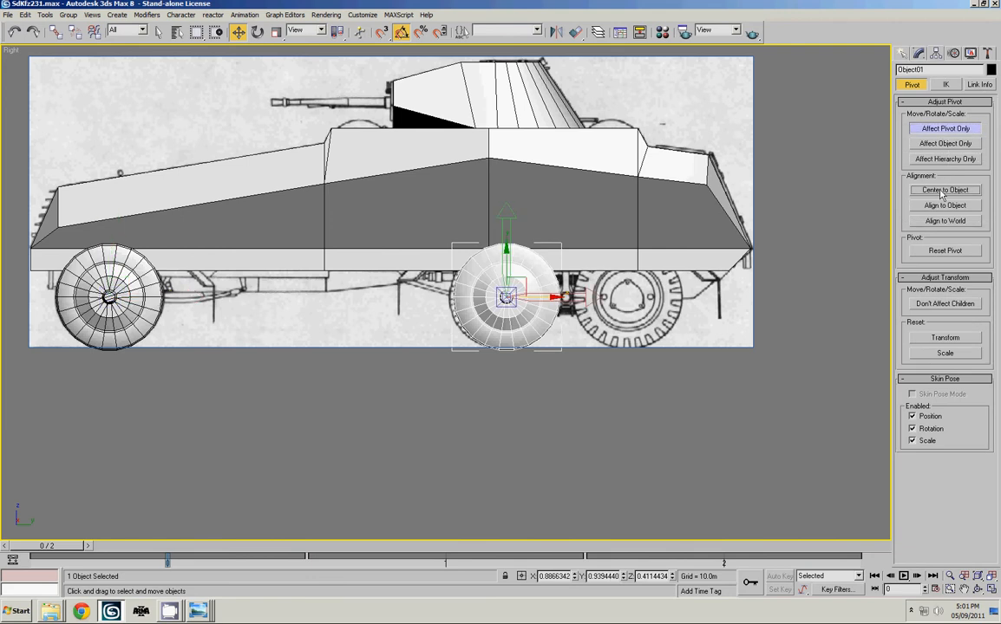
left_click(918, 53)
Move the cloned rear wheel along the hull to about Y 0.913 m, matching the first rear wheel in the side blueprint
scroll(555, 233, "up", 5)
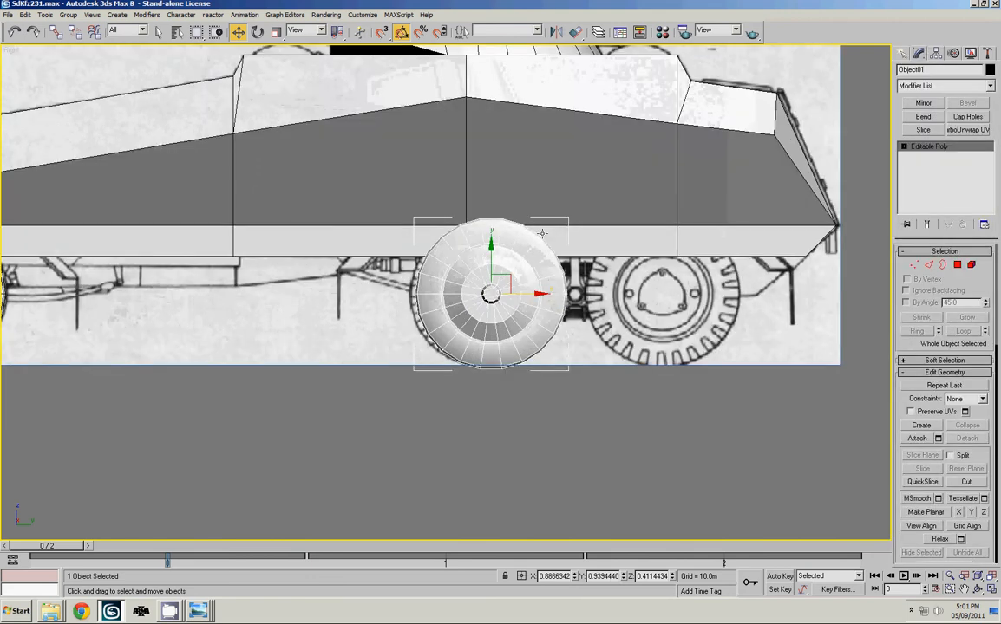
key("period")
left_click_drag(546, 296, 539, 296)
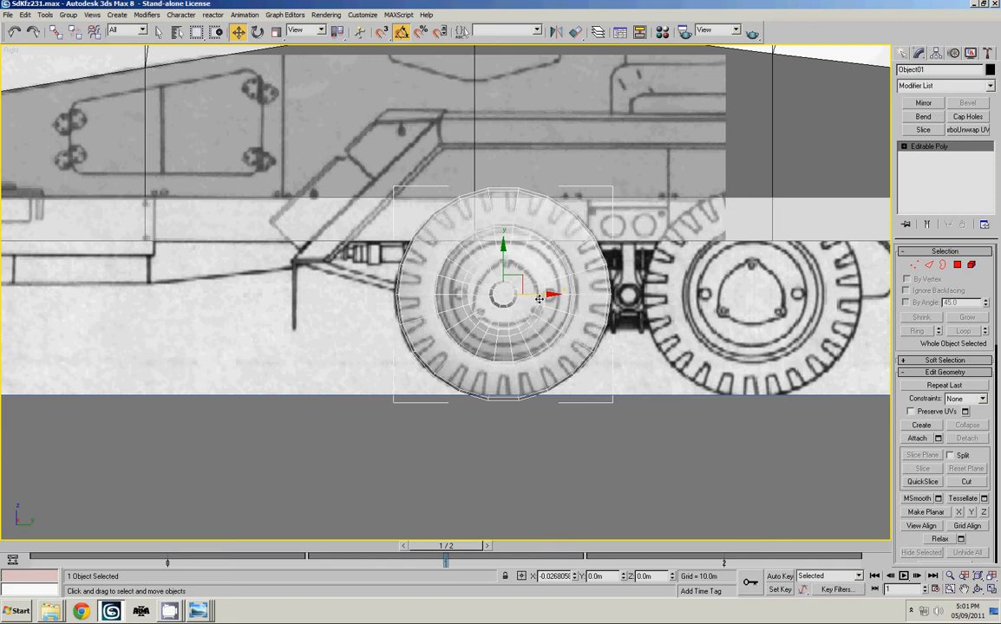
key("comma")
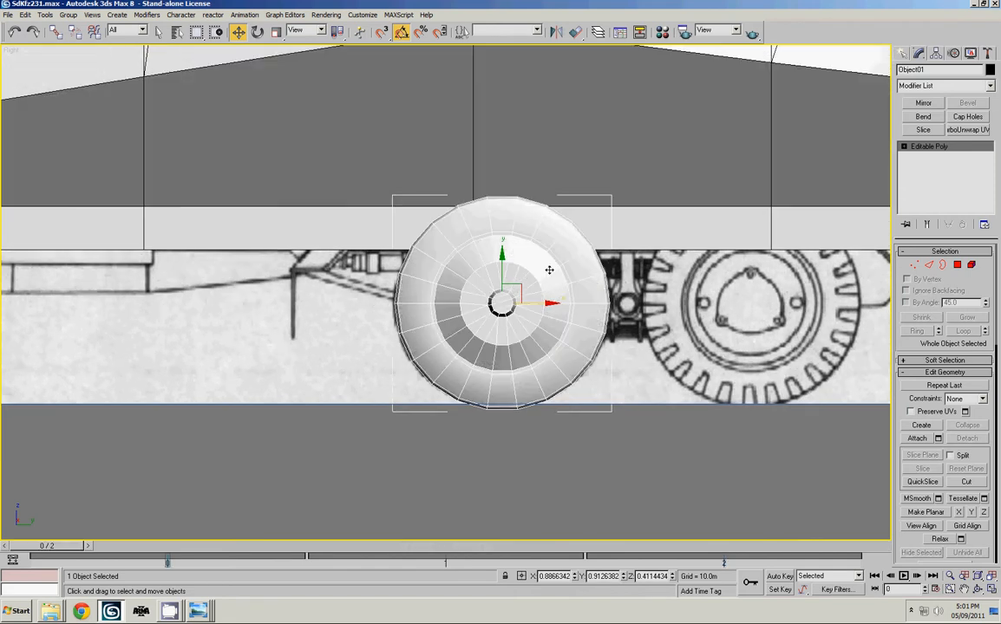
Examine the wheels' placement beneath the hull from several angles and inspect the rear wheel's hub closely
key("alt+w")
left_click(737, 379)
key("alt+w")
middle_click_drag(607, 286, 685, 295, "alt")
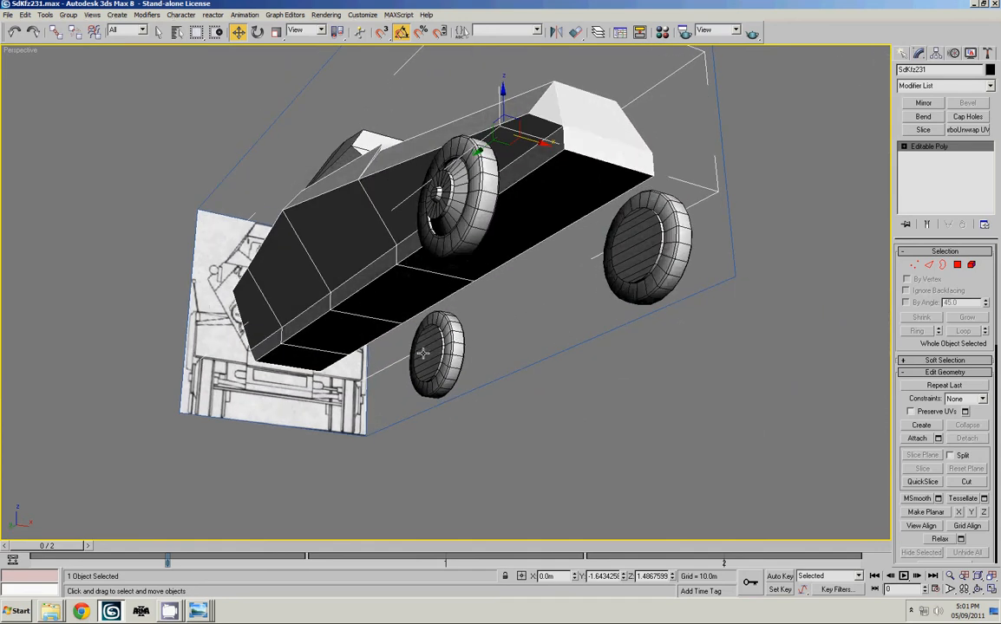
middle_click_drag(556, 303, 469, 338, "alt")
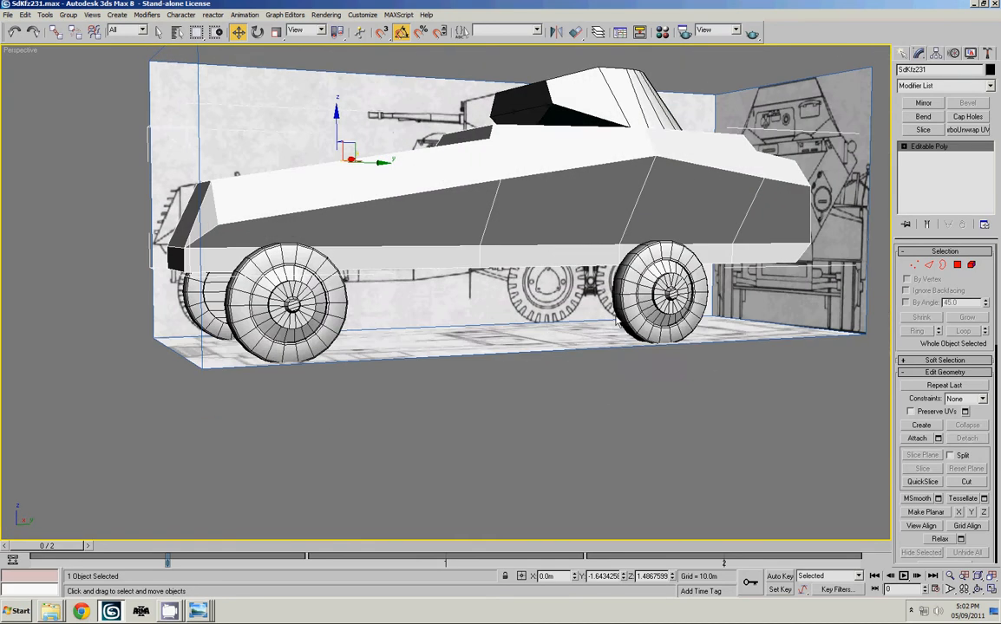
scroll(623, 313, "up", 3)
middle_click_drag(703, 289, 493, 273)
scroll(460, 288, "up", 3)
scroll(493, 273, "down", 3)
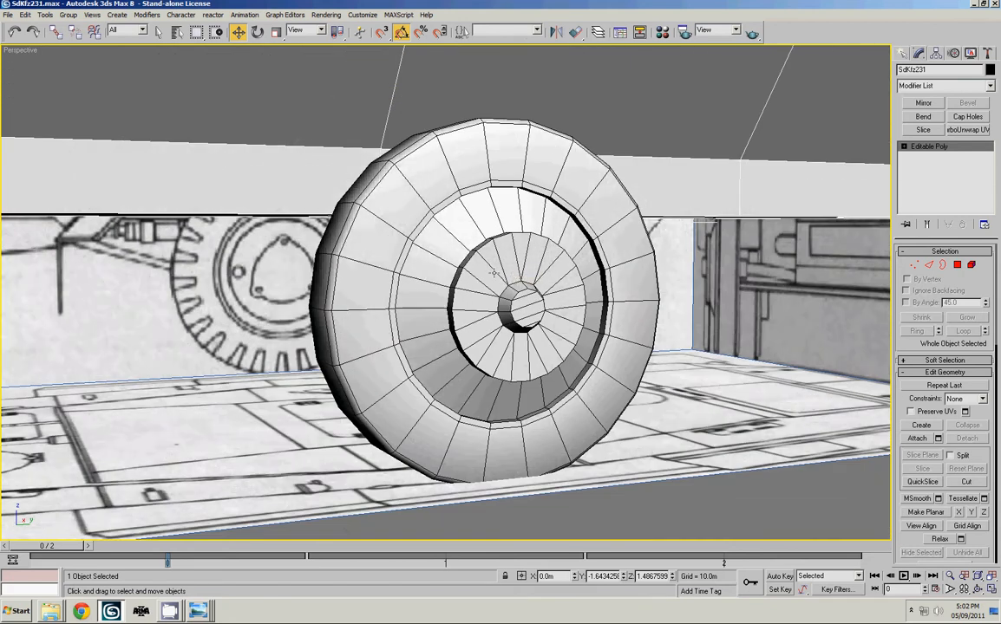
Select the rear wheel's hub cap polygons, grow the selection out to the tyre's inner rim and delete them
left_click(530, 305)
key("4")
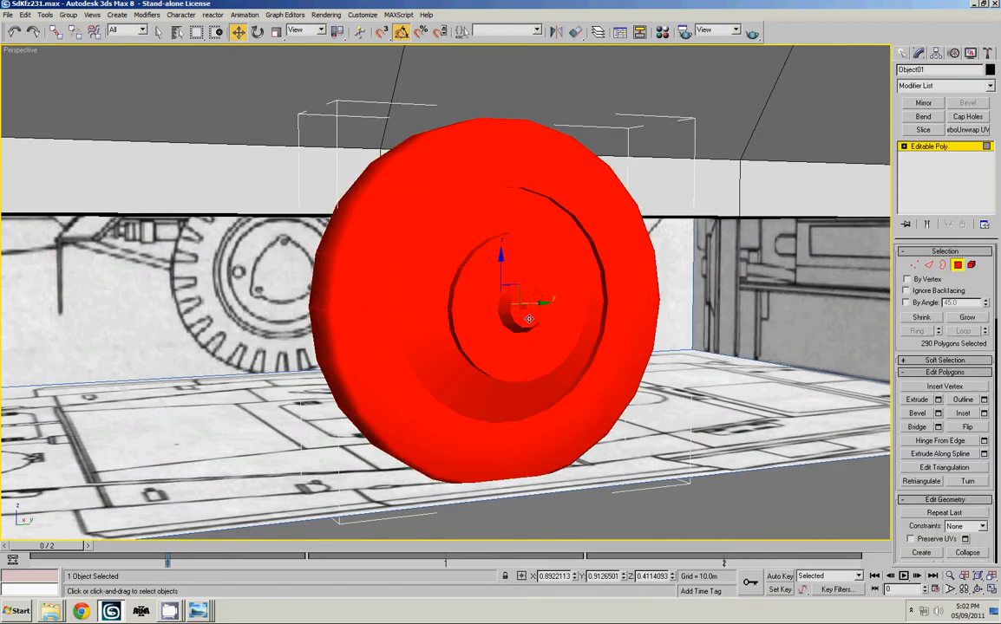
left_click(713, 317)
left_click(522, 297)
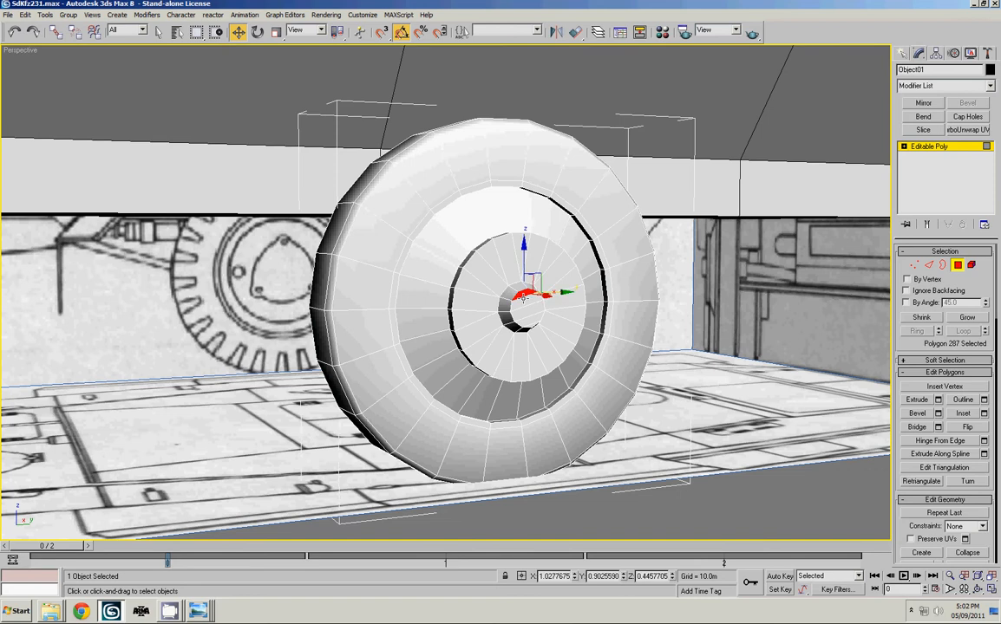
left_click(525, 301, "ctrl")
left_click(527, 307, "ctrl")
left_click(529, 320, "ctrl")
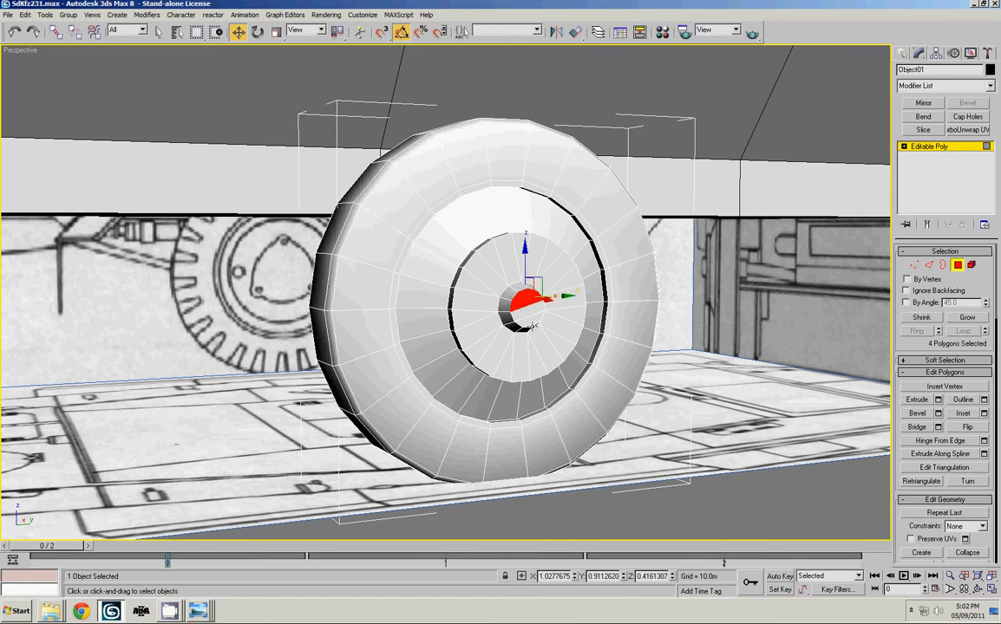
left_click(532, 327, "ctrl")
middle_click_drag(534, 320, 548, 337)
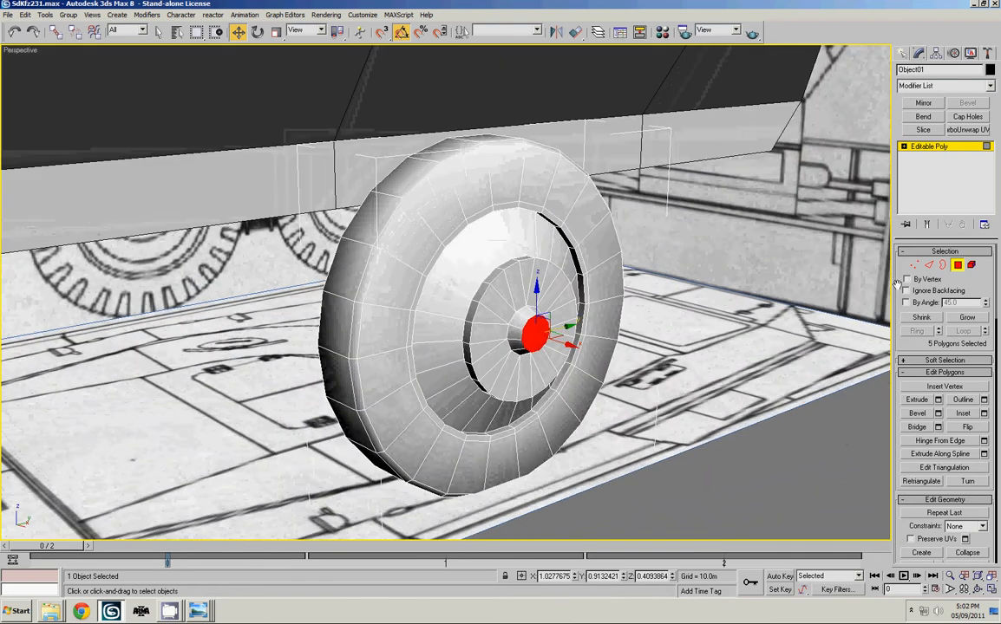
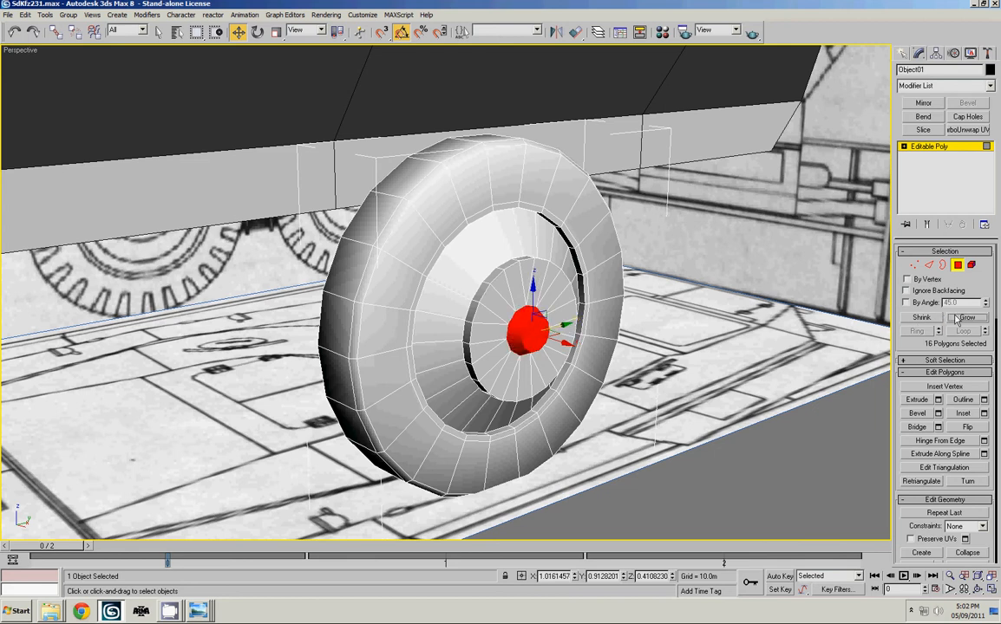
left_click(964, 318)
key("ctrl+z")
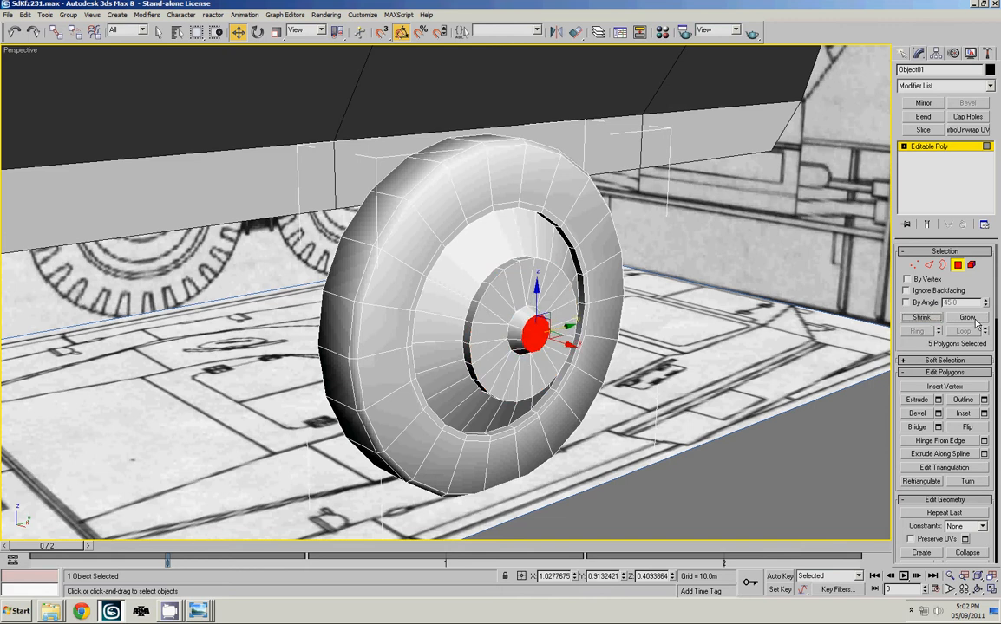
left_click(971, 318)
left_click(971, 319)
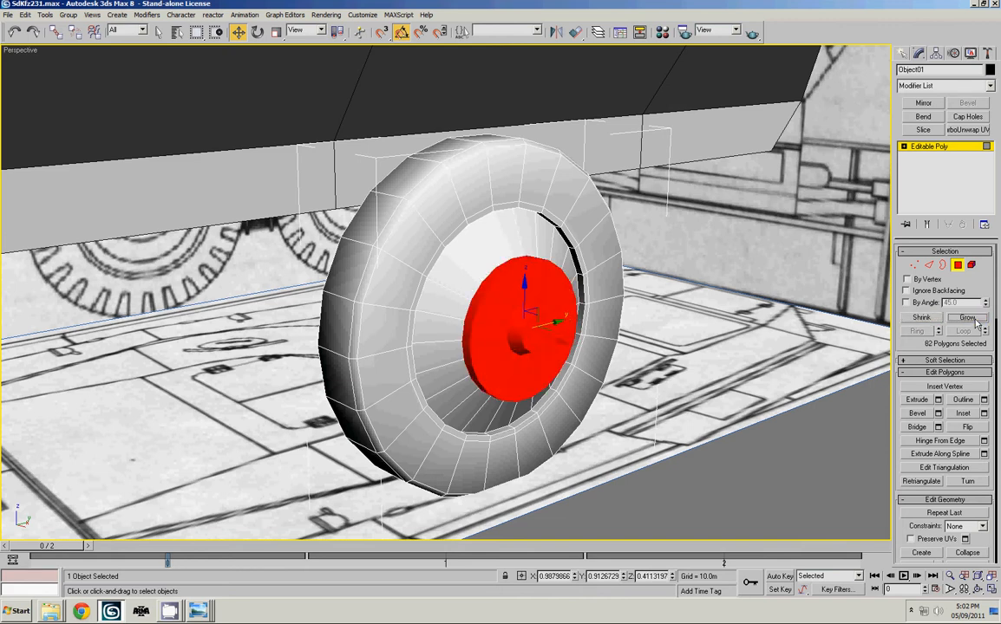
left_click(971, 319)
middle_click_drag(778, 310, 756, 262, "alt")
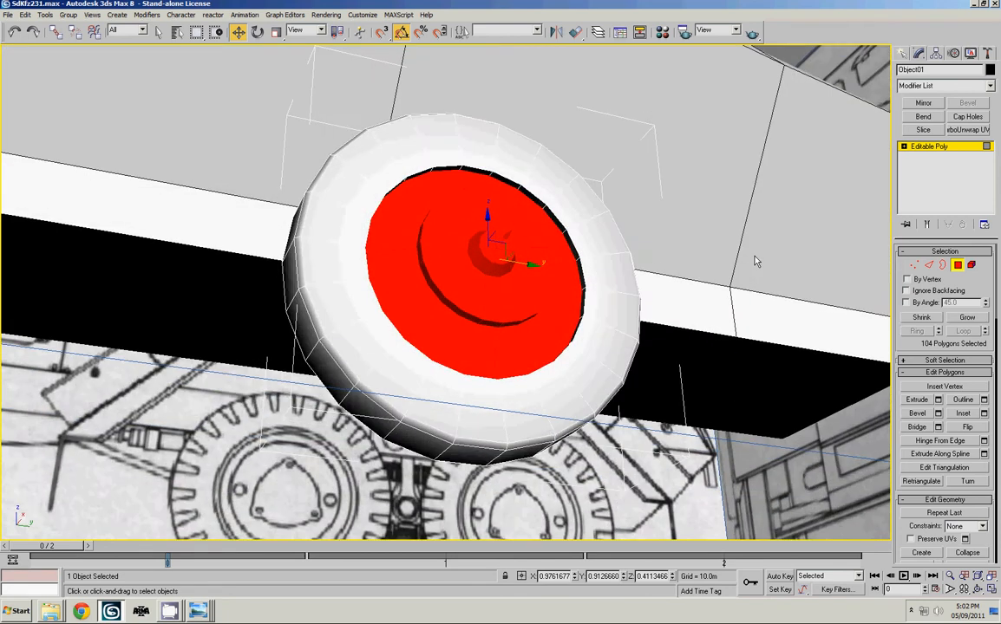
key("Delete")
Select the open border around the rear tyre's centre hole as 22 edges
key("3")
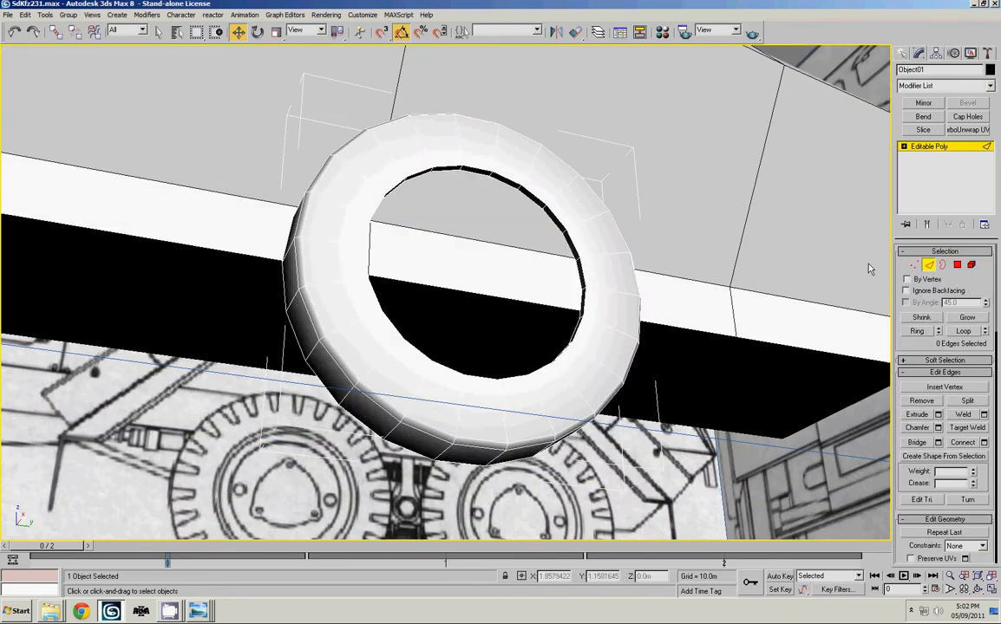
left_click(517, 200)
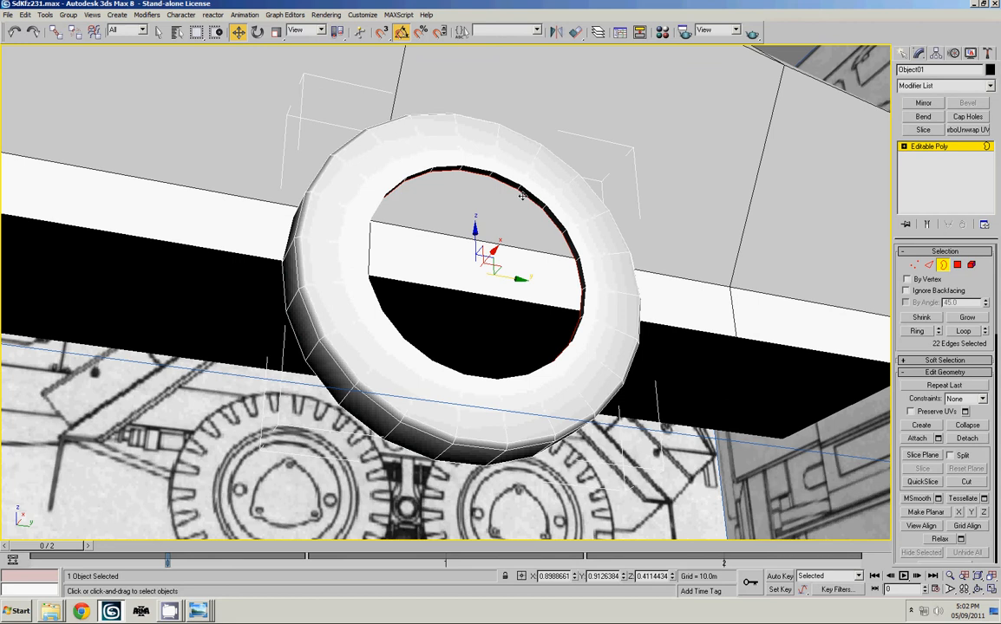
middle_click_drag(517, 201, 813, 286, "alt")
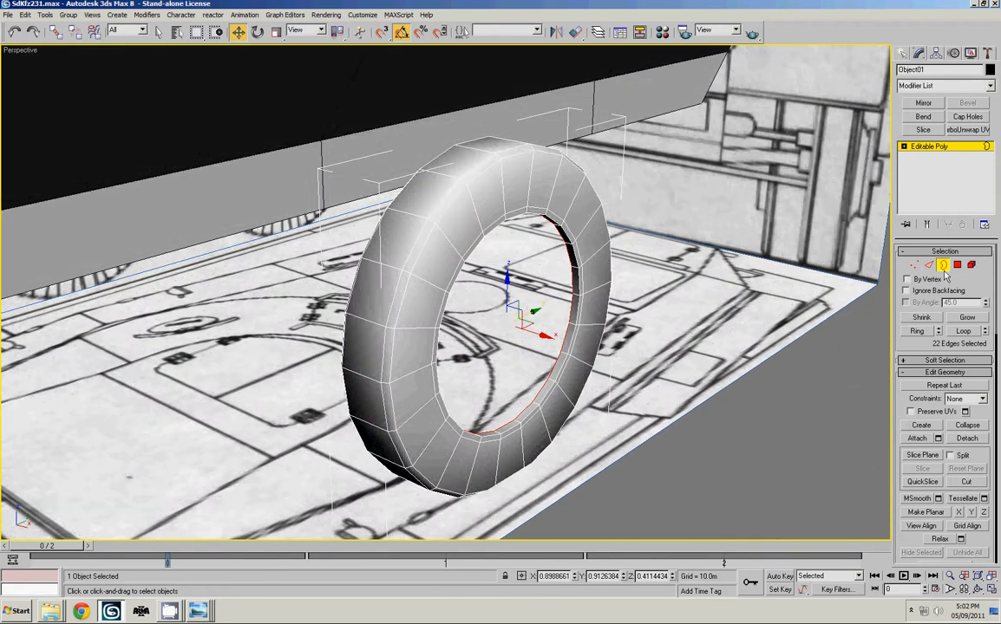
key("1")
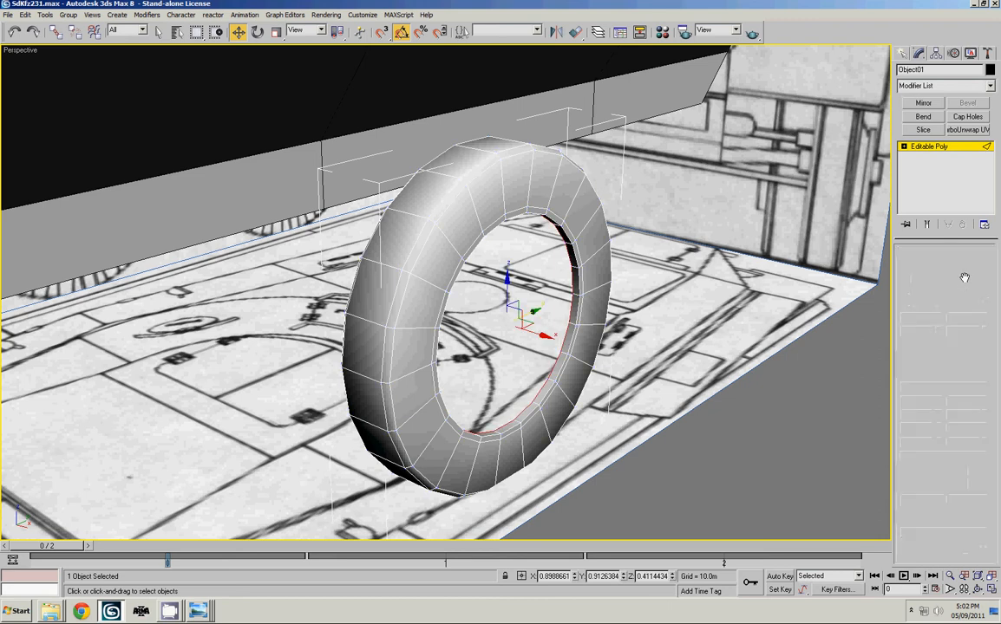
key("5")
key("3")
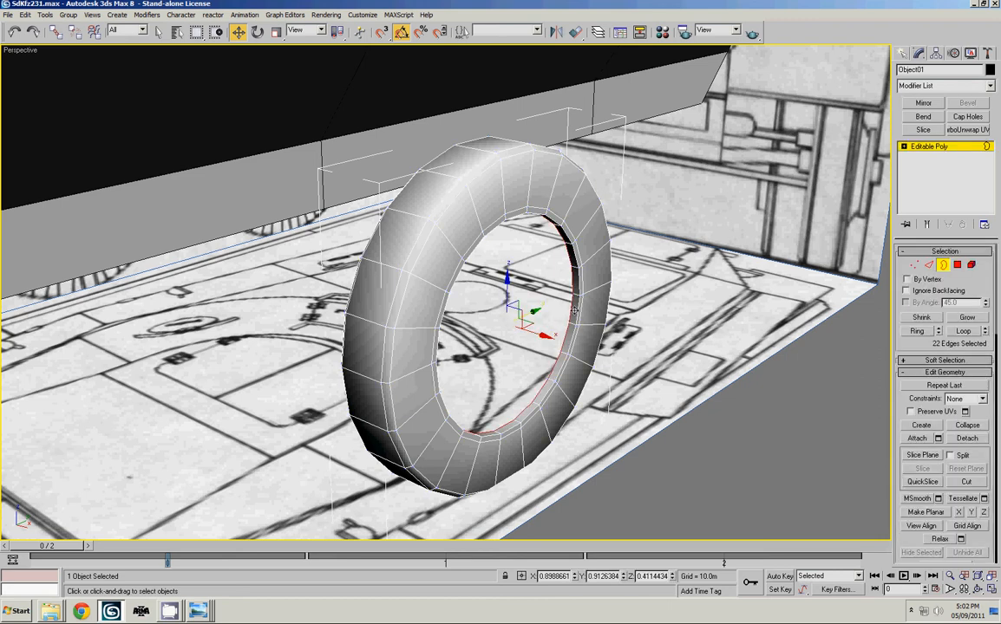
key("2")
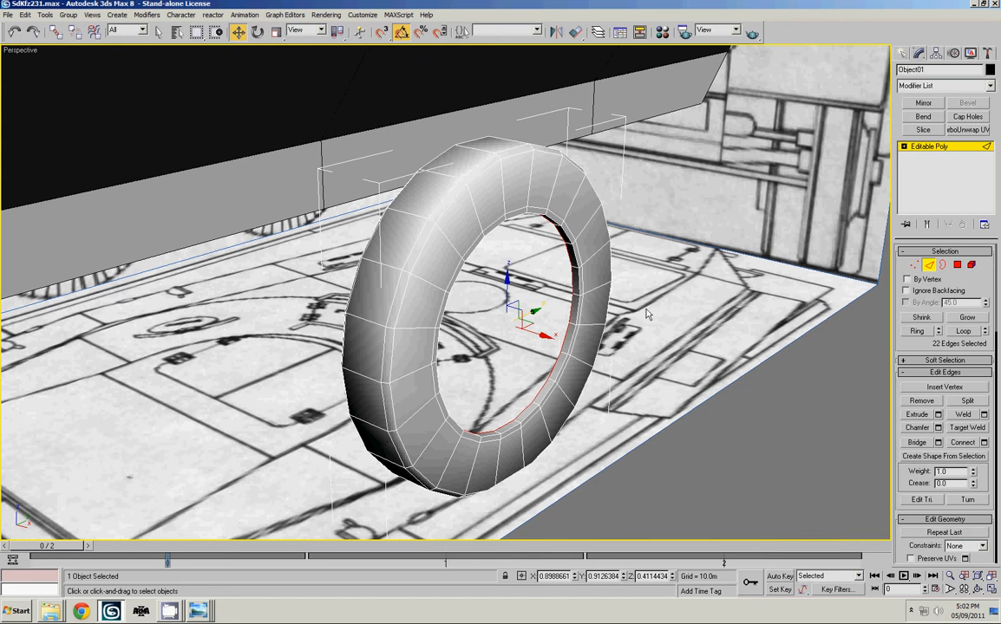
Extrude the selected rim edges inward through the tyre to about X 0.795 m
middle_click_drag(746, 281, 622, 302, "alt")
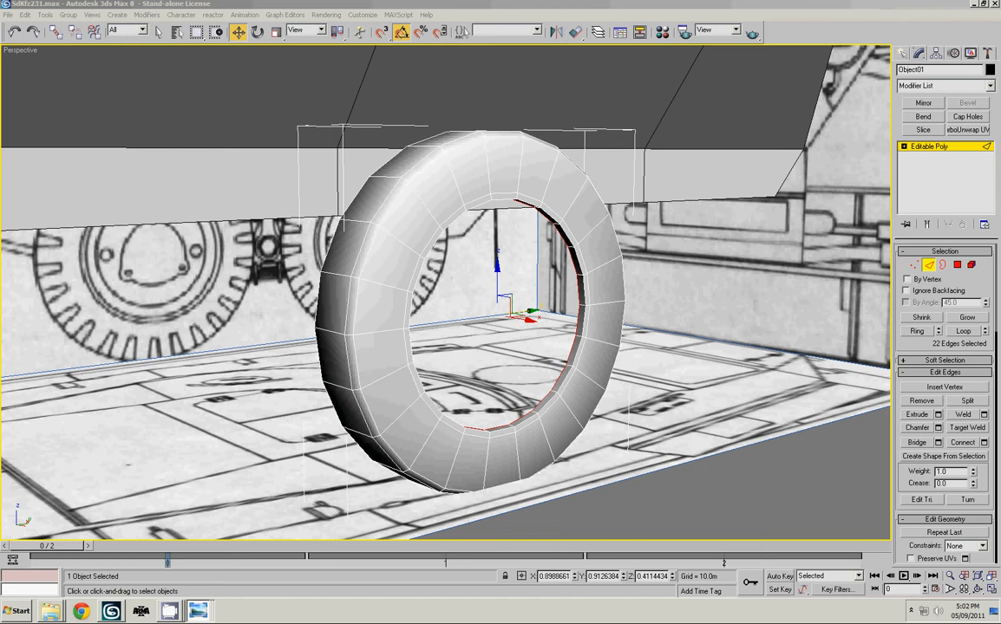
middle_click_drag(679, 328, 631, 279, "alt")
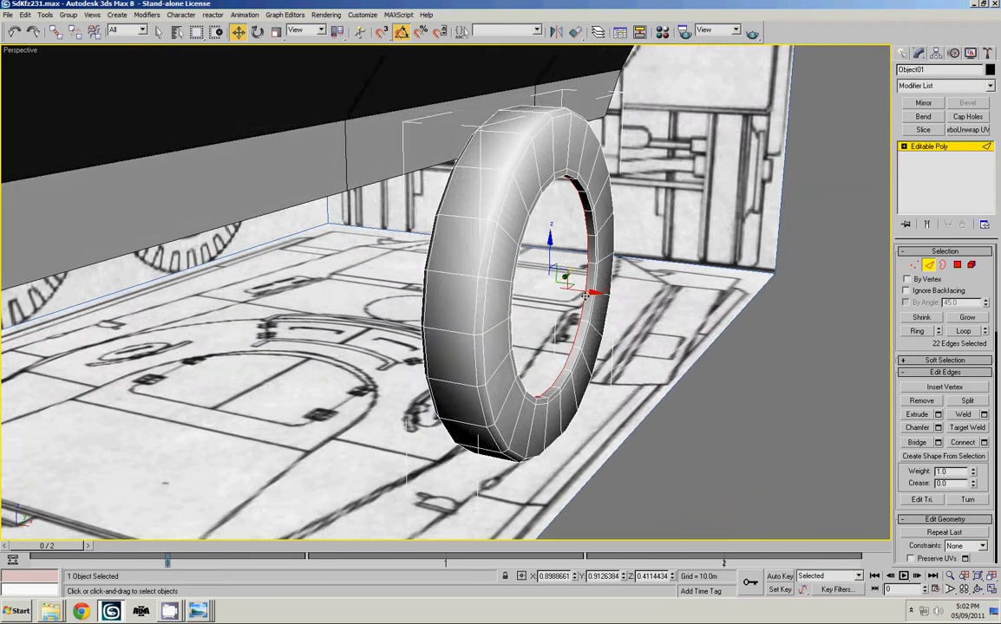
left_click_drag(588, 295, 547, 269)
middle_click_drag(555, 271, 614, 267, "alt")
Move the extruded inner rim edges out to about X 0.82 m in the front view and scale them slightly smaller
key("alt+w")
right_click(591, 181)
key("alt+w")
middle_click_drag(578, 226, 638, 229)
key("period")
key("alt+x")
middle_click_drag(473, 227, 502, 227)
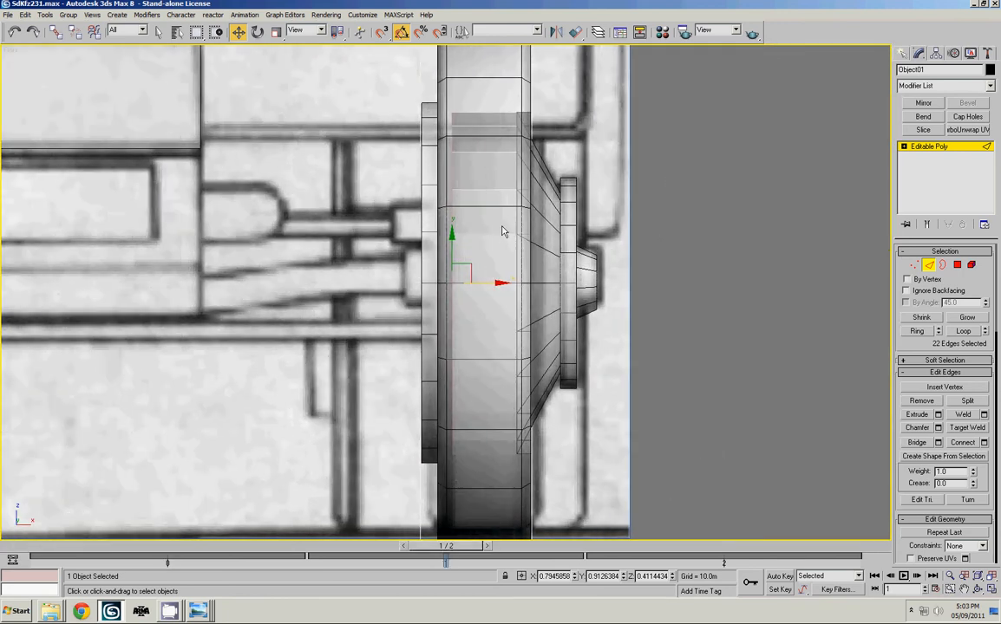
mouse_move(482, 284)
left_mouse_down()
mouse_move(499, 301)
mouse_move(481, 283)
left_mouse_up()
key("r")
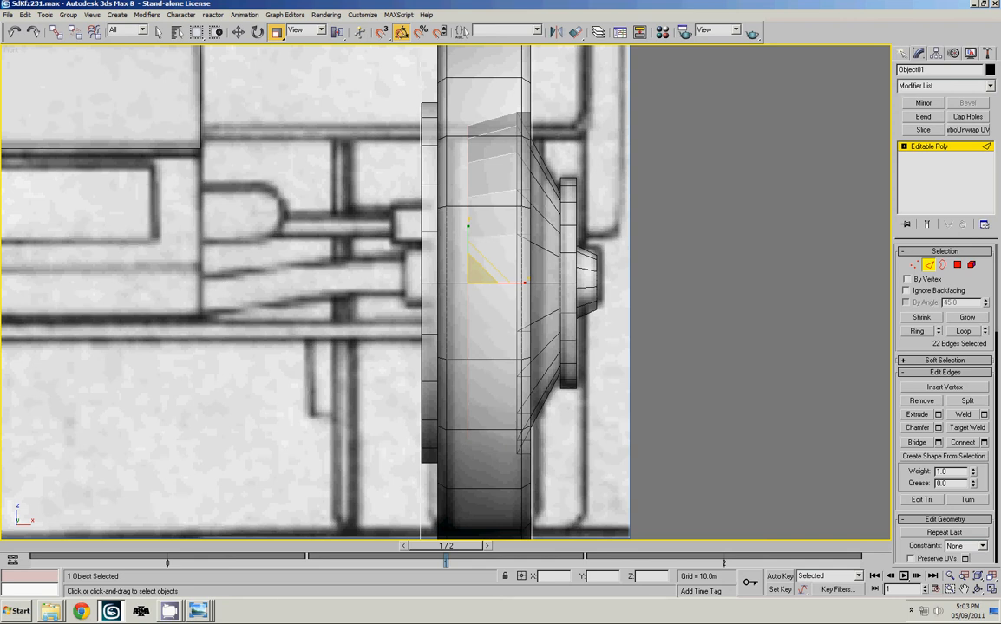
Reselect the inner rim's 22-edge loop and move it to about X 0.813 m inside the tyre
key("alt+w")
left_click(666, 390)
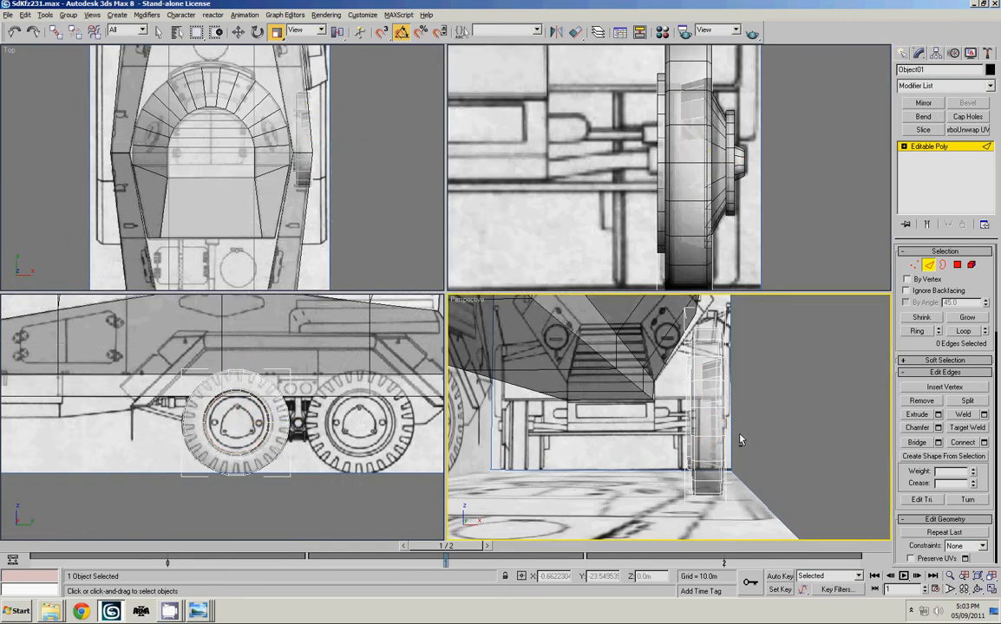
key("alt+w")
scroll(719, 409, "up", 3)
middle_click_drag(718, 404, 681, 344, "alt")
key("comma")
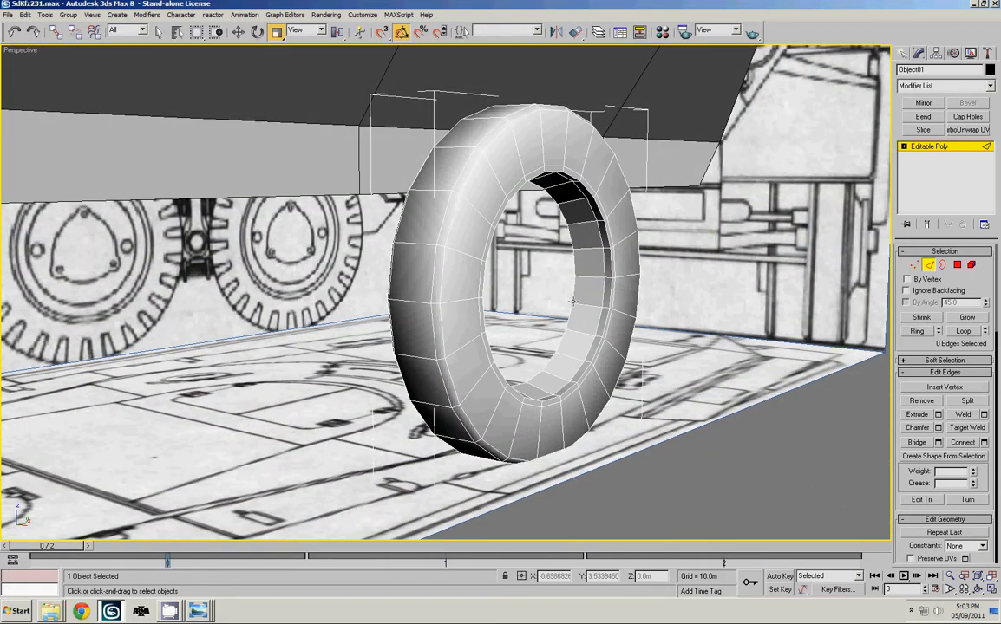
key("ctrl+a")
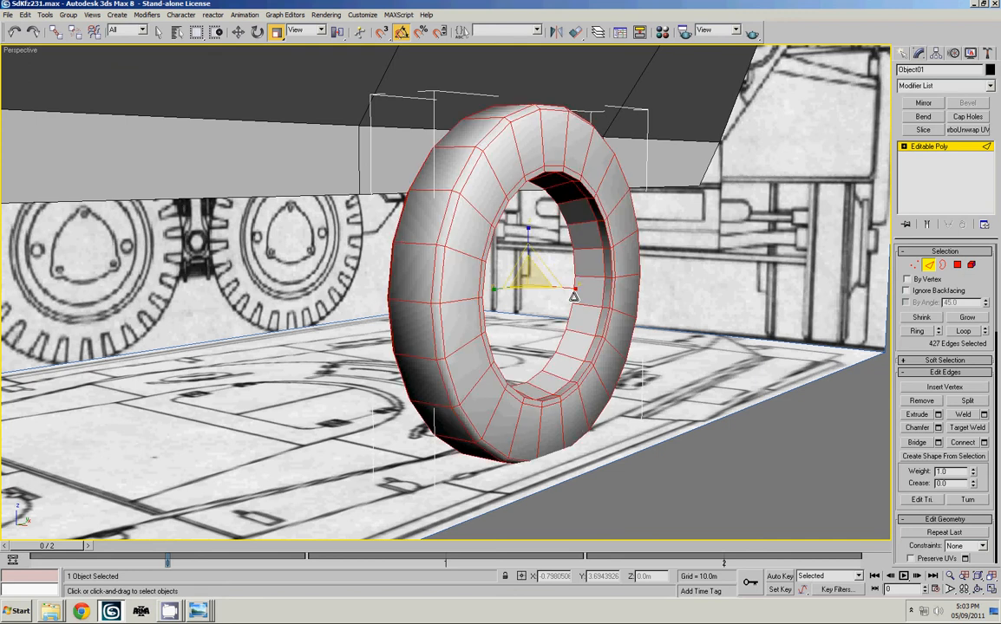
left_click(573, 297)
key("alt+l")
key("w")
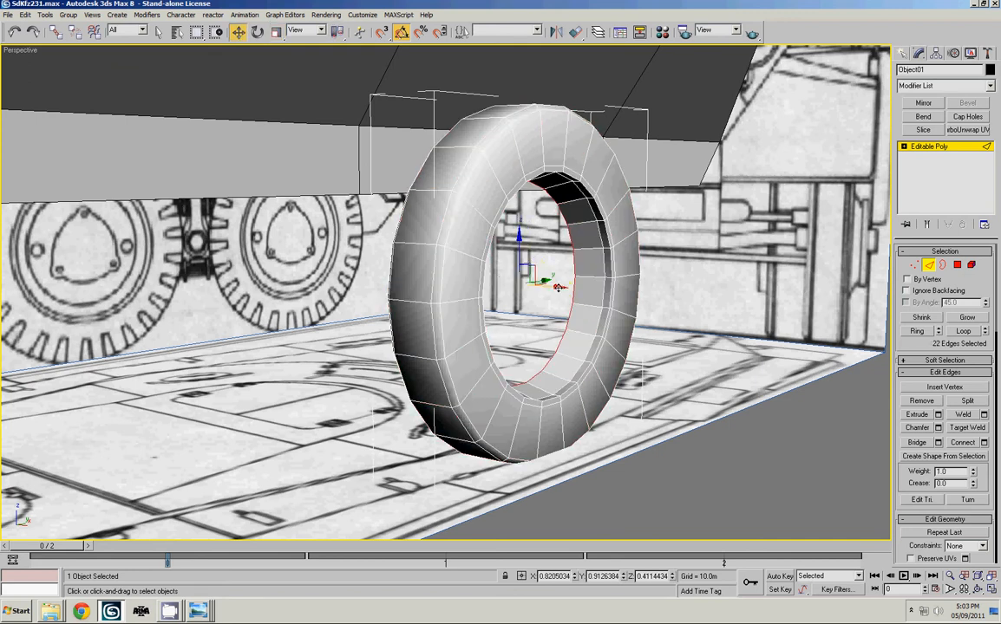
middle_click_drag(559, 287, 570, 224, "alt")
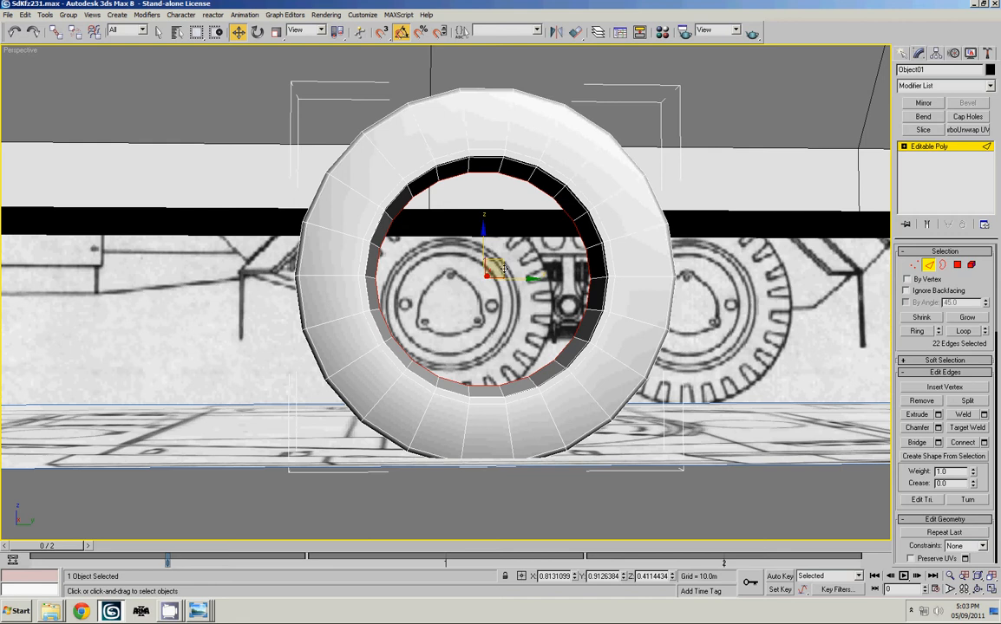
Try to extrude the inner rim edges toward the centre as a disc and out into a hub stub, and undo it
key("r")
left_click_drag(466, 295, 534, 96, "shift")
middle_click_drag(547, 183, 617, 205, "alt")
key("w")
left_click_drag(547, 293, 587, 319, "shift")
middle_click_drag(162, 272, 196, 252, "alt")
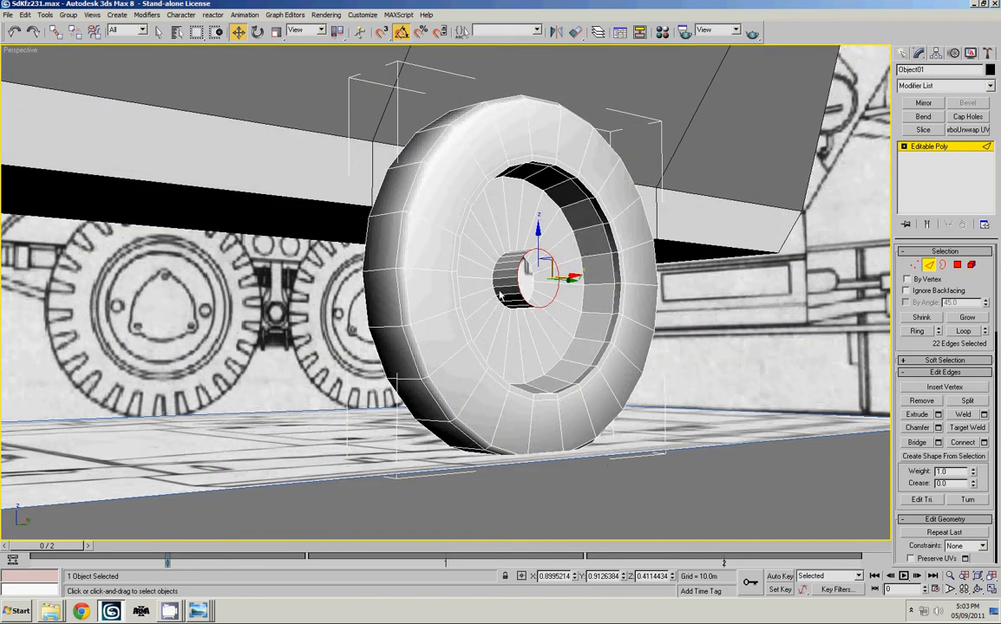
key("ctrl+z")
key("ctrl+z")
mouse_move(532, 277)
middle_mouse_down("alt")
mouse_move(513, 289)
mouse_move(516, 275)
mouse_move(524, 289)
middle_mouse_up("alt")
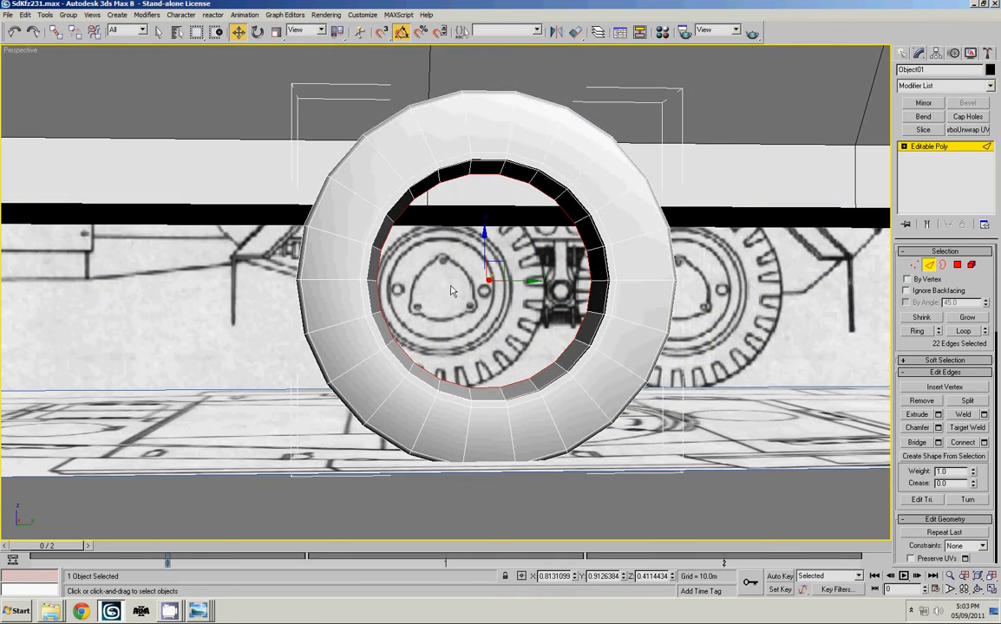
Close the wheel's open centre with a Cap Holes modifier and convert the result back to an editable poly
middle_click_drag(469, 255, 489, 260)
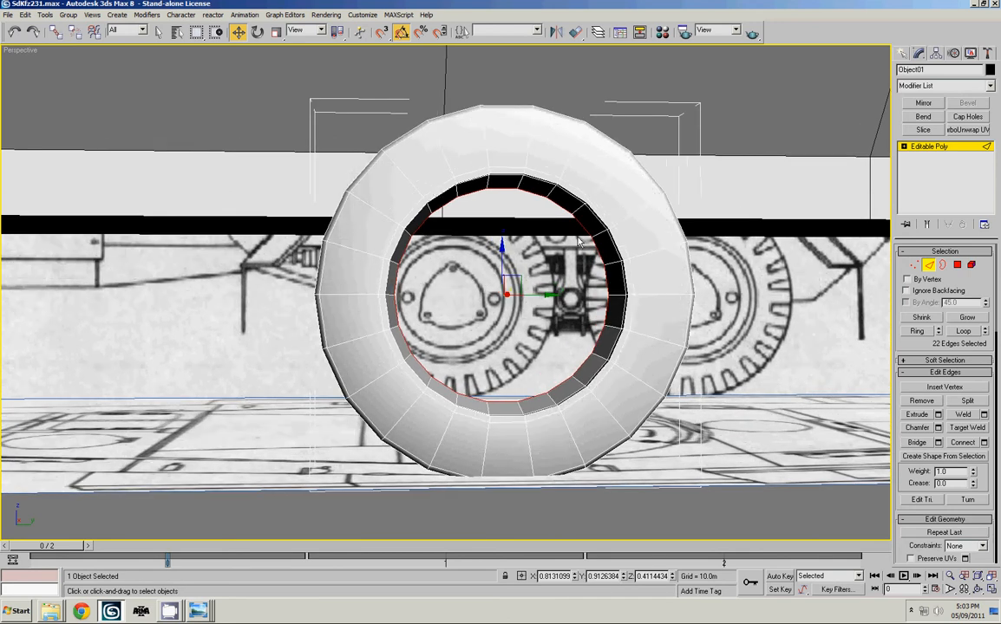
left_click(967, 116)
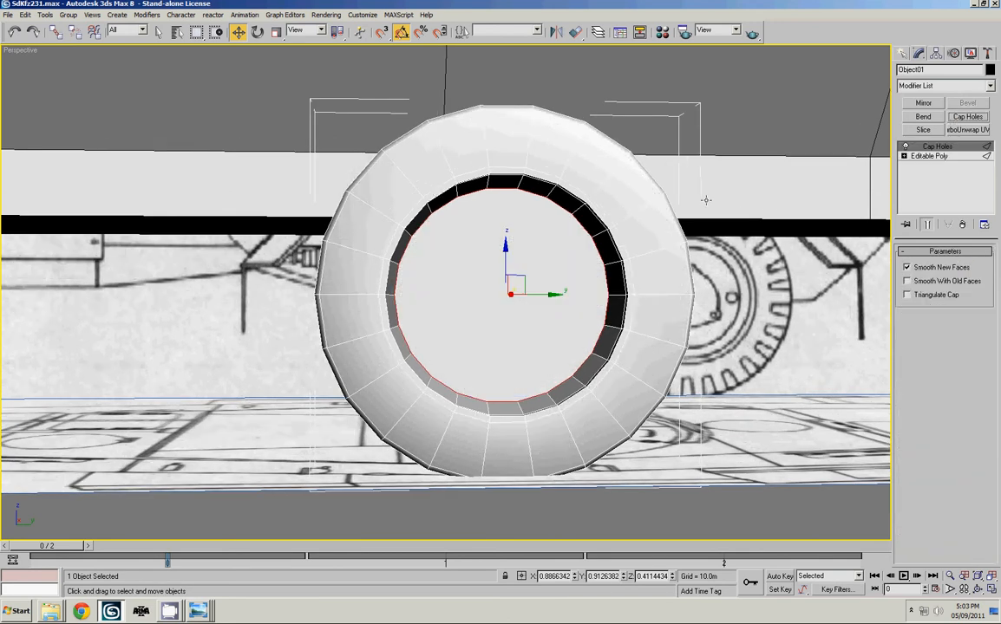
mouse_move(571, 231)
middle_mouse_down("alt")
mouse_move(576, 240)
mouse_move(567, 217)
mouse_move(558, 228)
middle_mouse_up("alt")
right_click(576, 238)
left_click(564, 232)
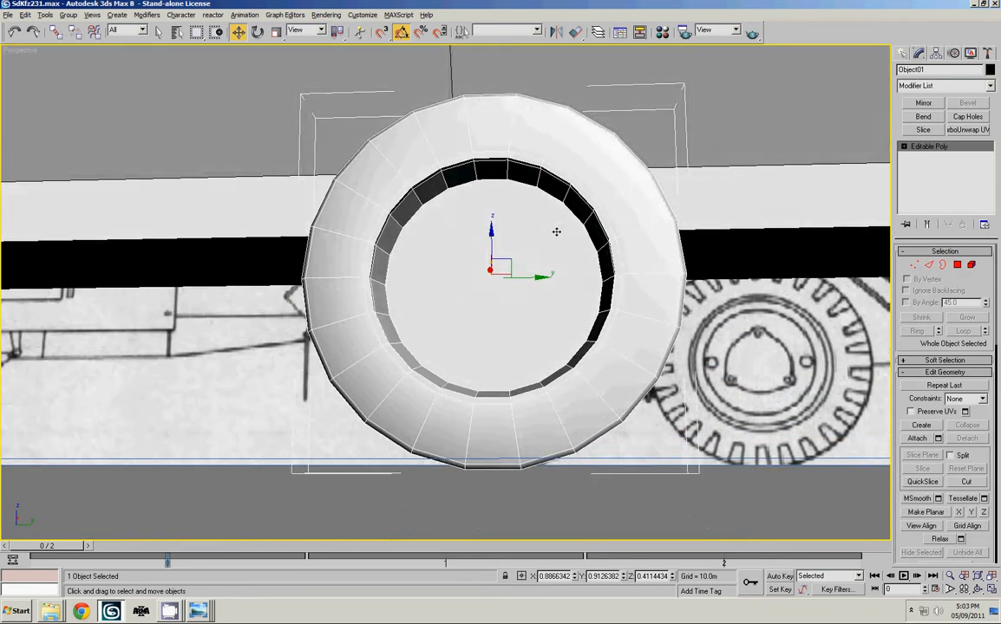
Connect the two uppermost opposing vertex pairs across the hub cap with horizontal edges
key("1")
key("period")
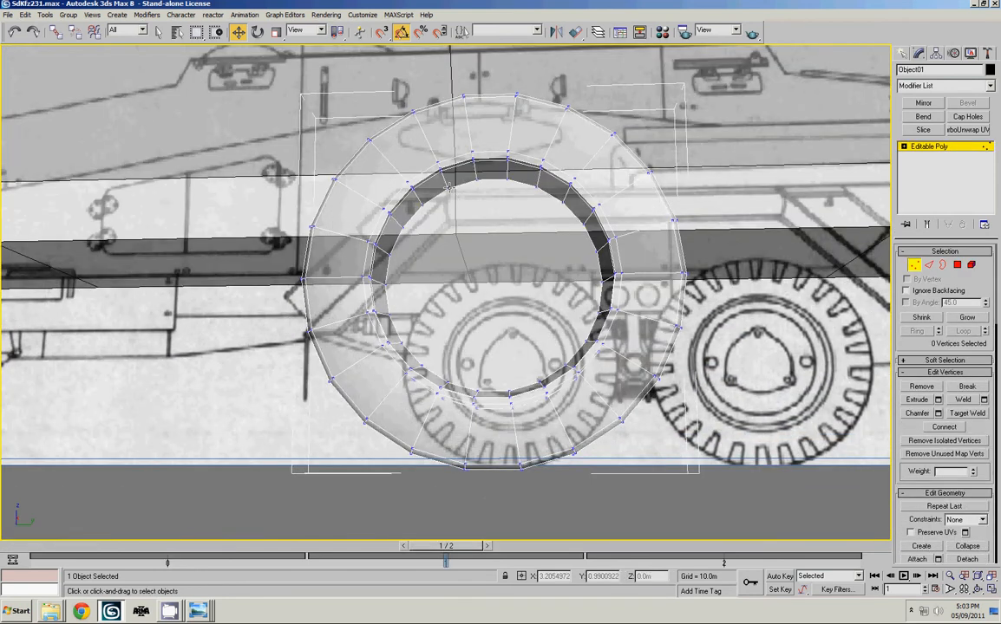
left_click(447, 186)
left_click(490, 173, "ctrl")
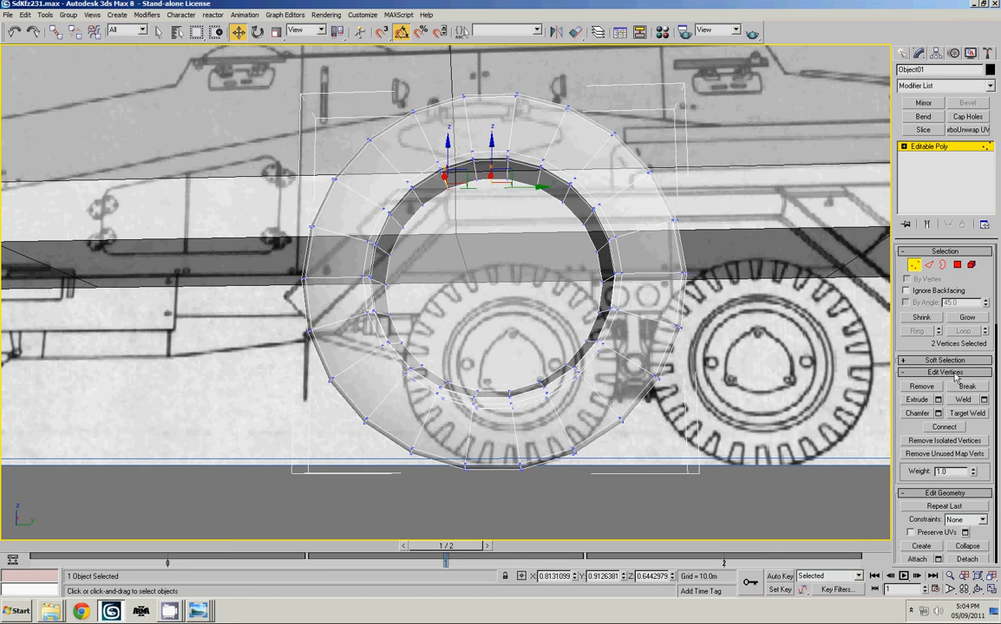
left_click(943, 427)
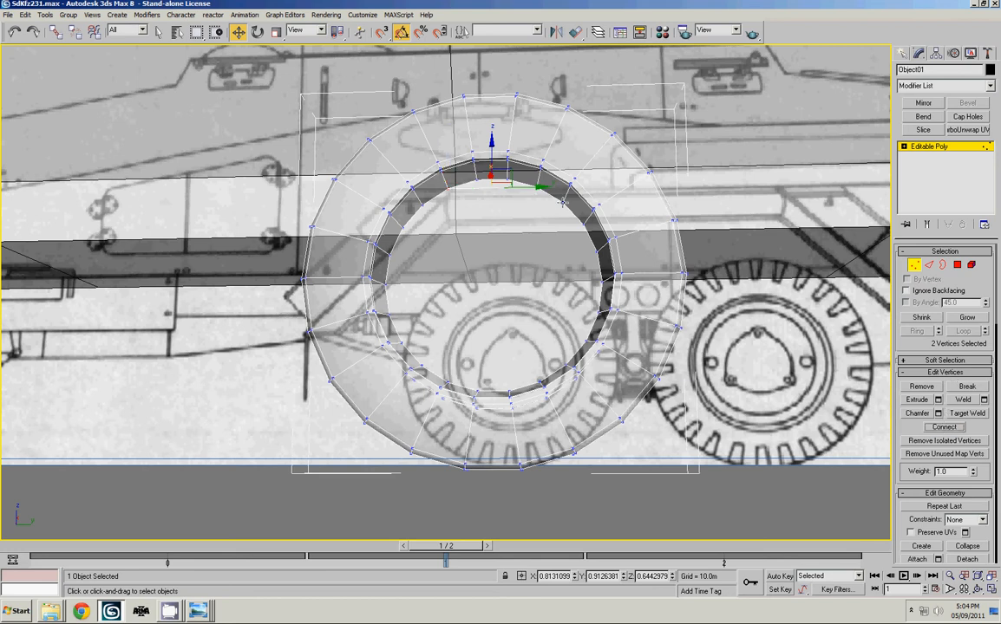
left_click(563, 192)
left_click(423, 205, "ctrl")
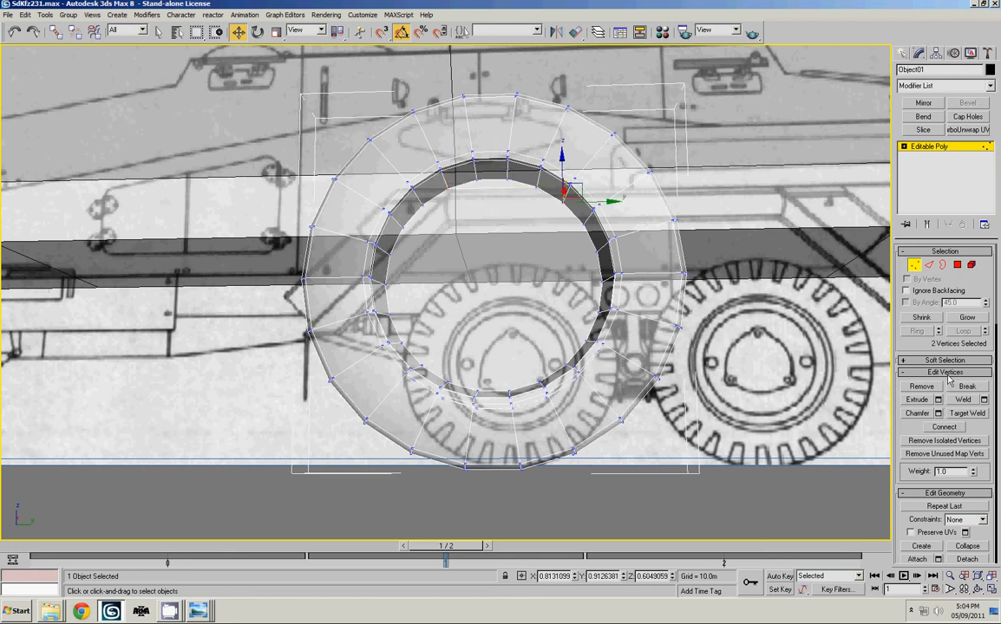
left_click(945, 427)
Connect the next three opposing vertex pairs down to the cap's middle with horizontal edges
left_click(584, 224)
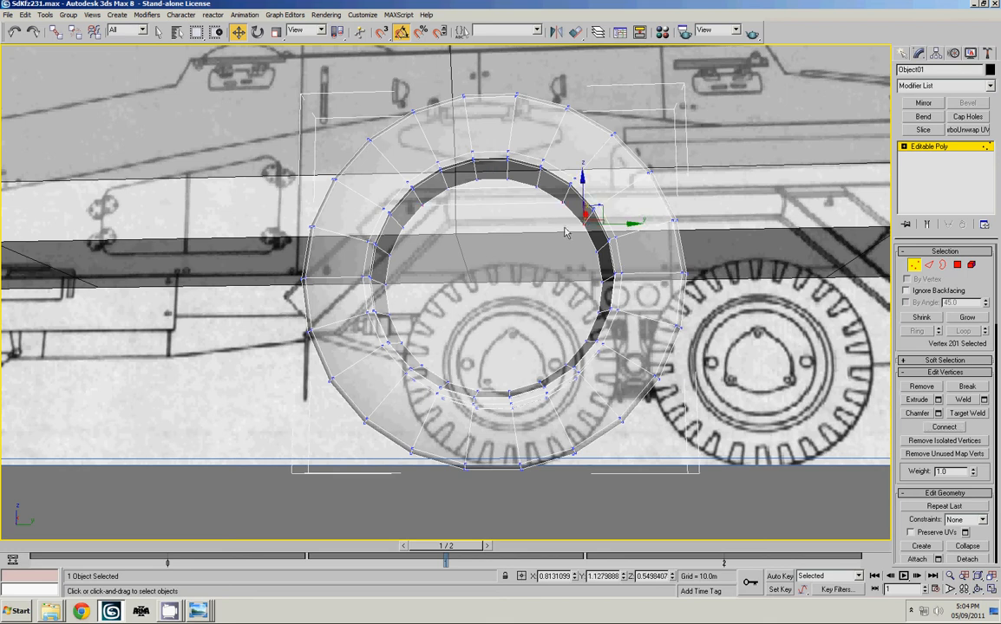
left_click(404, 228, "ctrl")
left_click(944, 427)
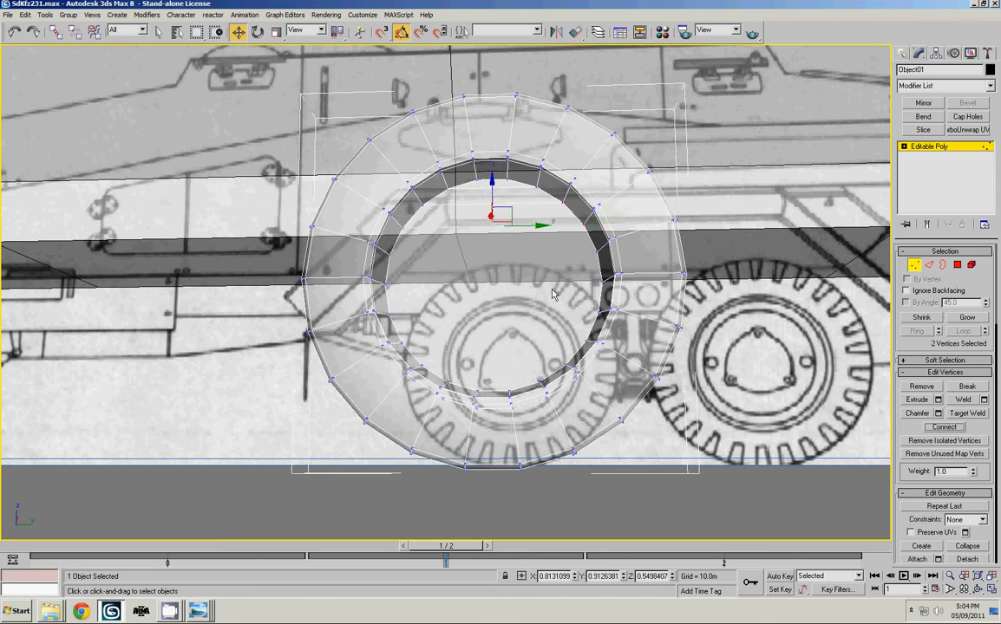
left_click(597, 245)
left_click(388, 253, "ctrl")
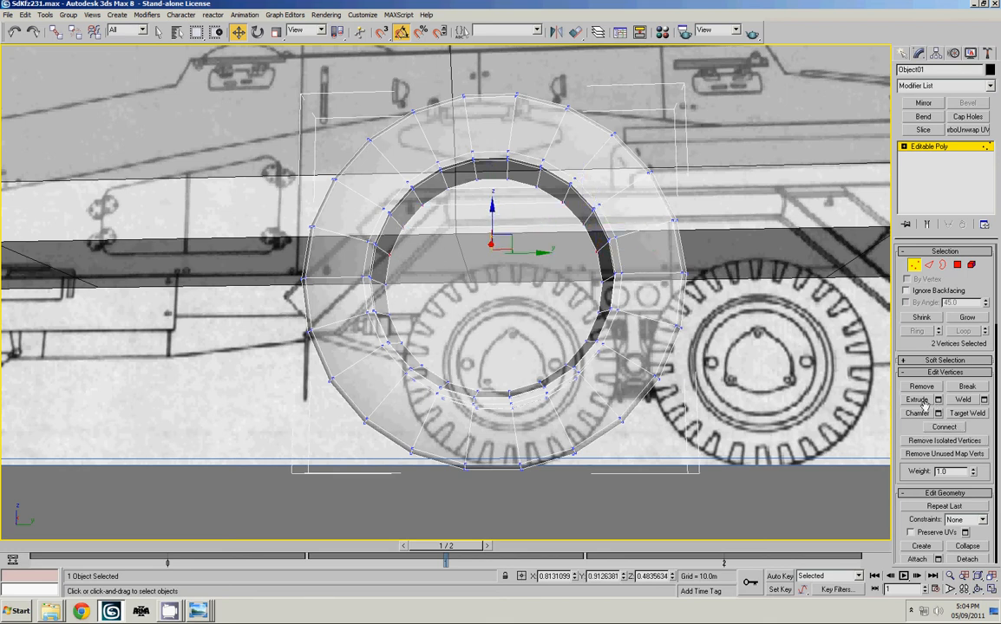
left_click(957, 431)
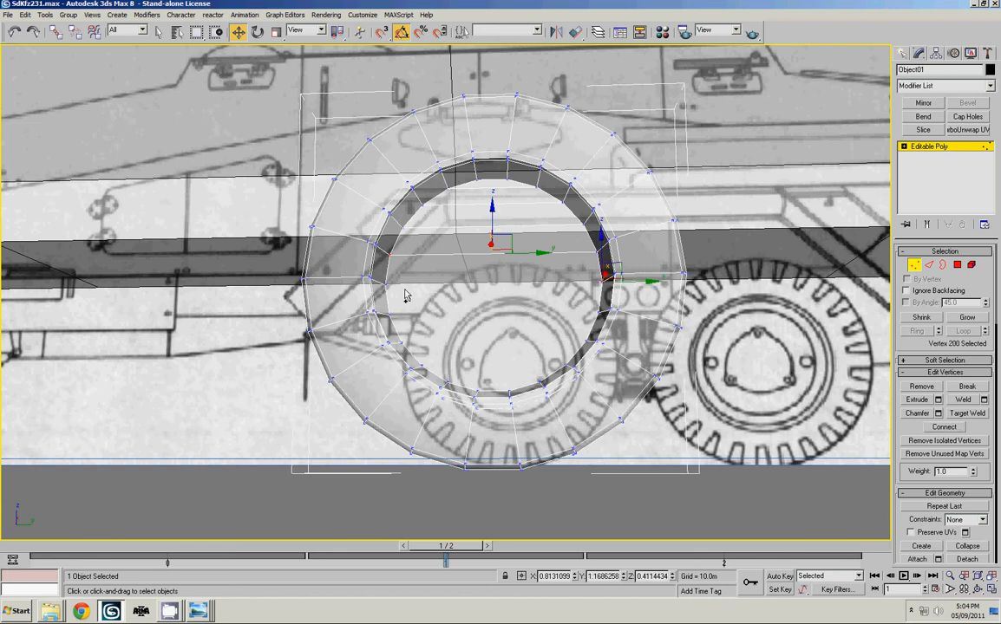
left_click_drag(619, 262, 583, 340)
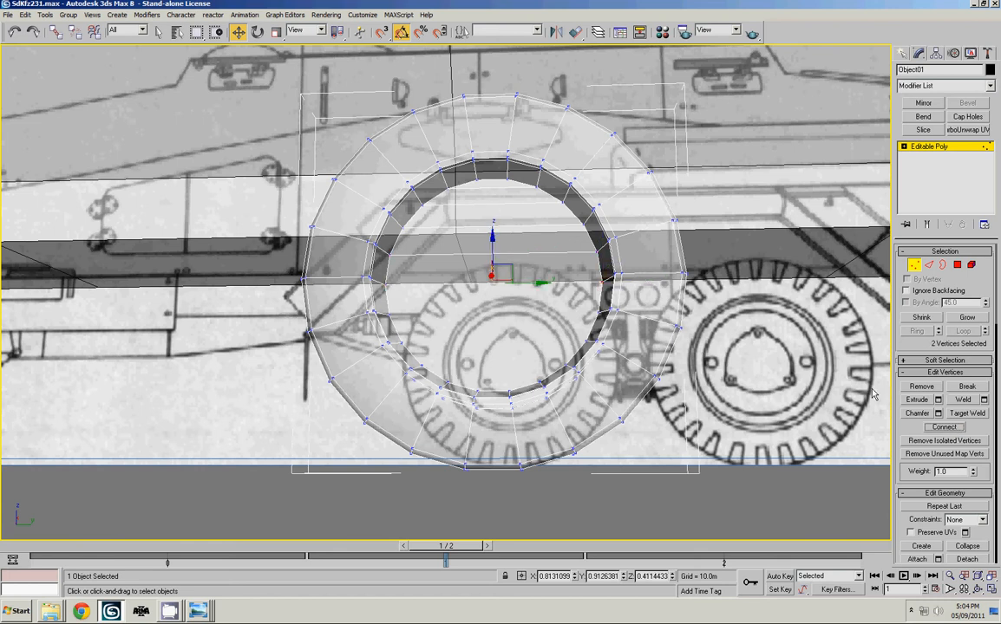
Connect the two opposing vertex pairs just below the cap's middle with horizontal edges
middle_click_drag(588, 286, 588, 351, "alt")
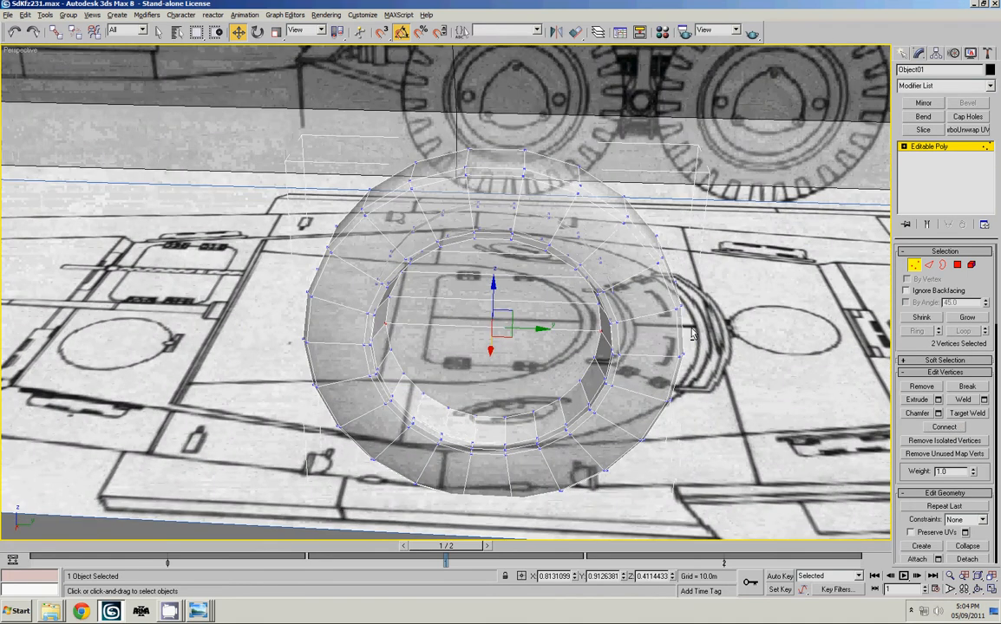
left_click(594, 359)
left_click(391, 350, "ctrl")
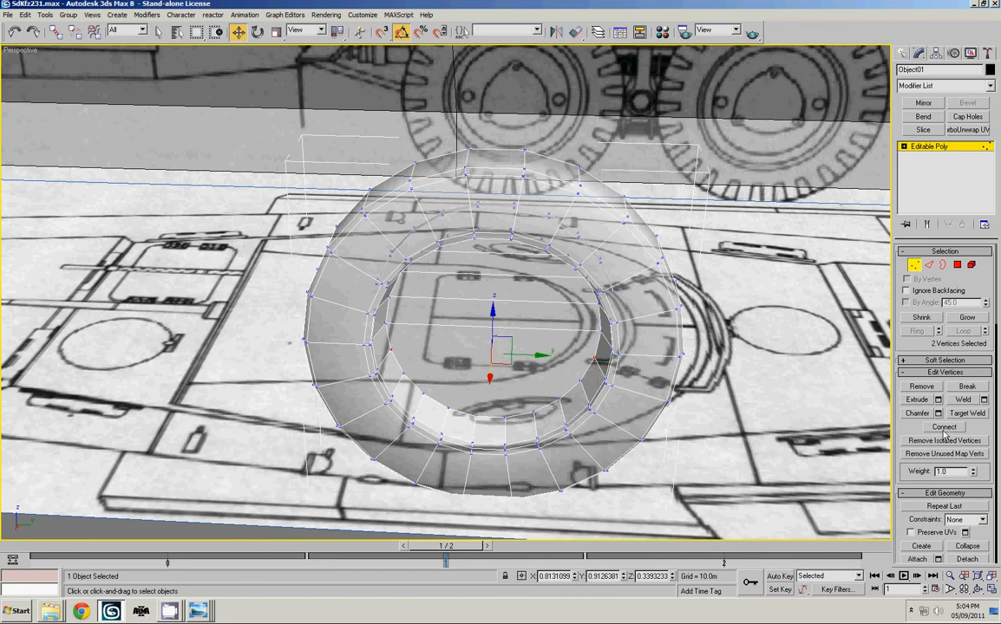
left_click(945, 427)
left_click(580, 380)
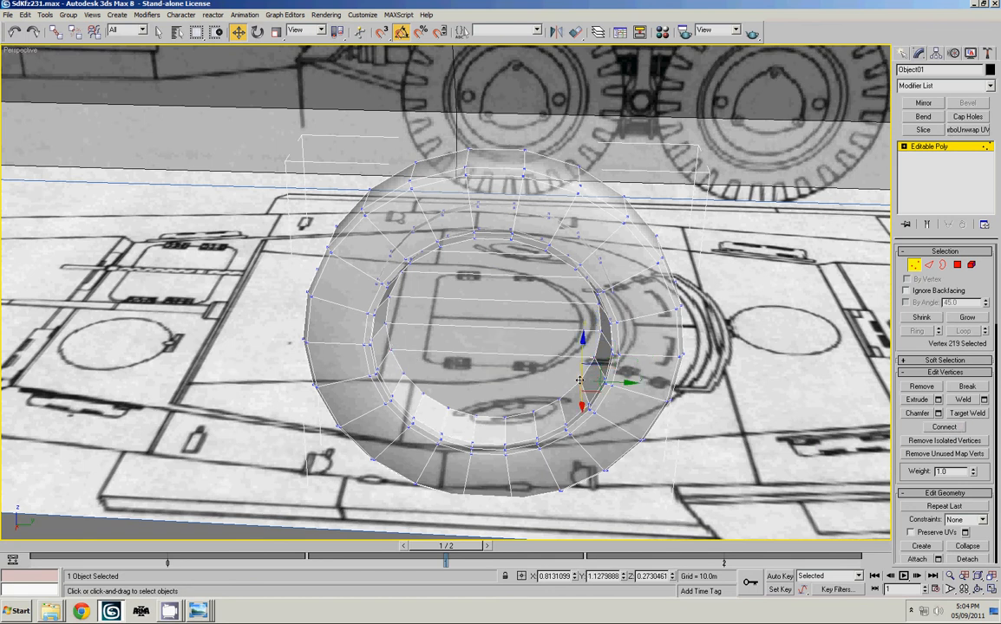
left_click(403, 375, "ctrl")
left_click(917, 430)
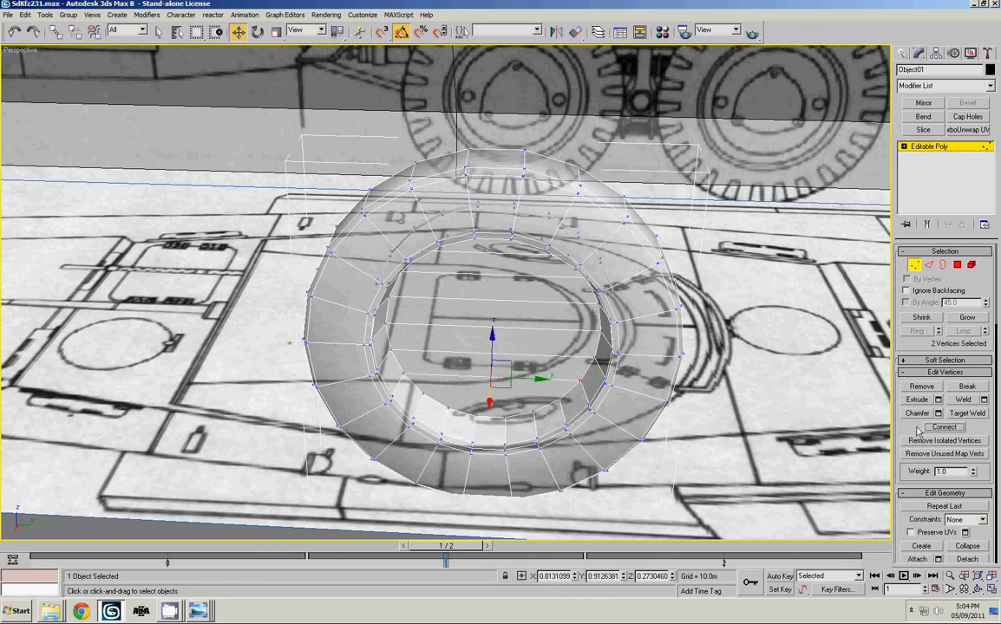
Connect the two lowest opposing vertex pairs across the cap to finish dividing it into horizontal strips
left_click(560, 399)
left_click(424, 396, "ctrl")
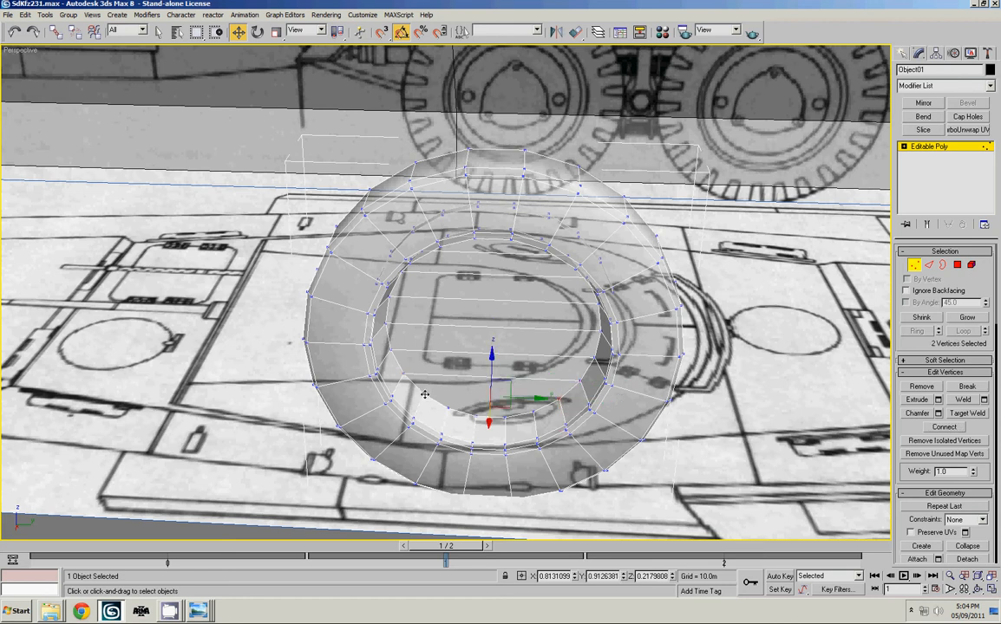
left_click(941, 428)
left_click(534, 414)
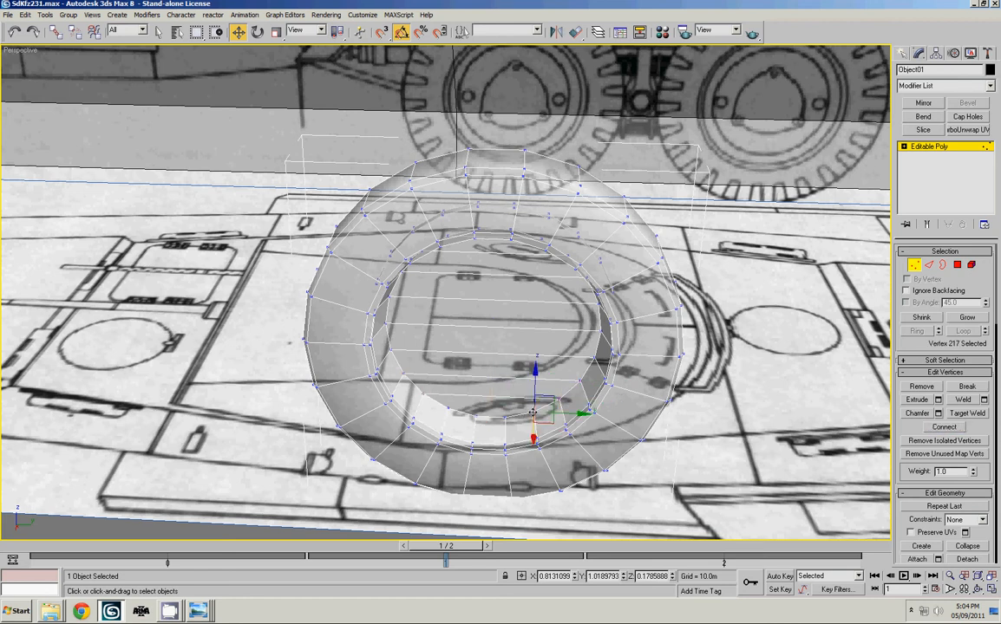
left_click(448, 409, "ctrl")
left_click(934, 428)
middle_click_drag(672, 371, 740, 351, "alt")
key("period")
key("period")
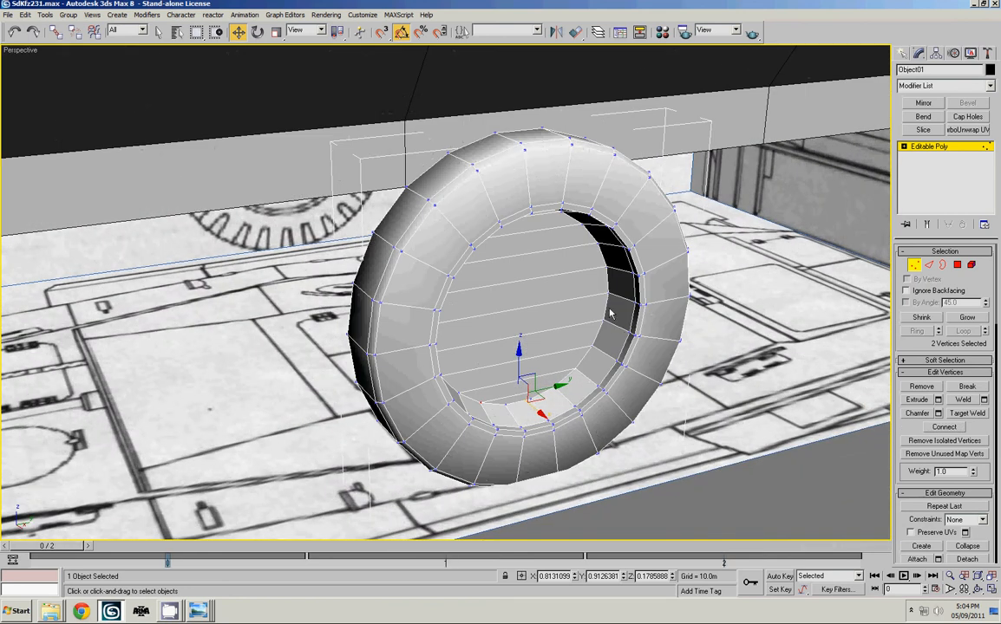
Clear the smoothing groups of the cap and its surrounding rim wall polygons and assign them smoothing group 5
key("4")
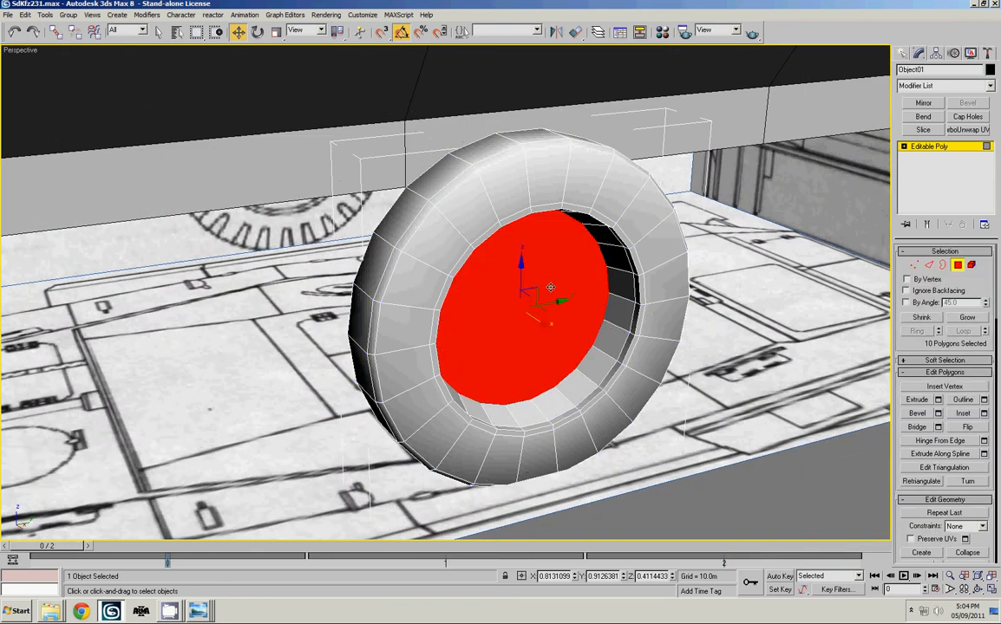
middle_click_drag(611, 317, 553, 262, "alt")
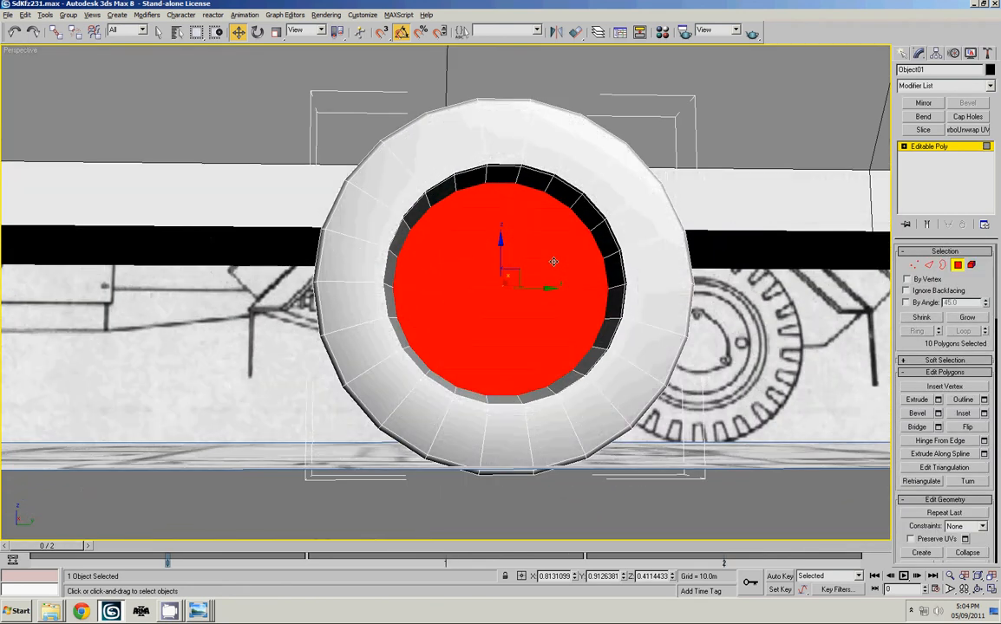
left_click(967, 318)
middle_click_drag(455, 197, 562, 191, "alt")
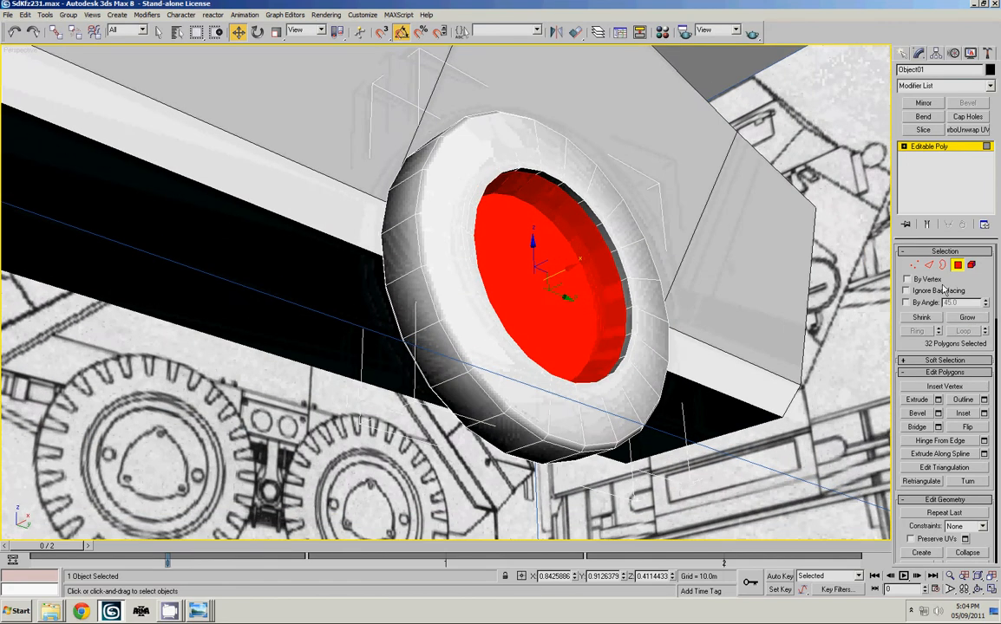
scroll(944, 291, "down", 10)
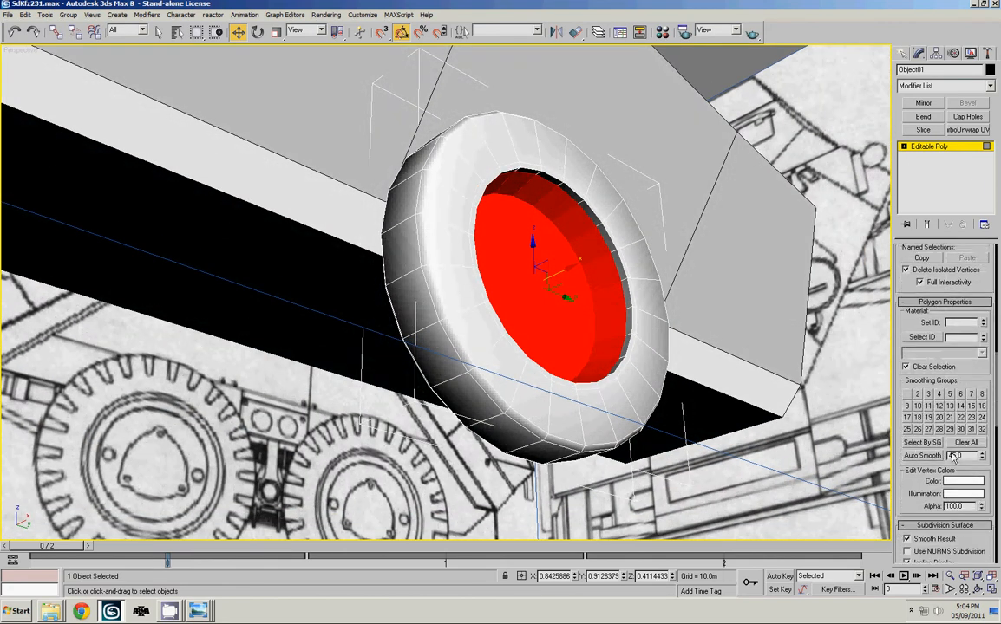
left_click(970, 445)
left_click(950, 397)
middle_click_drag(646, 297, 599, 325, "alt")
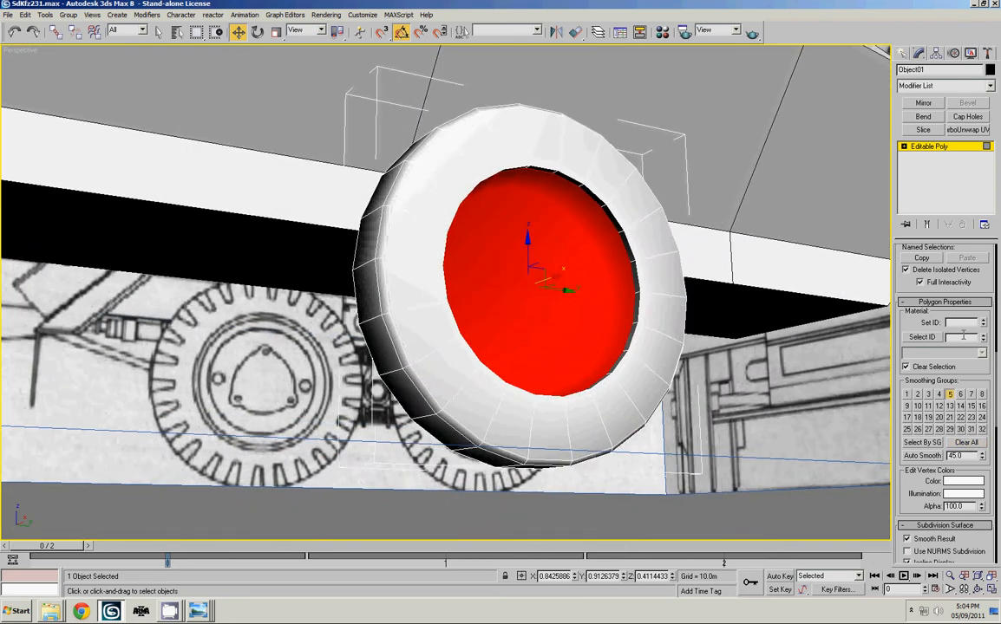
Shrink the polygon selection to the hub cap only and clear the cap's smoothing groups
scroll(954, 334, "up", 10)
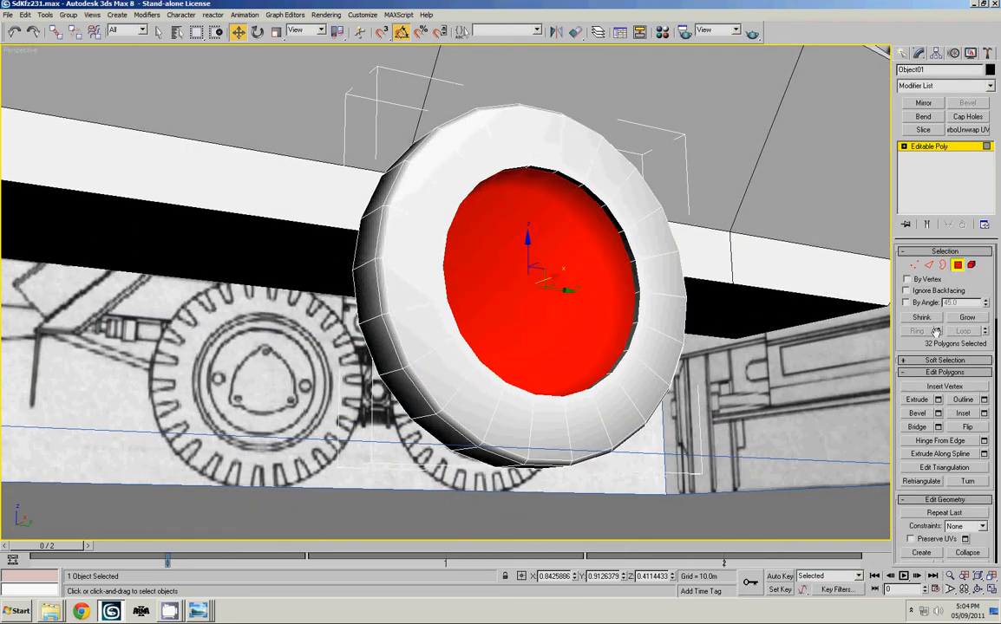
left_click(922, 318)
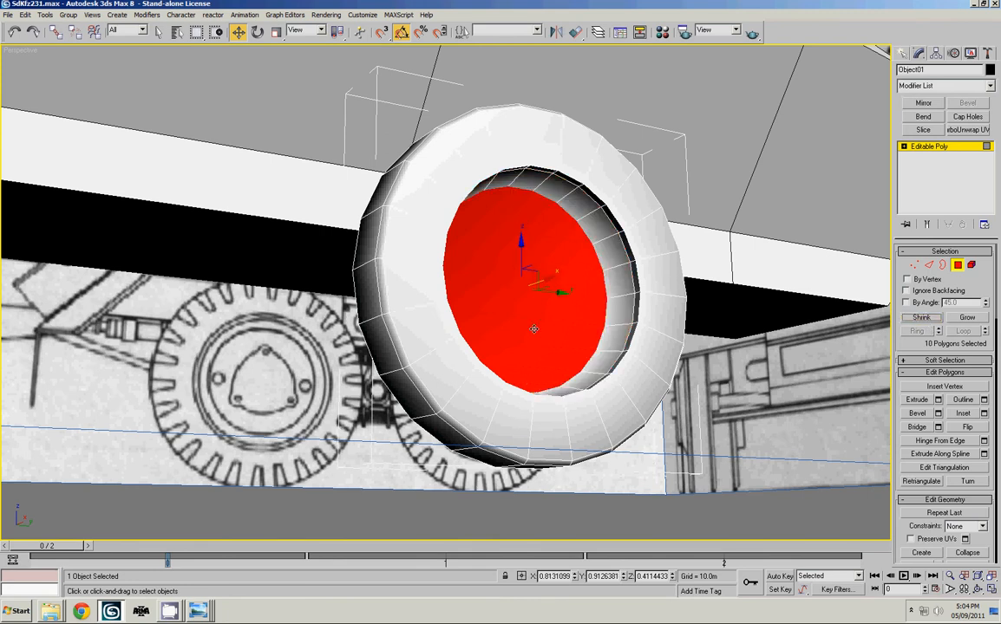
scroll(978, 182, "down", 5)
scroll(969, 363, "down", 3)
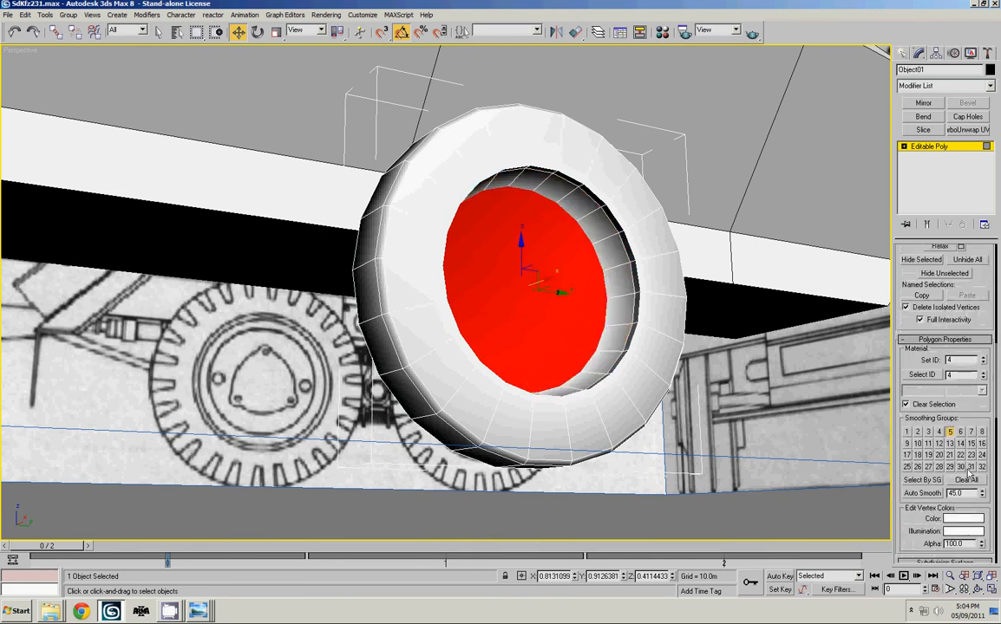
key("Delete")
Scale the hub cap's edges down in the wheel's plane so the surrounding rim wall tapers inward
middle_click_drag(766, 339, 786, 361, "alt")
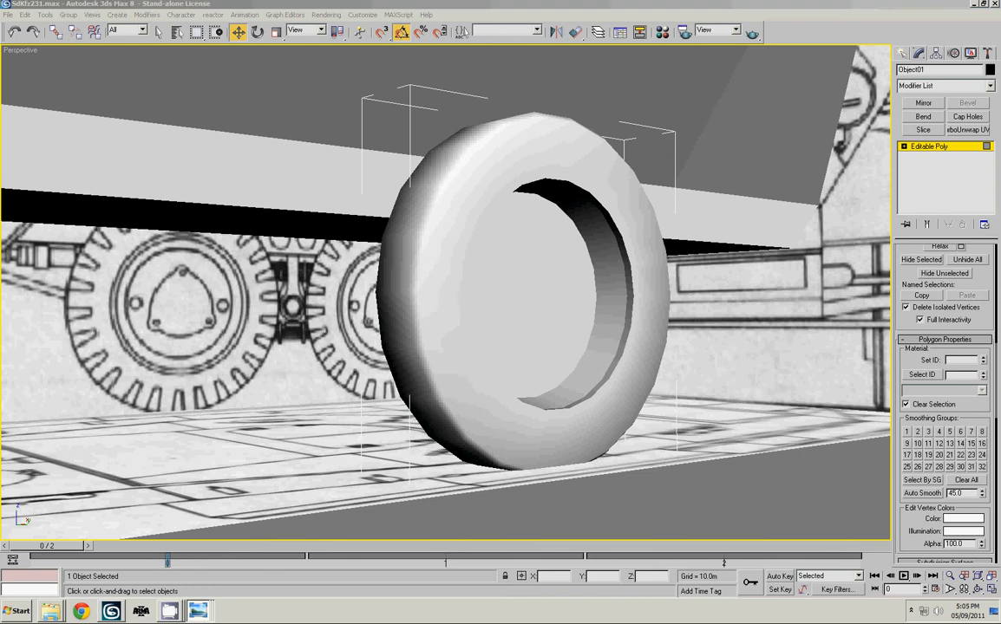
middle_click_drag(563, 295, 523, 288, "alt")
scroll(533, 338, "down", 5)
key("z")
key("F4")
key("2")
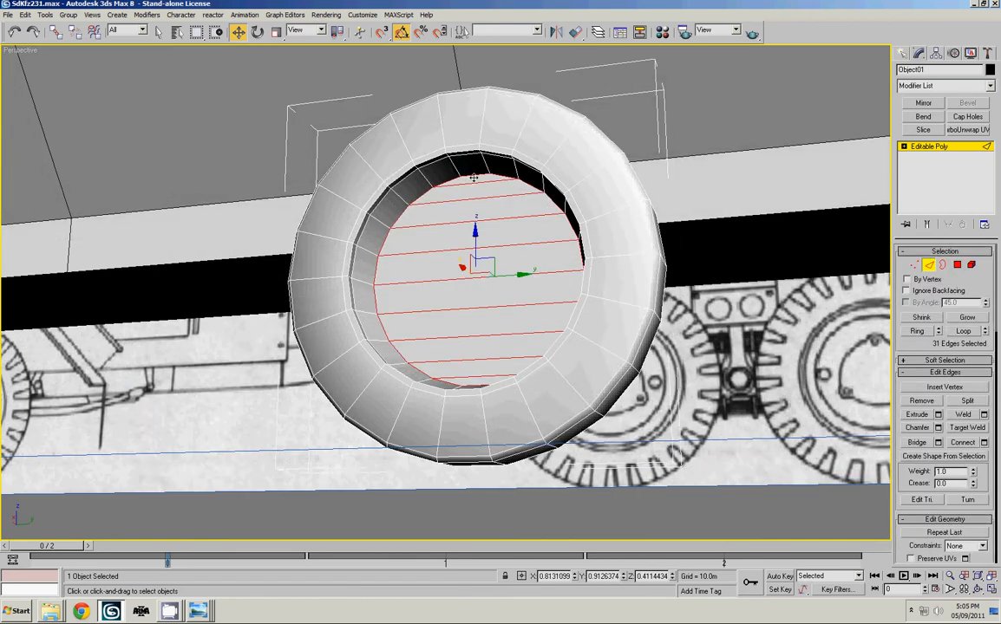
key("r")
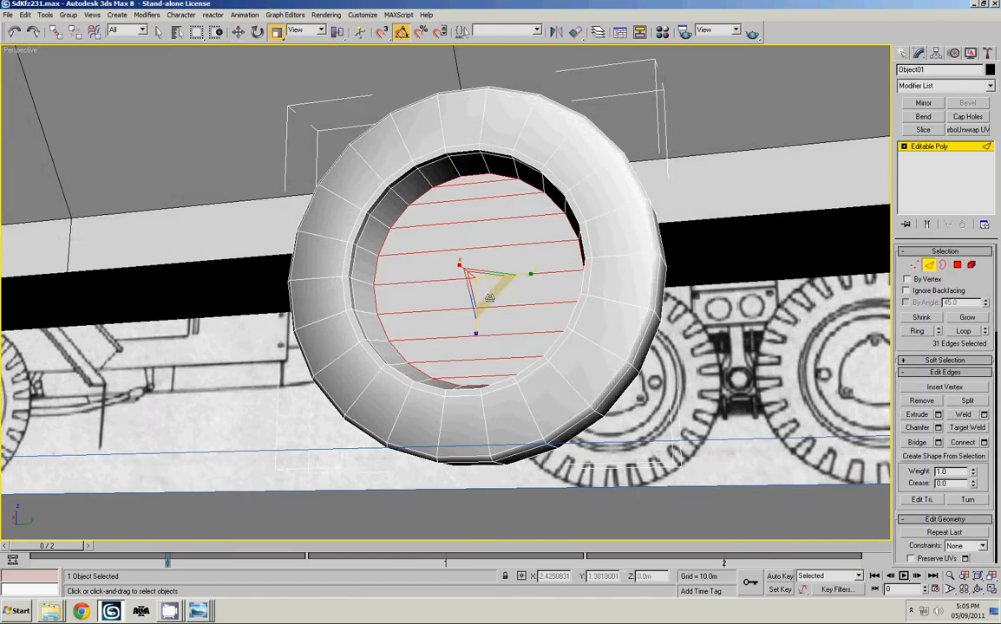
left_click_drag(441, 269, 480, 289)
middle_click_drag(480, 289, 520, 330, "alt")
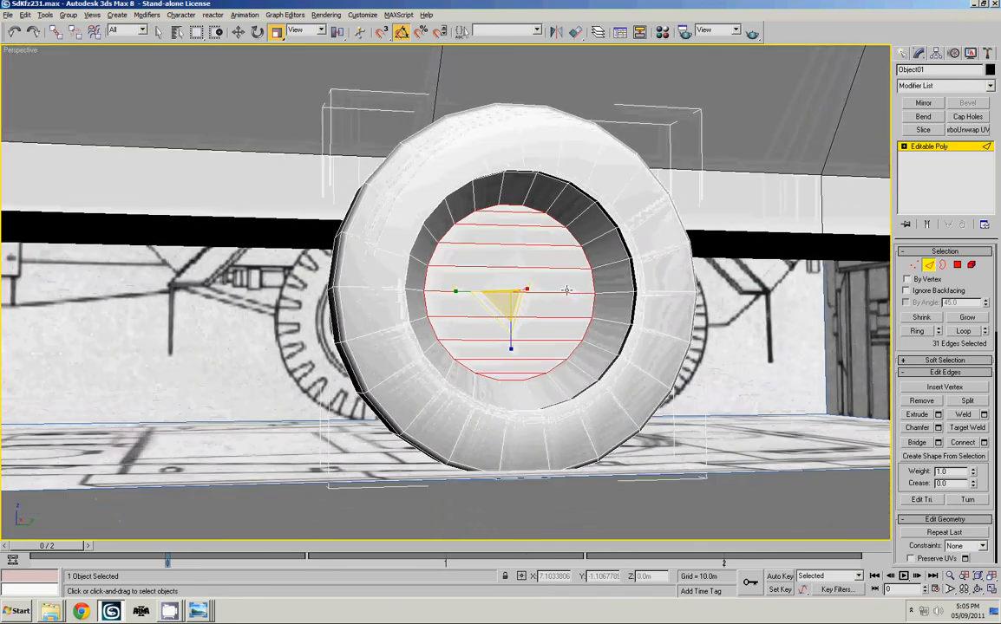
Compare the scaled hub cap with the blueprint wheel in the side view and inspect the tapered recess in perspective
key("alt+w")
right_click(419, 383)
key("alt+w")
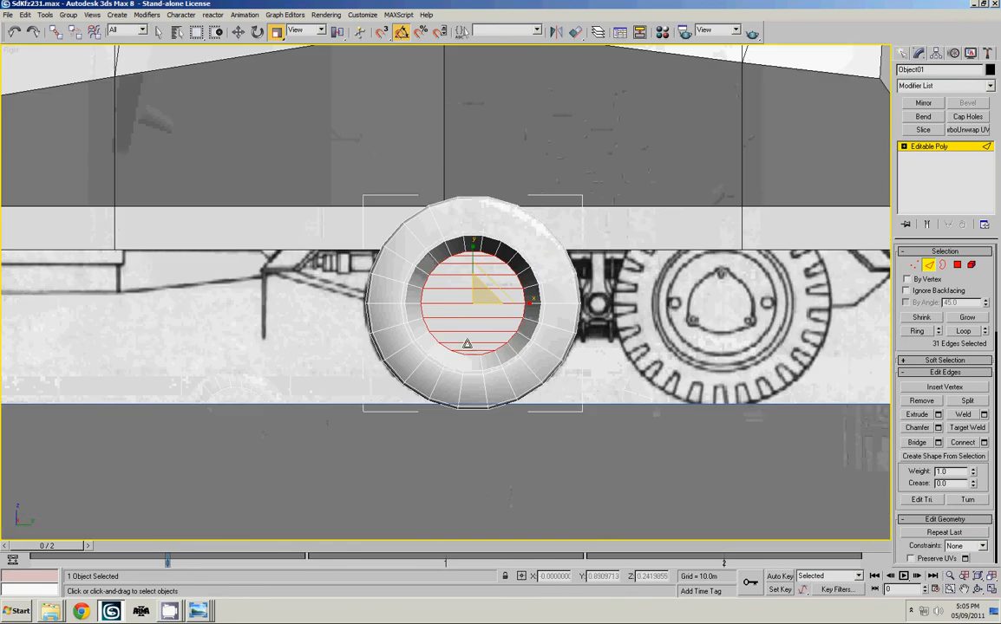
key("period")
scroll(527, 328, "up", 5)
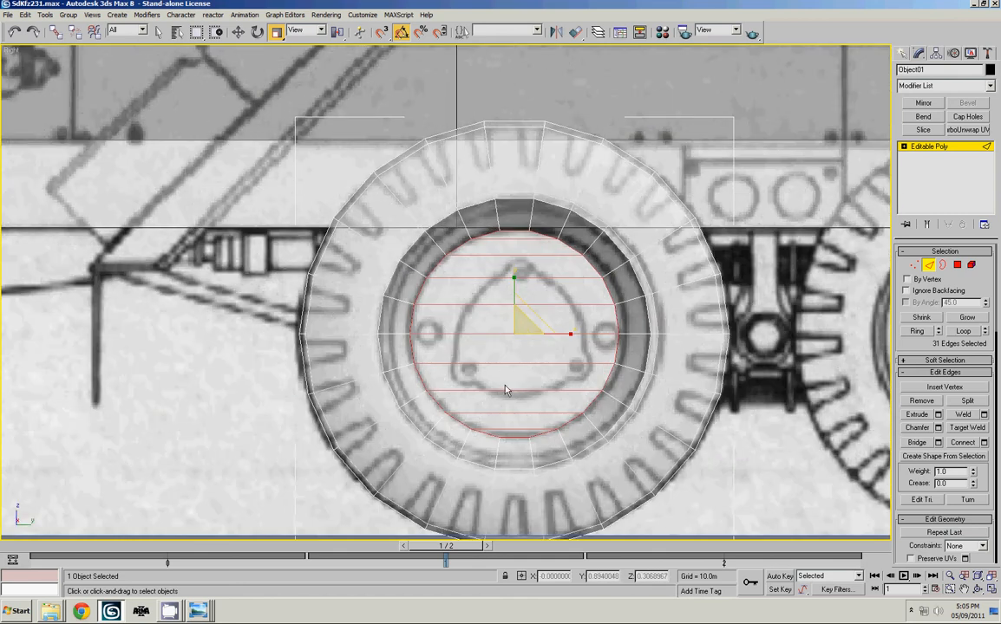
middle_click_drag(537, 309, 549, 319)
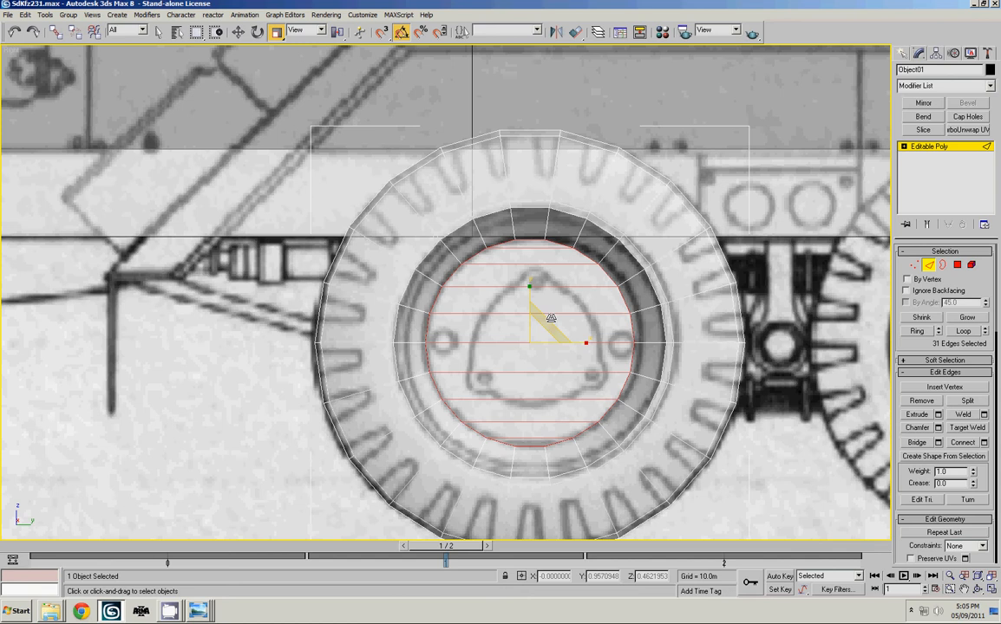
key("alt+w")
left_click(821, 398)
key("alt+w")
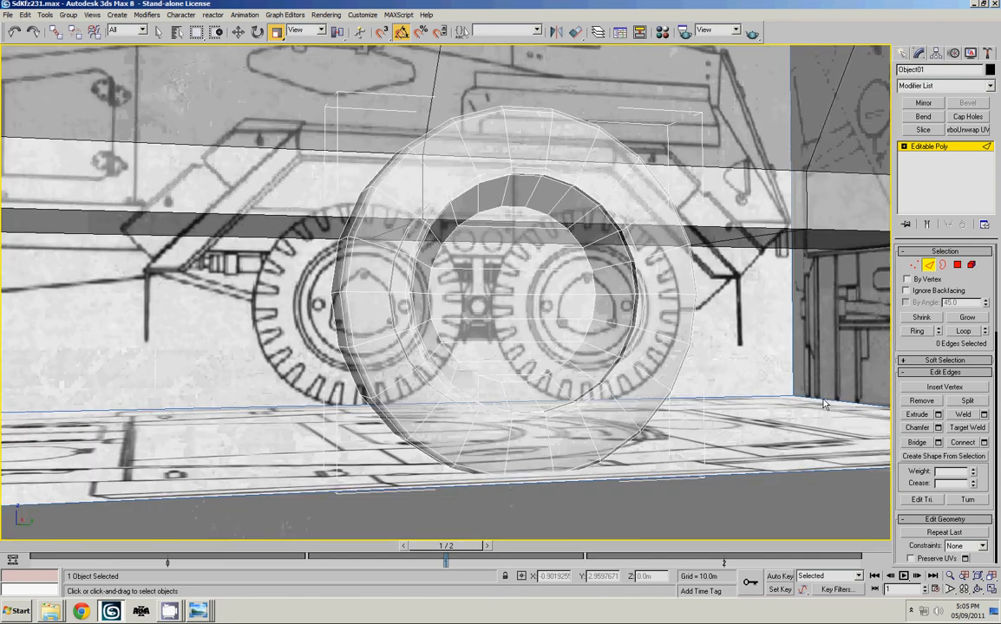
key("period")
key("period")
middle_click_drag(686, 340, 720, 364, "alt")
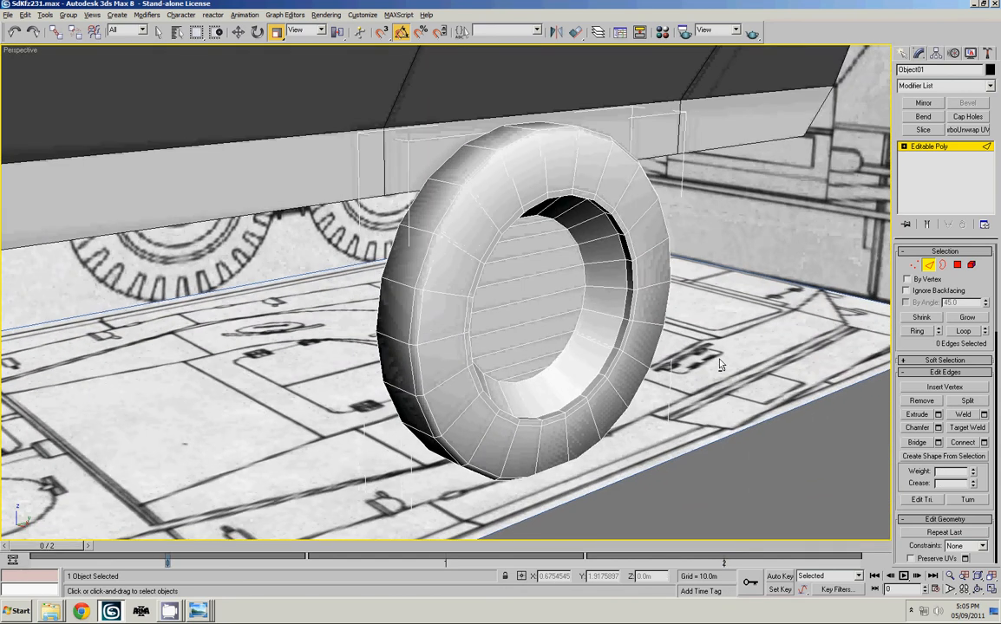
middle_click_drag(282, 257, 191, 247, "alt")
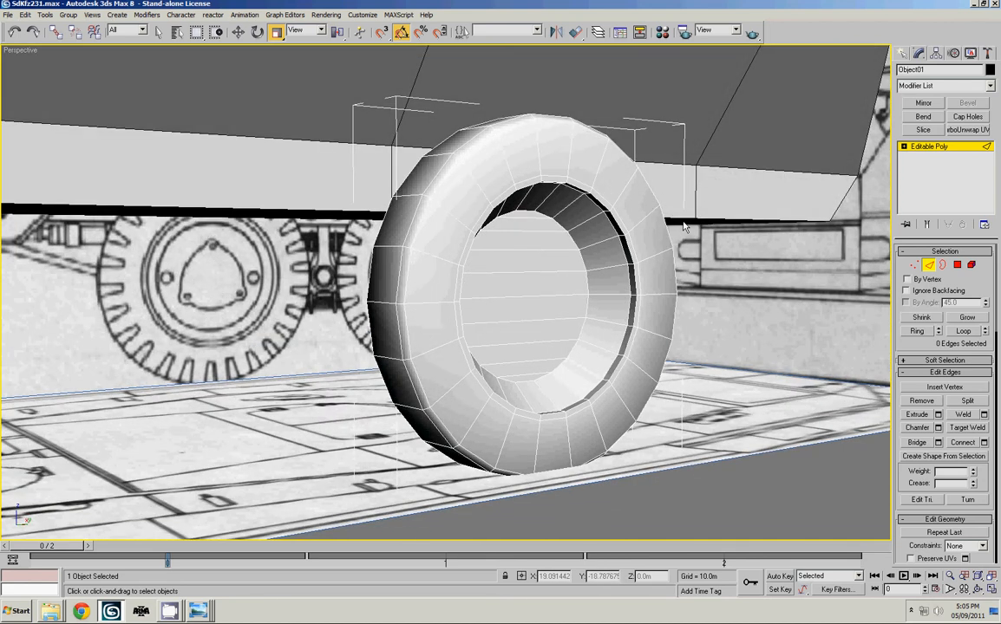
Try to draw a cylinder from the wheel's centre in the side view, about 0.68 m in radius and 0.56 m high
left_click(903, 52)
key("ctrl+d")
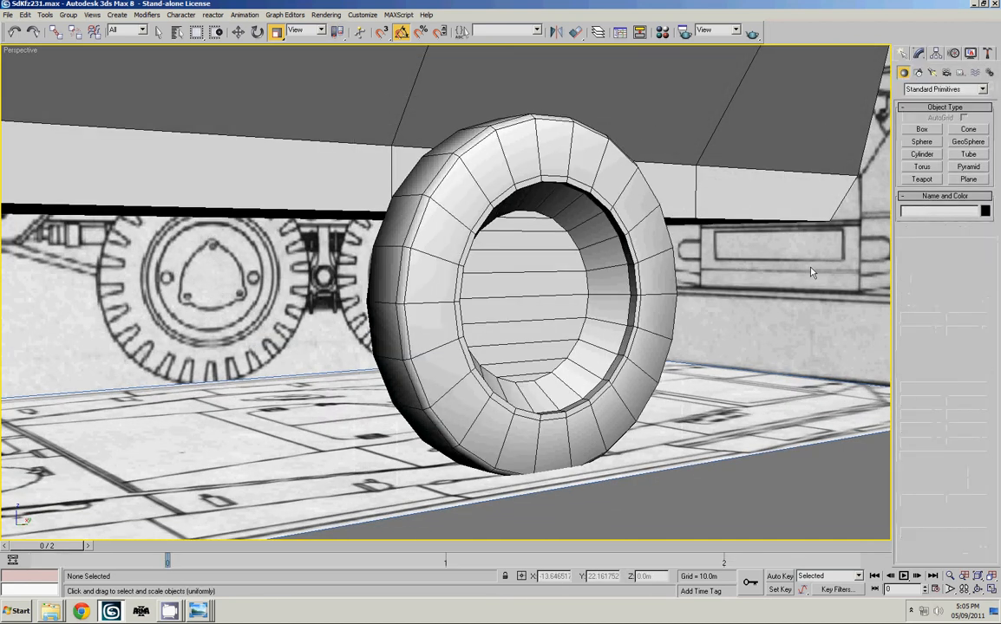
left_click(926, 155)
key("alt+w")
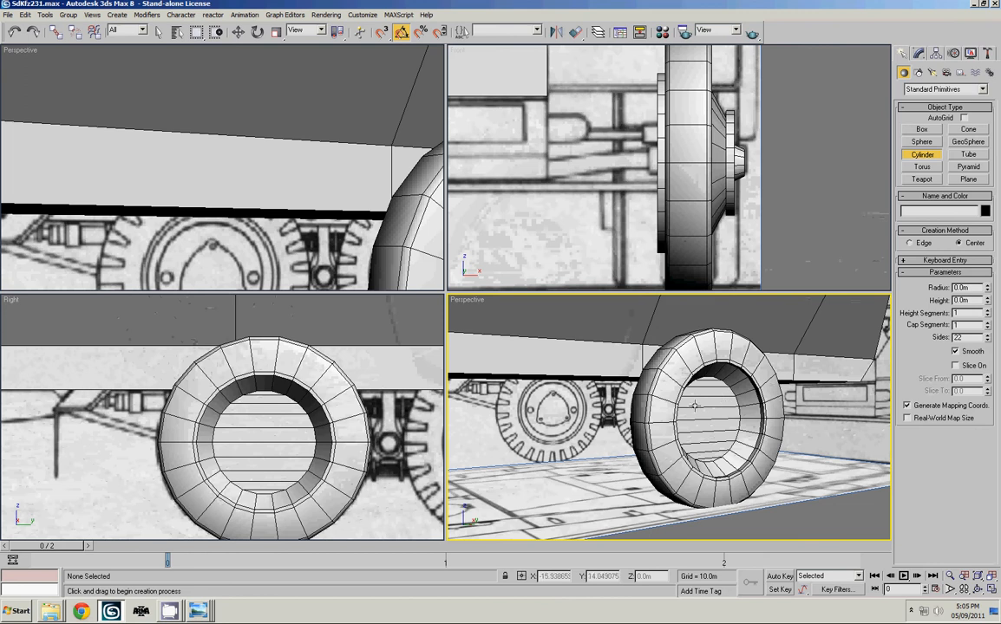
key("alt+w")
scroll(567, 351, "down", 6)
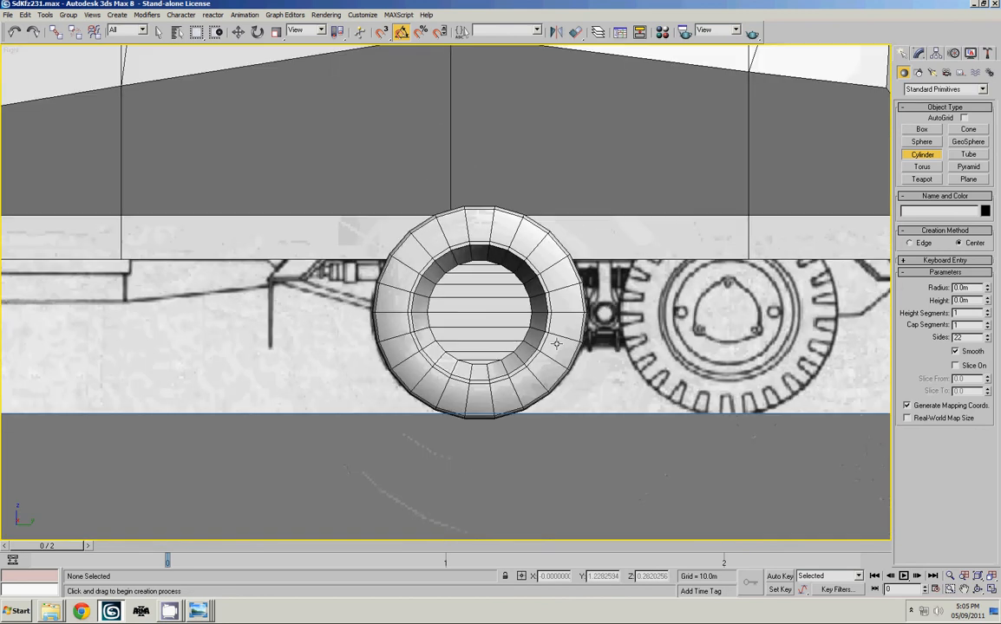
left_click_drag(479, 309, 607, 203)
left_click(455, 60)
middle_click_drag(503, 301, 517, 297)
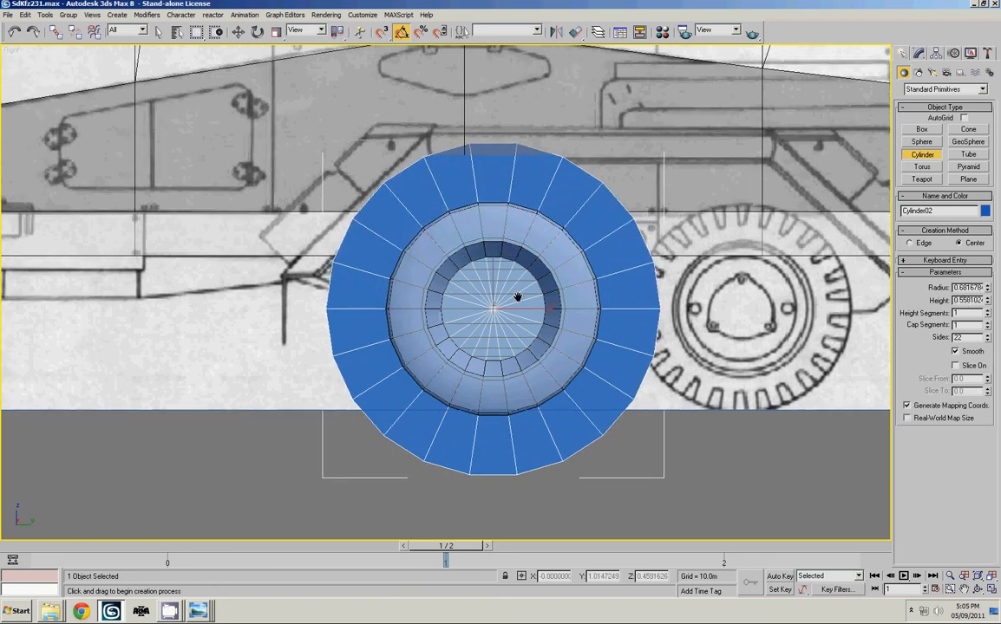
Draw a cylinder about 0.16 m in radius and 0.20 m high over the adjacent blueprint wheel and delete the oversized blue cylinder
left_click_drag(760, 317, 796, 305)
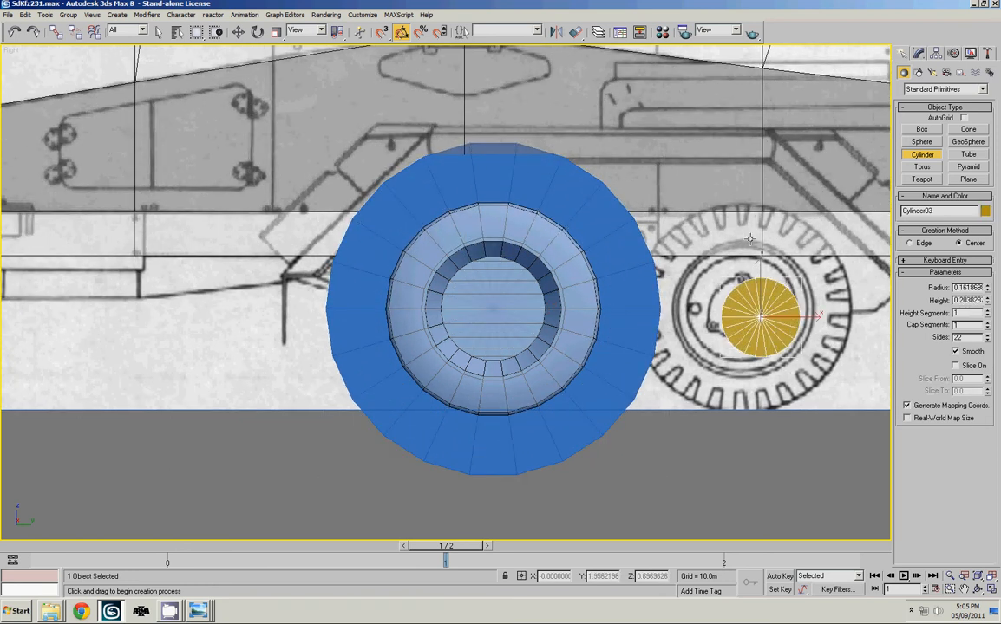
key("r")
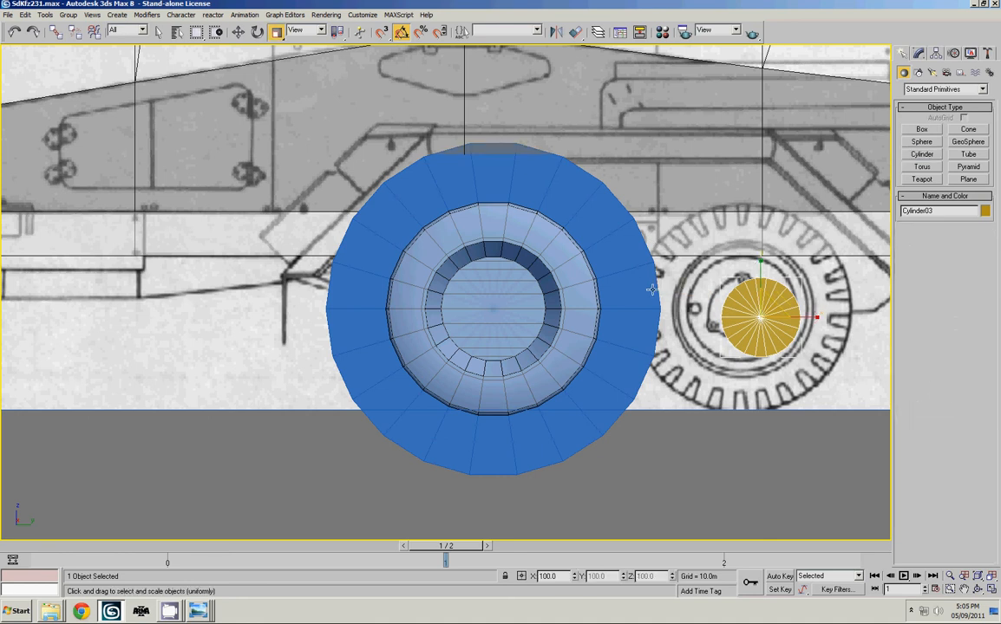
left_click(652, 289)
key("Delete")
Move the small cylinder across to the free space on the other side of the modelled wheel
left_click(775, 303)
key("w")
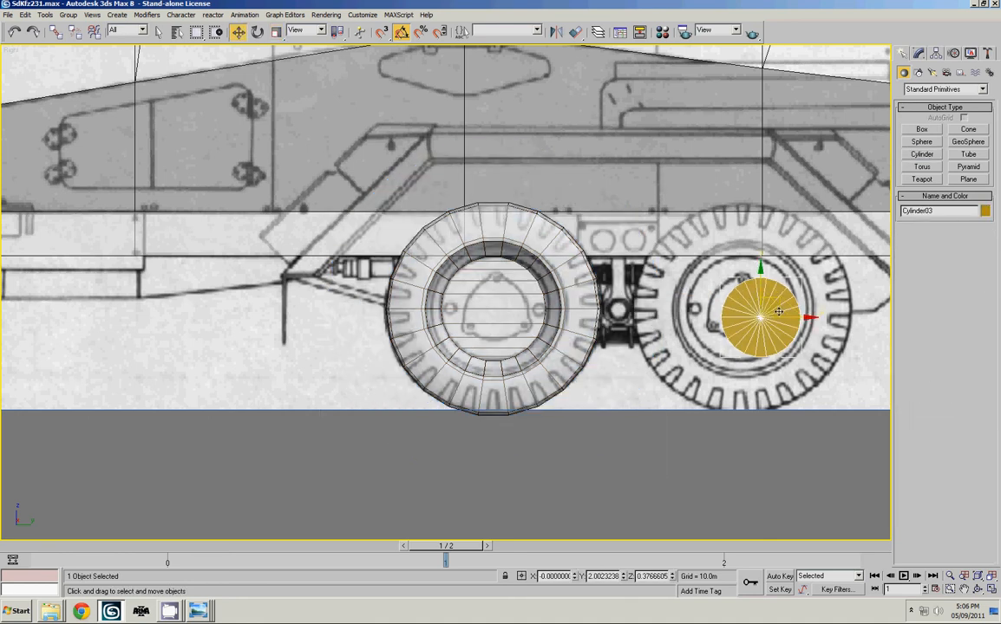
left_click_drag(776, 304, 334, 284)
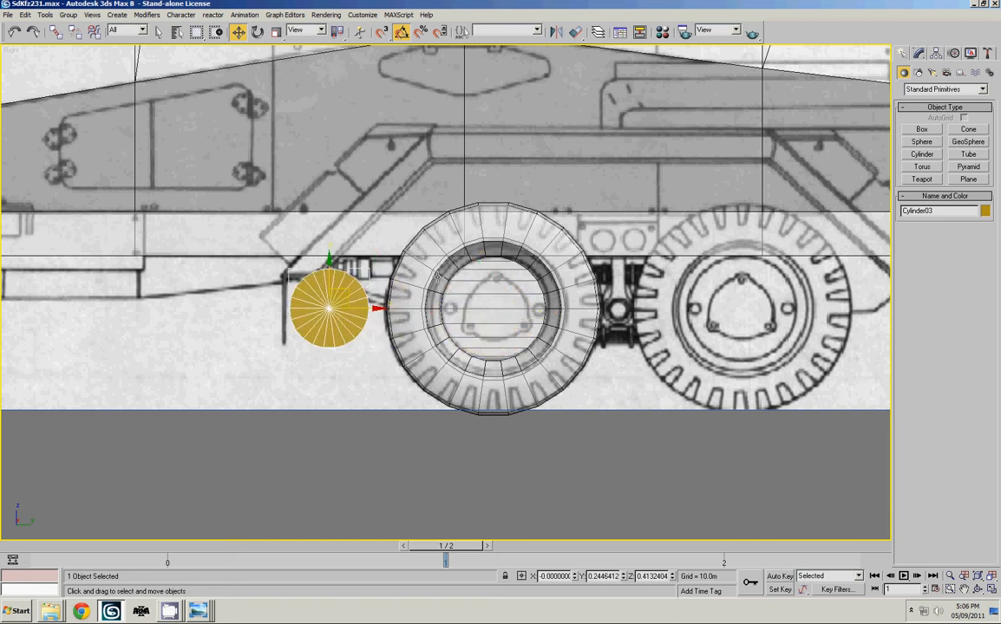
left_click(438, 277)
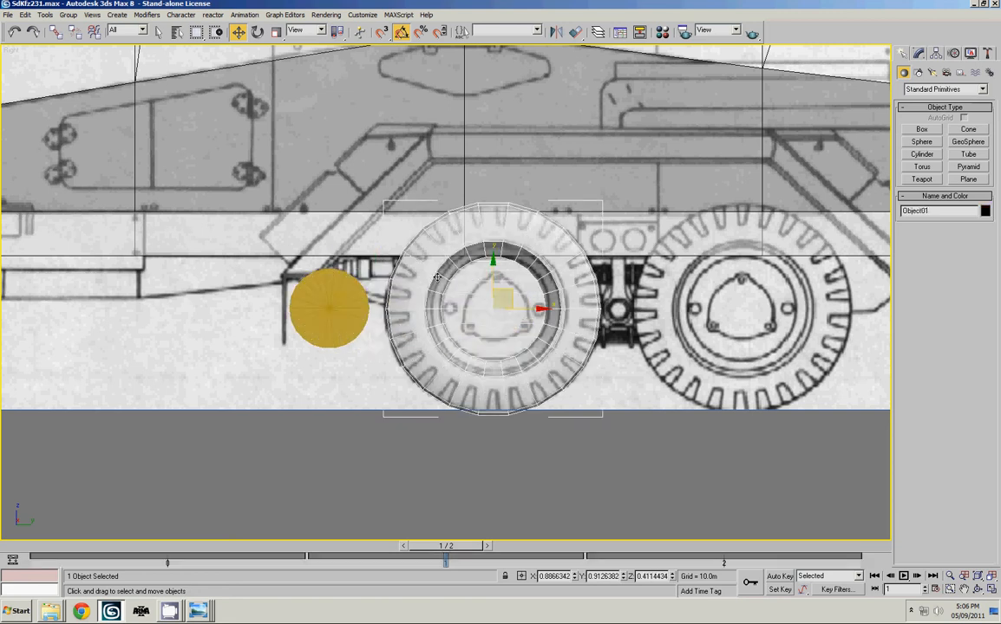
left_click(337, 296)
left_click_drag(337, 296, 309, 292)
Match the small cylinder's Z position to the wheel's value of 0.4114434
left_click(493, 282)
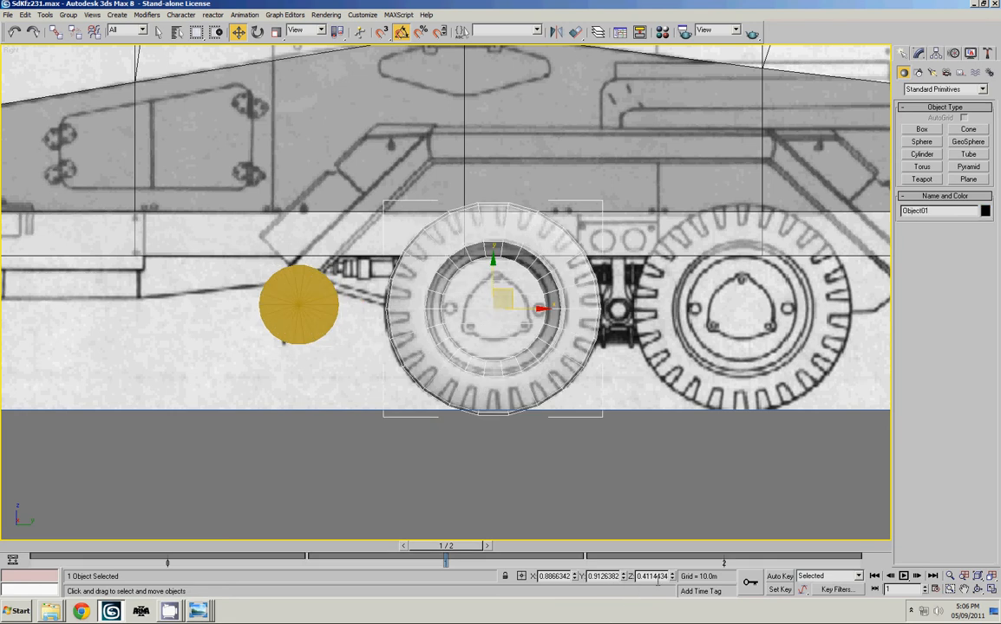
double_click(655, 578)
left_click(300, 316)
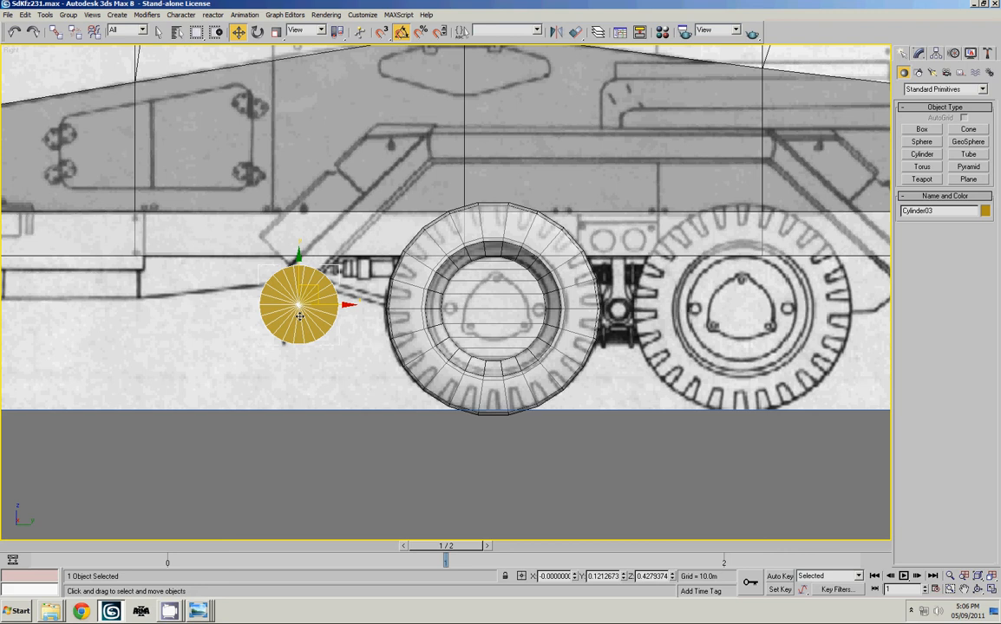
left_click(510, 290)
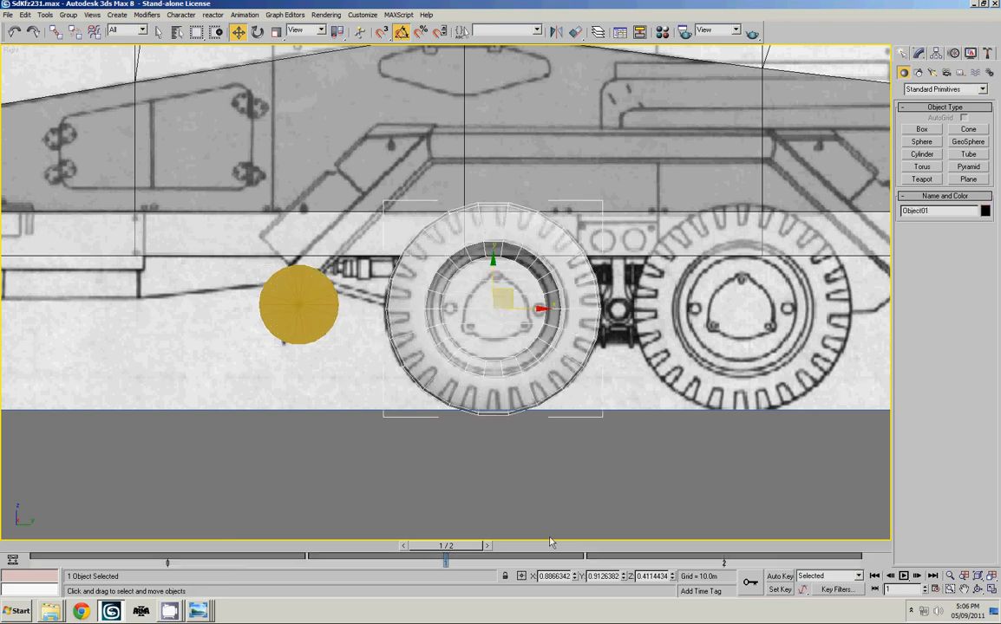
double_click(656, 576)
left_click(299, 334)
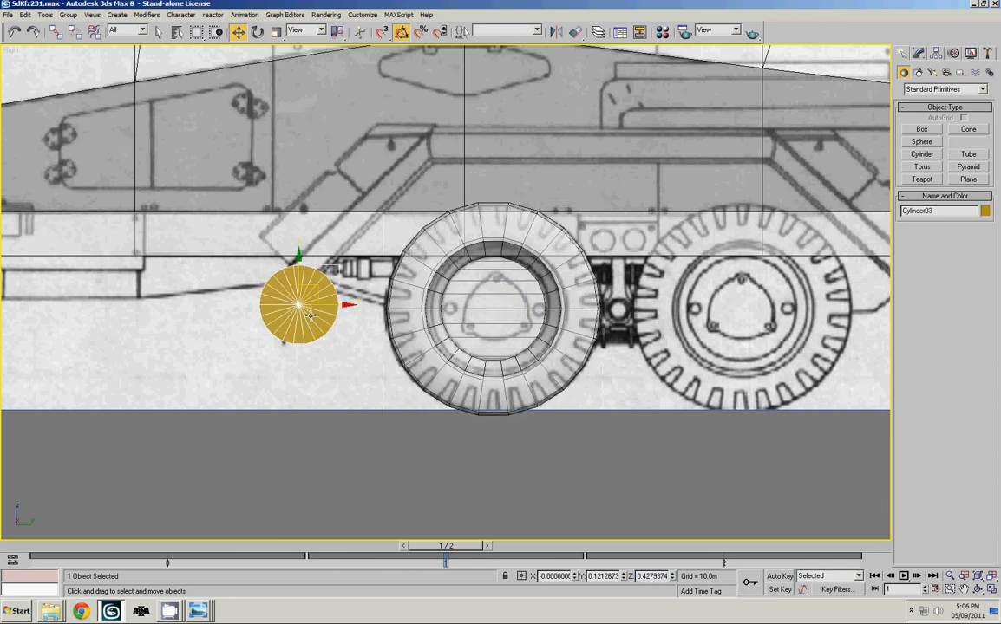
left_click_drag(337, 308, 382, 313)
Match the small cylinder's Y position to the wheel's value of 0.912638, centring it in the hub
left_click(477, 309)
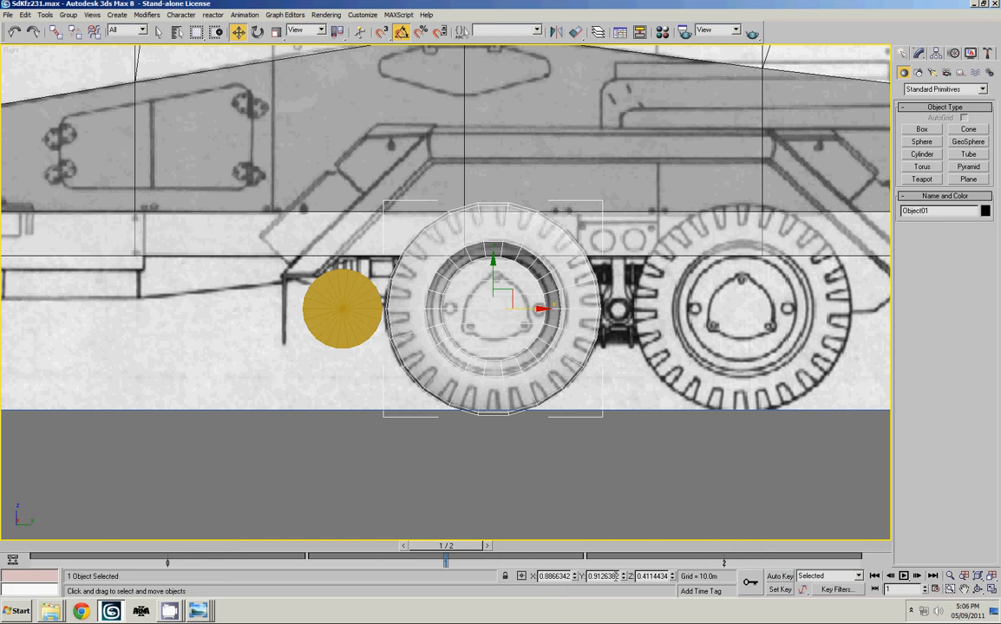
double_click(616, 575)
left_click(334, 301)
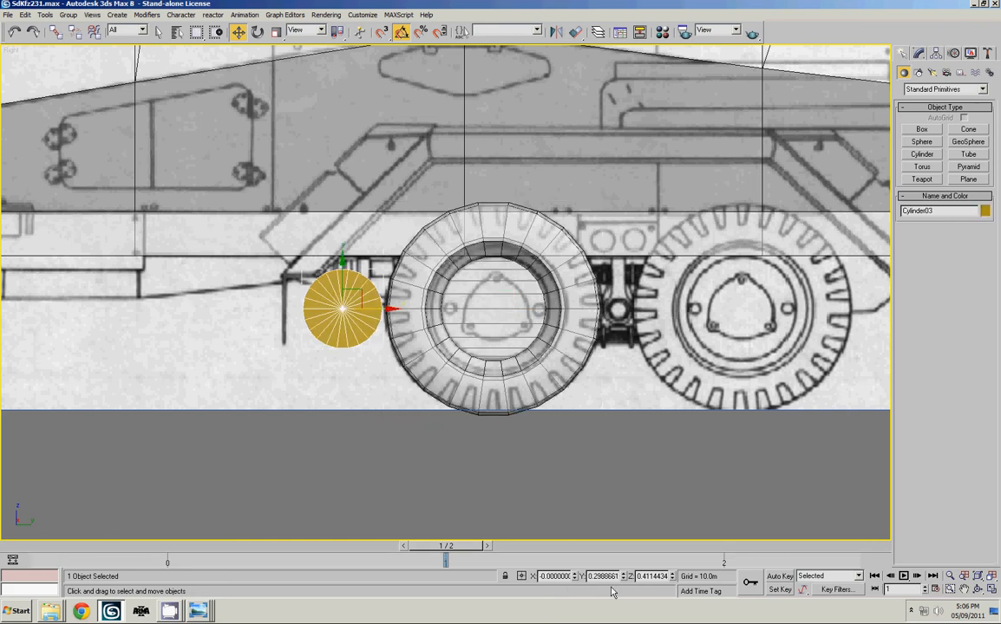
left_click_drag(336, 305, 488, 308)
Reduce the hub cylinder's number of sides to 12
scroll(485, 309, "up", 2)
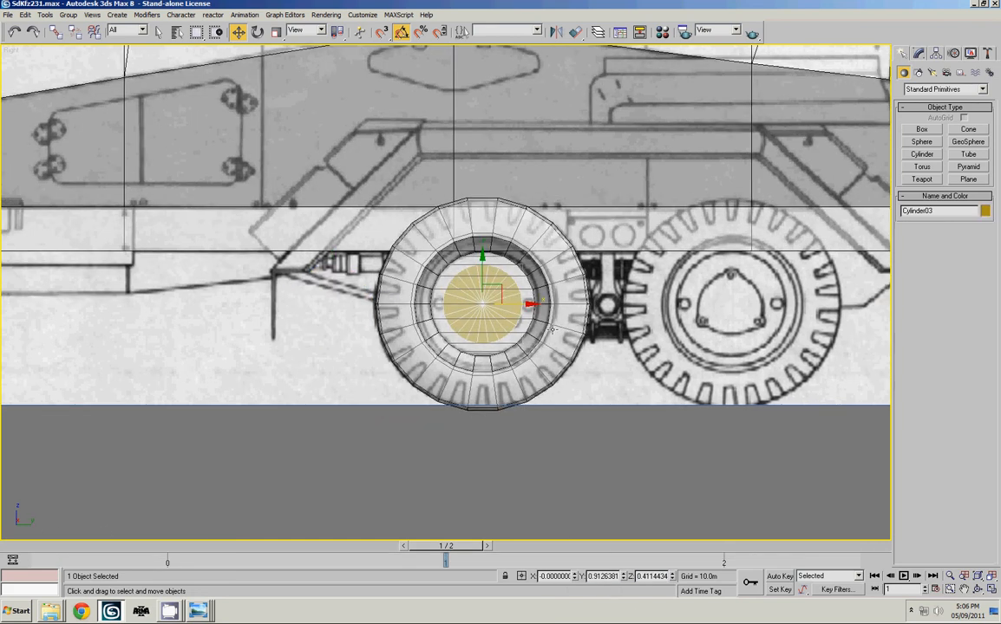
scroll(482, 290, "up", 3)
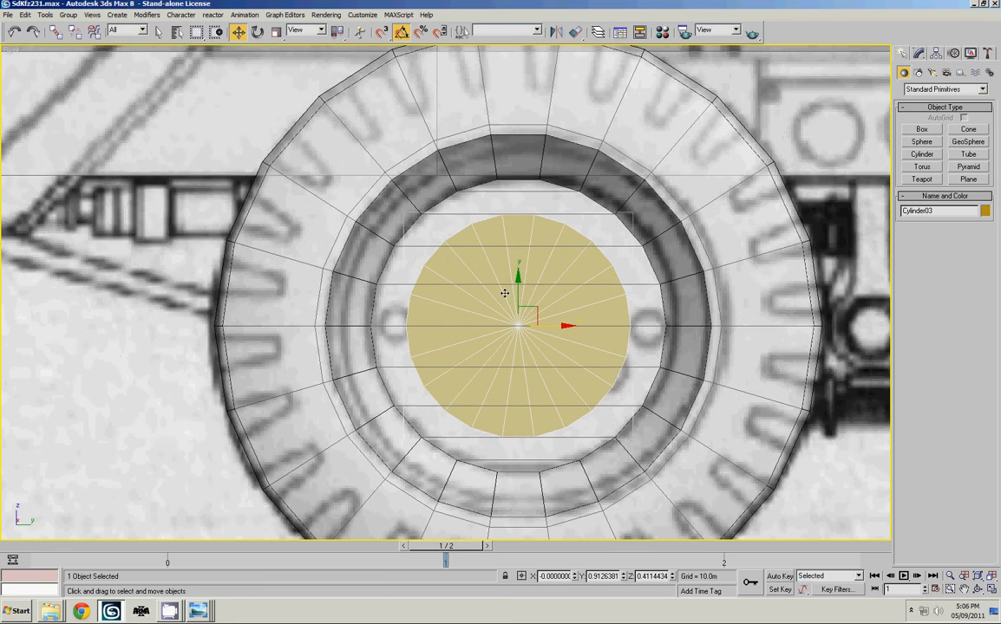
left_click(920, 53)
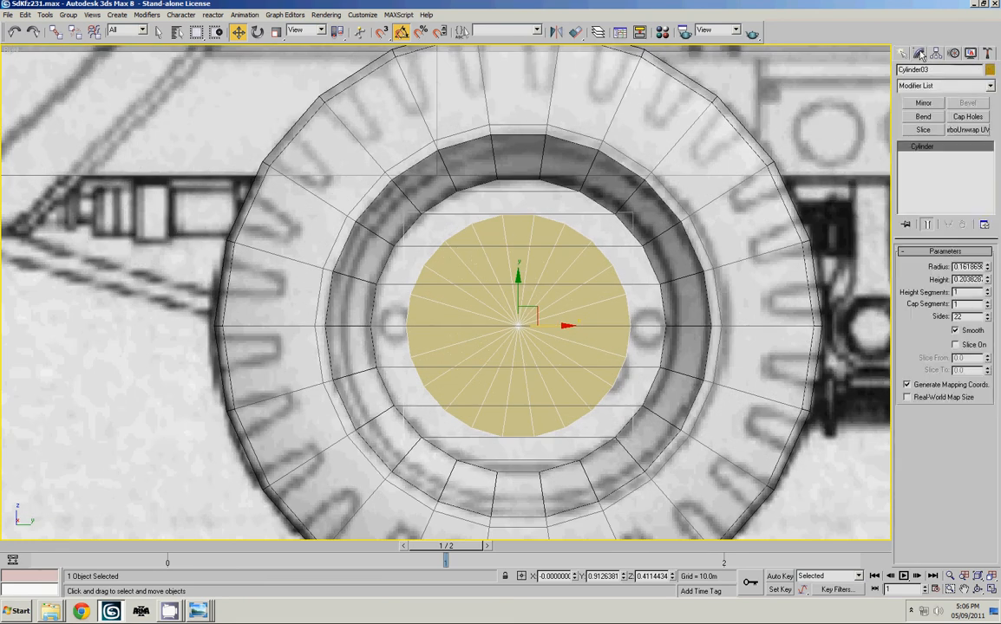
right_click(988, 319)
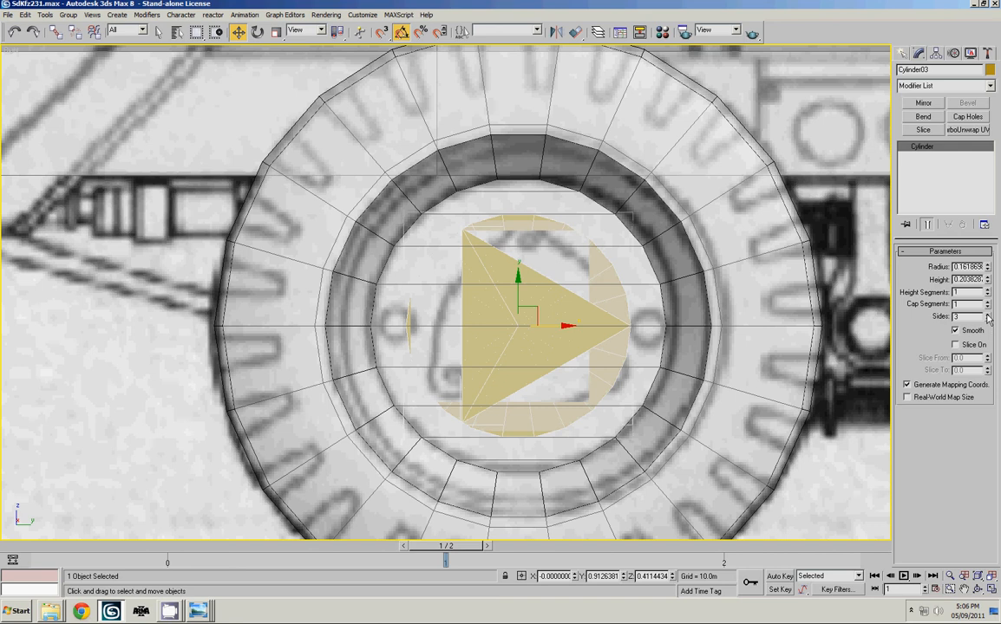
left_click(987, 315)
left_click(987, 315)
left_click(987, 315)
left_click(987, 314)
left_click(987, 314)
left_click(987, 314)
left_click(987, 315)
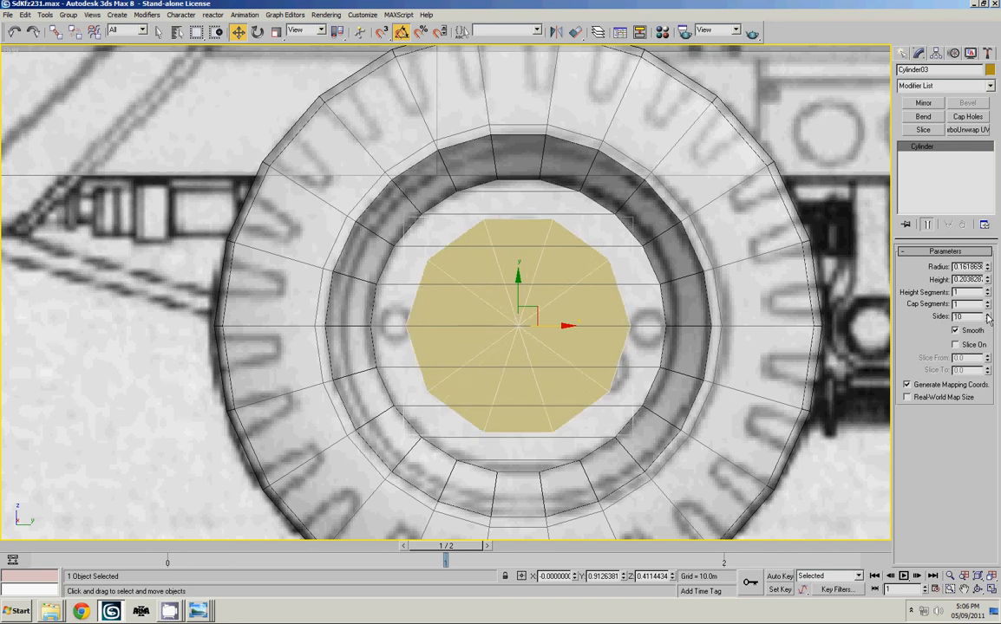
left_click(987, 315)
left_click(987, 315)
left_click(987, 314)
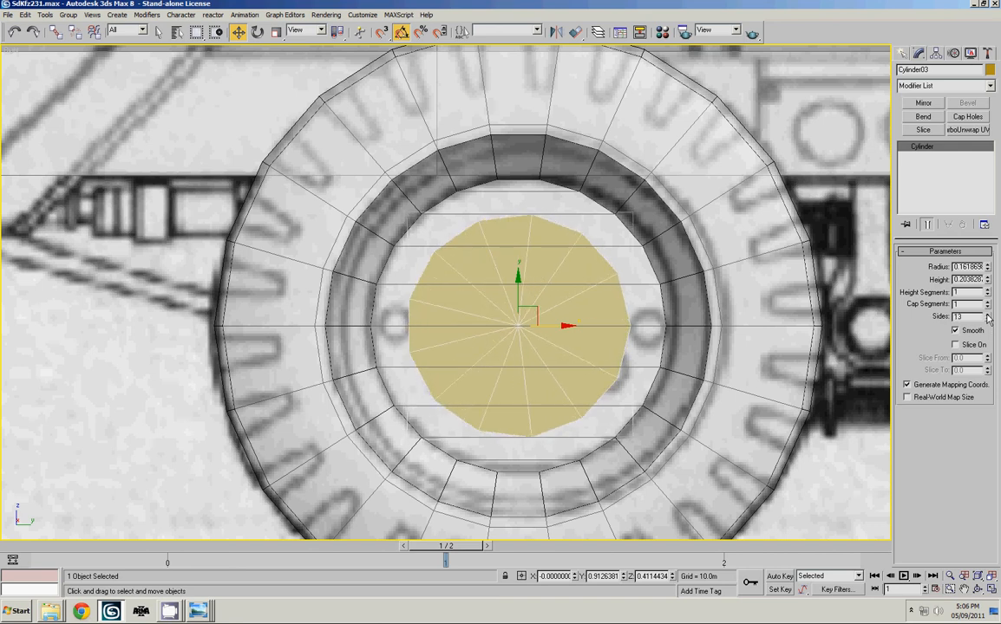
left_click(987, 319)
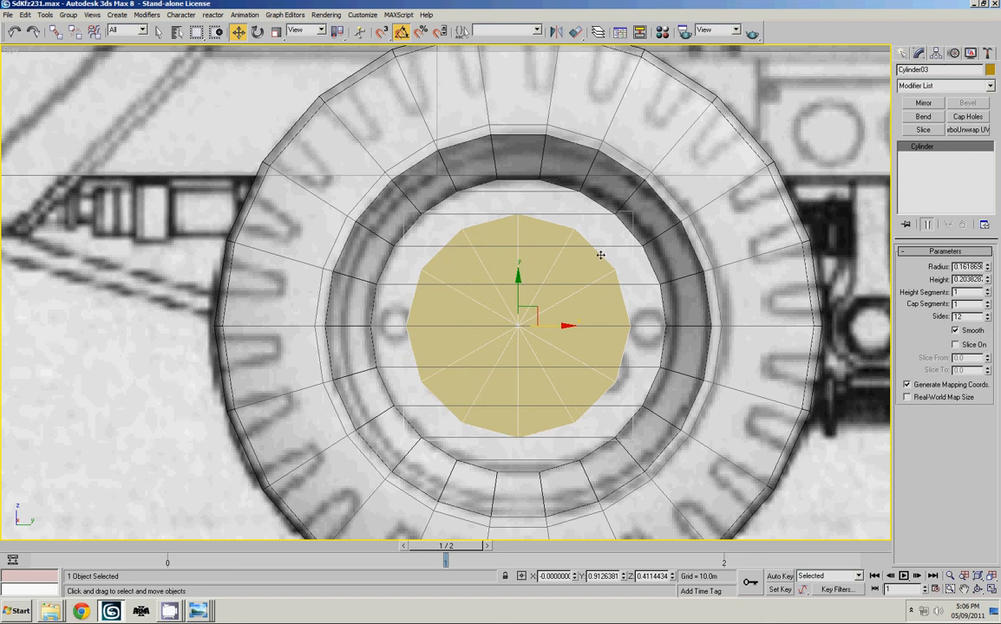
Raise the hub cylinder's number of sides to 15
left_click(988, 315)
left_click(987, 315)
left_click(988, 315)
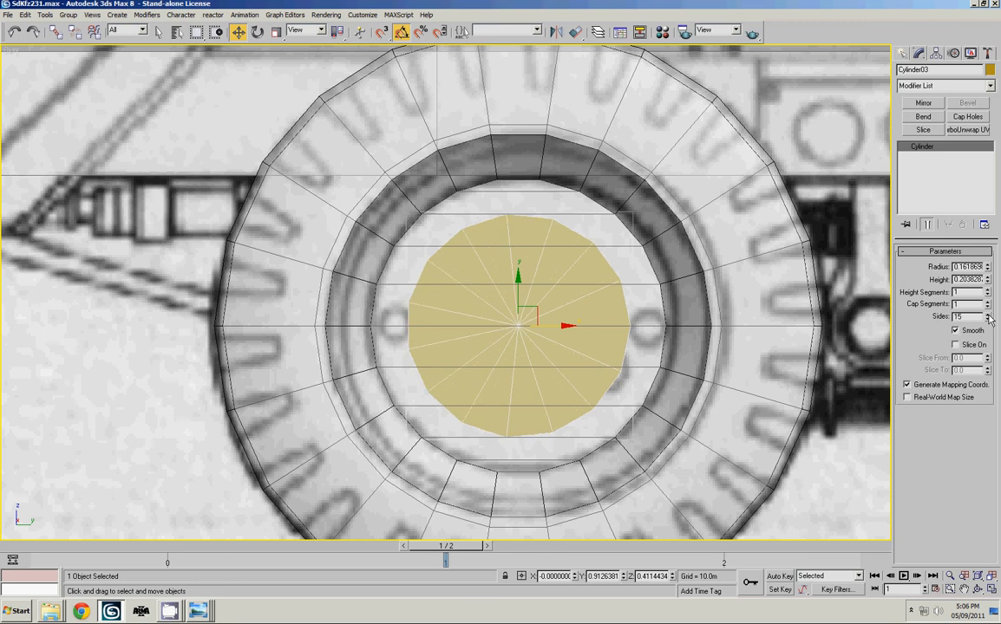
middle_click_drag(697, 309, 708, 316)
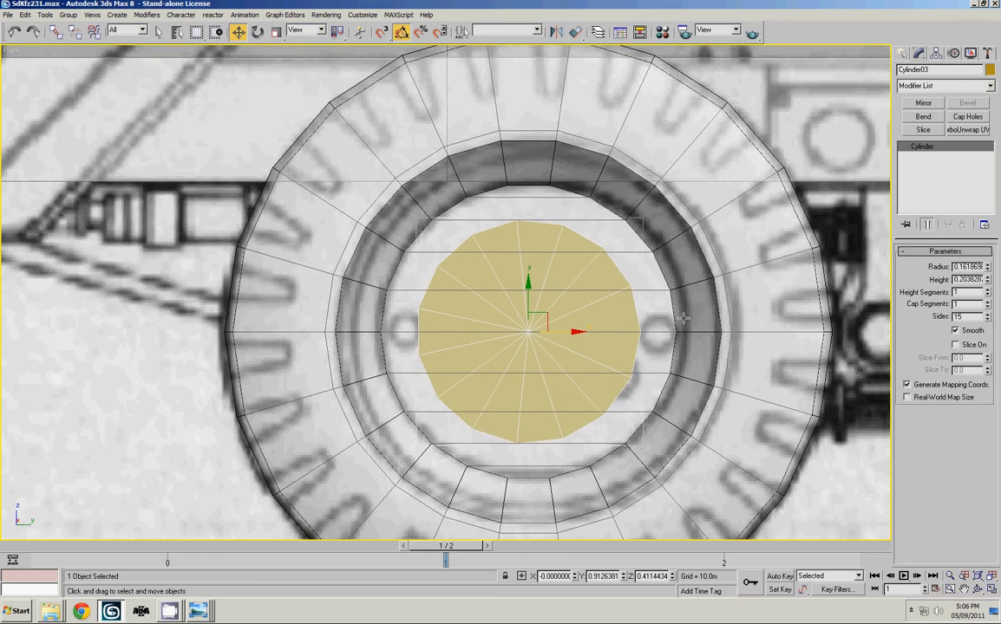
Compare the hub cylinder with the blueprint in see-through display, and scale it uniformly to 73 percent to fit the drawn hub
key("alt+x")
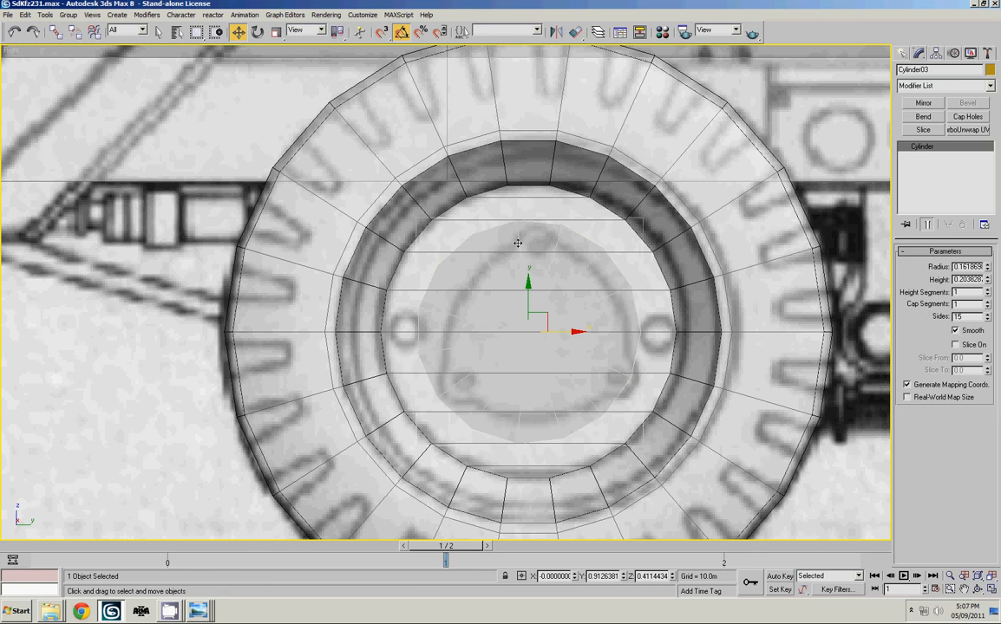
key("alt+x")
middle_click_drag(574, 309, 560, 303)
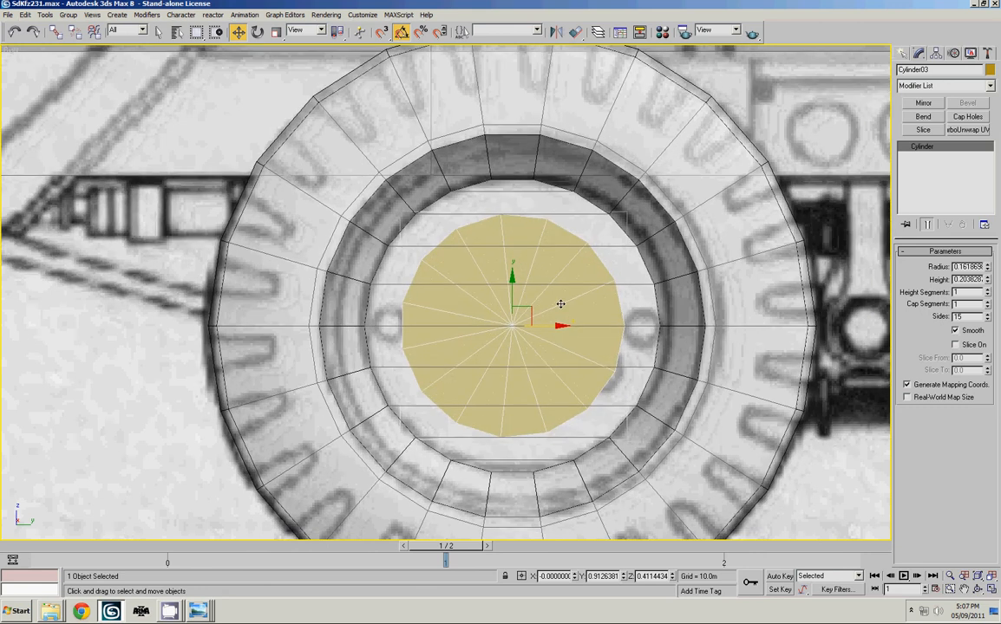
key("r")
left_click_drag(516, 319, 512, 342)
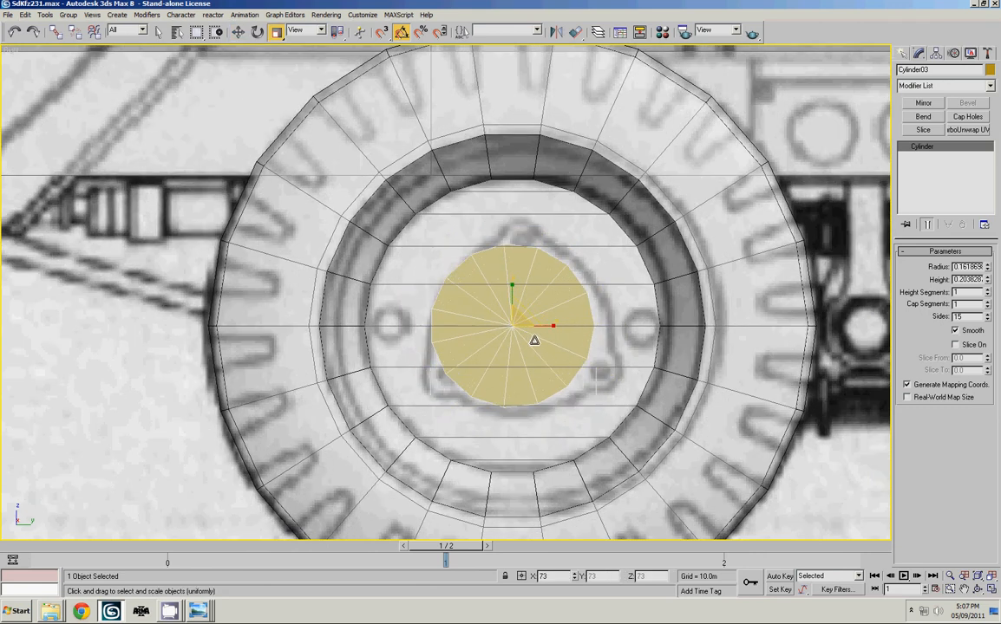
key("w")
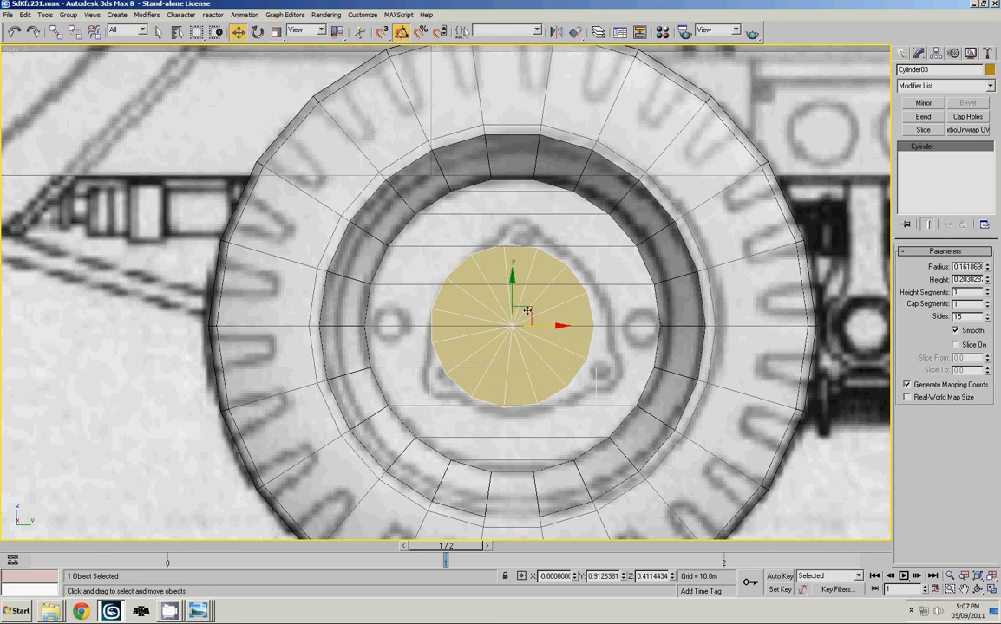
middle_click_drag(567, 319, 551, 319)
middle_click_drag(588, 286, 602, 295)
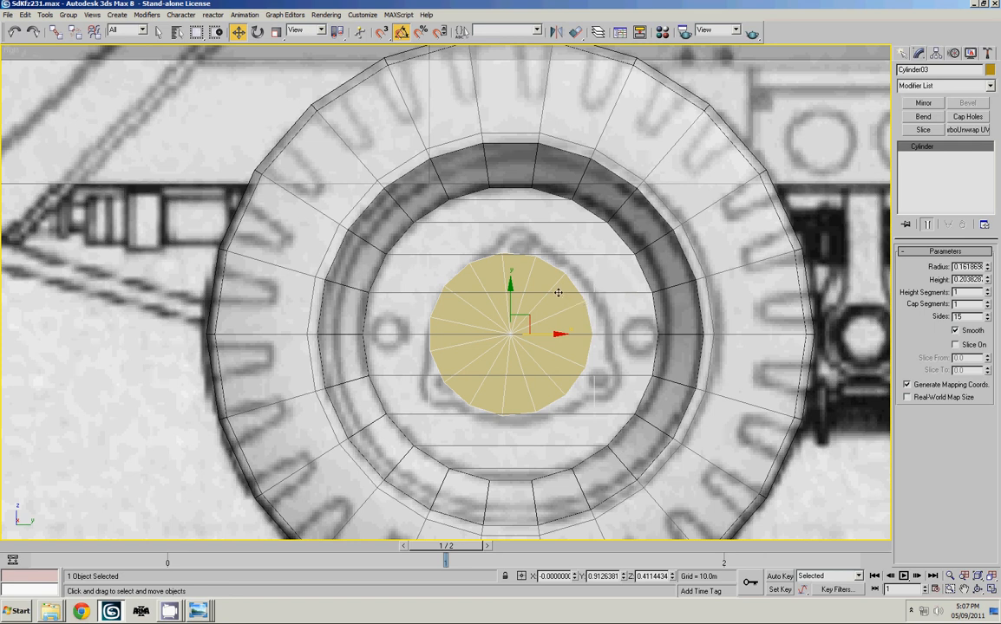
middle_click_drag(527, 275, 542, 283)
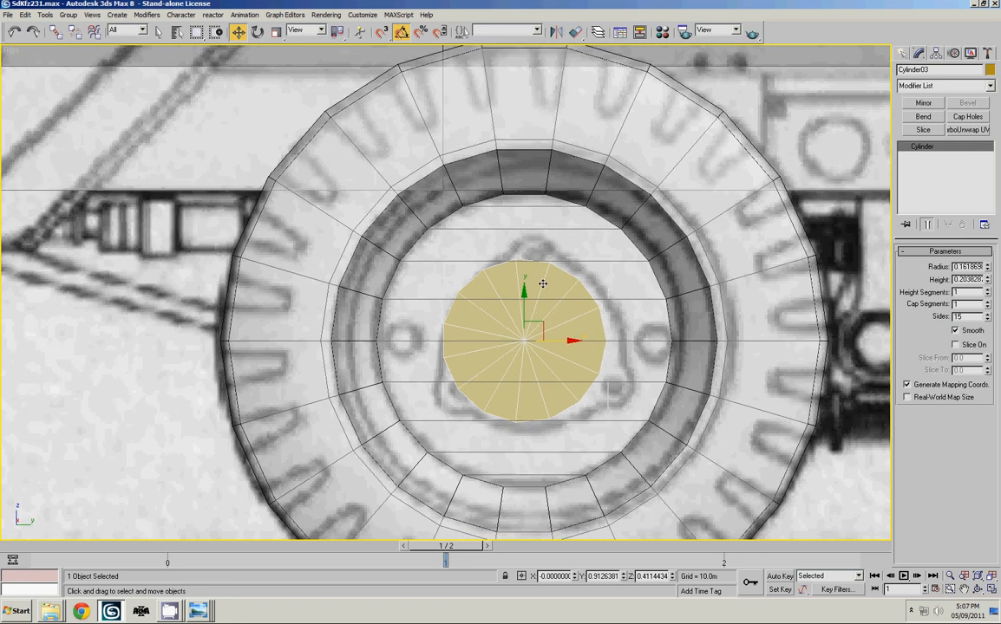
Convert the scaled hub cylinder to an editable poly
right_click(545, 313)
left_click(646, 416)
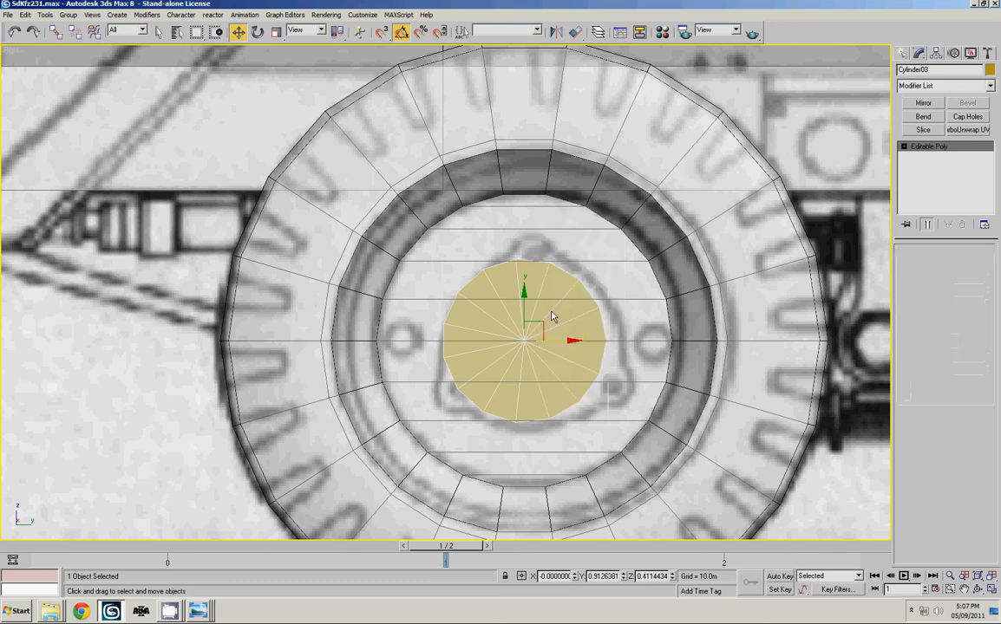
middle_click_drag(542, 271, 536, 269)
Move all of the hub cylinder's vertices sideways in the front view from the vehicle's centre into the wheel
key("1")
key("alt+w")
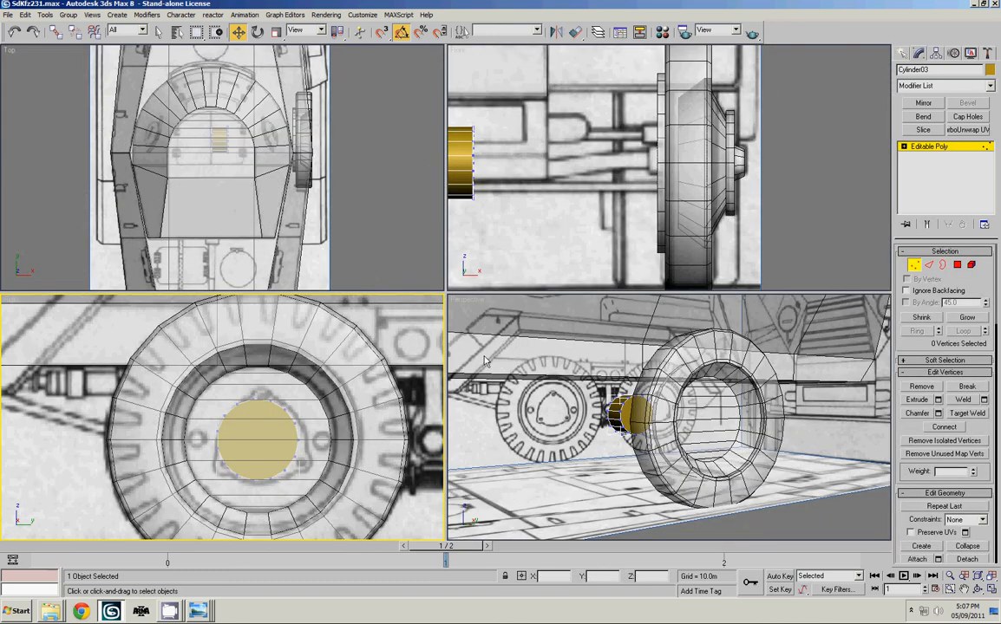
right_click(501, 198)
key("alt+w")
middle_click_drag(503, 219, 595, 225)
scroll(595, 225, "down", 3)
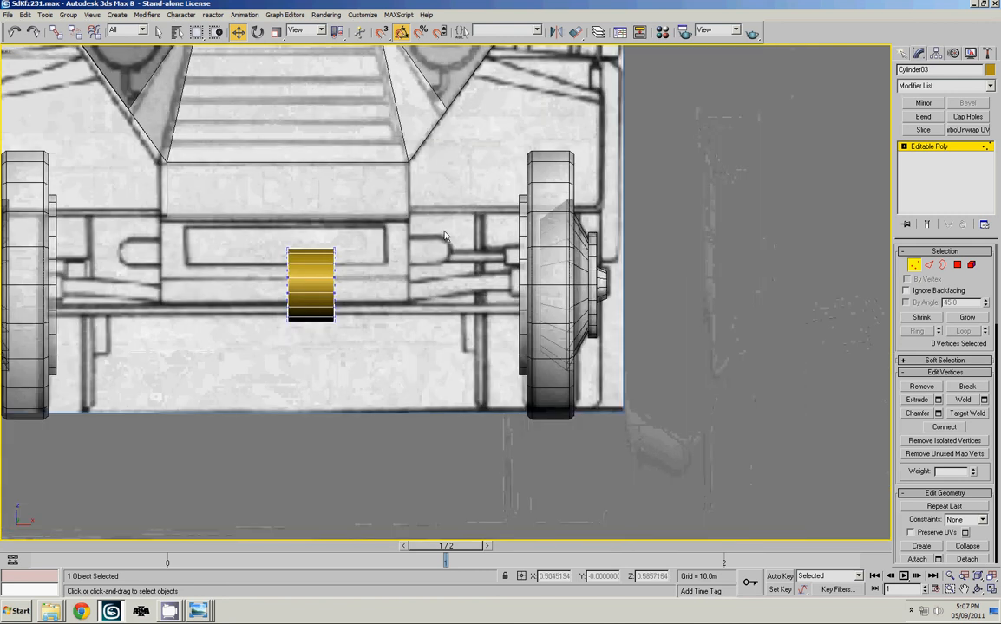
left_click_drag(346, 187, 247, 386)
left_click_drag(349, 286, 601, 302)
left_click(902, 53)
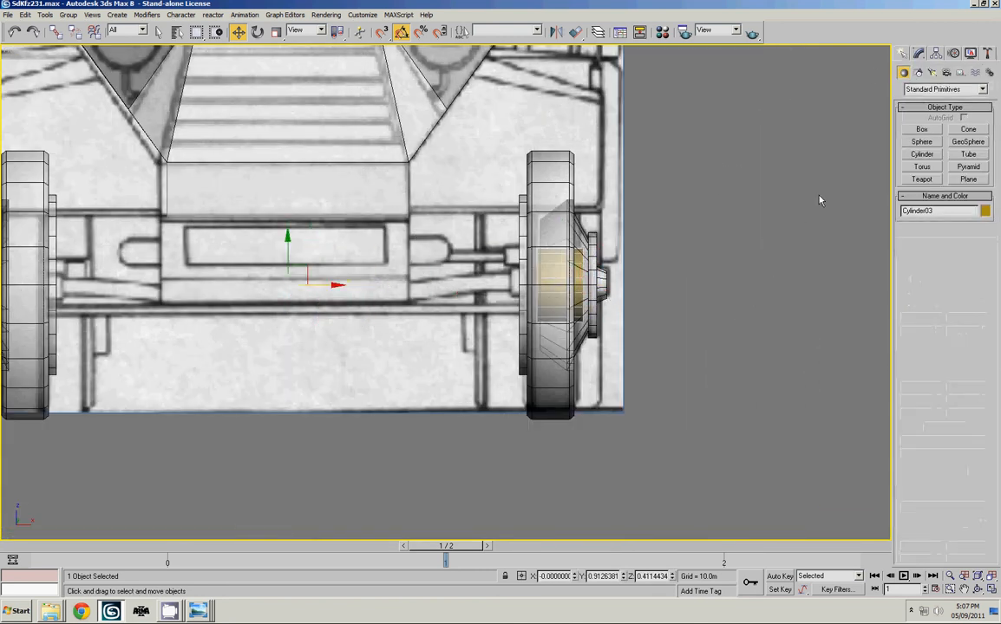
left_click(820, 201)
Hide the finished wheel object that overlaps the hub cylinder in the front view
left_click(587, 261)
right_click(587, 264)
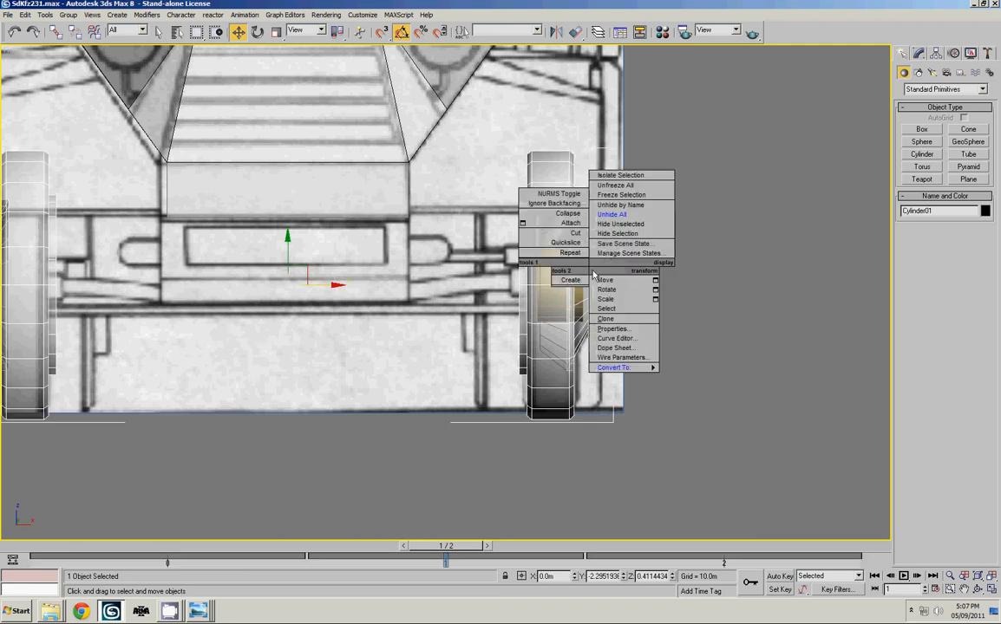
left_click(614, 235)
middle_click_drag(598, 293, 541, 293)
scroll(540, 298, "up", 6)
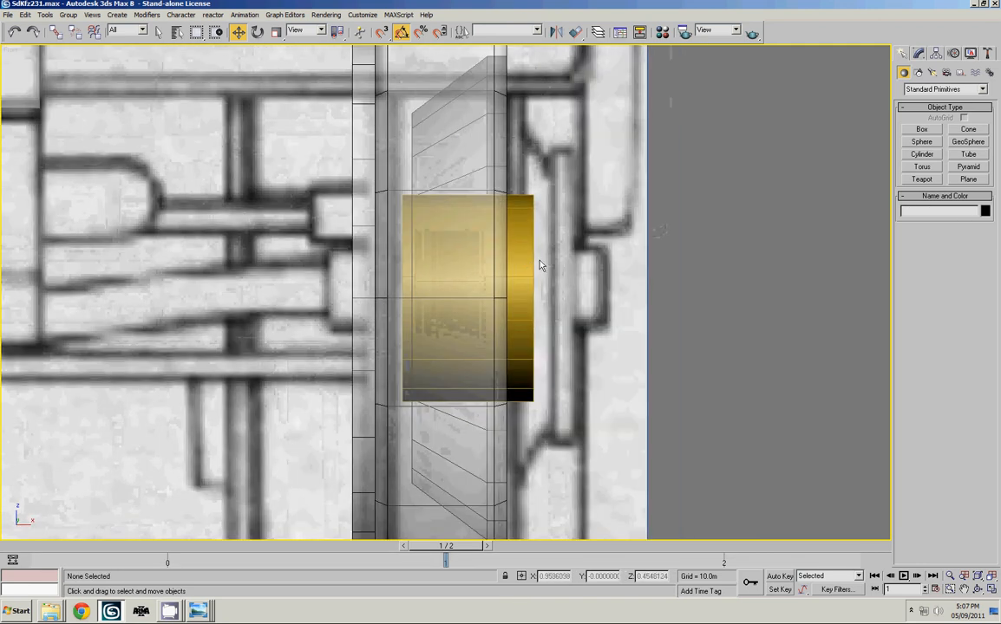
Centre the hub cylinder's pivot on its own geometry
left_click(521, 253)
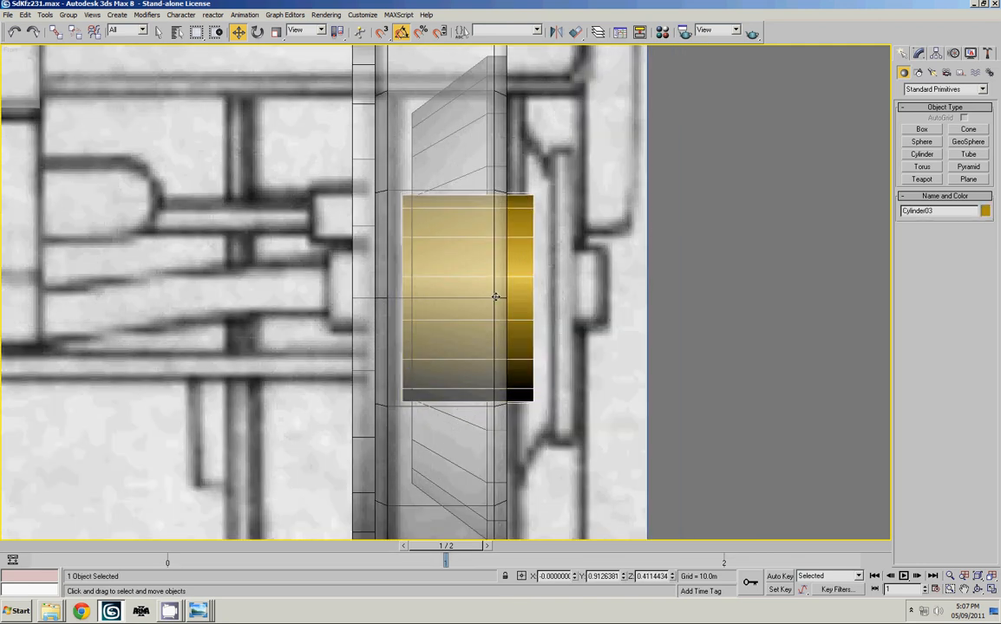
left_click(920, 54)
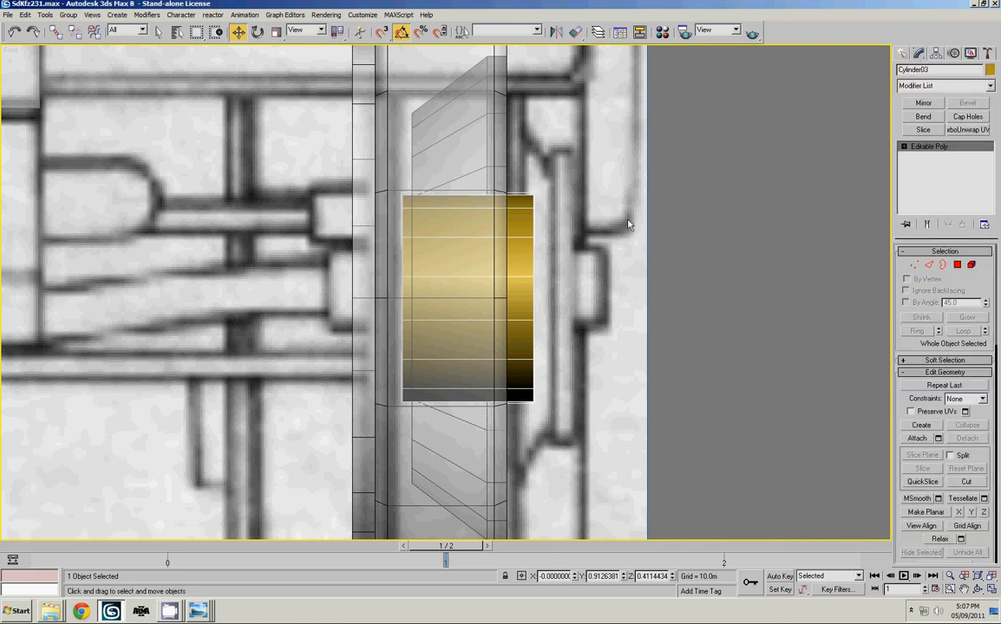
scroll(628, 225, "down", 3)
left_click(936, 53)
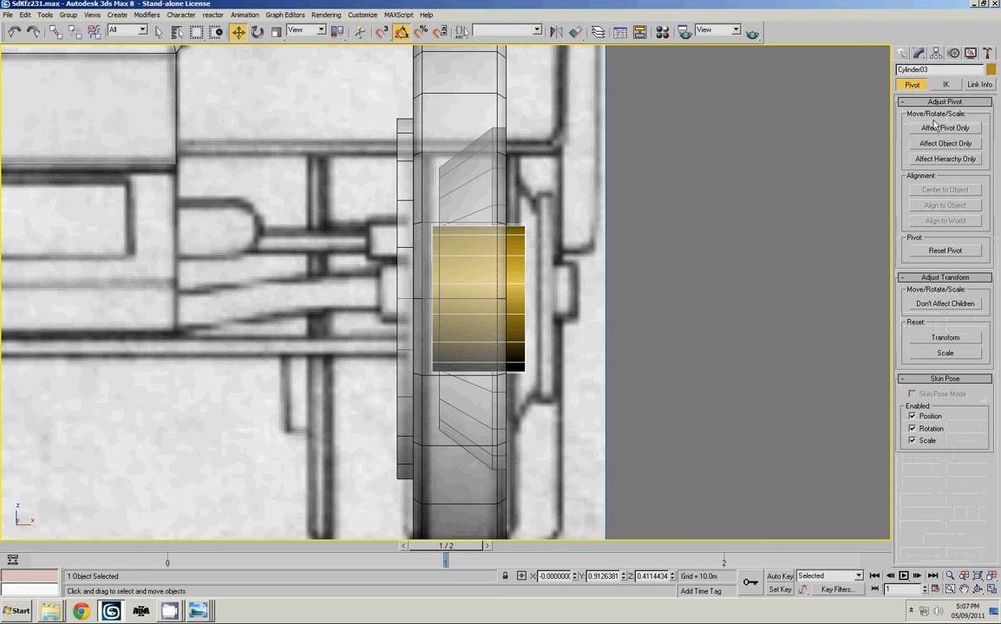
left_click(937, 129)
left_click(937, 188)
middle_click_drag(562, 198, 551, 189)
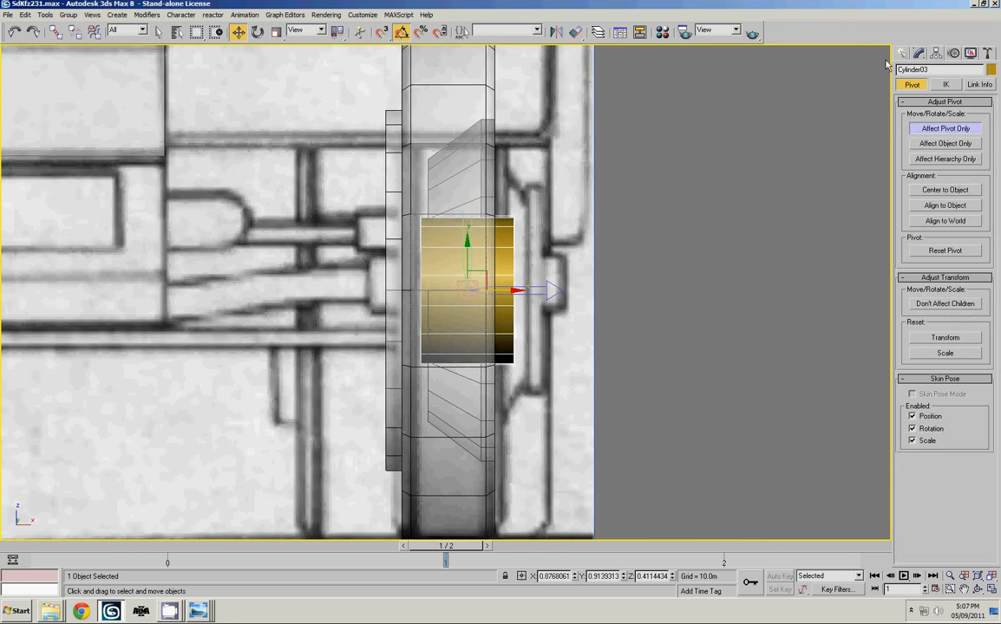
Move the hub cylinder slightly outward along X to about 0.887
left_click(918, 53)
left_click_drag(506, 293, 512, 295)
scroll(681, 234, "down", 3)
key("alt+Tab")
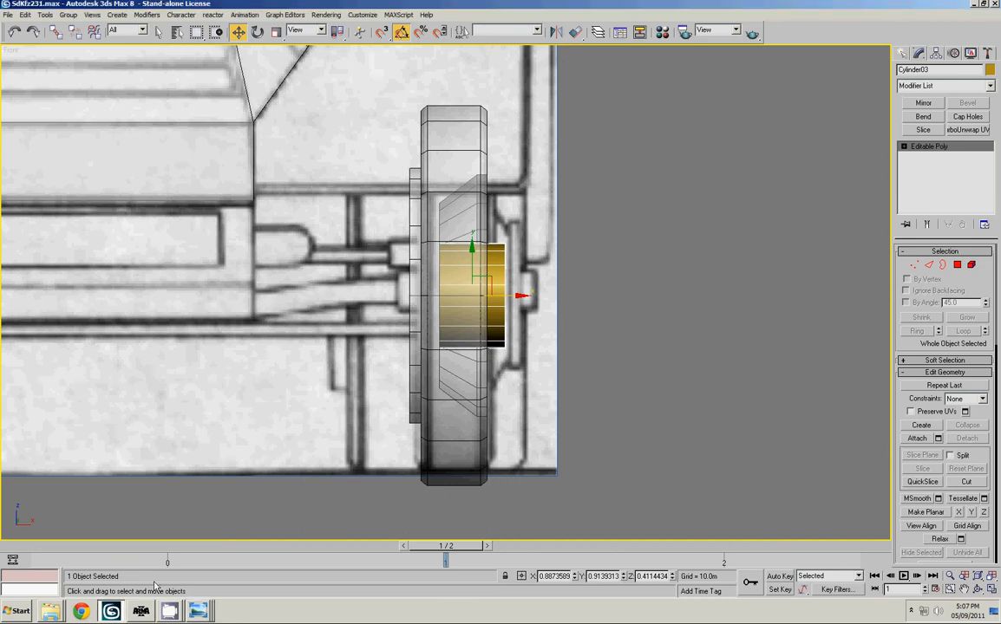
left_click(171, 609)
left_click(173, 591)
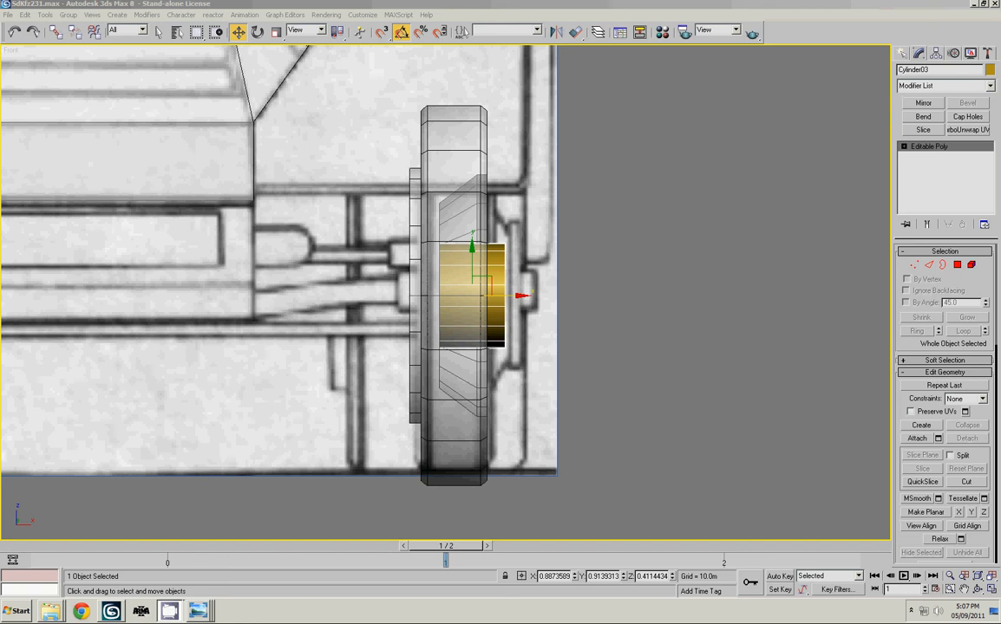
left_click(168, 610)
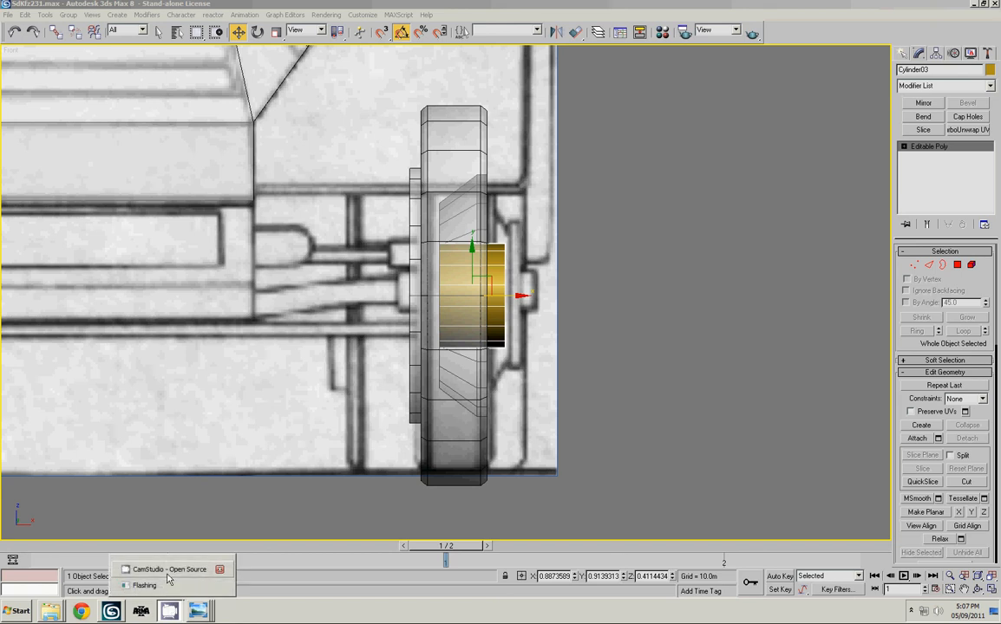